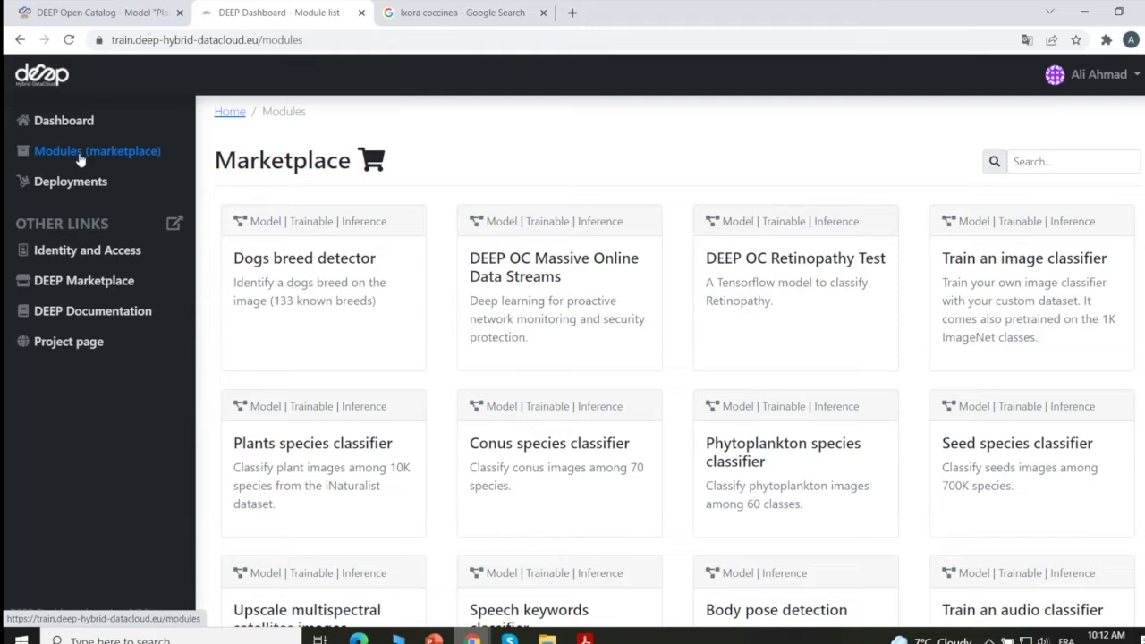
# Step: View the dashboard's DEEP Development Environment option and return to the modules marketplace
pyautogui.click(53, 122)
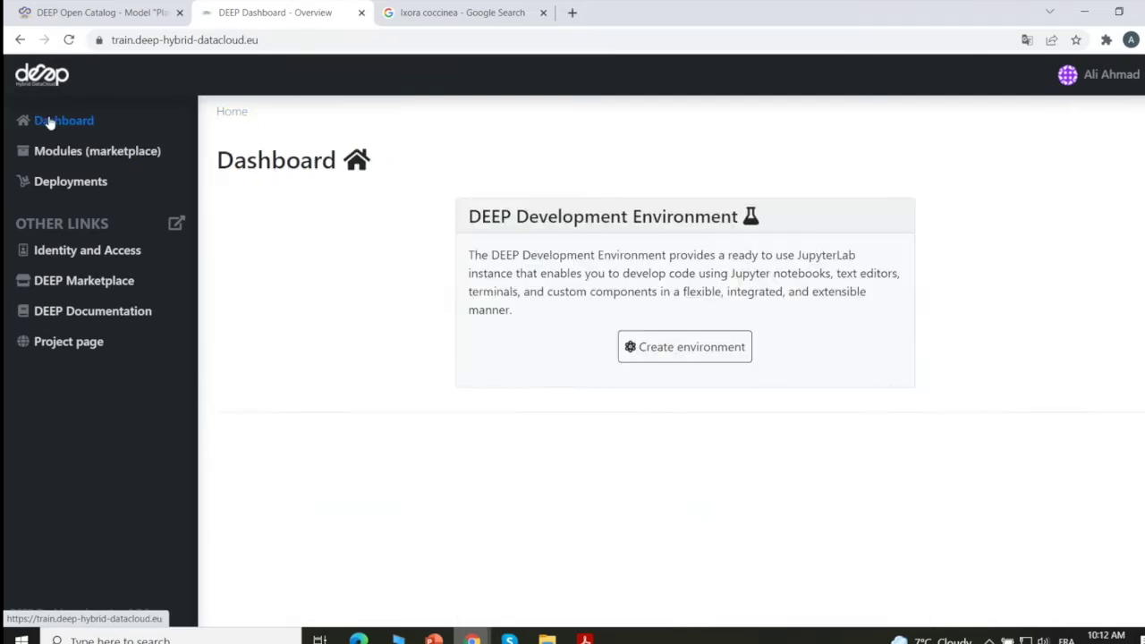
pyautogui.click(673, 355)
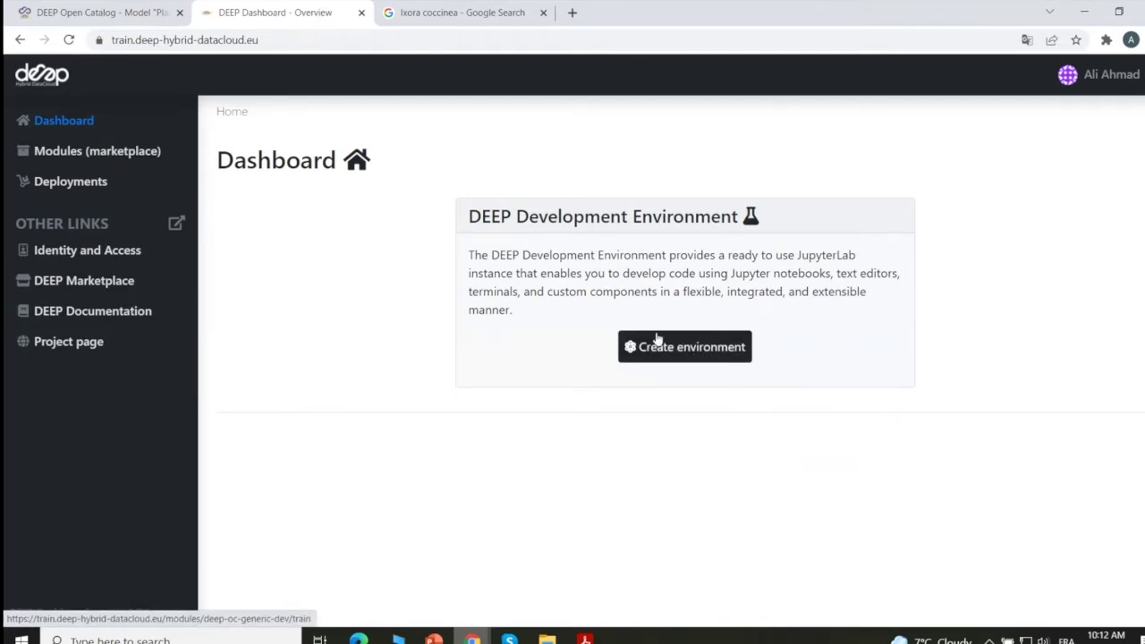
pyautogui.click(61, 152)
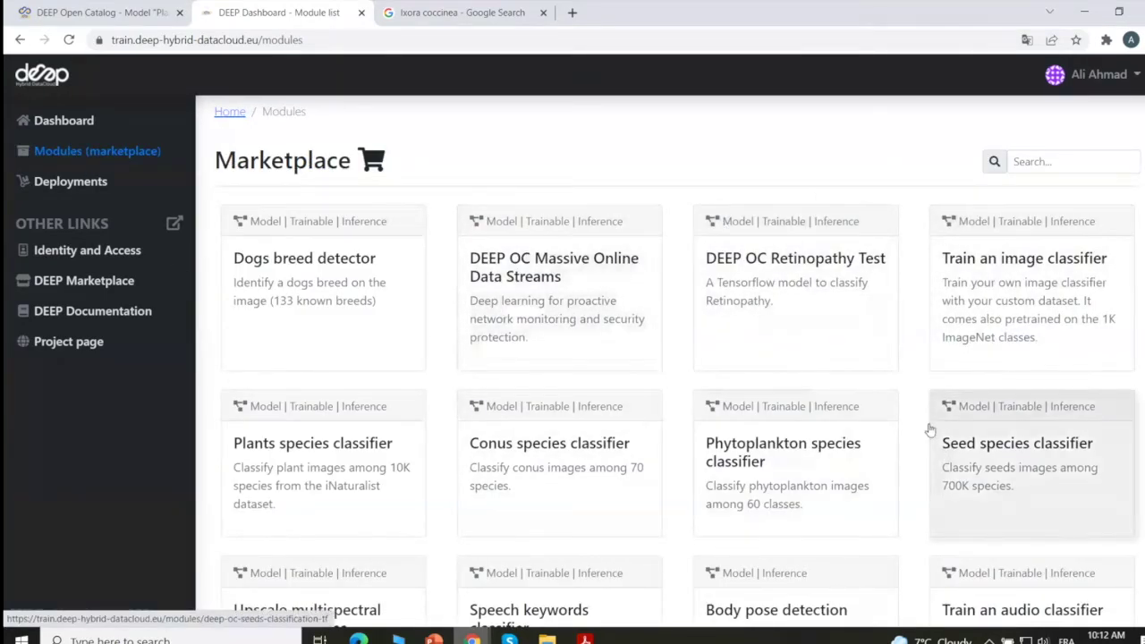
# Step: Open the Plants species classifier module from the marketplace and review its description and references
pyautogui.scroll(-1, 922, 421)
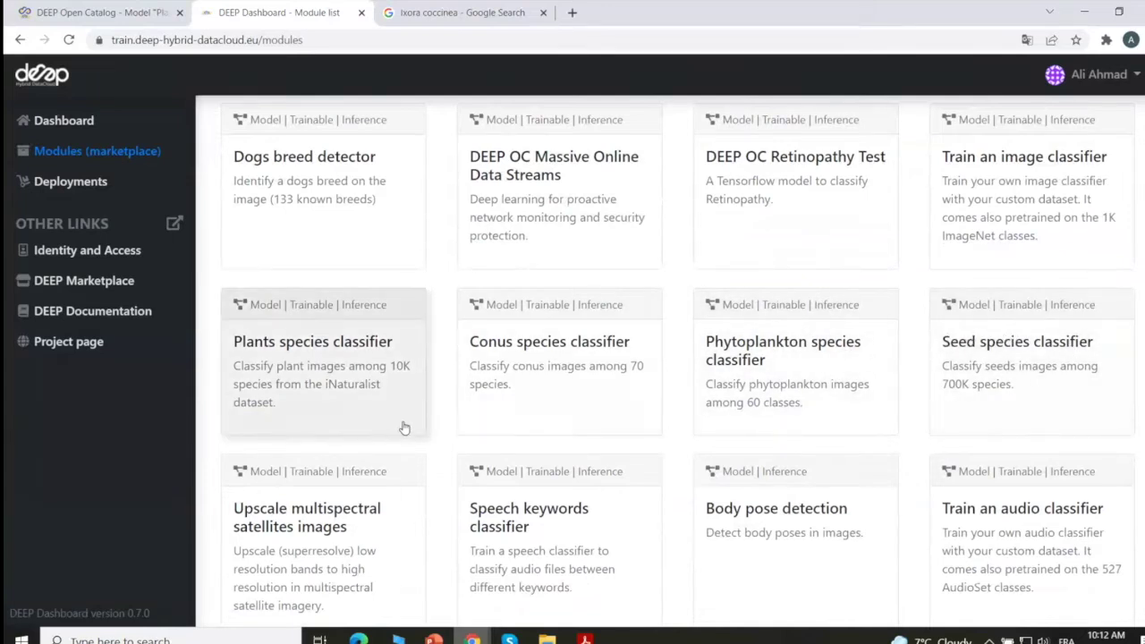
pyautogui.click(322, 355)
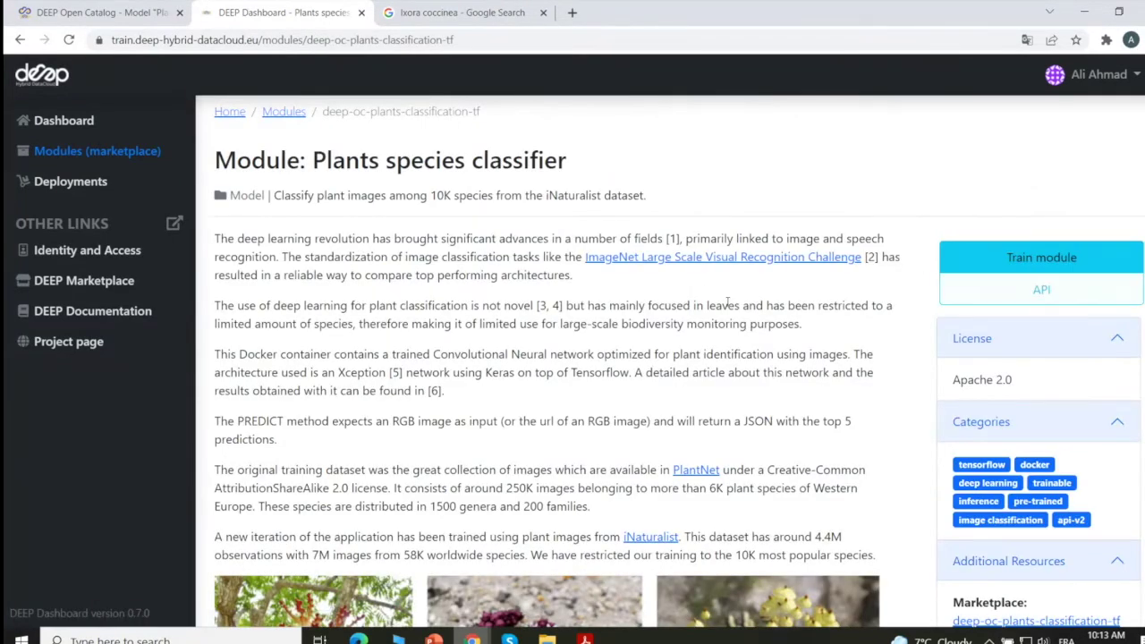
pyautogui.scroll(-5, 587, 402)
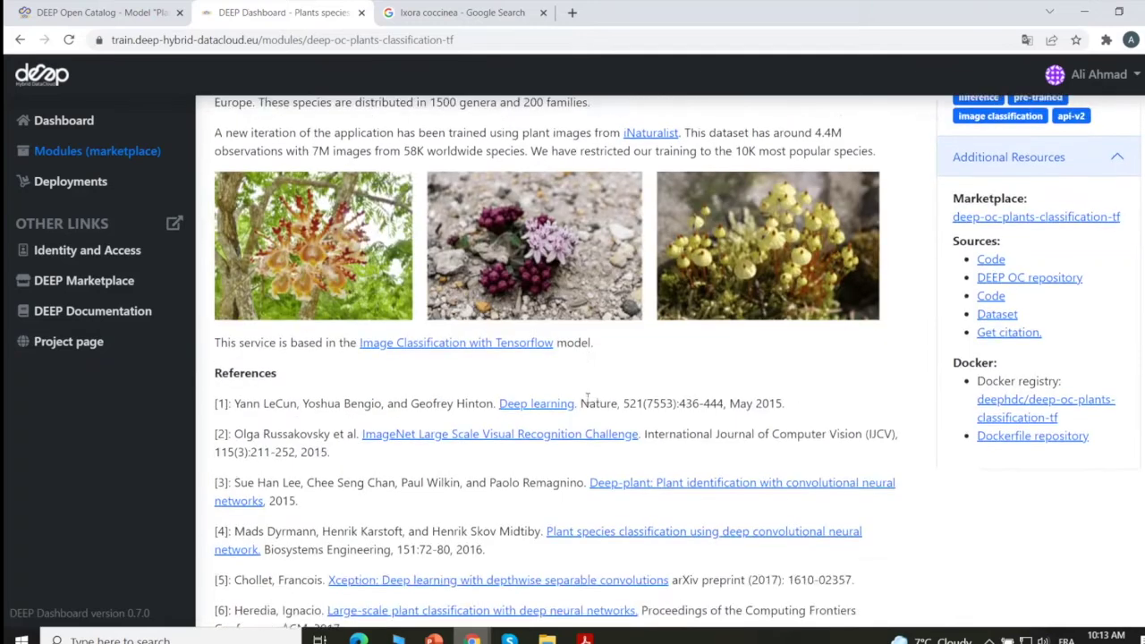
pyautogui.scroll(3, 587, 403)
pyautogui.scroll(3, 587, 399)
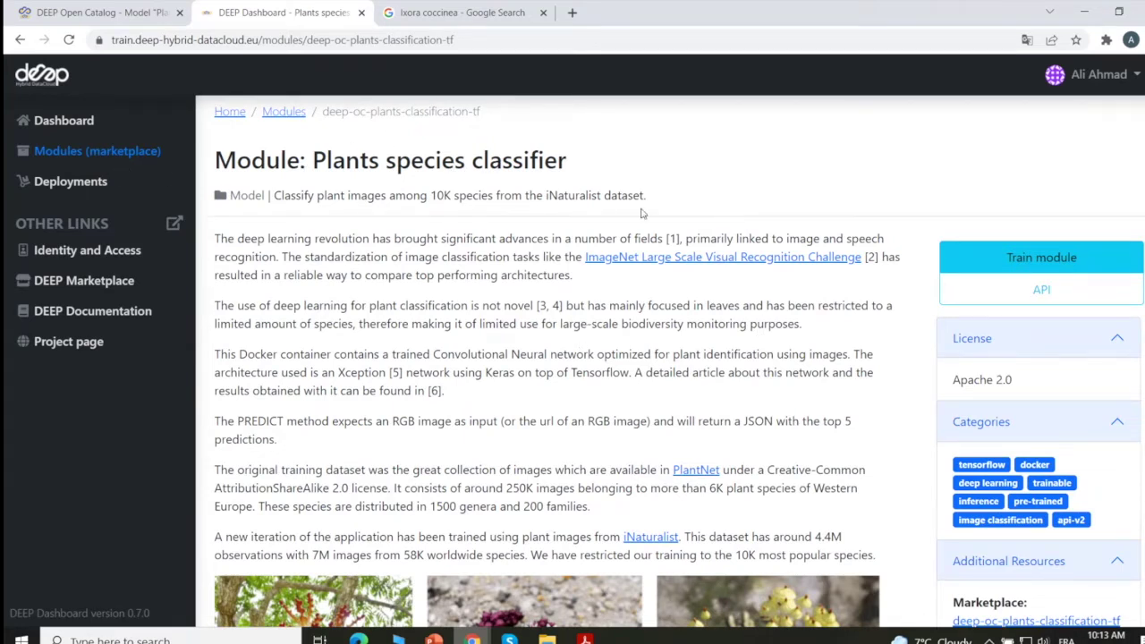
# Step: Open the training configuration for the Plants species classifier and review its general settings and Docker image
pyautogui.click(1067, 259)
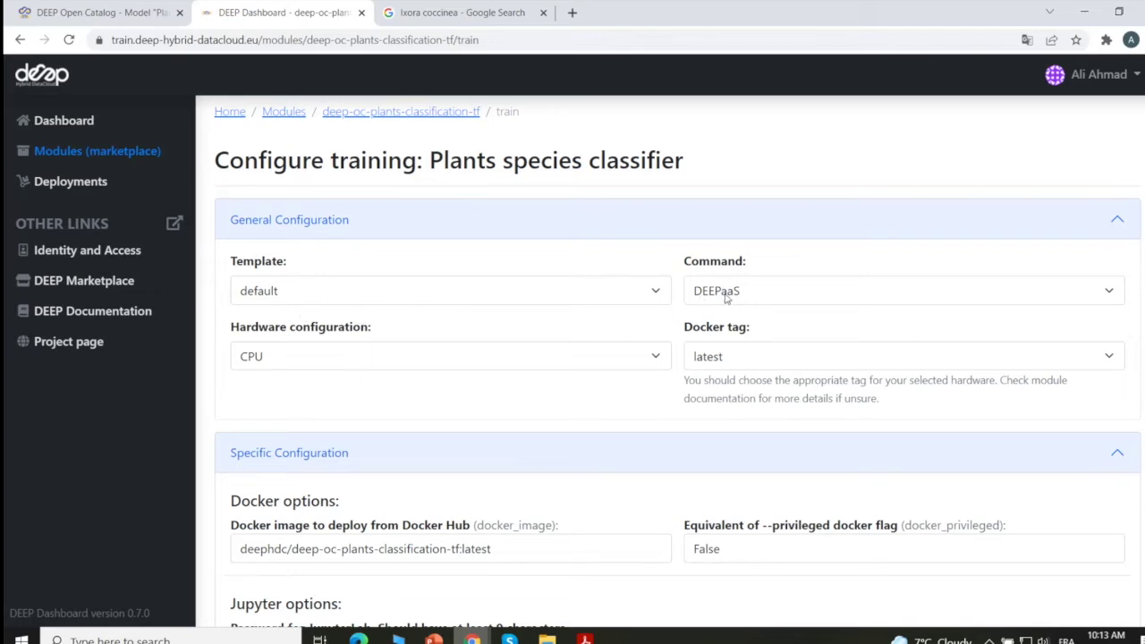
pyautogui.scroll(-2, 538, 295)
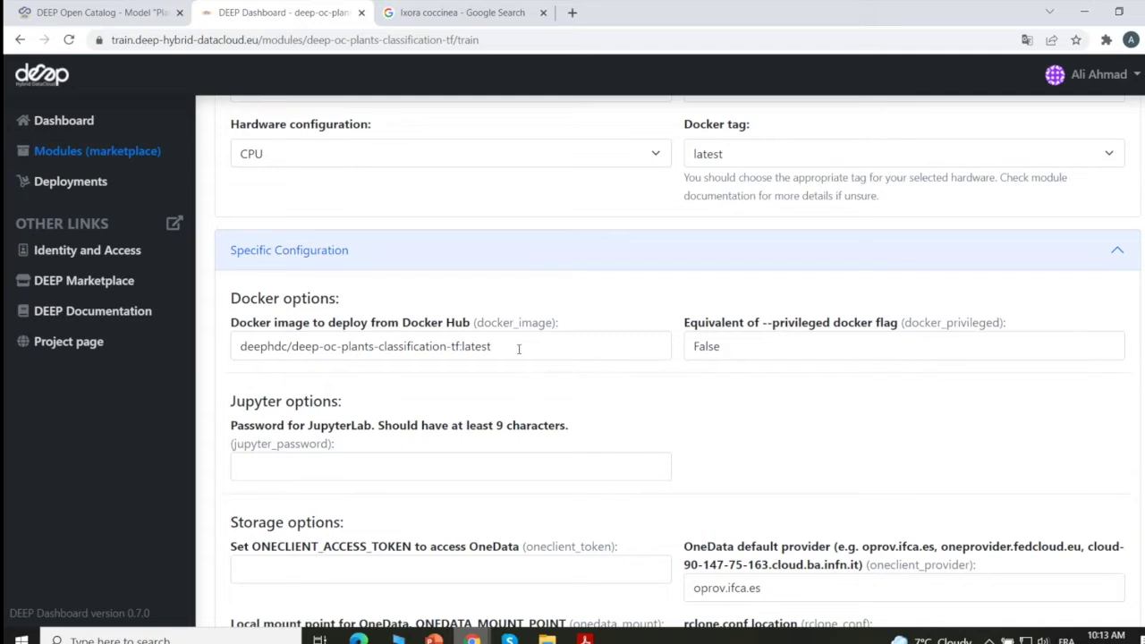
pyautogui.moveTo(500, 346); pyautogui.dragTo(225, 358)
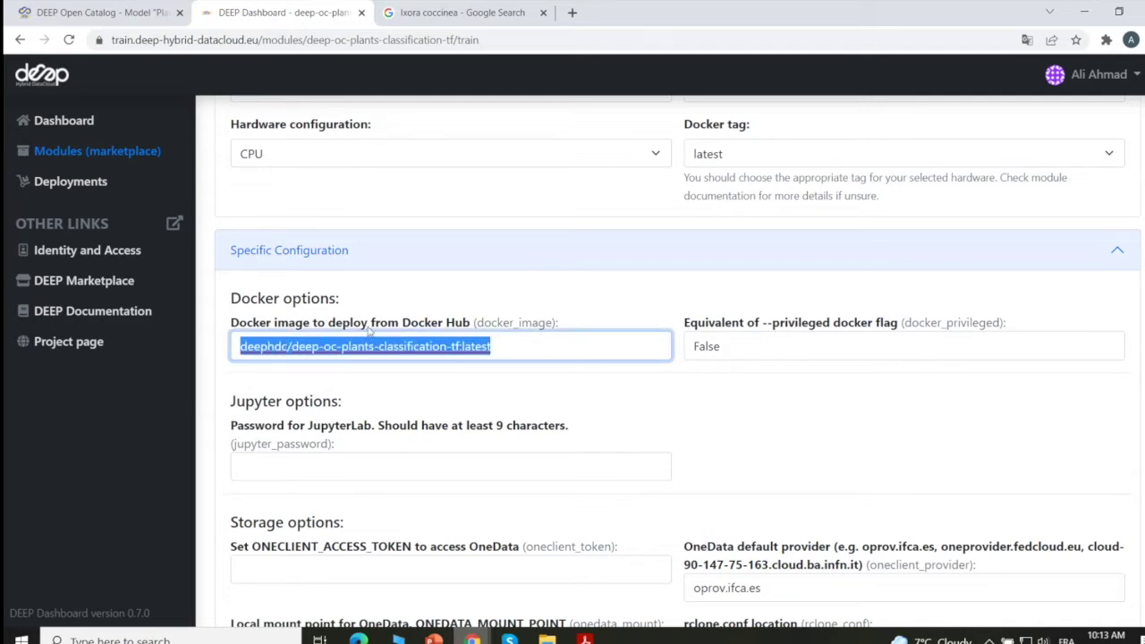
pyautogui.click(456, 295)
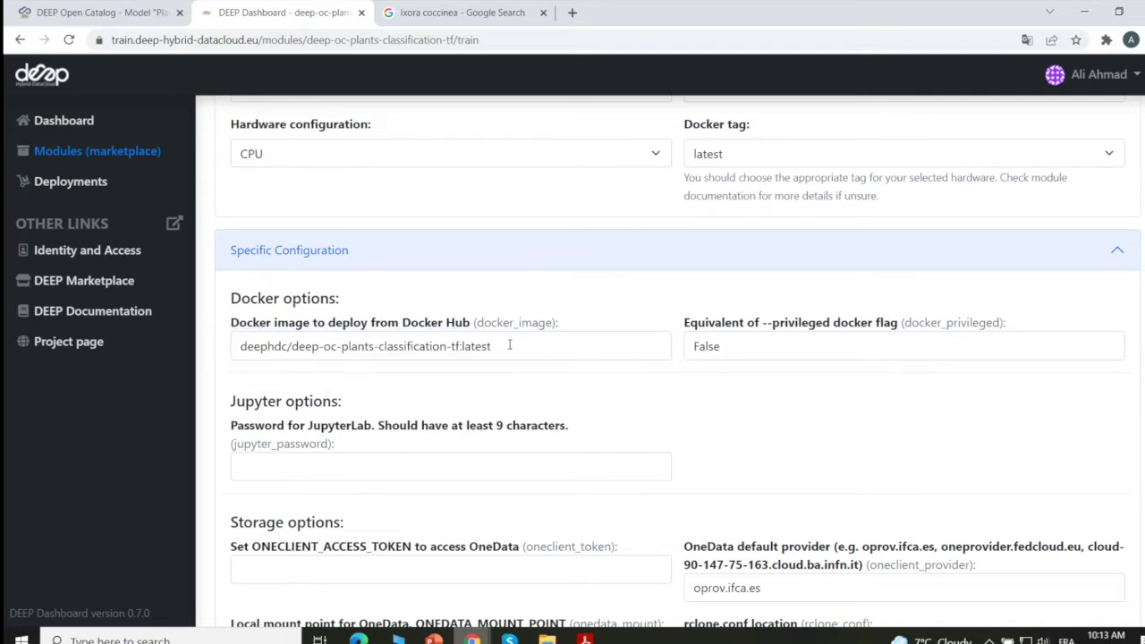
pyautogui.scroll(-4, 523, 351)
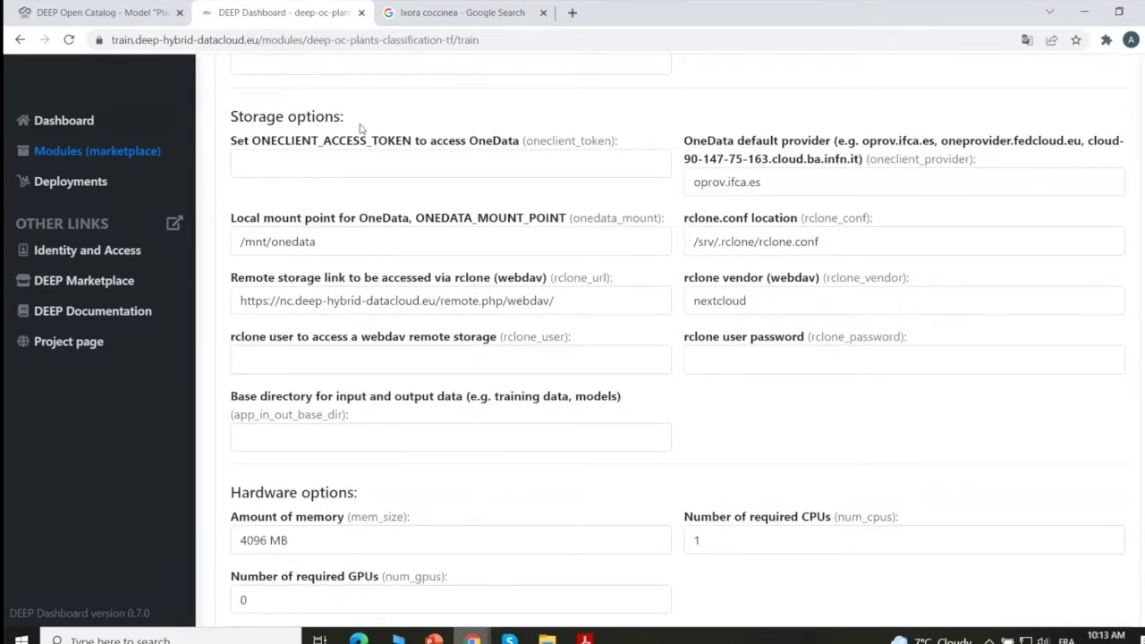
# Step: Examine the storage, hardware and other options in the training configuration
pyautogui.moveTo(349, 119); pyautogui.dragTo(246, 119)
pyautogui.click(228, 128)
pyautogui.moveTo(347, 119); pyautogui.dragTo(230, 119)
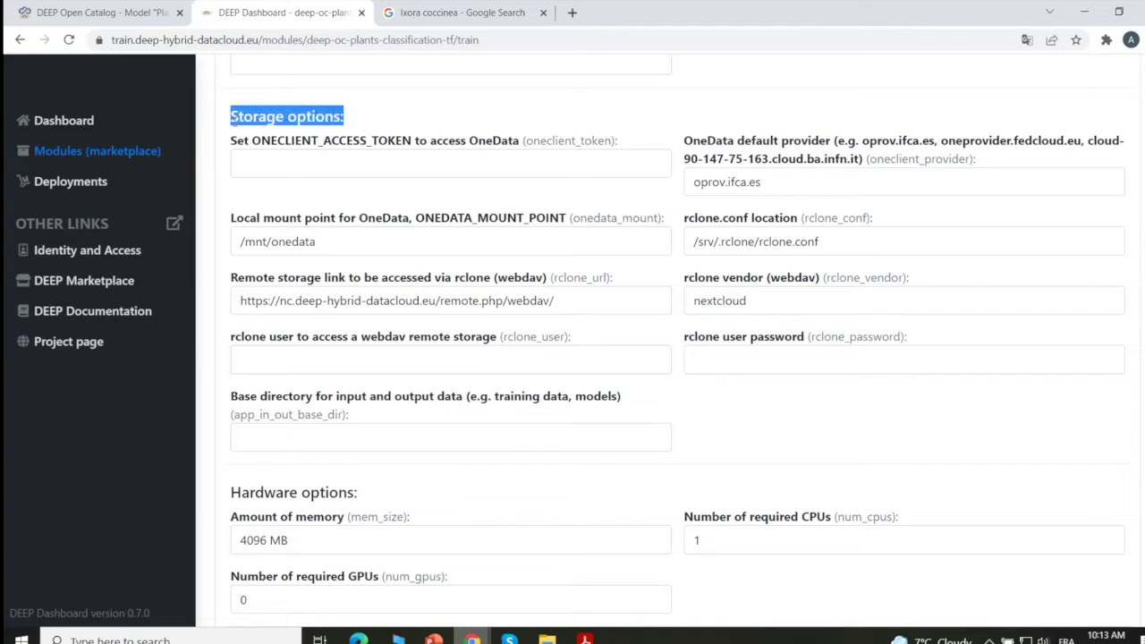
pyautogui.click(363, 123)
pyautogui.scroll(-1, 369, 293)
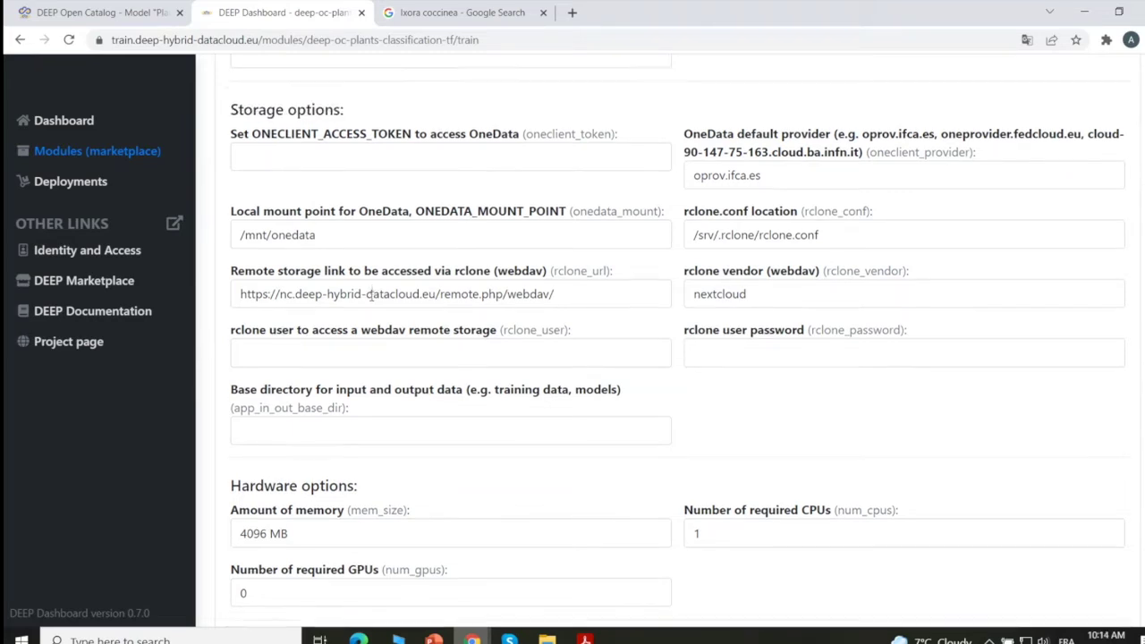
pyautogui.scroll(-2, 369, 295)
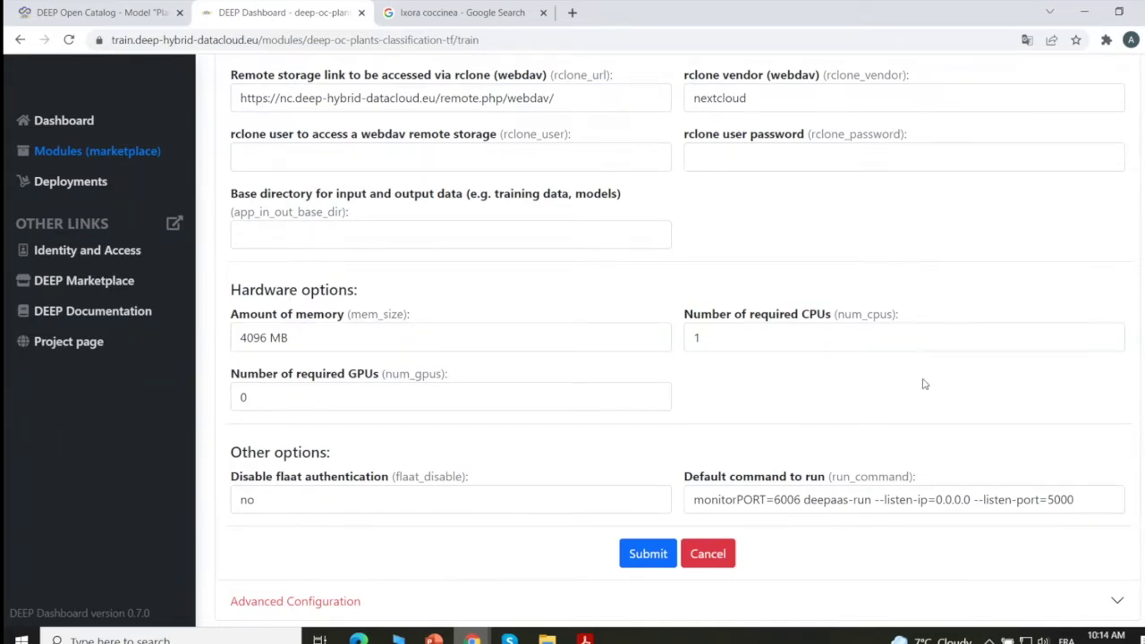
# Step: Try 4 as the number of required CPUs and restore the value to 1
pyautogui.moveTo(710, 337); pyautogui.dragTo(689, 337)
pyautogui.write('4')
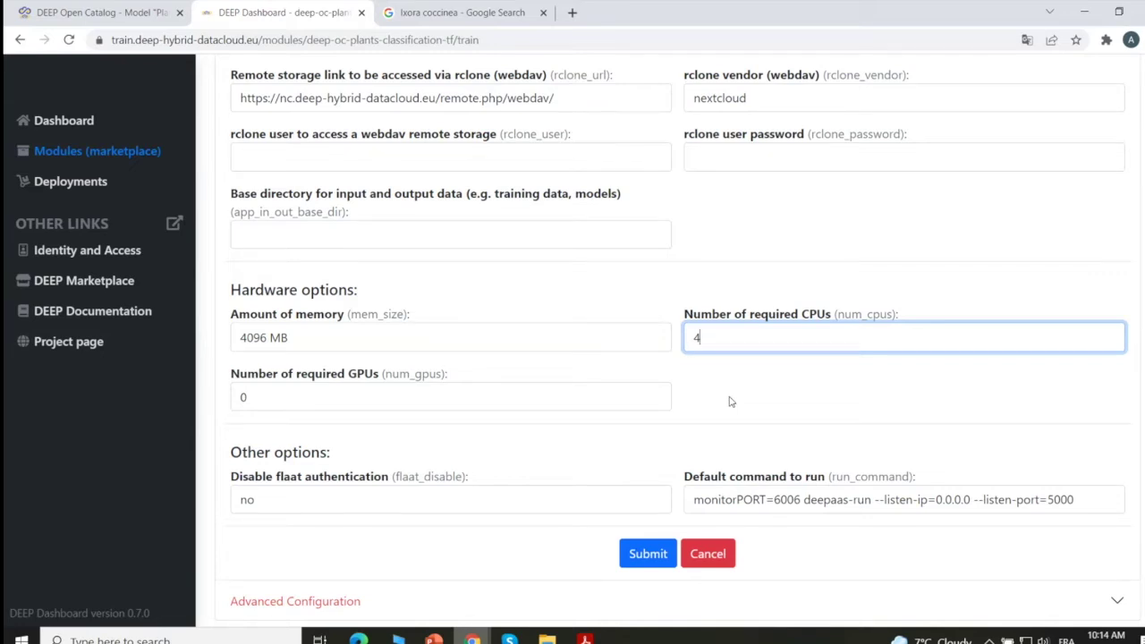
pyautogui.moveTo(719, 338); pyautogui.dragTo(678, 347)
pyautogui.write('1')
pyautogui.scroll(-1, 666, 388)
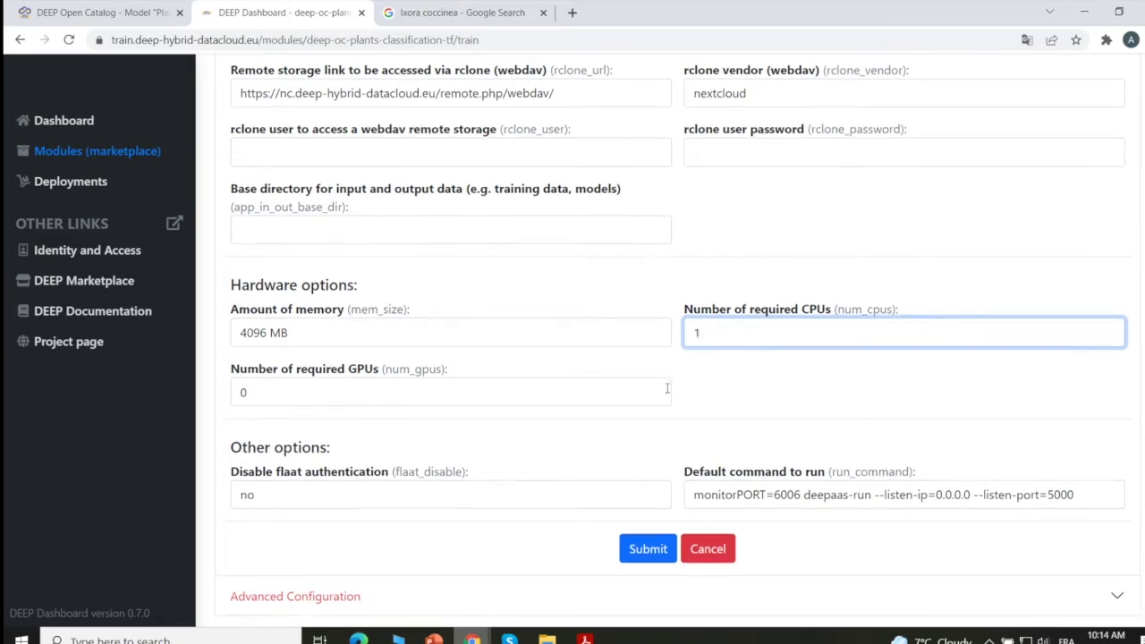
# Step: Look over the full training configuration and submit it to create the plants classifier deployment
pyautogui.scroll(6, 695, 389)
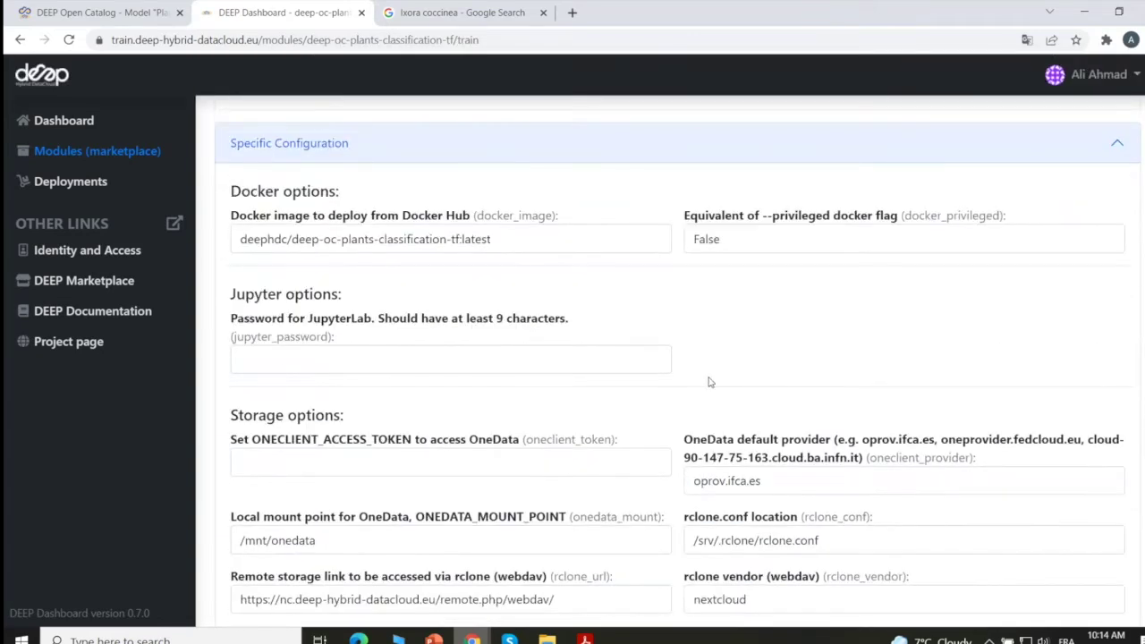
pyautogui.scroll(3, 555, 346)
pyautogui.scroll(-8, 564, 346)
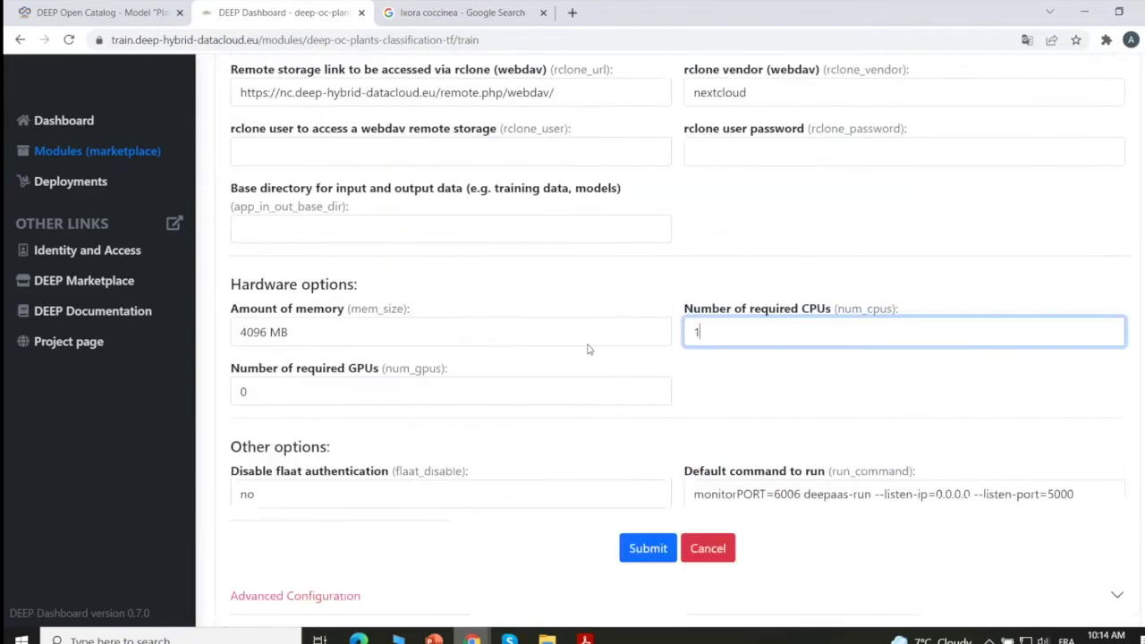
pyautogui.click(647, 552)
pyautogui.click(648, 552)
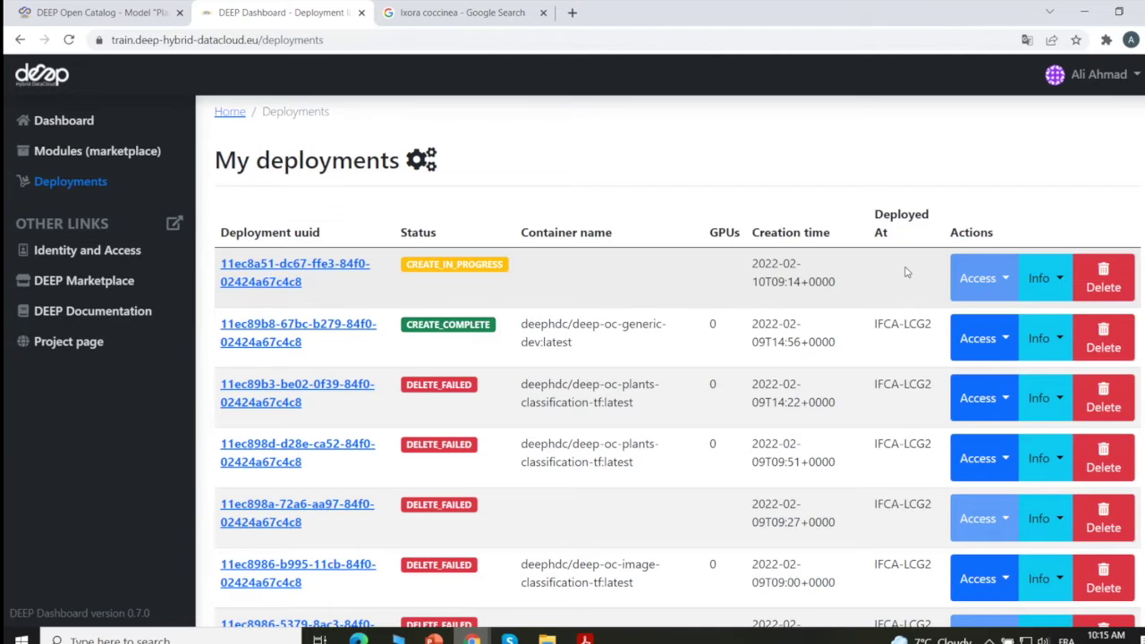
# Step: Refresh the deployments list and check the newest deployment's status and where it is deployed
pyautogui.click(71, 41)
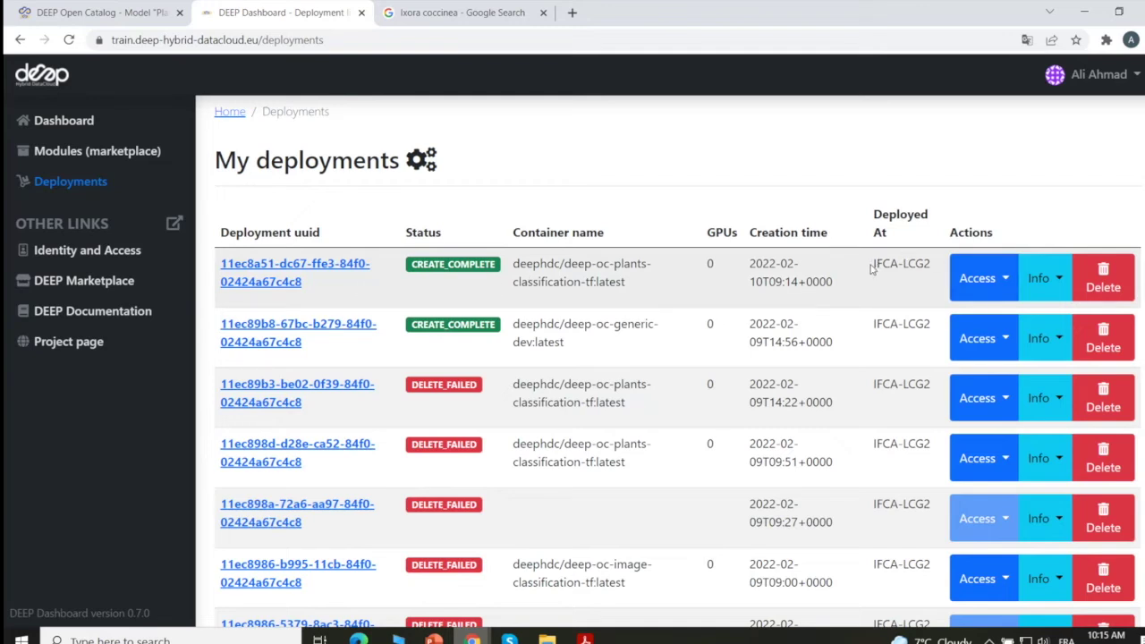
pyautogui.moveTo(874, 267)
pyautogui.mouseDown()
pyautogui.moveTo(932, 265)
pyautogui.moveTo(874, 268)
pyautogui.mouseUp()
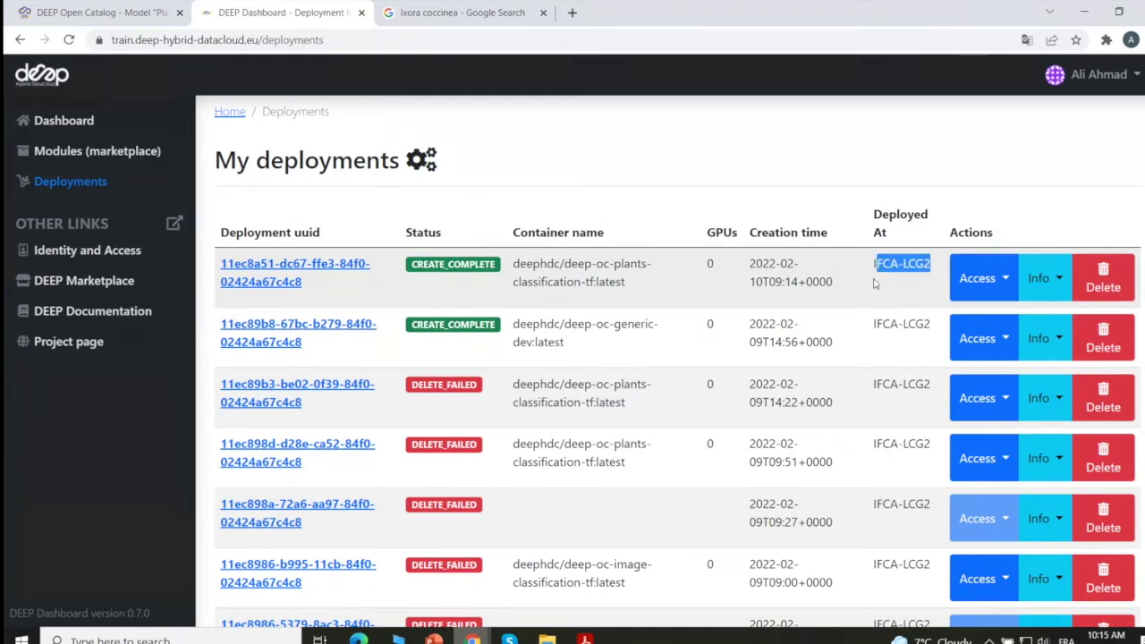
pyautogui.click(866, 271)
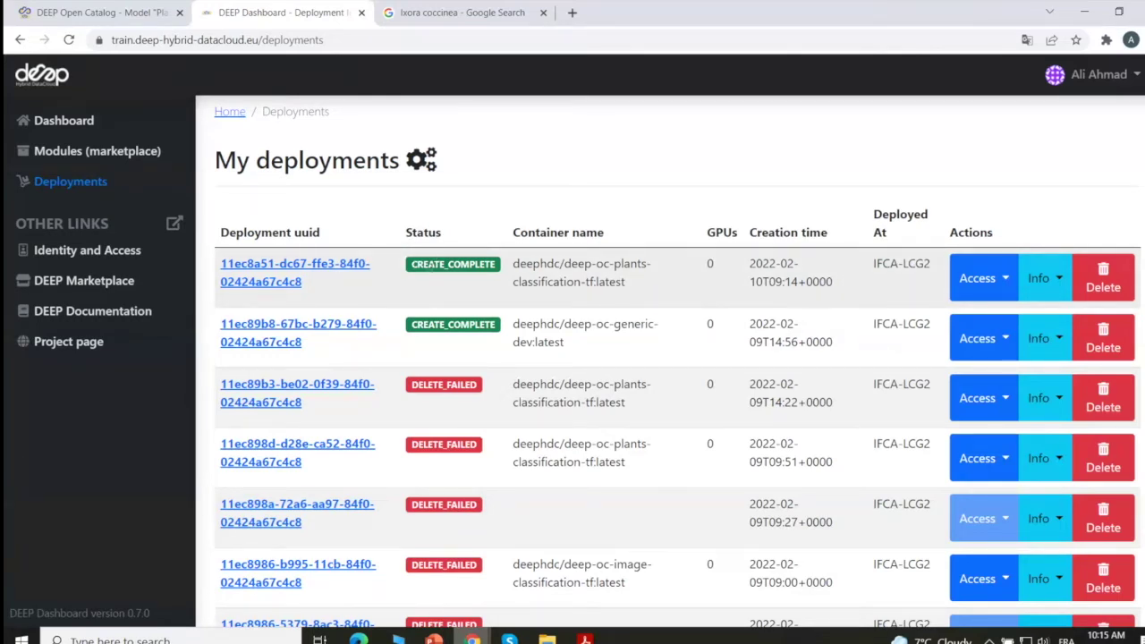
# Step: Try to access JupyterLab for the newest deployment and close its page
pyautogui.click(1006, 280)
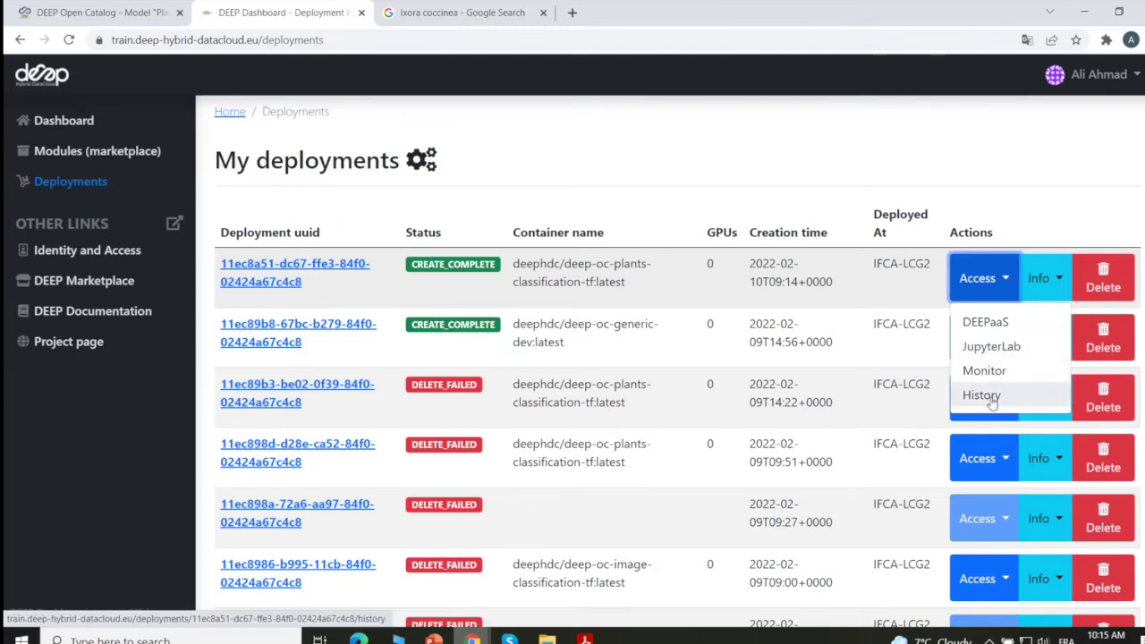
pyautogui.click(989, 349)
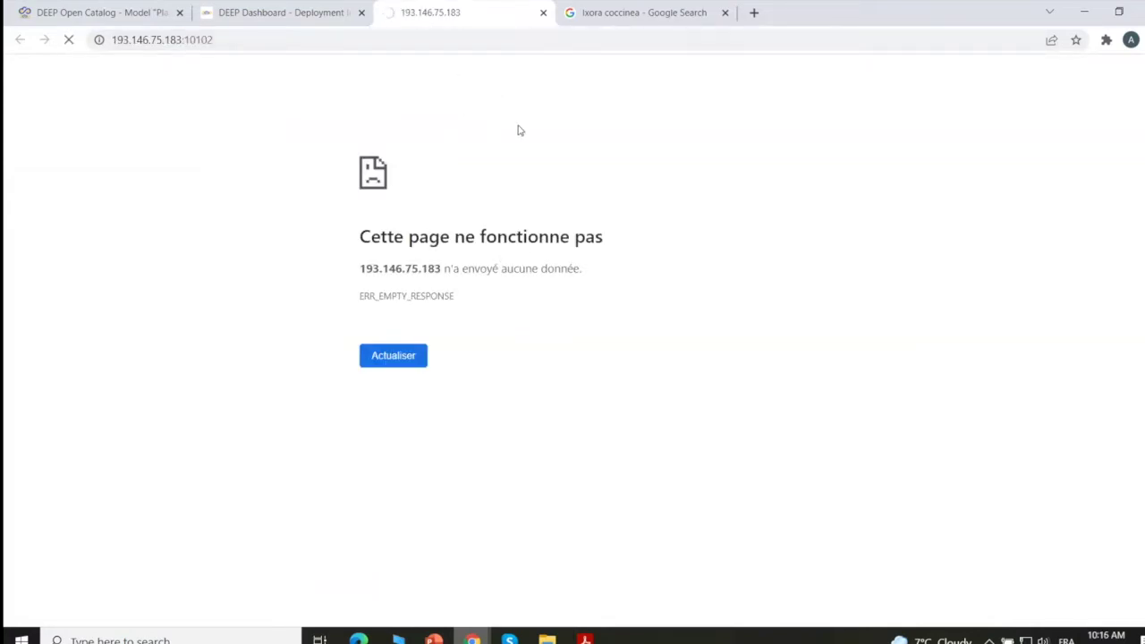
pyautogui.click(543, 14)
# Step: Open the DEEPaaS API page of the newest plants classification deployment and look over its endpoints
pyautogui.click(975, 274)
pyautogui.click(984, 396)
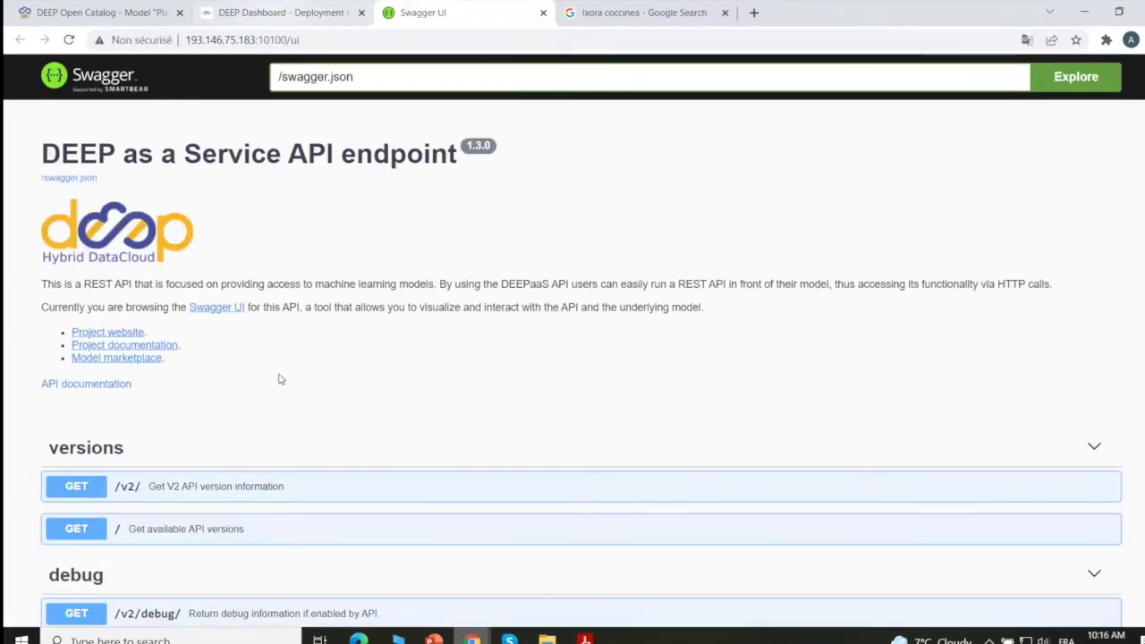
pyautogui.scroll(-2, 205, 376)
pyautogui.scroll(1, 168, 238)
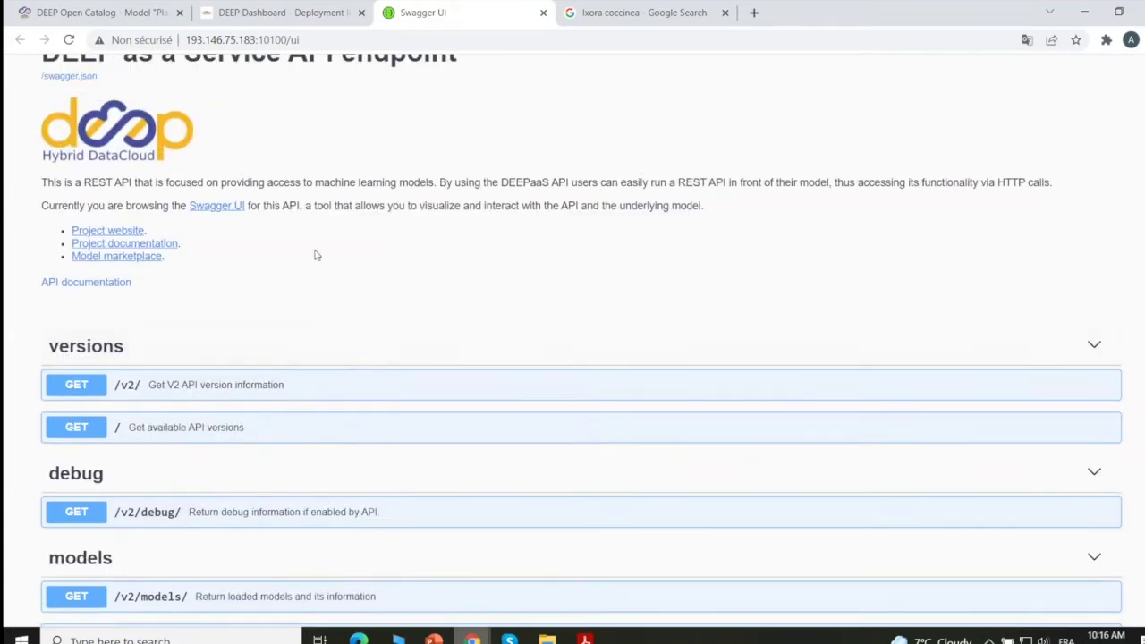
pyautogui.scroll(-3, 185, 295)
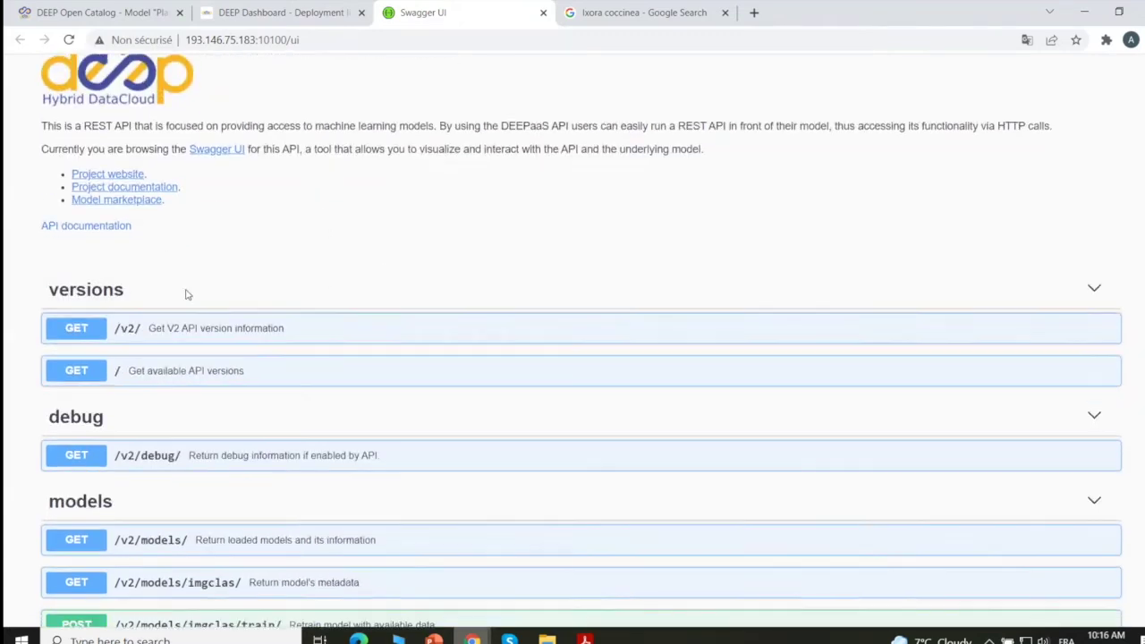
# Step: Expand the POST /v2/models/imgclas/predict/ endpoint and make its parameters editable for a trial request
pyautogui.scroll(-2, 27, 252)
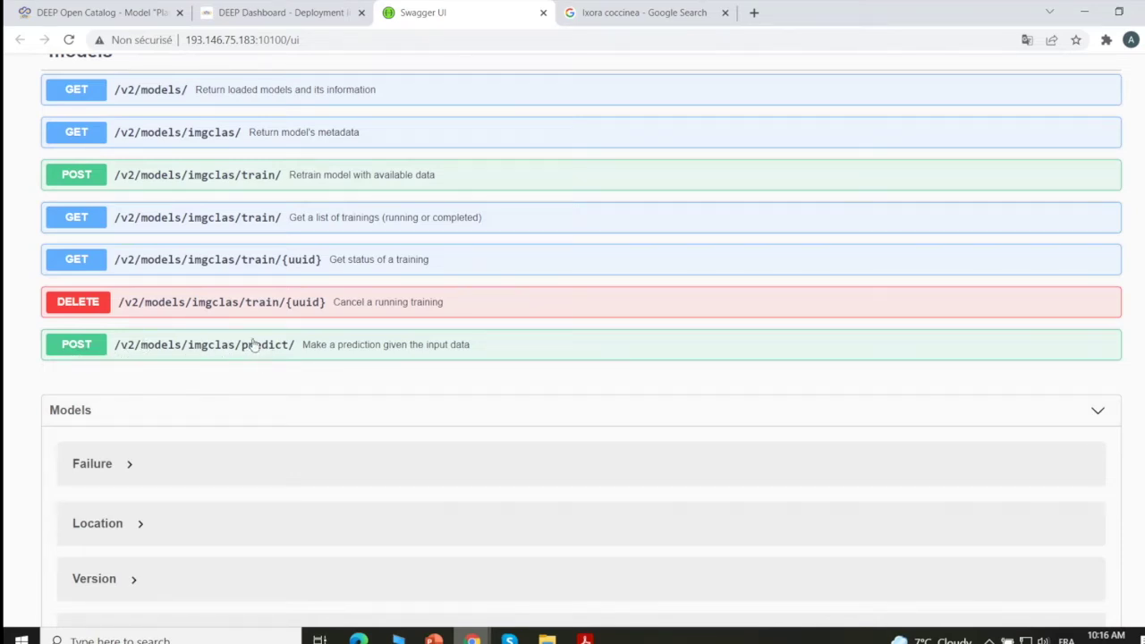
pyautogui.click(286, 348)
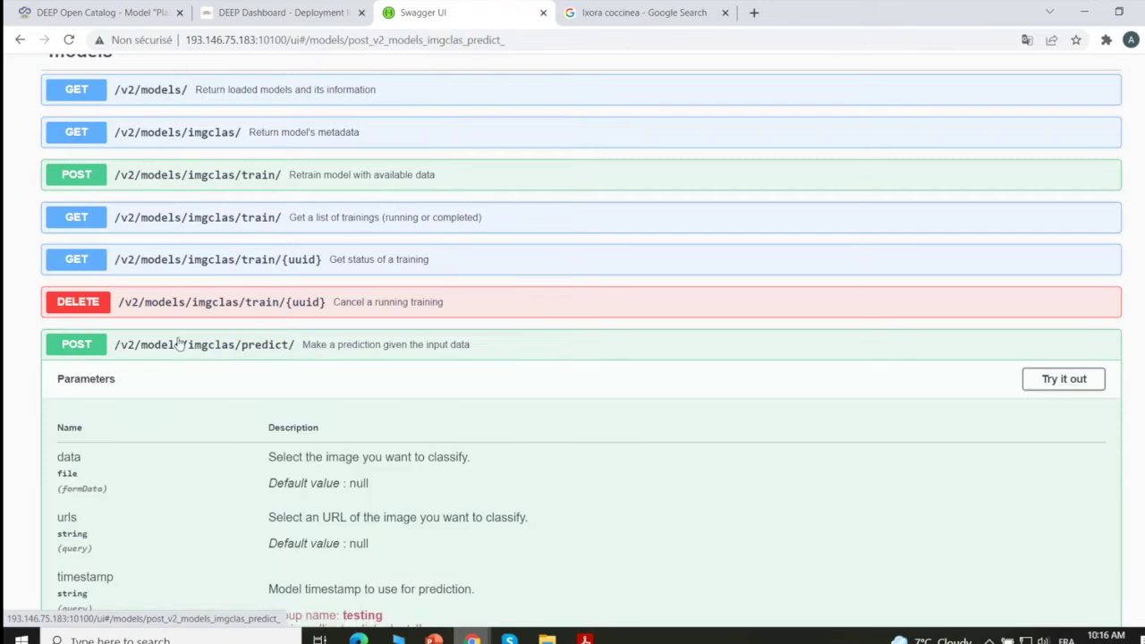
pyautogui.scroll(-2, 161, 334)
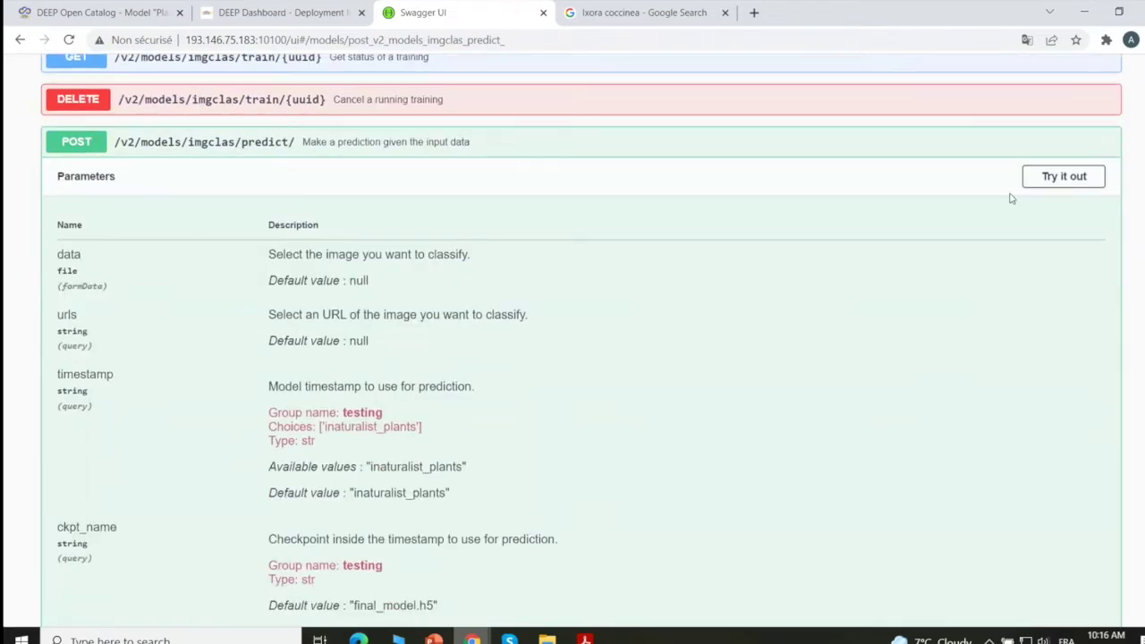
pyautogui.click(1057, 183)
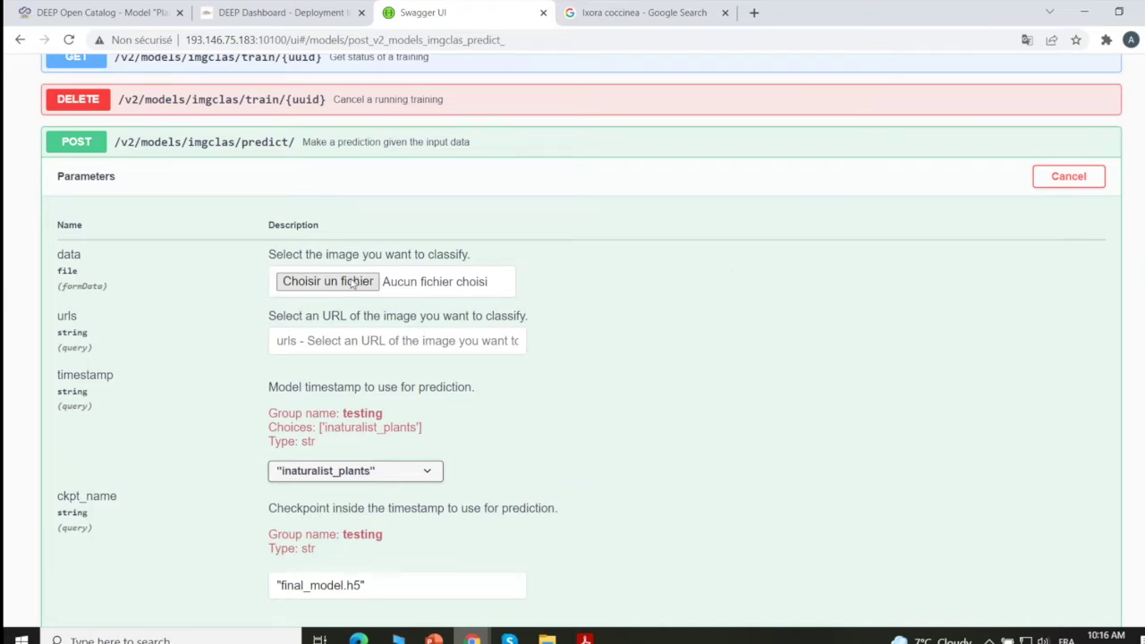
# Step: Ready the prediction's urls parameter for input and open the first Jungle geranium image from the Ixora coccinea Google search
pyautogui.scroll(-1, 182, 271)
pyautogui.click(303, 239)
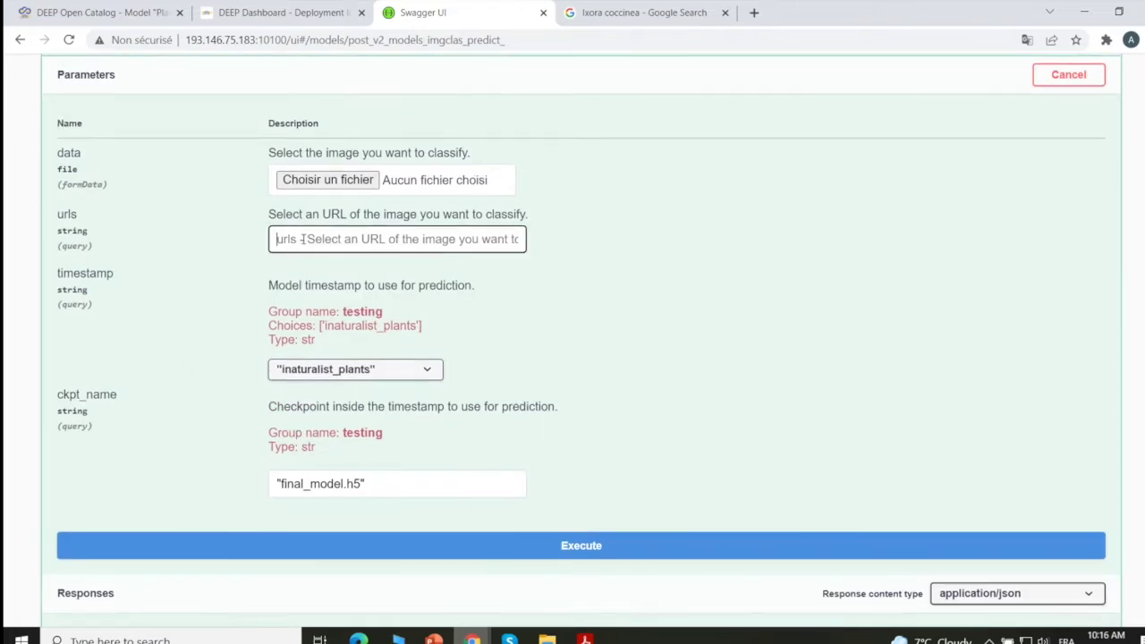
pyautogui.click(635, 12)
pyautogui.scroll(-2, 616, 108)
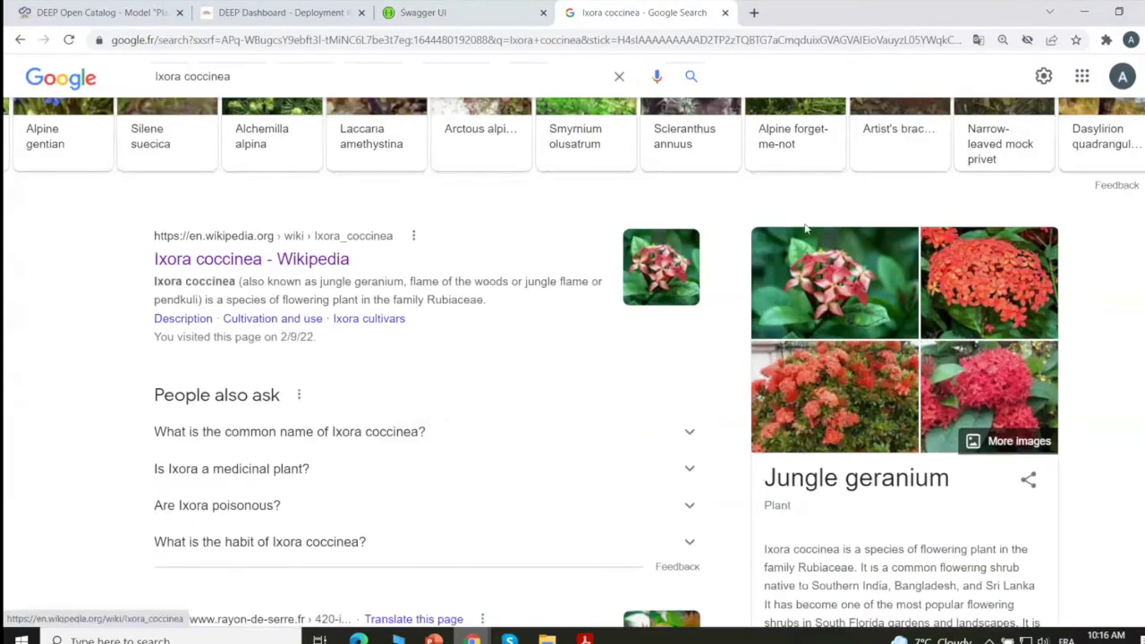
pyautogui.click(850, 273)
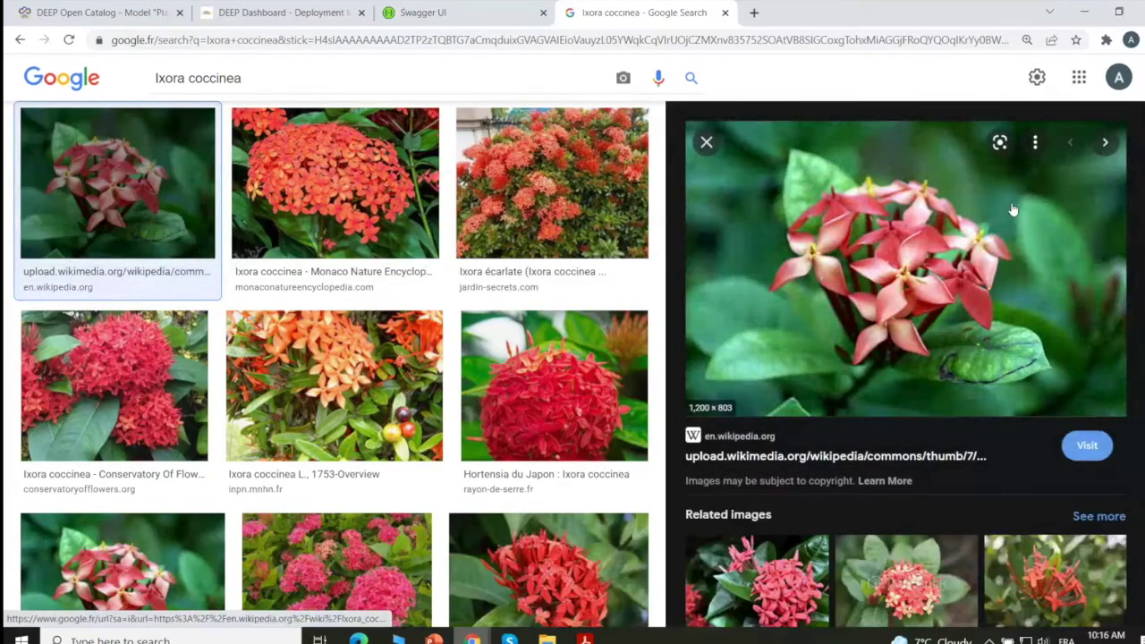
# Step: Copy the address of the enlarged Wikipedia Ixora coccinea image and enter it as the prediction's urls parameter
pyautogui.rightClick(865, 236)
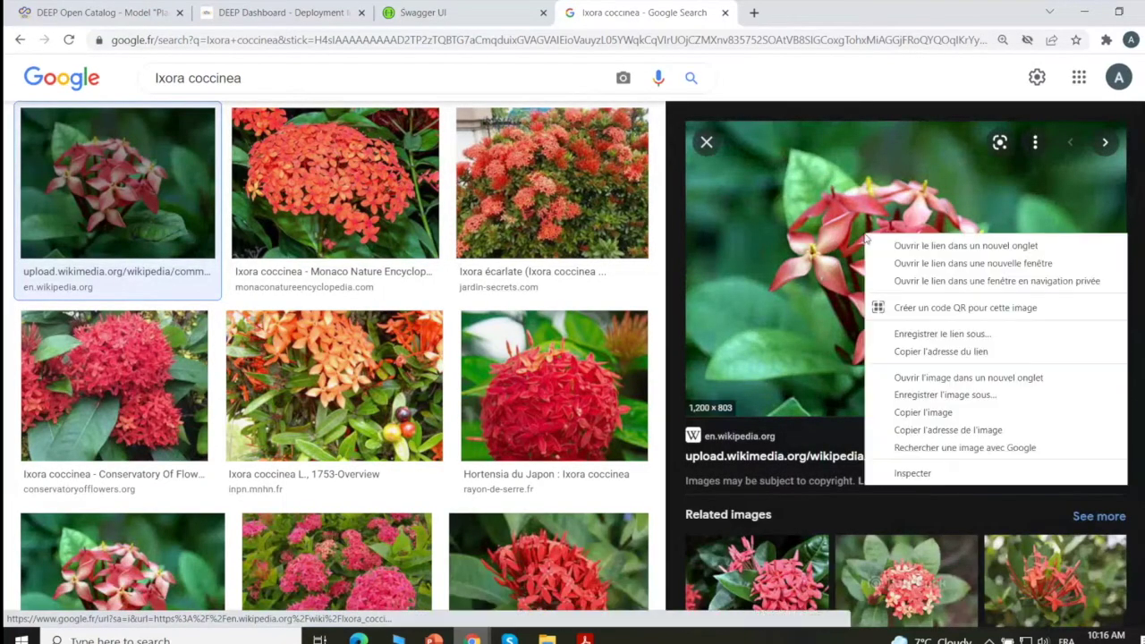
pyautogui.click(960, 430)
pyautogui.click(466, 11)
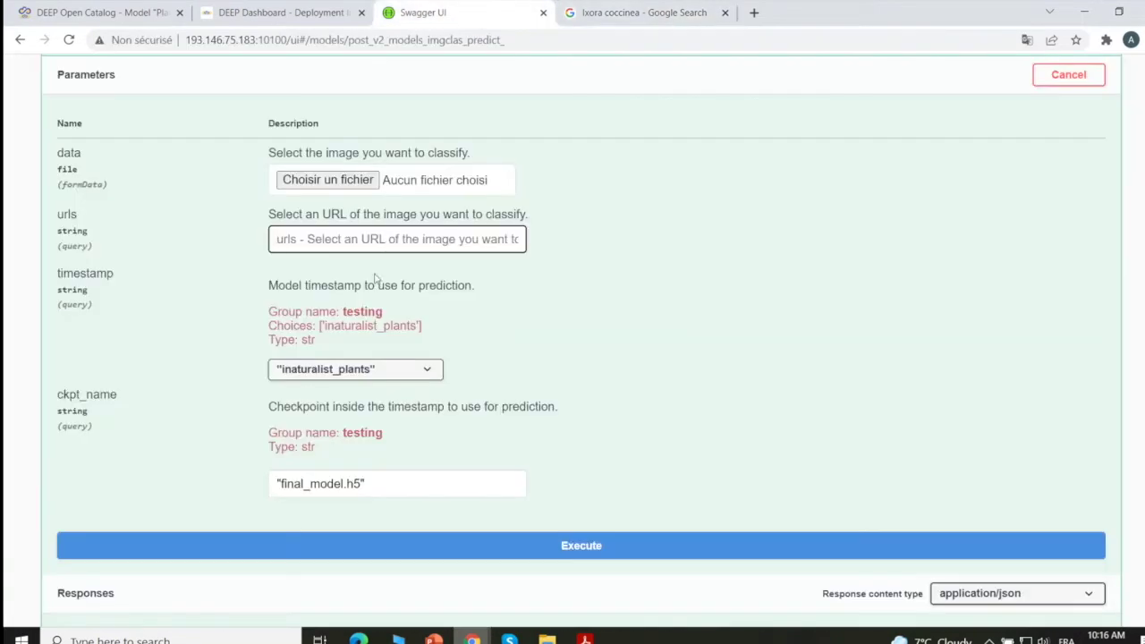
pyautogui.hotkey('ctrl', 'v')
pyautogui.click(600, 379)
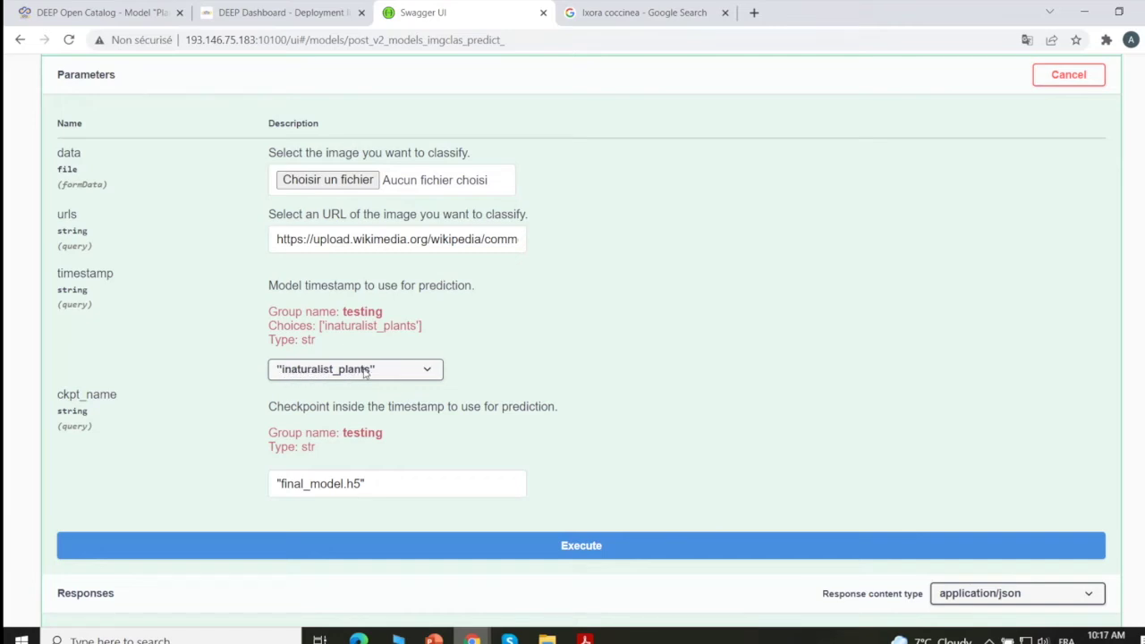
# Step: Try to run the prediction on the image URL with timestamp "inaturalist_plants" and checkpoint "final_model.h5", and check the server response
pyautogui.scroll(-1, 577, 371)
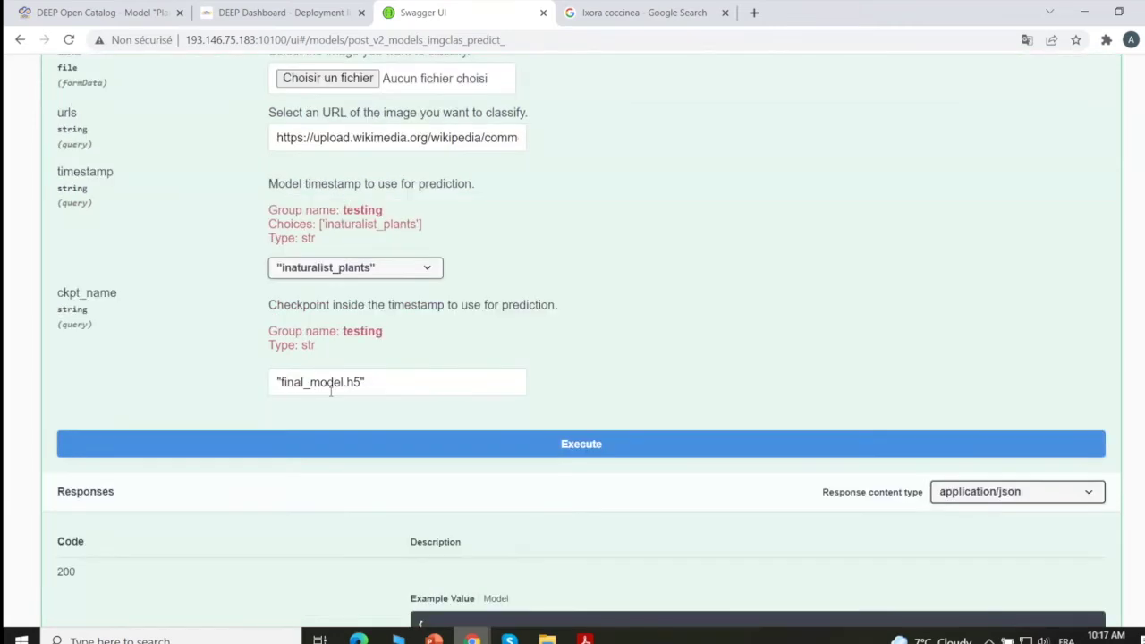
pyautogui.moveTo(375, 384); pyautogui.dragTo(268, 388)
pyautogui.click(268, 383)
pyautogui.moveTo(368, 381); pyautogui.dragTo(259, 384)
pyautogui.click(611, 311)
pyautogui.scroll(1, 629, 337)
pyautogui.scroll(-1, 567, 330)
pyautogui.scroll(-1, 406, 339)
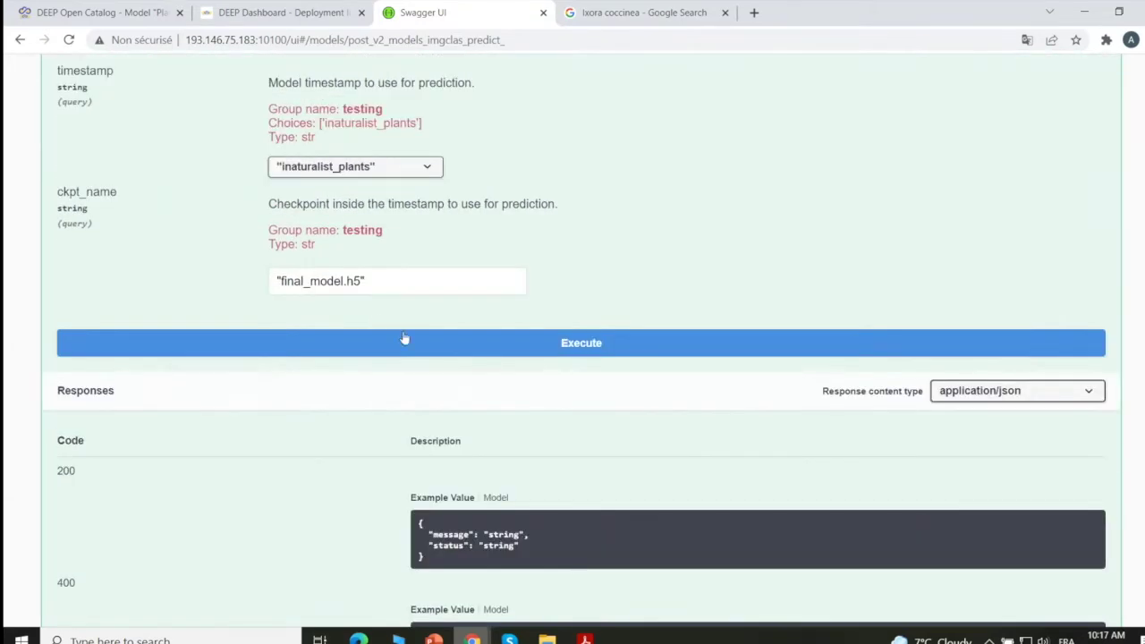
pyautogui.click(581, 343)
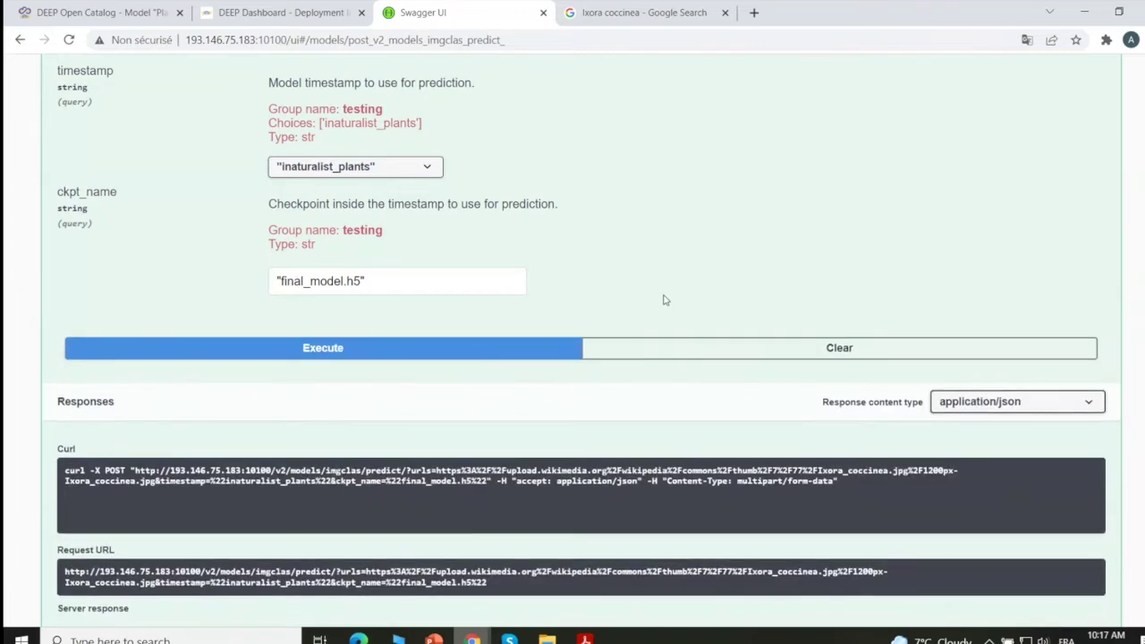
pyautogui.scroll(-2, 664, 300)
pyautogui.scroll(-1, 664, 295)
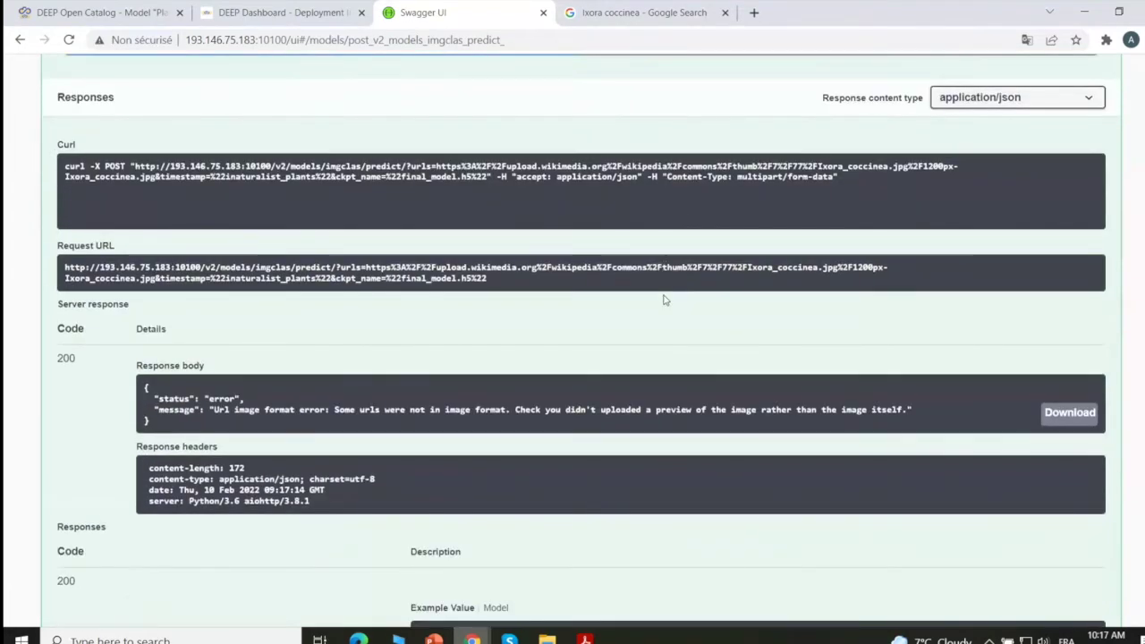
# Step: Clear the urls parameter and refill it with a freshly copied address of the Wikipedia Ixora coccinea image
pyautogui.scroll(2, 453, 392)
pyautogui.scroll(3, 453, 392)
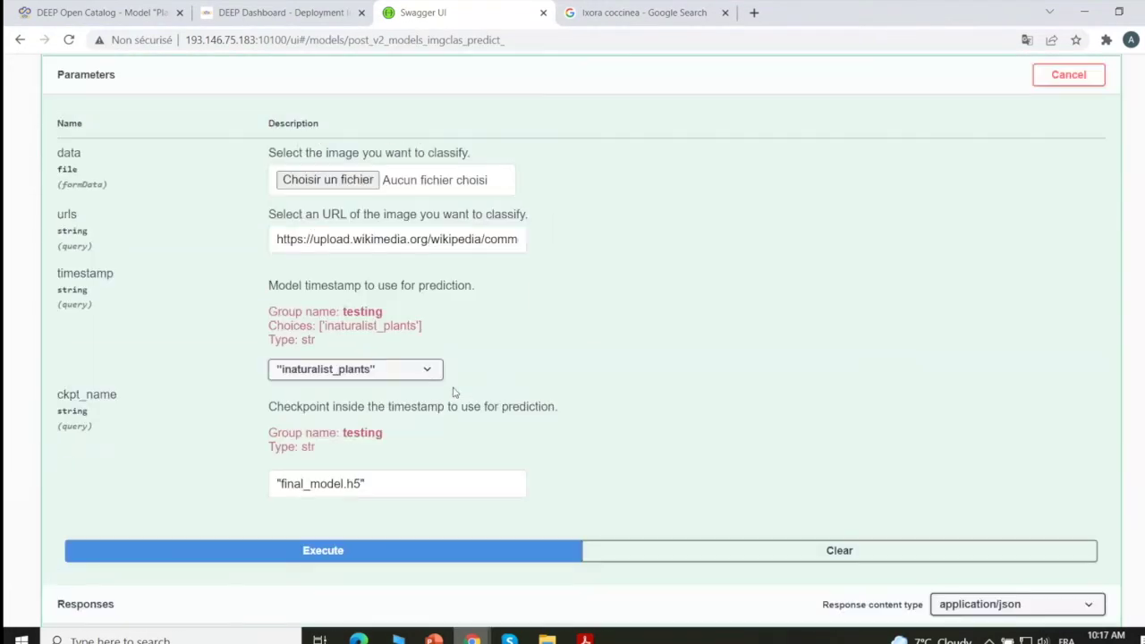
pyautogui.tripleClick(435, 245)
pyautogui.press('BackSpace')
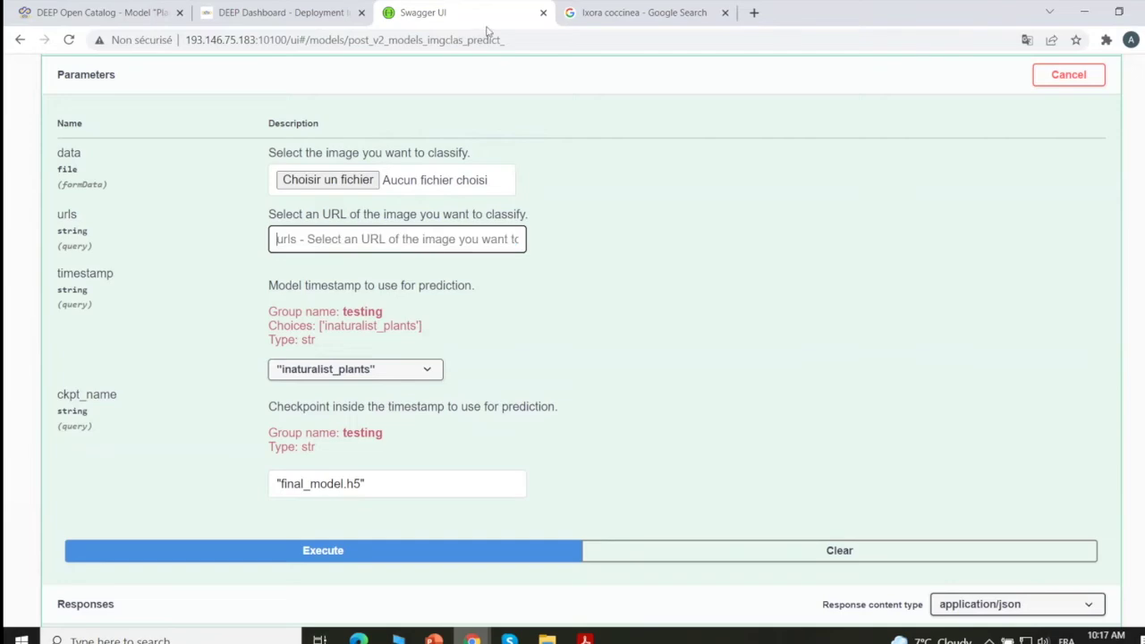
pyautogui.click(640, 12)
pyautogui.rightClick(756, 229)
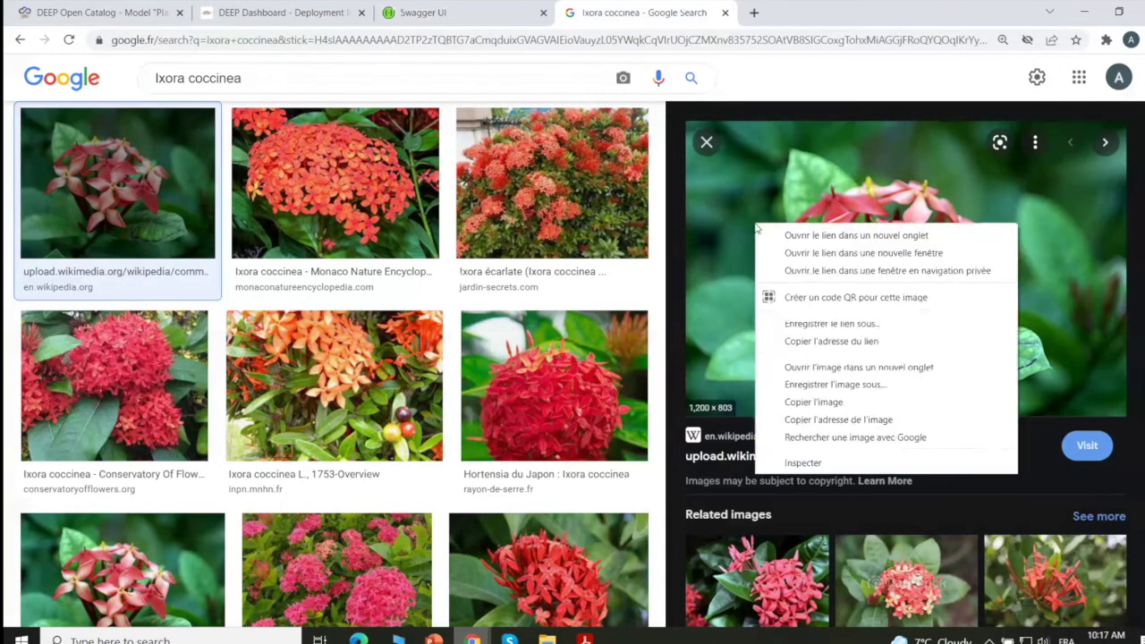
pyautogui.click(839, 420)
pyautogui.click(465, 12)
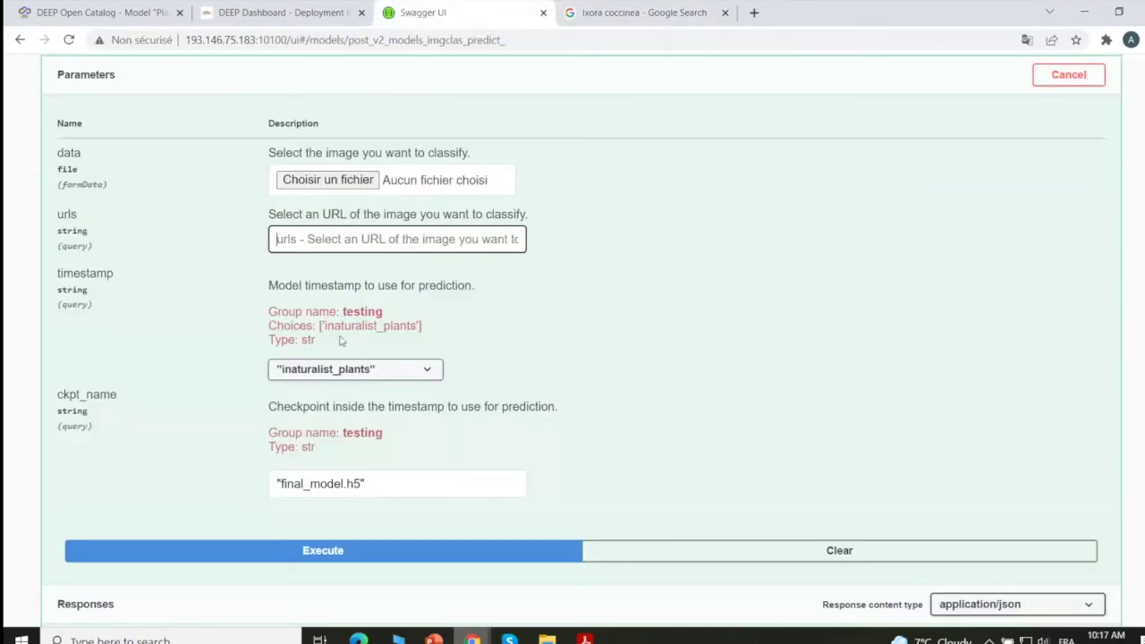
pyautogui.hotkey('ctrl', 'v')
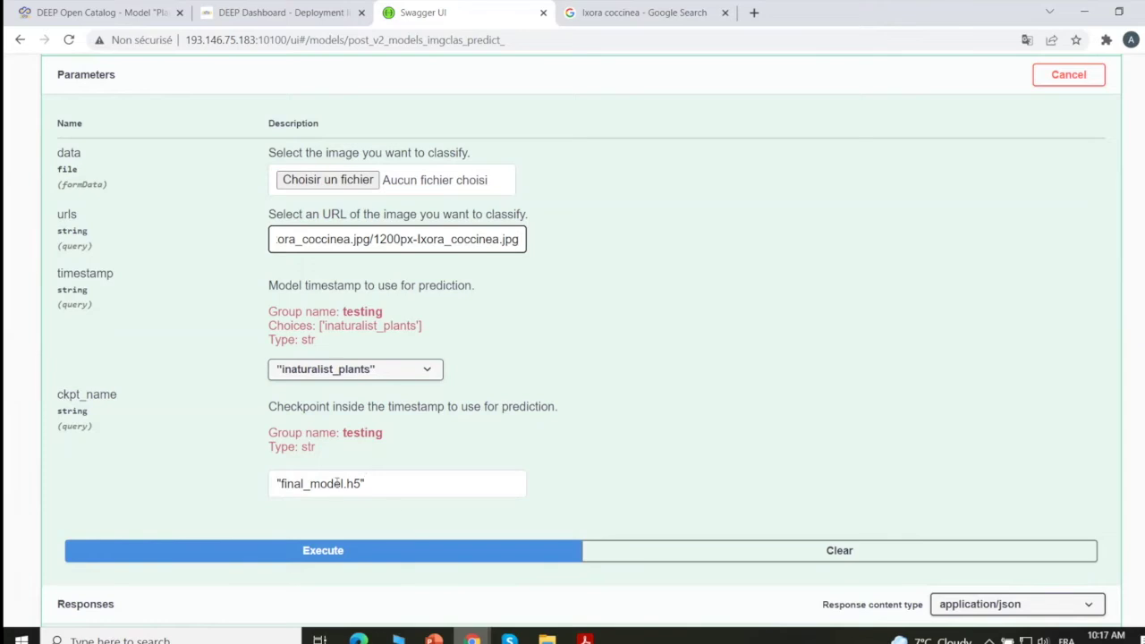
# Step: Try the prediction again with the re-entered Wikipedia image address and check the server response
pyautogui.scroll(-1, 337, 483)
pyautogui.click(498, 450)
pyautogui.scroll(-1, 528, 443)
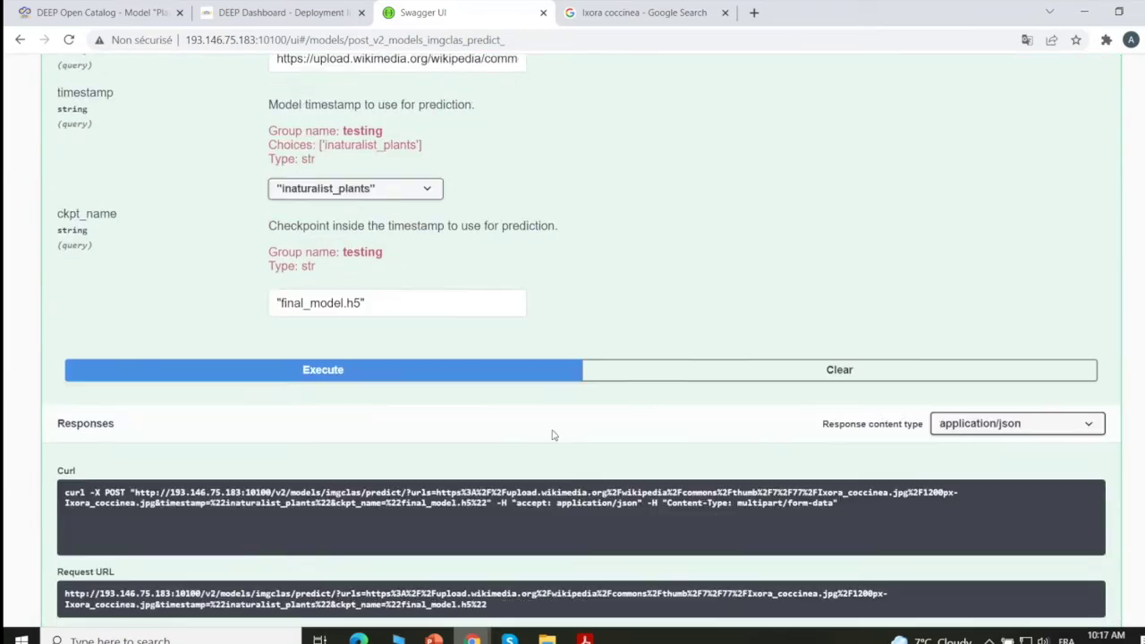
pyautogui.scroll(-2, 552, 435)
pyautogui.scroll(3, 555, 429)
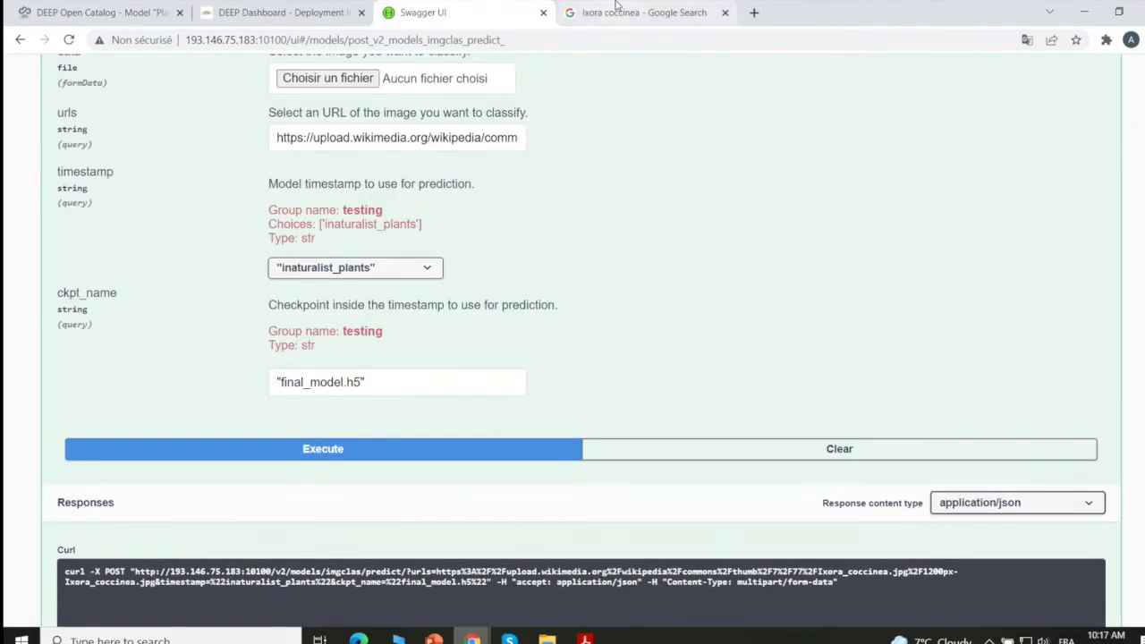
# Step: Replace the urls value with the address of the Monaco Nature Encyclopedia image from the Google image results
pyautogui.click(615, 7)
pyautogui.click(323, 179)
pyautogui.rightClick(814, 251)
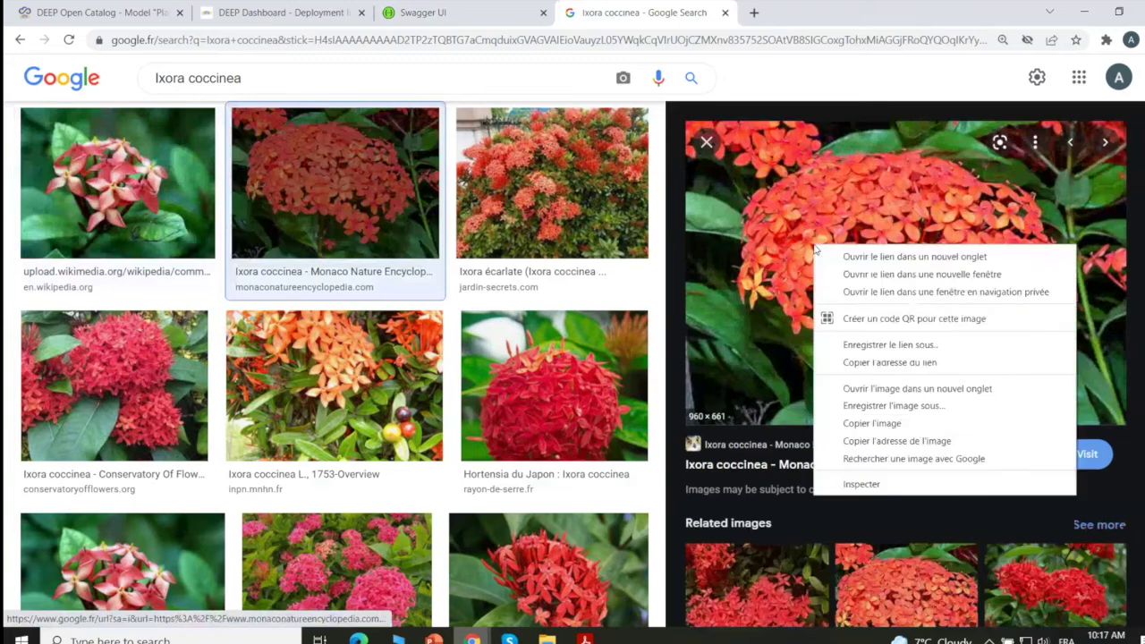
pyautogui.click(893, 441)
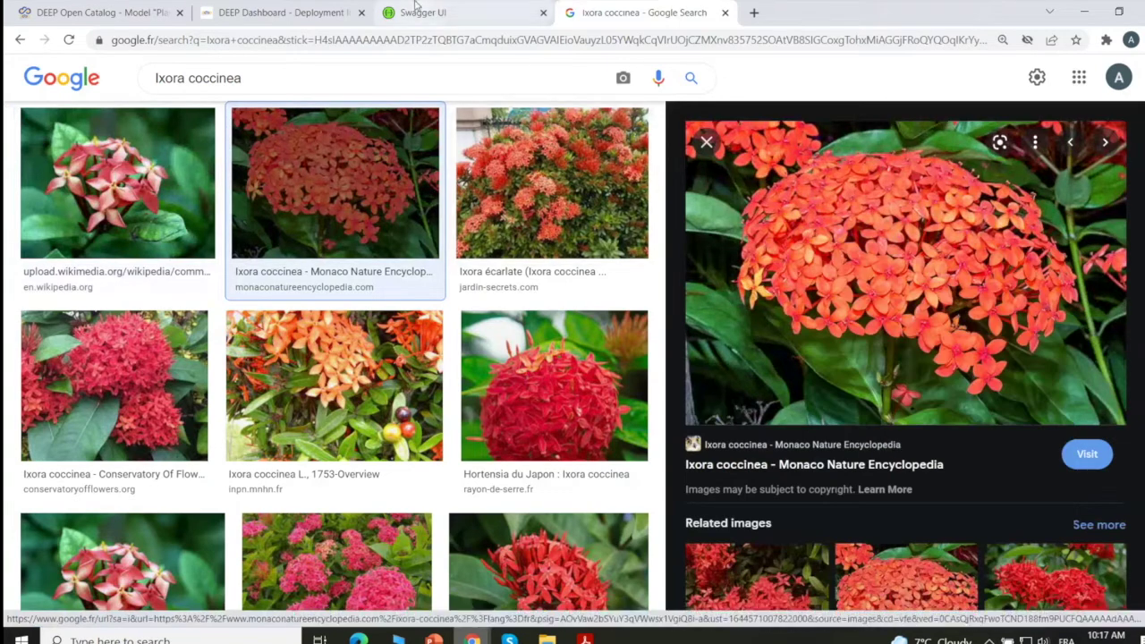
pyautogui.click(416, 9)
pyautogui.tripleClick(432, 134)
pyautogui.hotkey('ctrl', 'v')
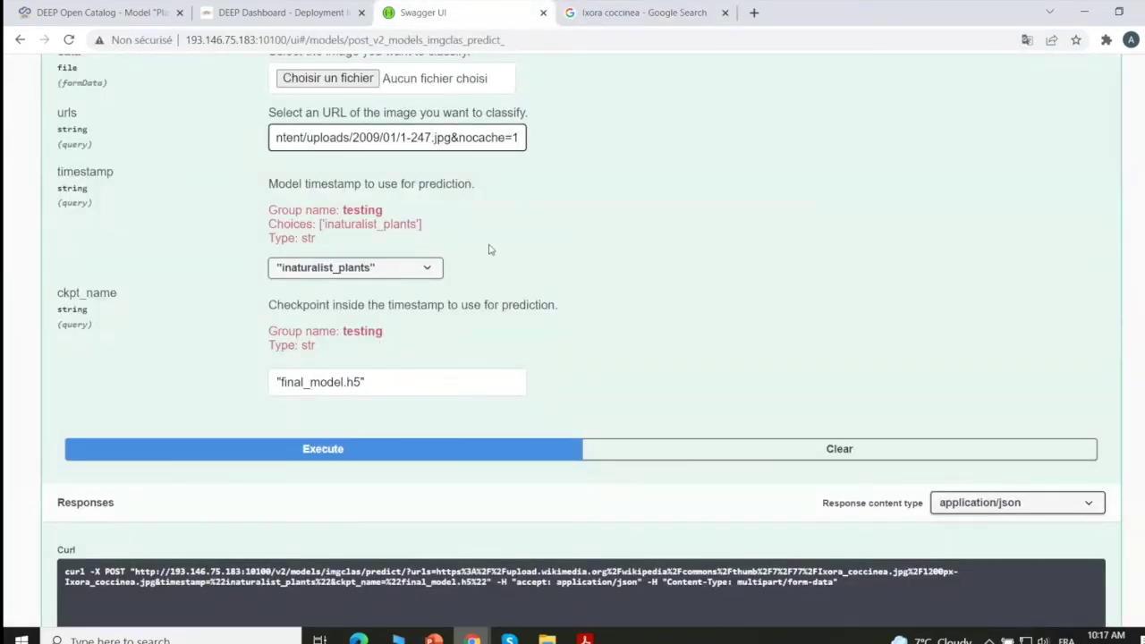
# Step: Remove the trailing "&nocache=1" from the image URL, try the prediction with it, and check the server response
pyautogui.press('Left')
pyautogui.press('Left')
pyautogui.press('Left')
pyautogui.press('Left')
pyautogui.press('Left')
pyautogui.press('Left')
pyautogui.press('Left')
pyautogui.press('Left')
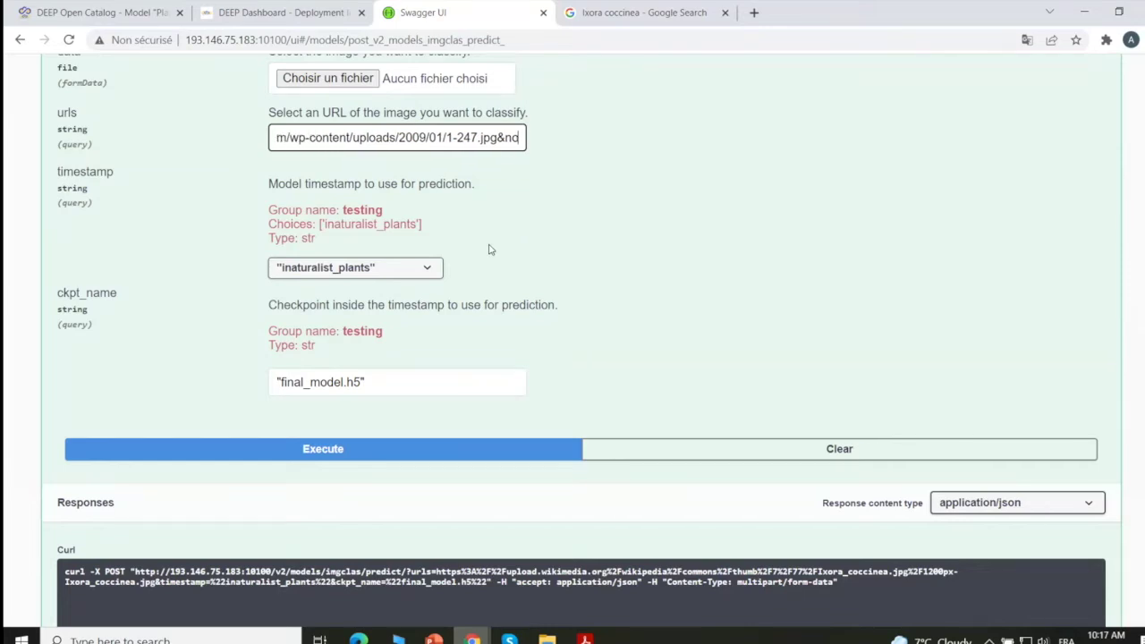
pyautogui.click(397, 452)
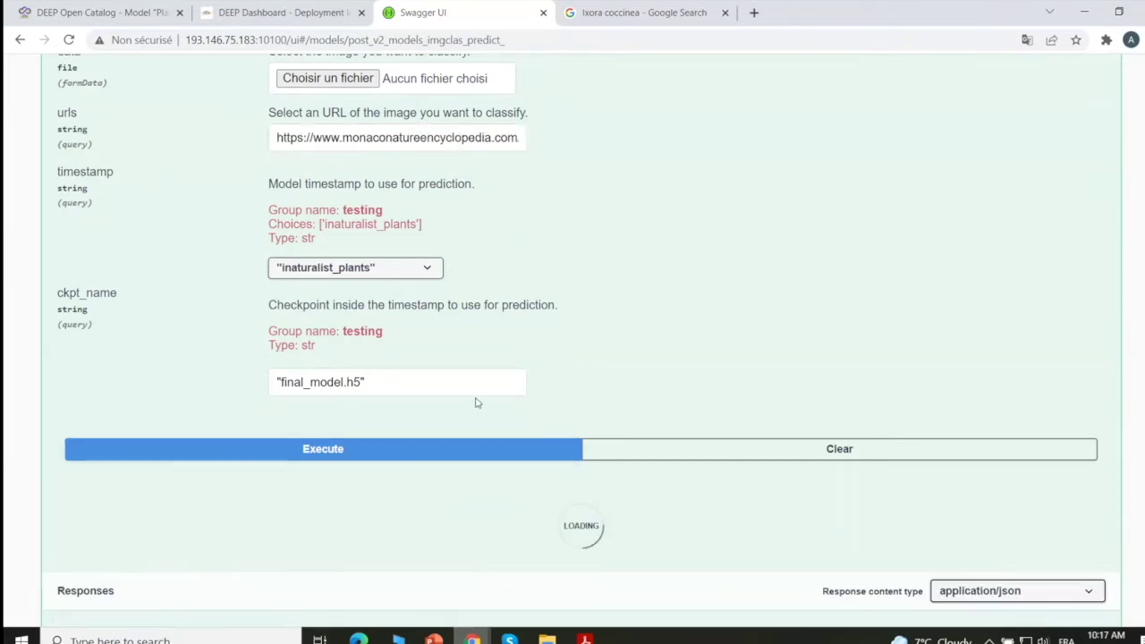
pyautogui.scroll(-2, 476, 403)
pyautogui.scroll(-2, 431, 398)
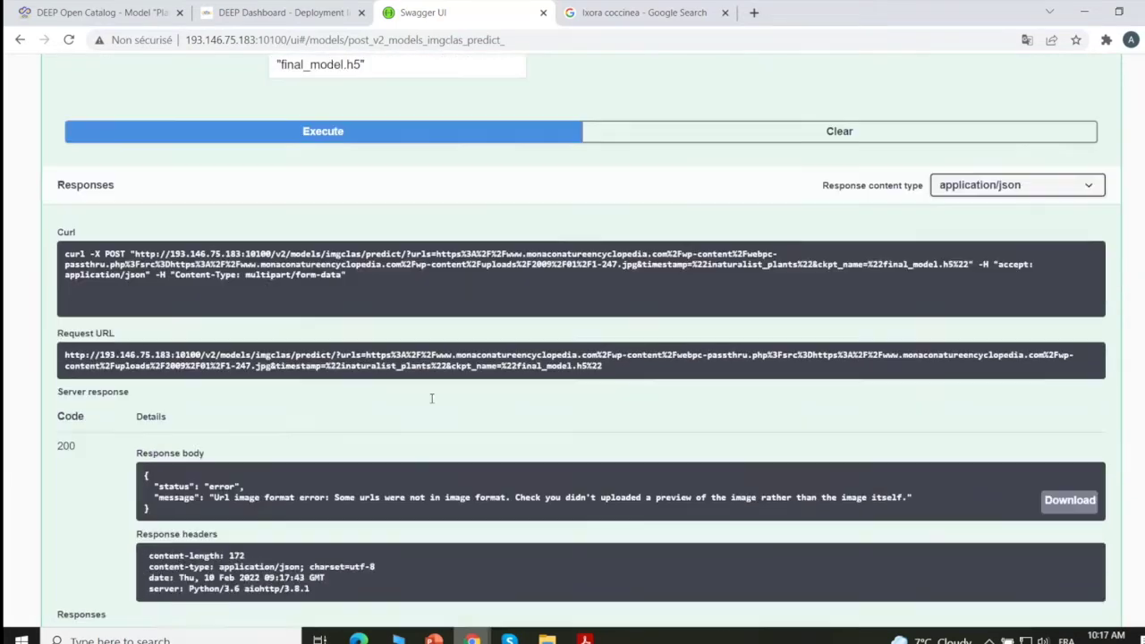
# Step: Save the Wikipedia Ixora coccinea image from the Google results to the Desktop as the JPEG file Ixora_coccinea
pyautogui.scroll(5, 466, 376)
pyautogui.click(644, 13)
pyautogui.scroll(2, 323, 278)
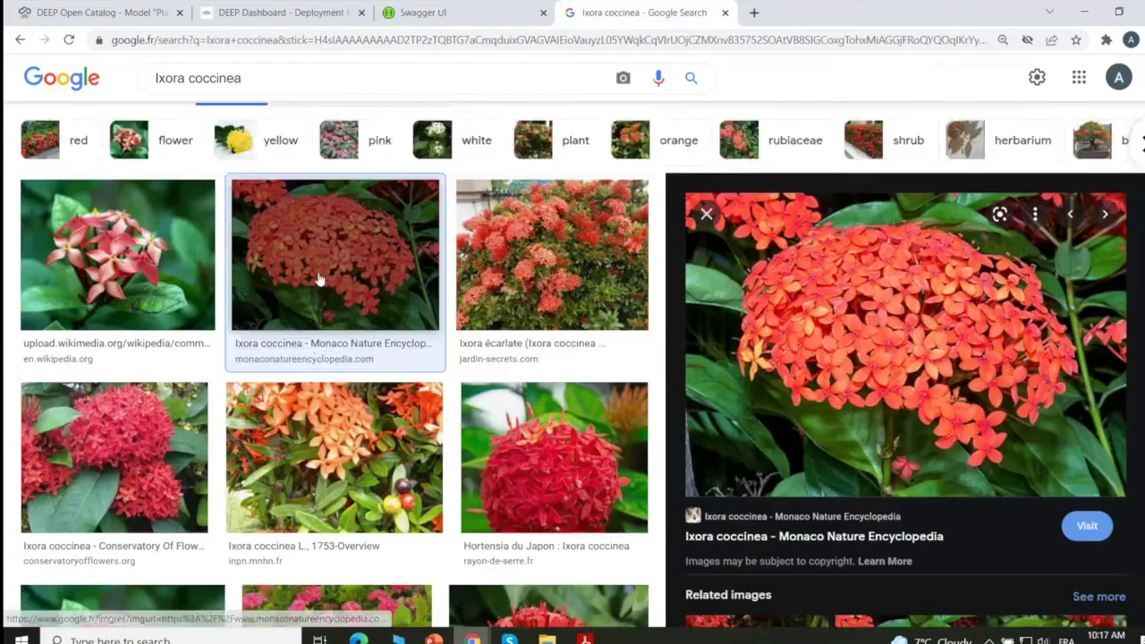
pyautogui.click(50, 278)
pyautogui.rightClick(881, 241)
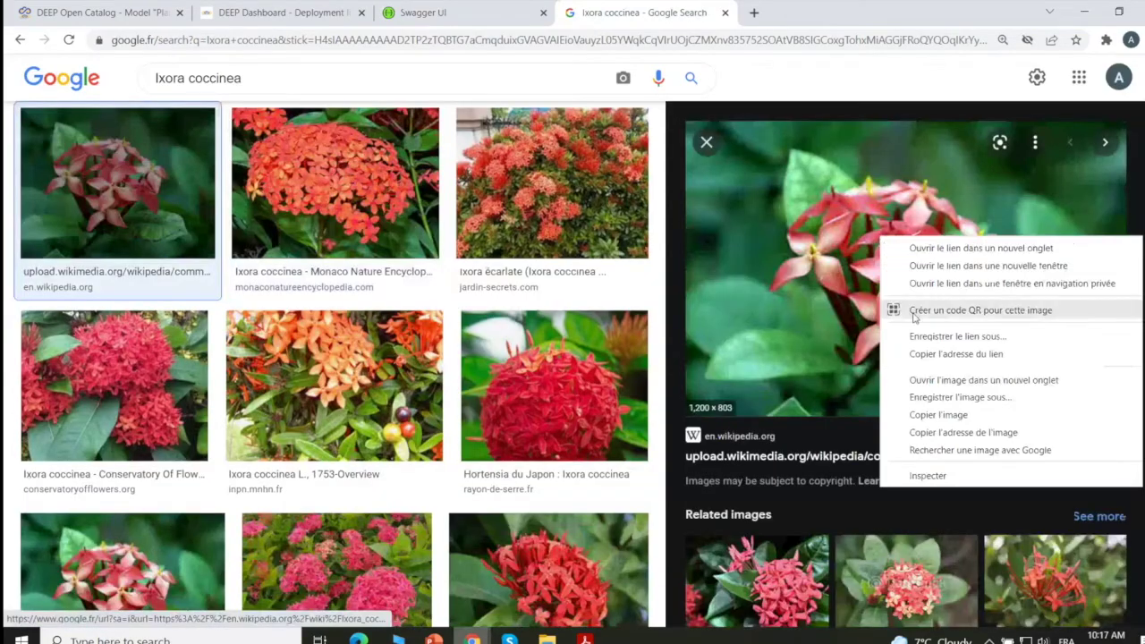
pyautogui.click(972, 401)
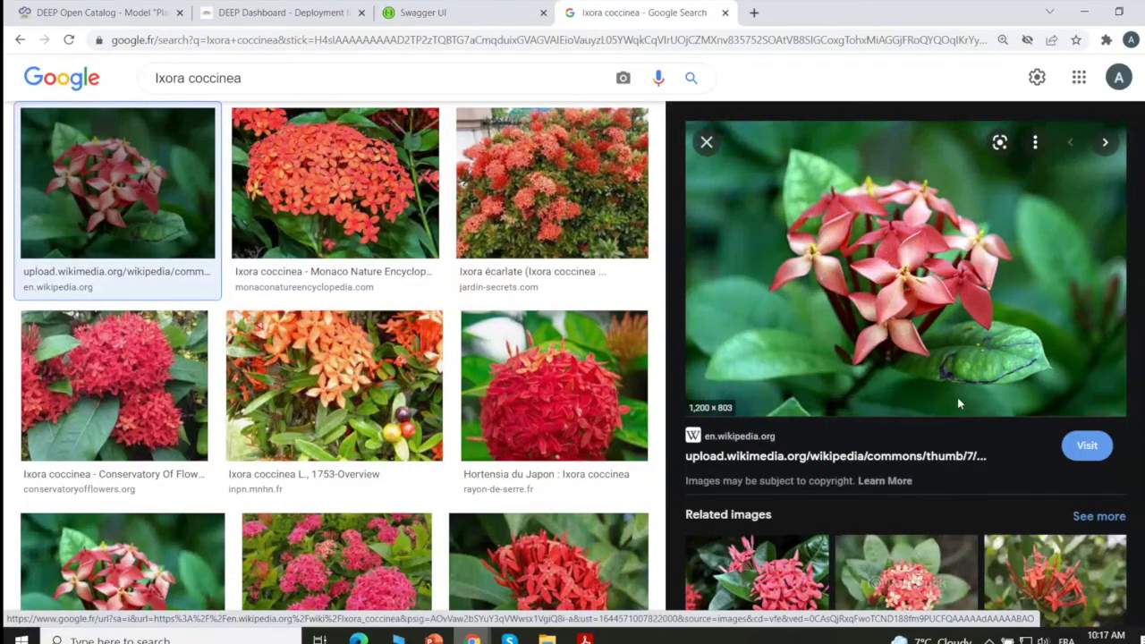
pyautogui.click(64, 120)
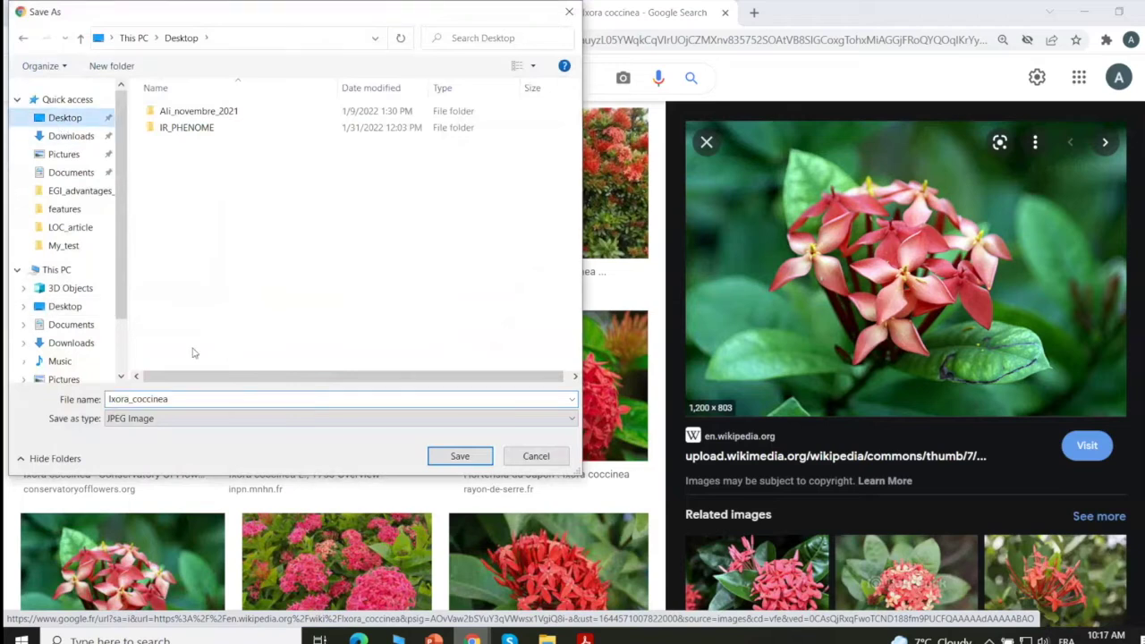
pyautogui.click(459, 457)
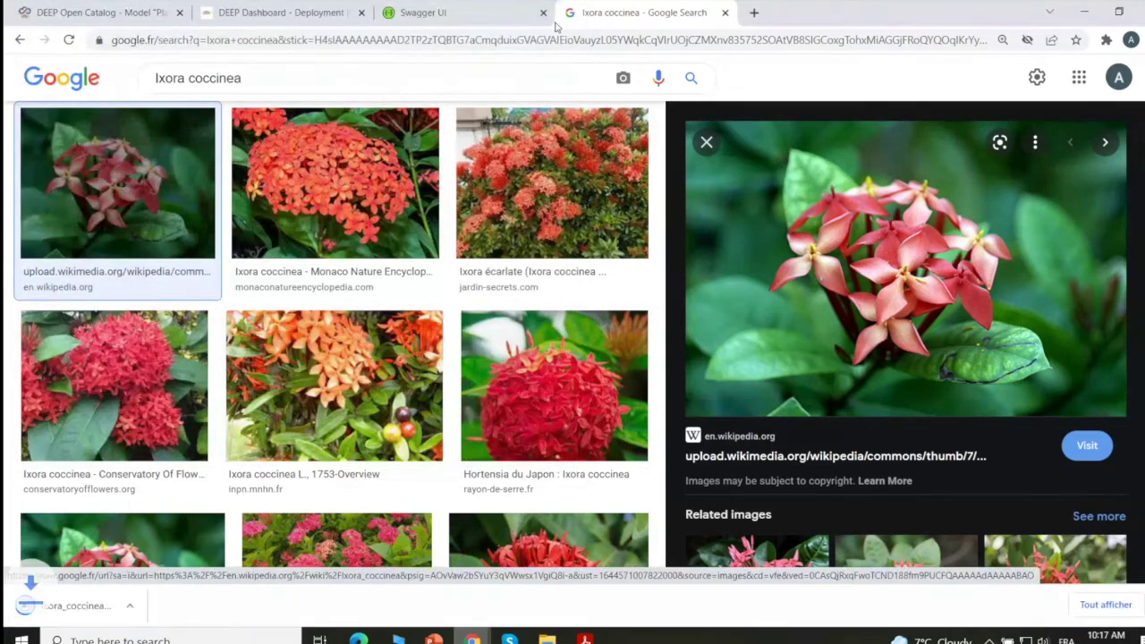
# Step: Clear the prediction's urls parameter and choose Ixora_coccinea.jpg from the Desktop as the data file
pyautogui.click(404, 11)
pyautogui.click(469, 239)
pyautogui.hotkey('ctrl', 'a')
pyautogui.press('BackSpace')
pyautogui.click(336, 179)
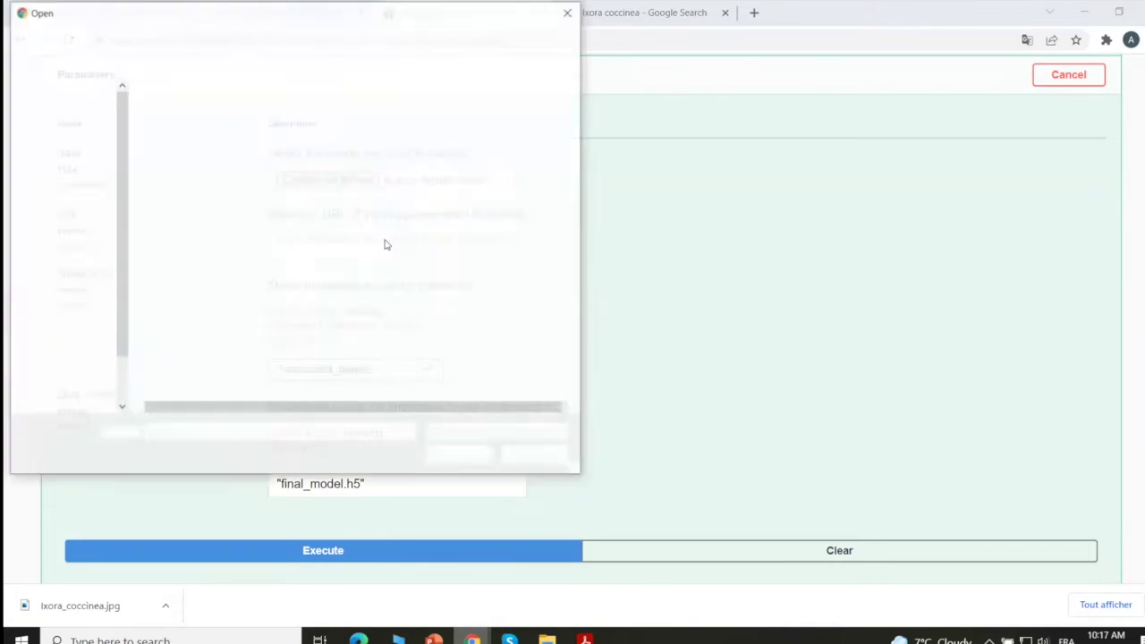
pyautogui.click(59, 117)
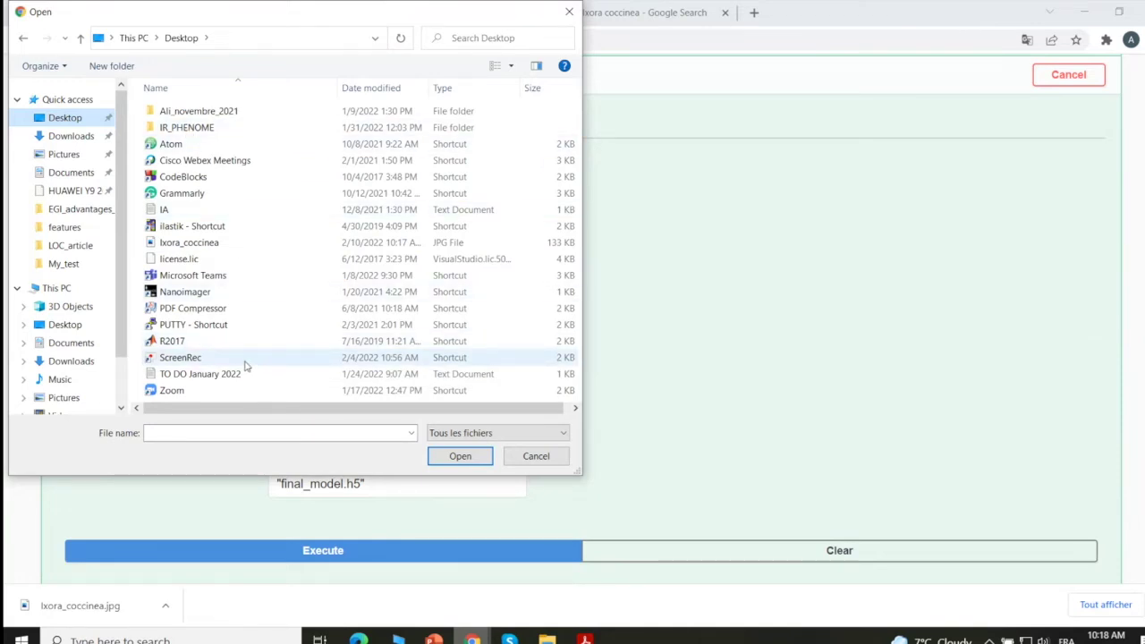
pyautogui.click(201, 127)
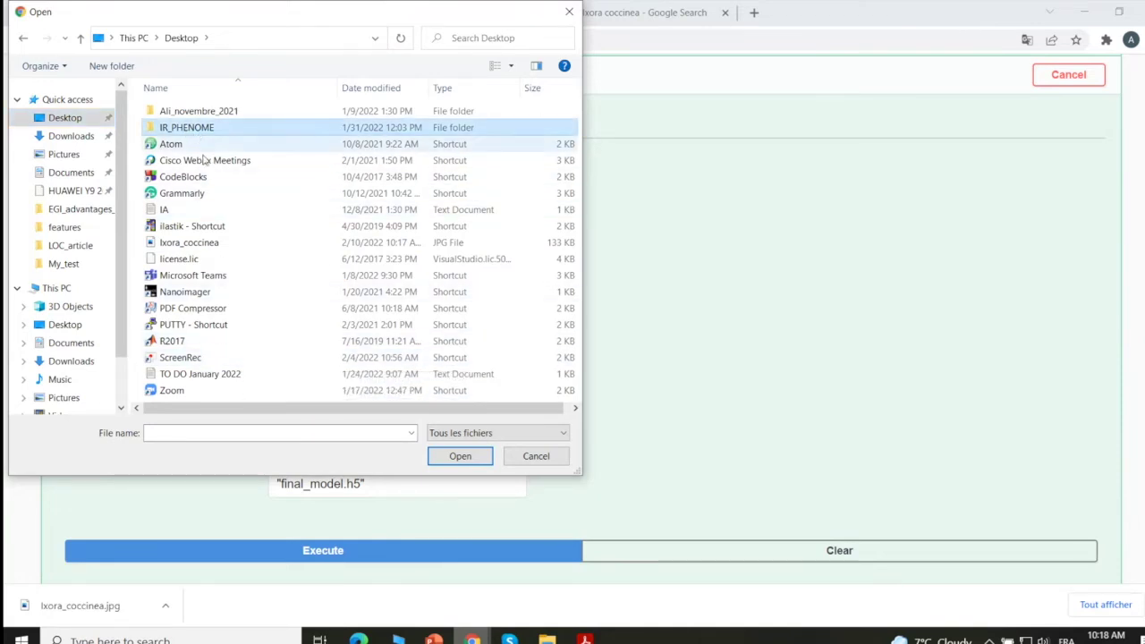
pyautogui.click(204, 244)
pyautogui.click(456, 456)
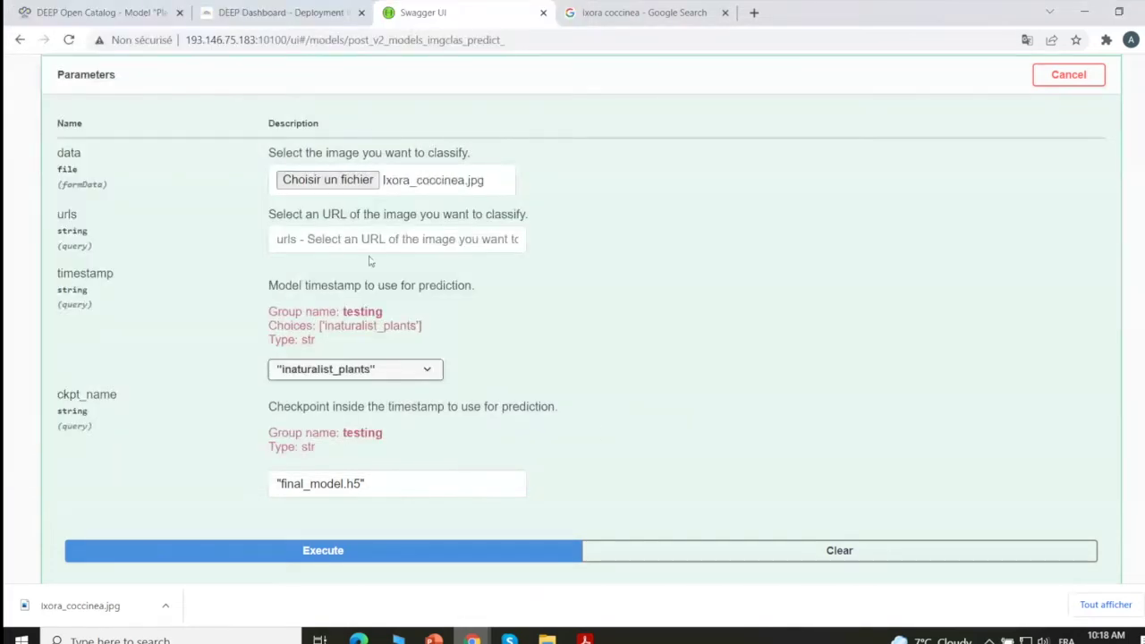
# Step: Execute the prediction on the uploaded Ixora_coccinea.jpg and bring up the server response
pyautogui.scroll(-2, 537, 358)
pyautogui.click(541, 356)
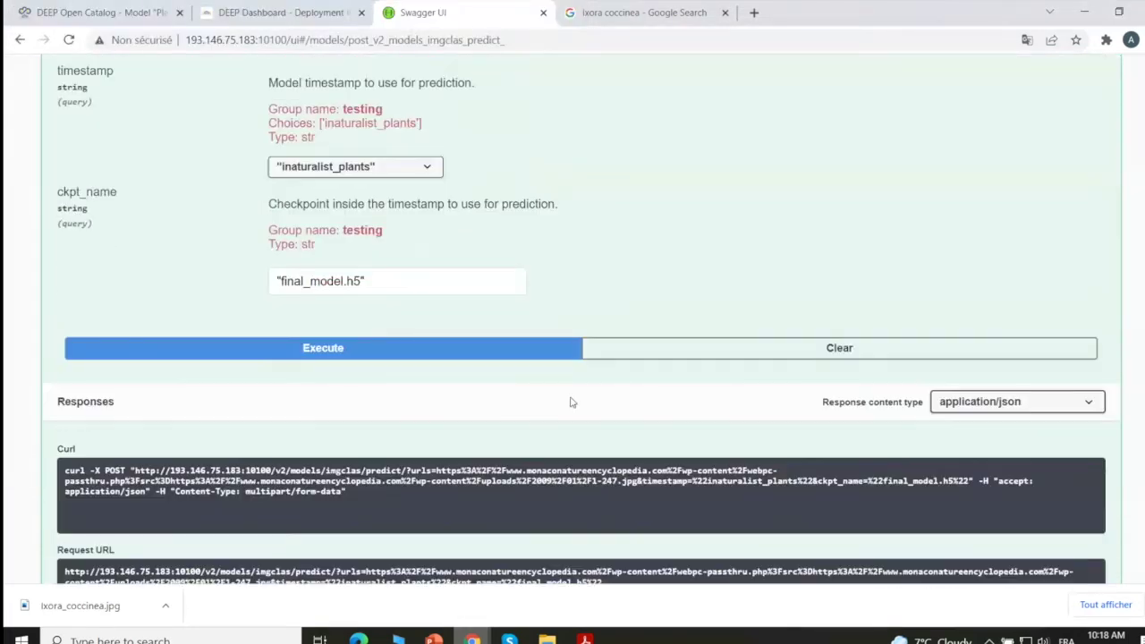
pyautogui.click(465, 350)
pyautogui.scroll(-2, 396, 265)
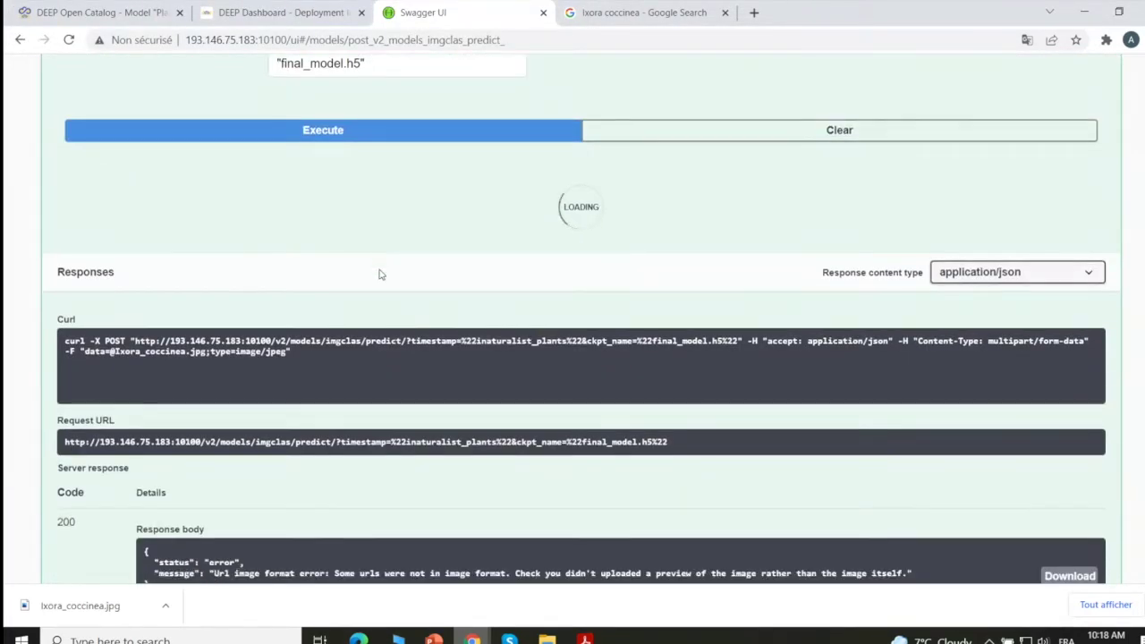
pyautogui.scroll(-2, 379, 275)
pyautogui.scroll(-1, 280, 270)
pyautogui.scroll(7, 374, 325)
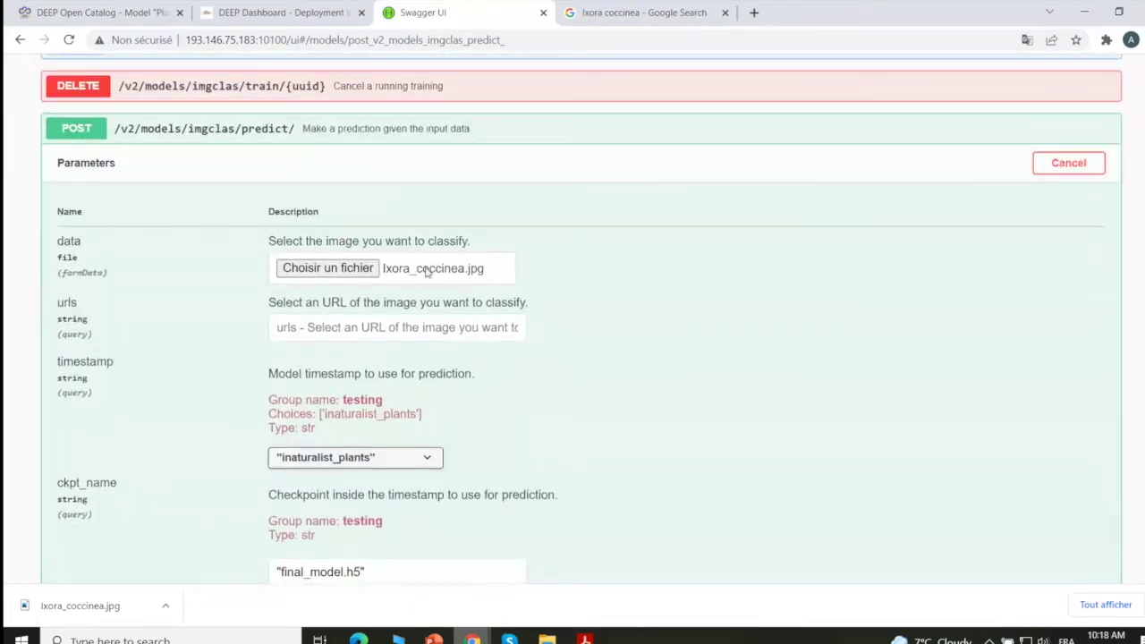
pyautogui.scroll(-6, 428, 272)
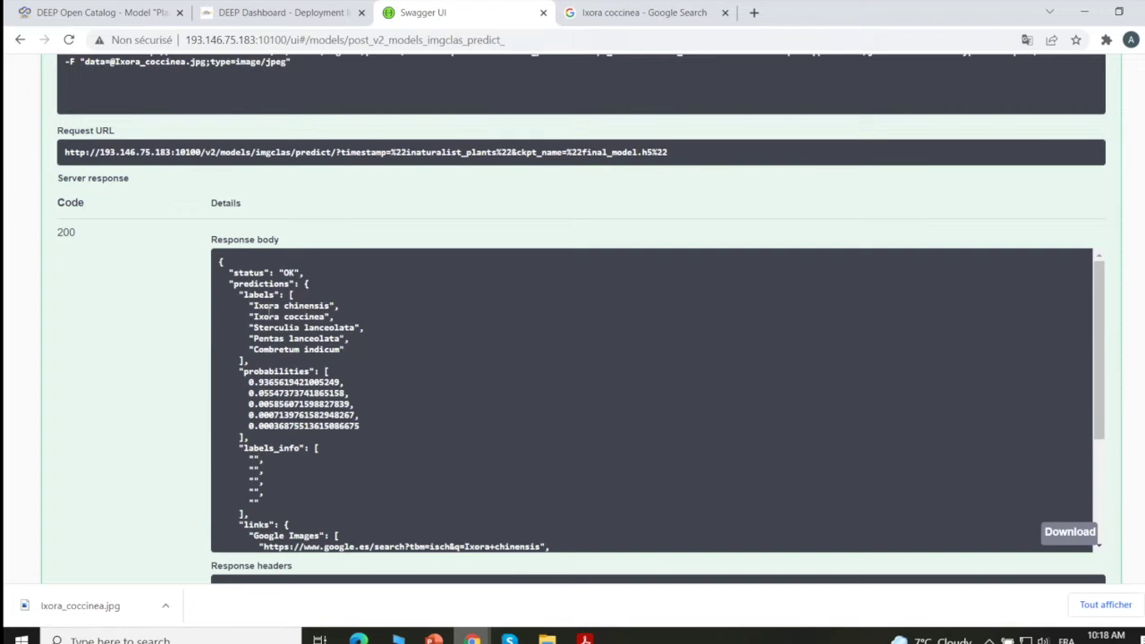
# Step: Examine the predicted species labels and their probabilities in the response body
pyautogui.moveTo(256, 317)
pyautogui.mouseDown()
pyautogui.moveTo(315, 316)
pyautogui.moveTo(272, 313)
pyautogui.mouseUp()
pyautogui.click(328, 370)
pyautogui.moveTo(239, 371); pyautogui.dragTo(306, 371)
pyautogui.click(254, 383)
pyautogui.moveTo(339, 382); pyautogui.dragTo(240, 382)
pyautogui.click(341, 377)
pyautogui.click(346, 378)
pyautogui.moveTo(255, 305)
pyautogui.mouseDown()
pyautogui.moveTo(329, 304)
pyautogui.moveTo(264, 305)
pyautogui.mouseUp()
pyautogui.click(293, 306)
pyautogui.scroll(-1, 323, 317)
pyautogui.scroll(1, 323, 317)
# Step: Return to the Google search for Ixora coccinea and show its general web results instead of images
pyautogui.click(577, 16)
pyautogui.scroll(3, 269, 268)
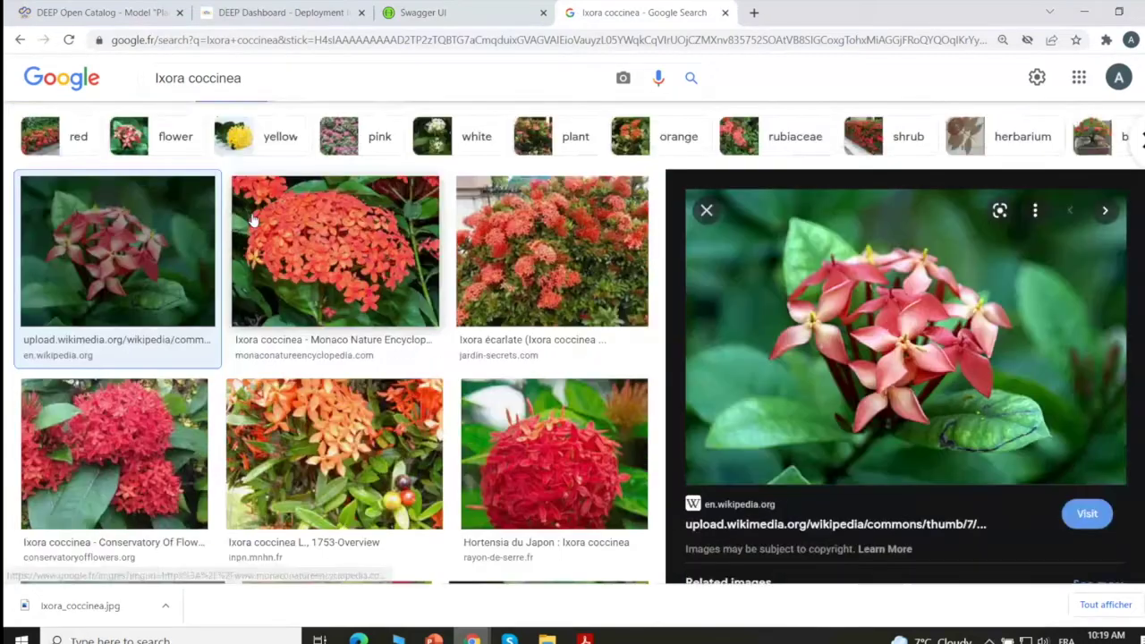
pyautogui.click(174, 137)
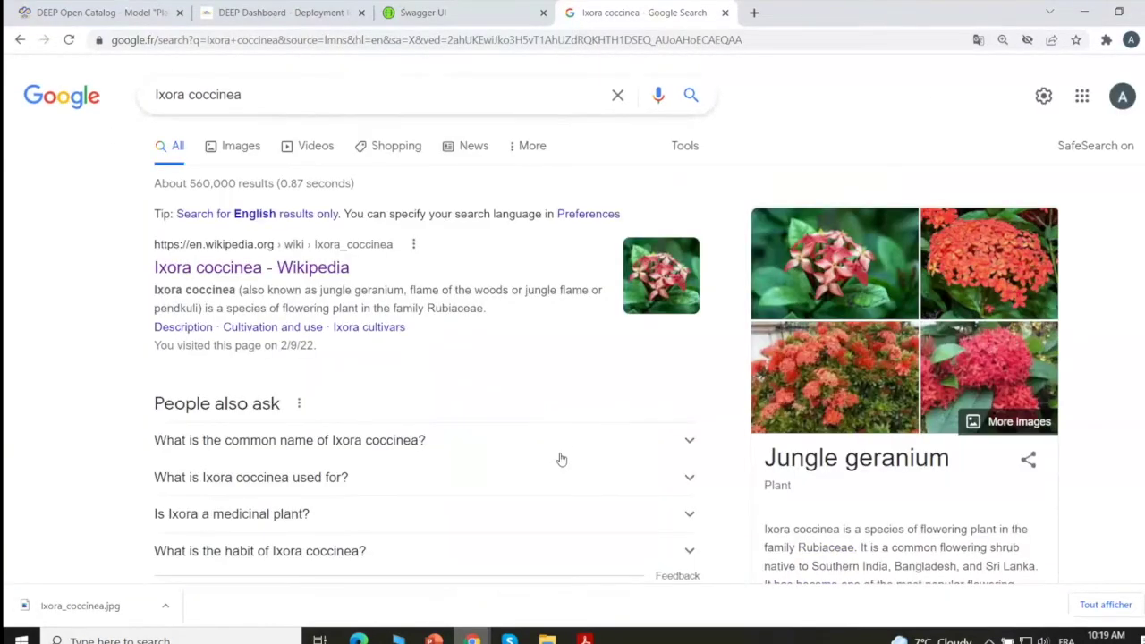
# Step: Replace the Google query with "plant species" and run the search
pyautogui.moveTo(281, 93); pyautogui.dragTo(4, 89)
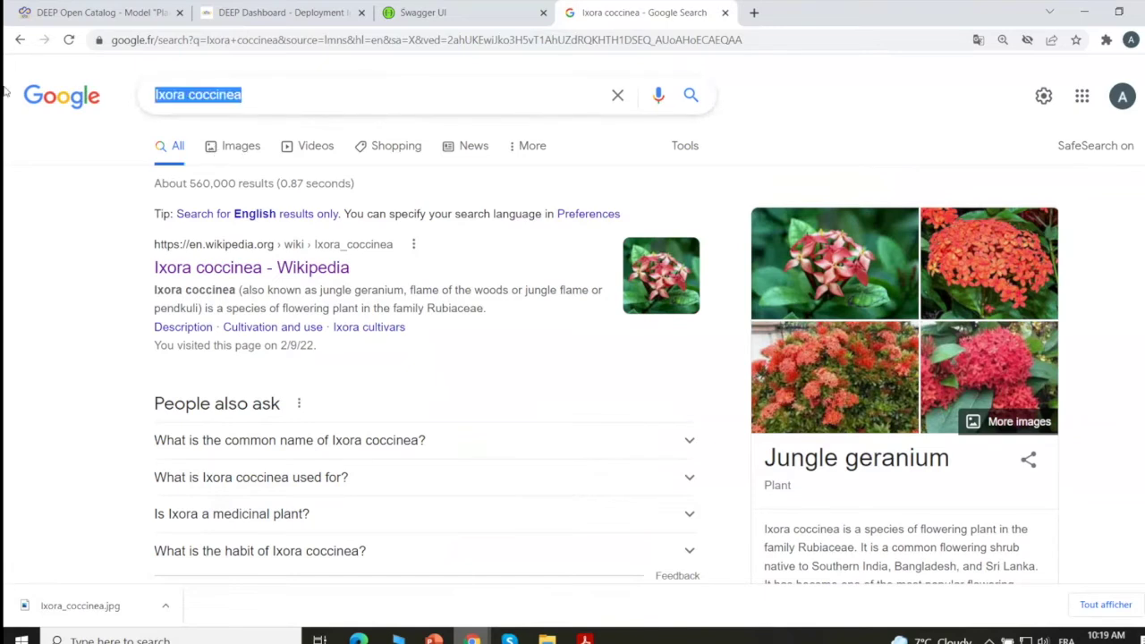
pyautogui.write('plant spe')
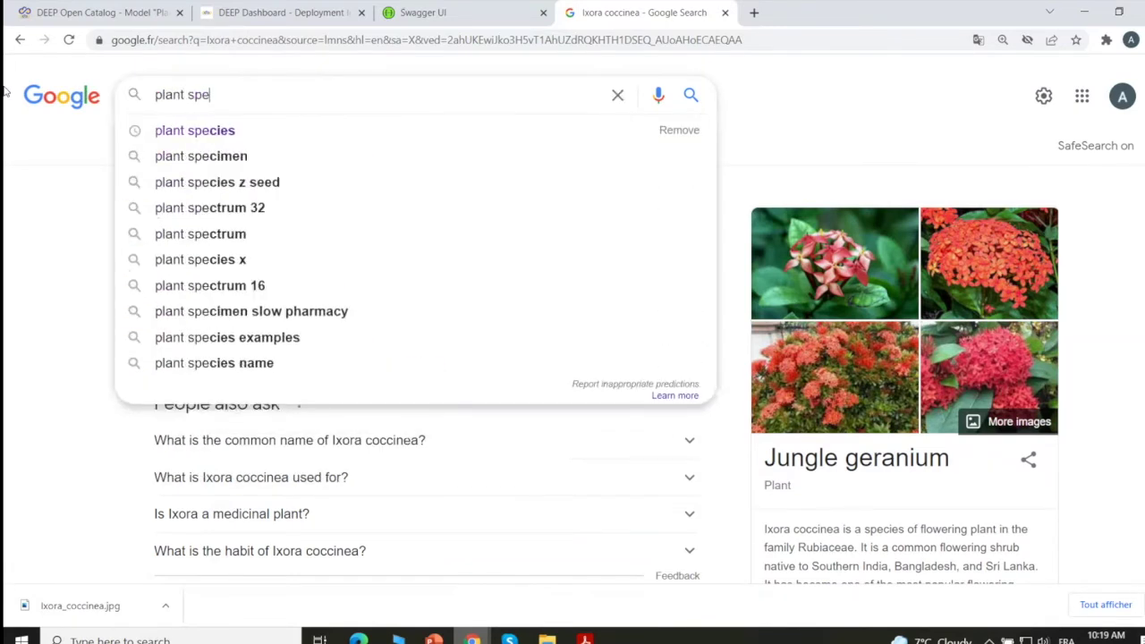
pyautogui.write('cies')
pyautogui.press('Return')
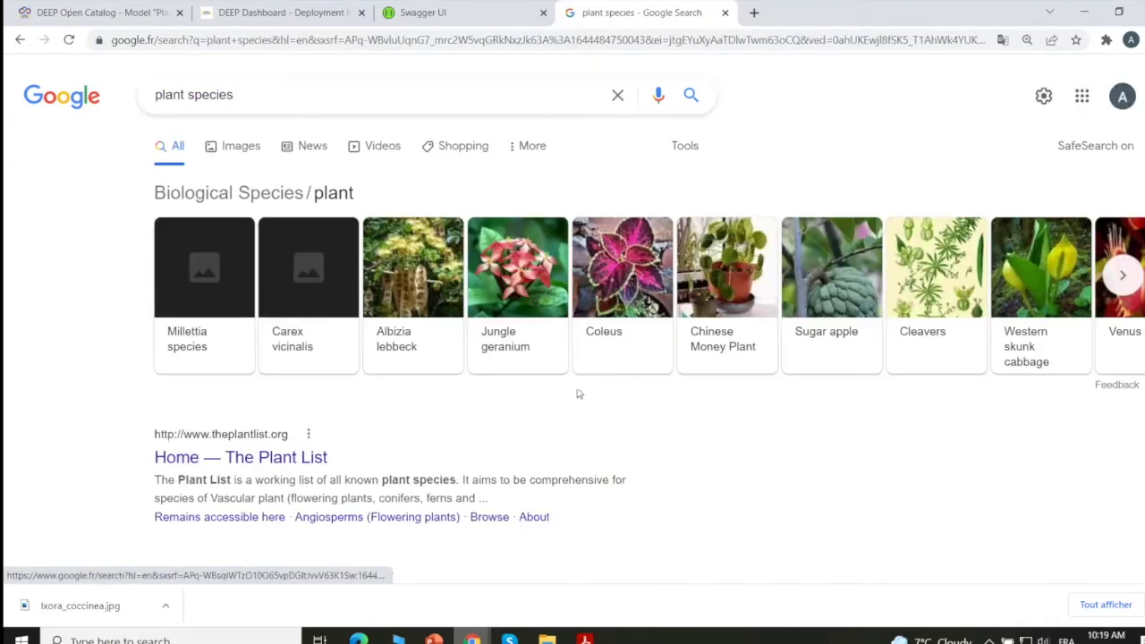
# Step: Open the Coleus entry among the plant species, show its images and preview the first Coleus scutellarioides picture
pyautogui.click(597, 286)
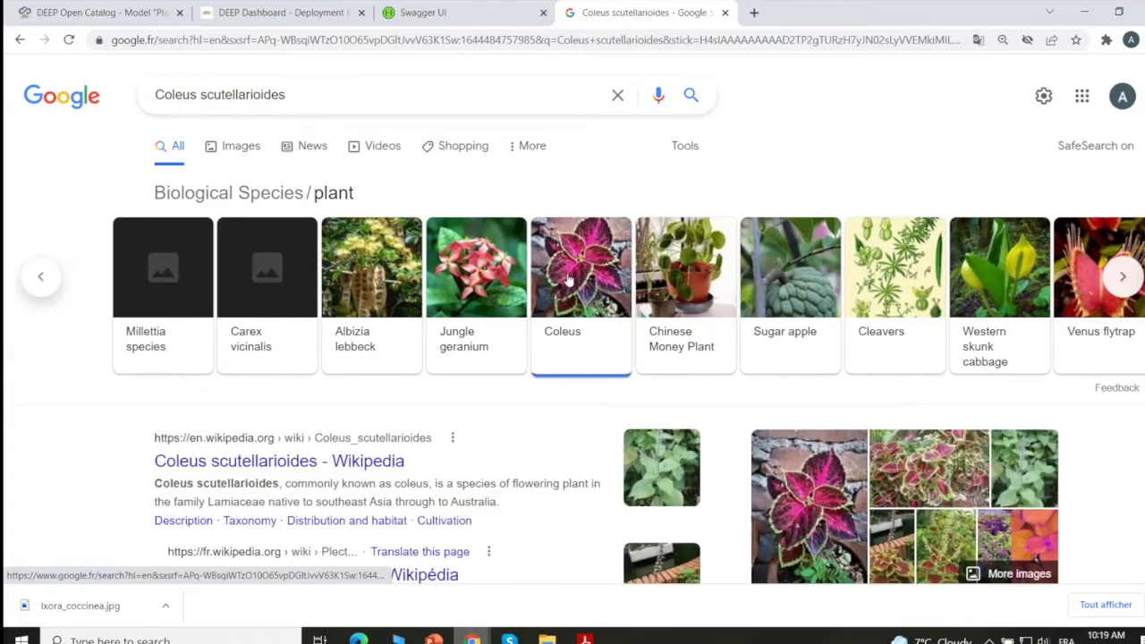
pyautogui.click(810, 488)
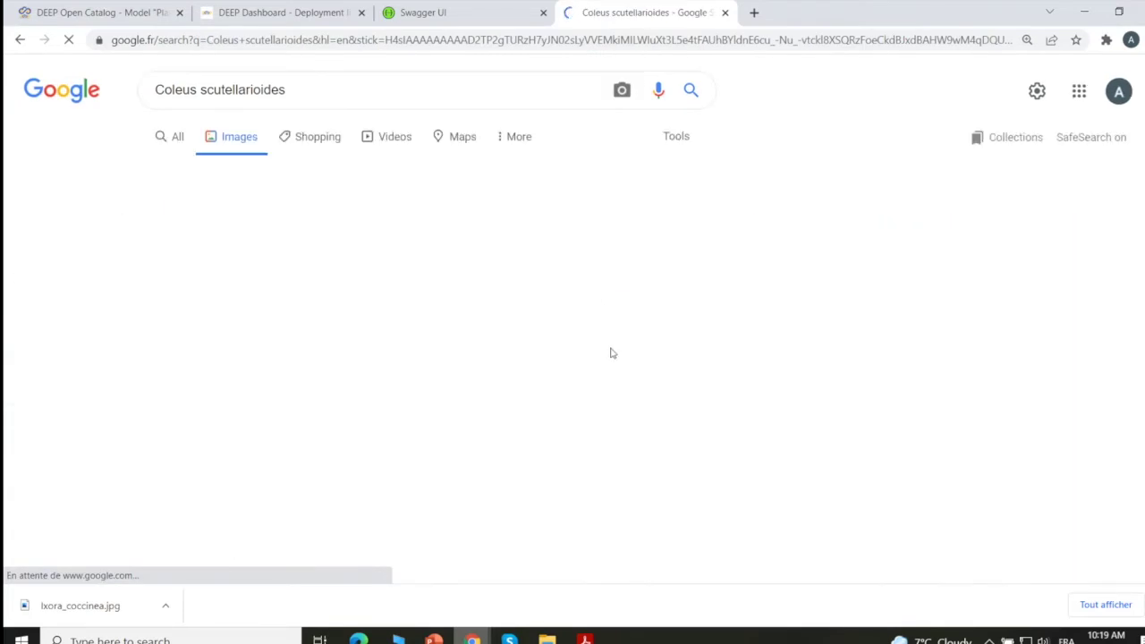
pyautogui.click(55, 286)
pyautogui.rightClick(54, 279)
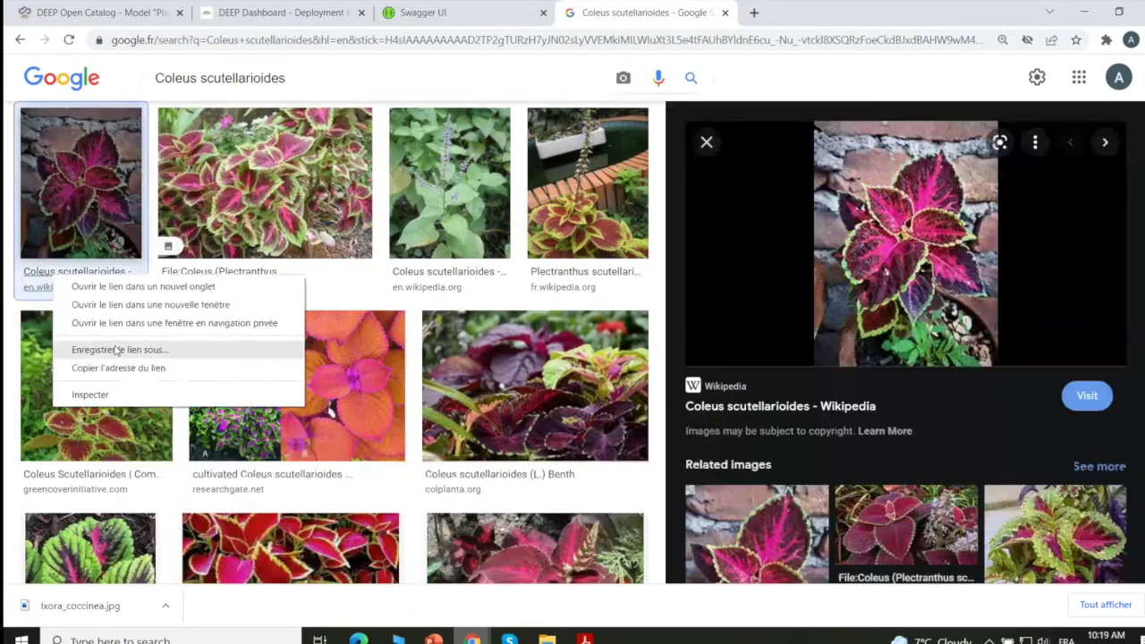
# Step: Copy the image address of the previewed Coleus scutellarioides picture from Wikipedia
pyautogui.rightClick(832, 259)
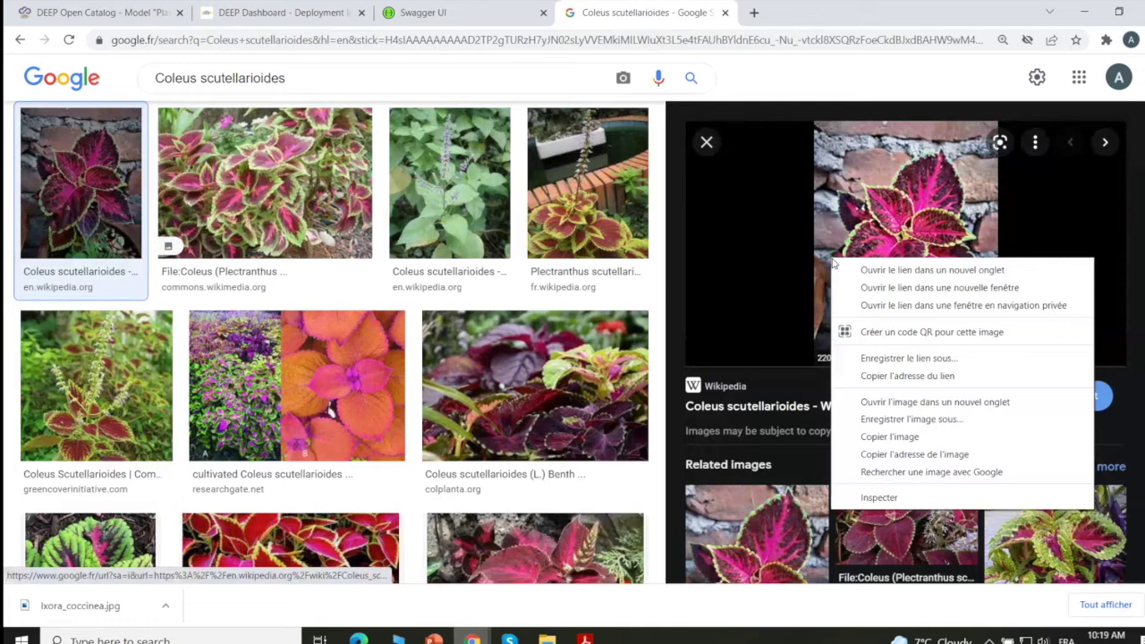
pyautogui.click(931, 454)
pyautogui.click(416, 12)
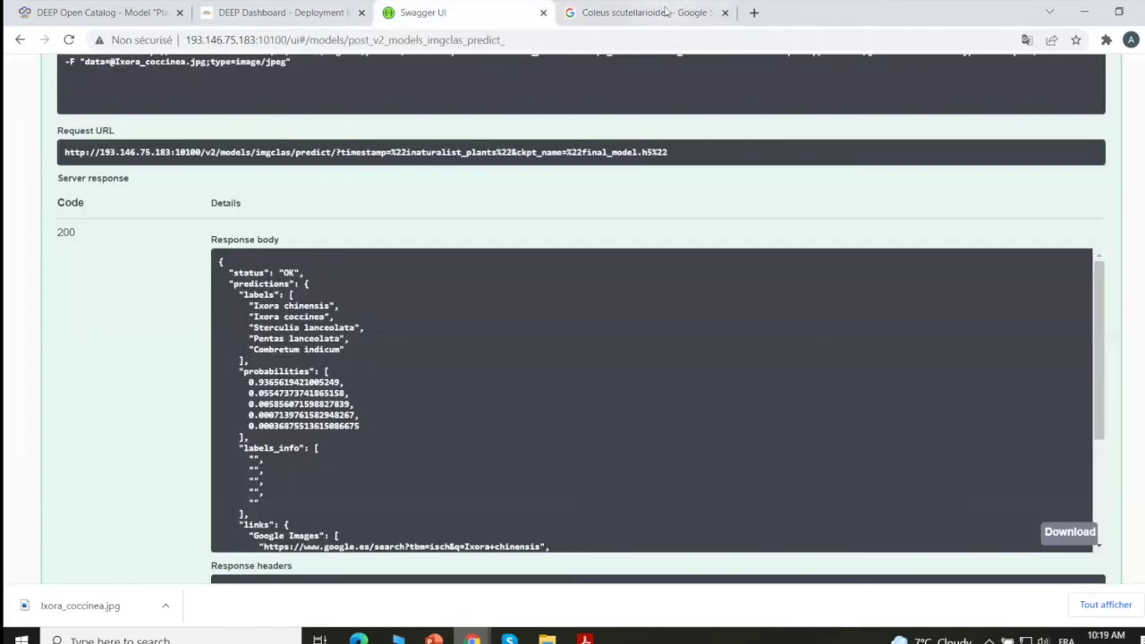
pyautogui.click(623, 13)
pyautogui.rightClick(921, 202)
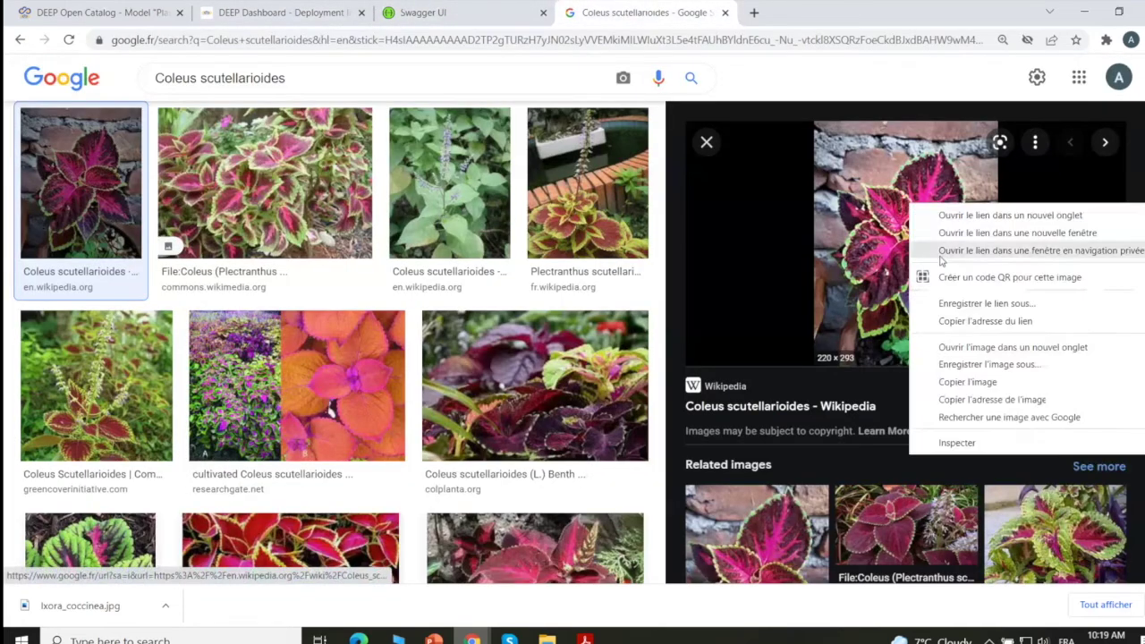
pyautogui.click(993, 400)
# Step: Return to the Swagger UI prediction form, clear its data file and paste the copied Coleus image address as the urls parameter
pyautogui.click(420, 13)
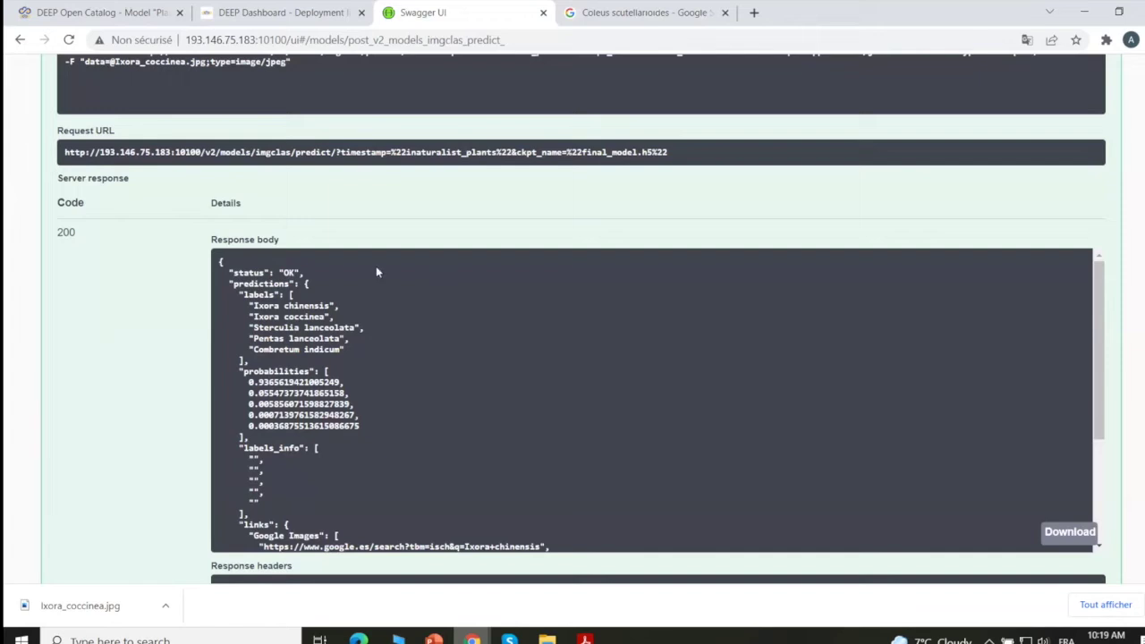
pyautogui.scroll(2, 388, 140)
pyautogui.scroll(5, 387, 141)
pyautogui.click(754, 537)
pyautogui.click(391, 226)
pyautogui.click(479, 168)
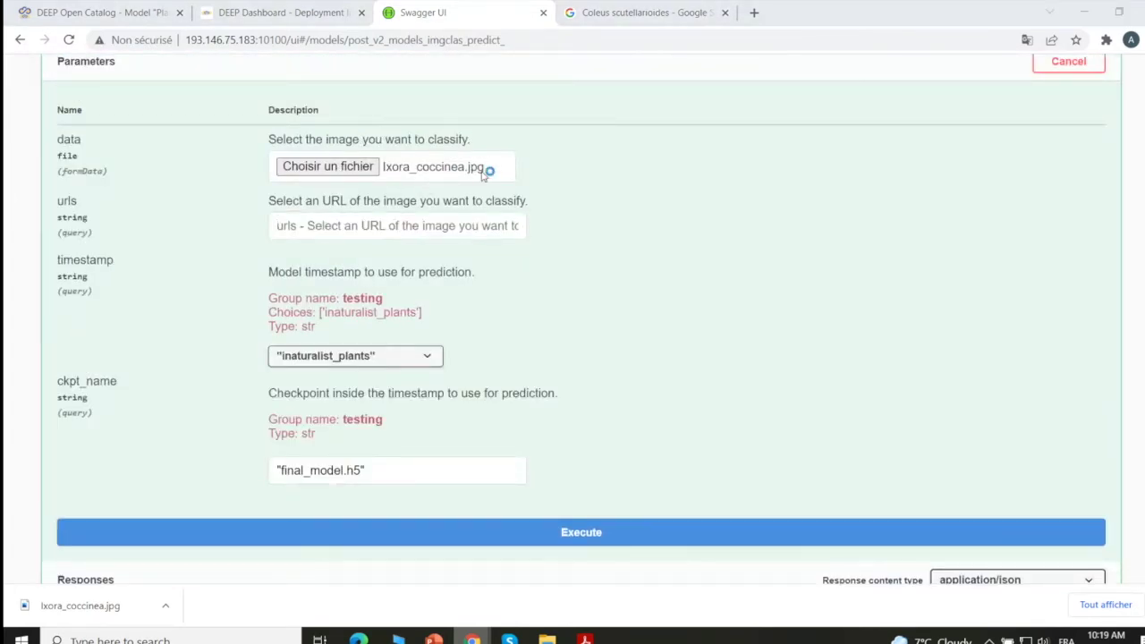
pyautogui.click(569, 11)
pyautogui.click(390, 225)
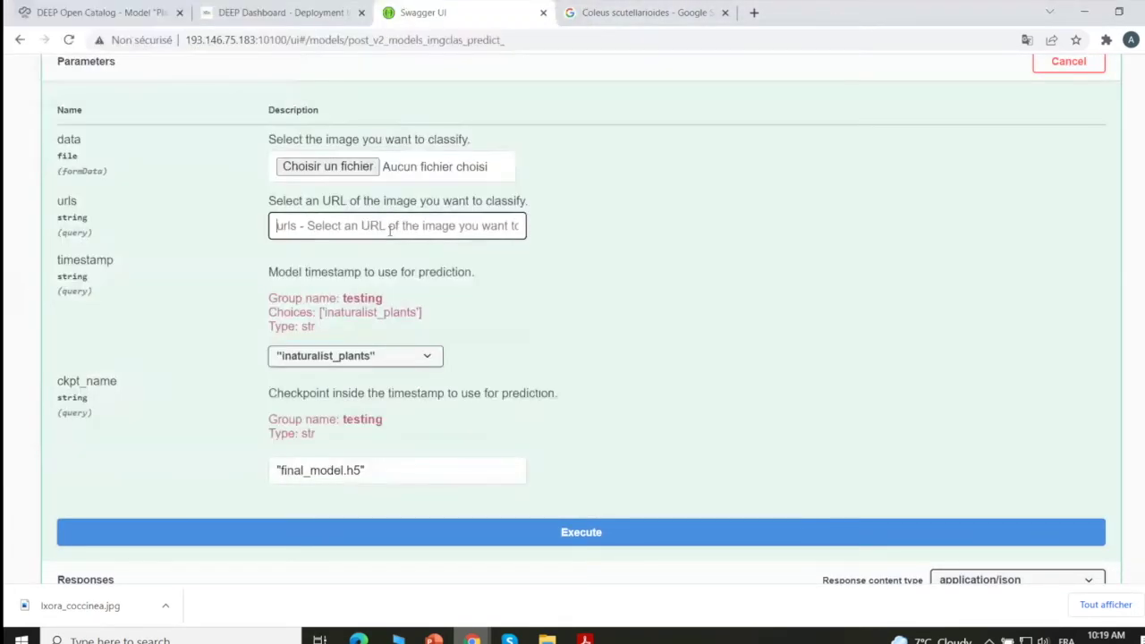
pyautogui.hotkey('ctrl', 'v')
# Step: Try to execute the prediction on the Coleus image URL and check the server response
pyautogui.scroll(-1, 391, 226)
pyautogui.click(349, 431)
pyautogui.scroll(-5, 349, 401)
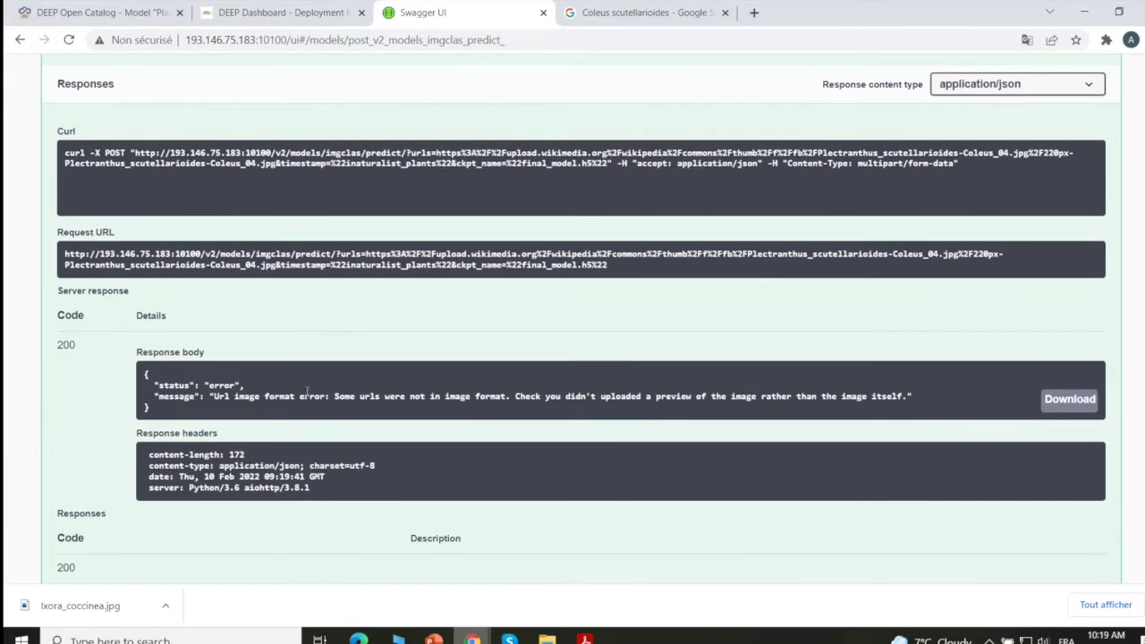
pyautogui.scroll(5, 334, 315)
pyautogui.scroll(3, 334, 315)
# Step: Save the previewed Coleus image from the Google results to the Desktop as Plectranthus_scutellarioides-Coleus_04 in JPEG format
pyautogui.click(644, 12)
pyautogui.rightClick(897, 245)
pyautogui.click(1002, 401)
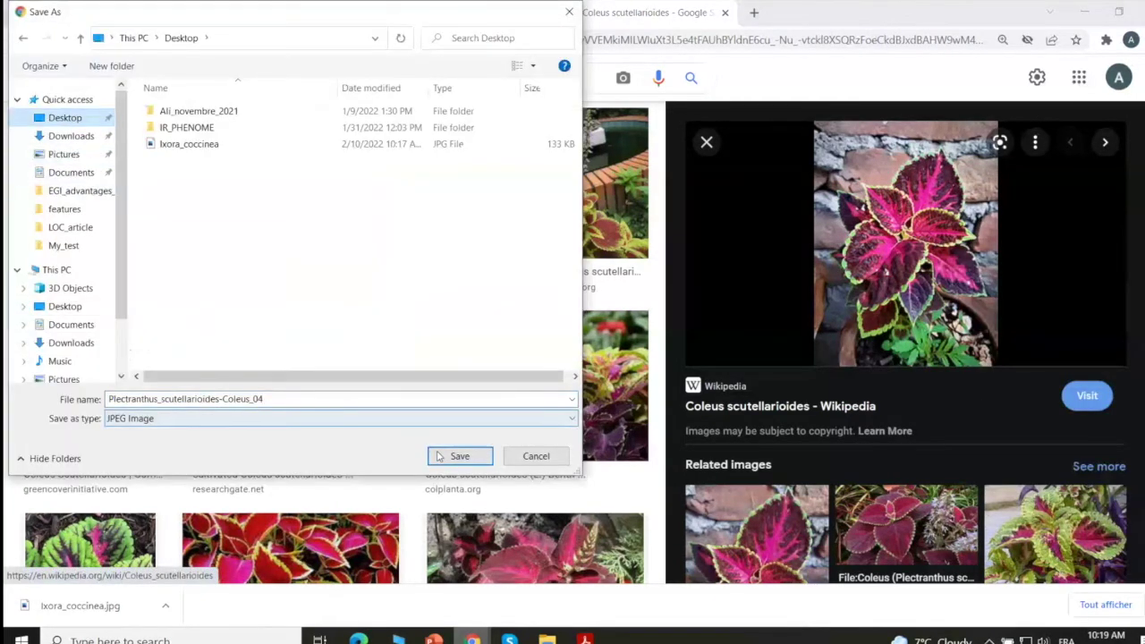
pyautogui.click(459, 457)
# Step: Clear the prediction's urls parameter and choose Plectranthus_scutellarioides-Coleus_04 from the Desktop as the data file
pyautogui.click(430, 12)
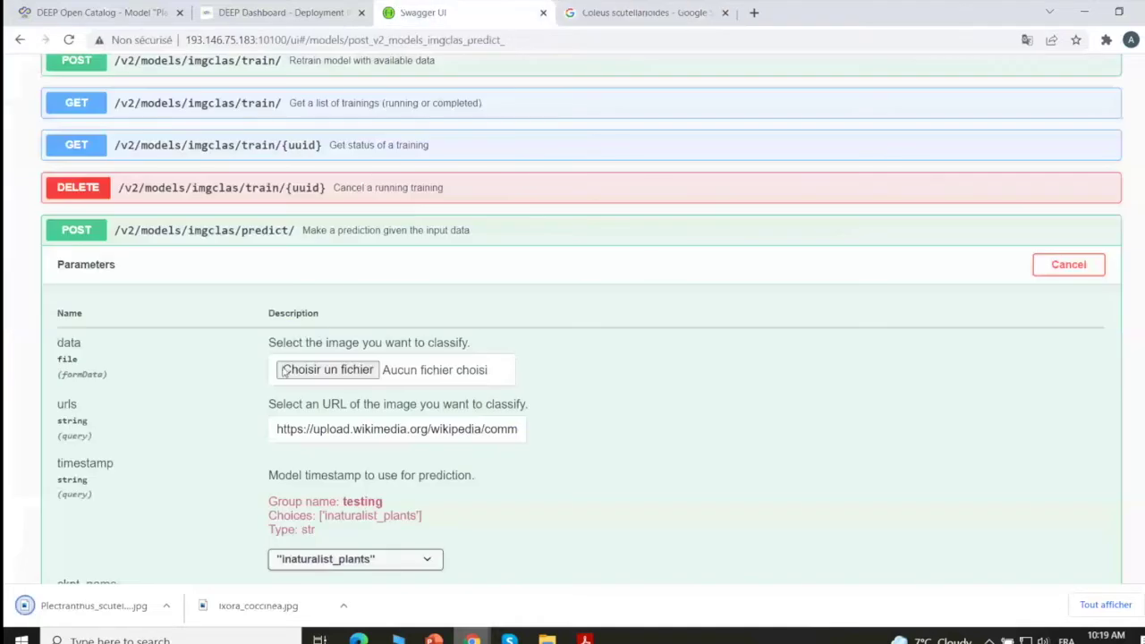
pyautogui.tripleClick(396, 429)
pyautogui.press('BackSpace')
pyautogui.click(367, 369)
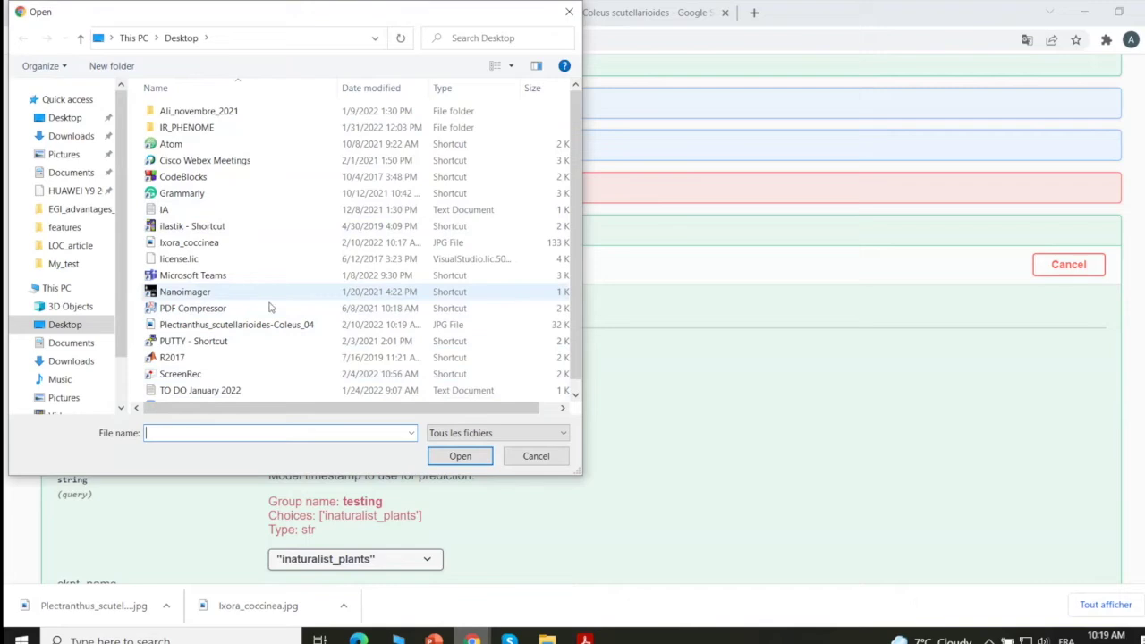
pyautogui.doubleClick(269, 330)
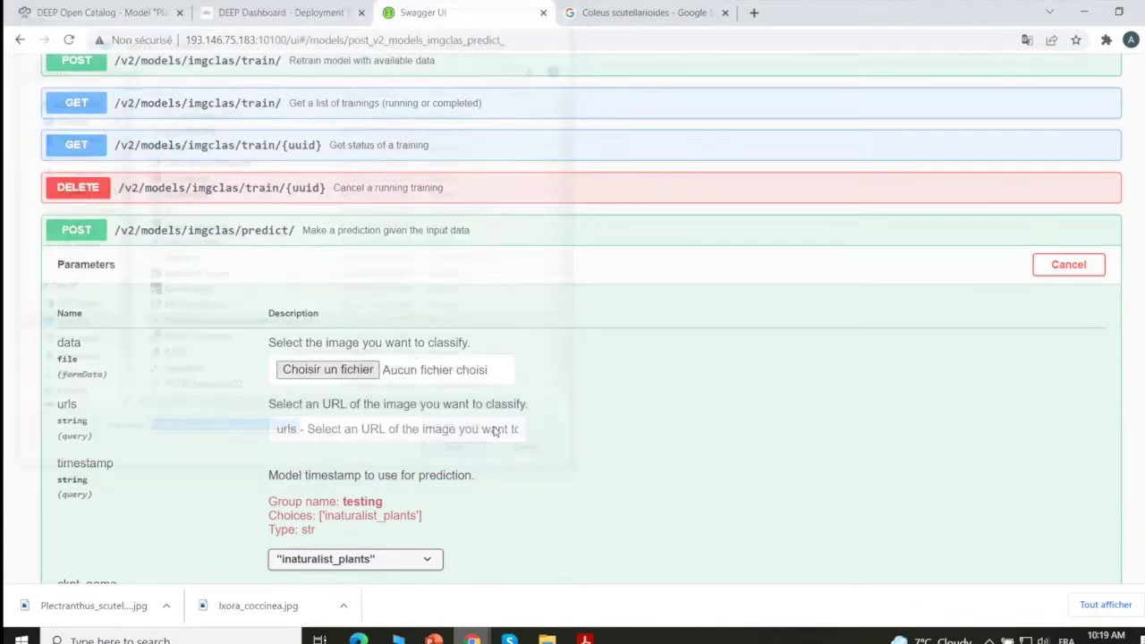
# Step: Execute the prediction on the uploaded Coleus image and bring up the server response
pyautogui.scroll(-5, 353, 438)
pyautogui.click(360, 240)
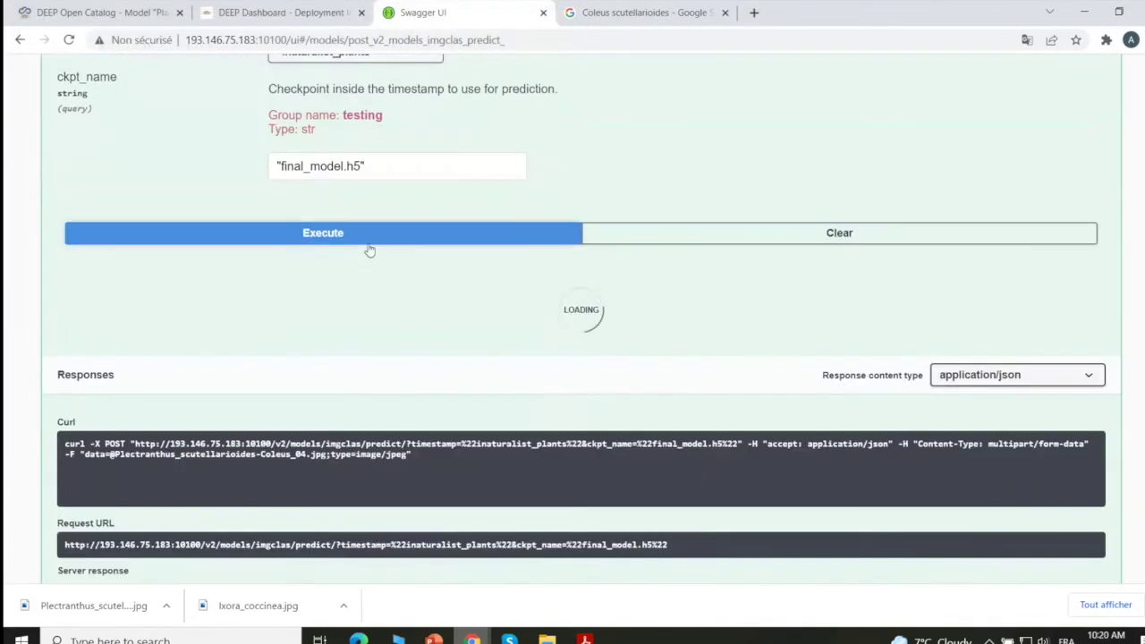
pyautogui.scroll(-5, 307, 258)
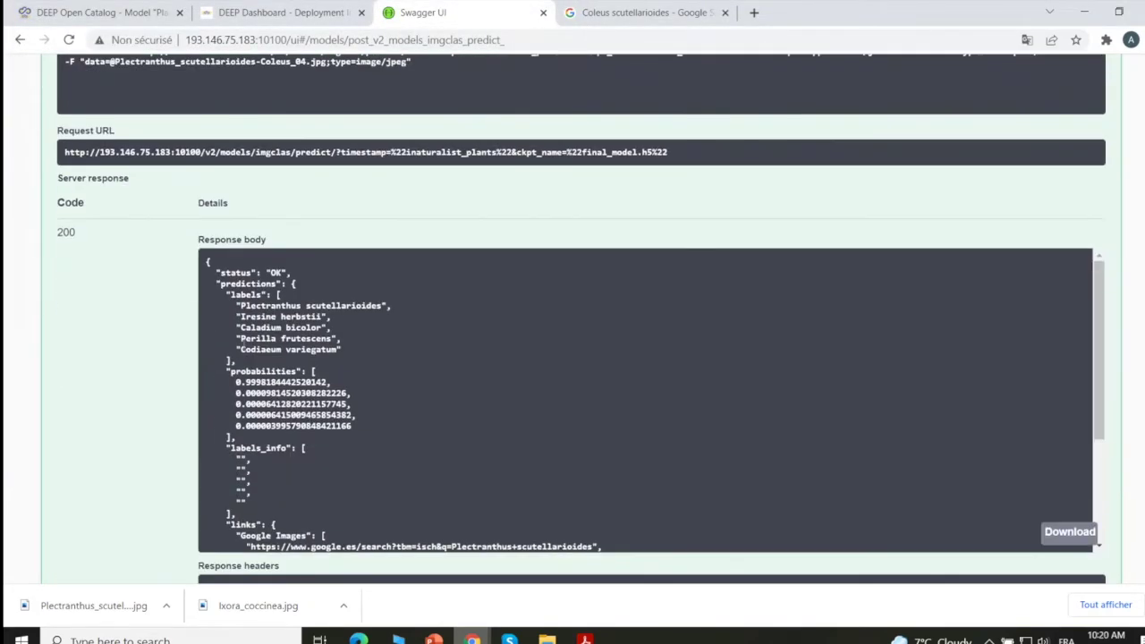
# Step: Examine the first predicted species label and its probability in the response body for the Coleus image
pyautogui.moveTo(247, 305); pyautogui.dragTo(362, 305)
pyautogui.click(233, 382)
pyautogui.doubleClick(238, 382)
pyautogui.click(238, 382)
pyautogui.moveTo(330, 382); pyautogui.dragTo(231, 371)
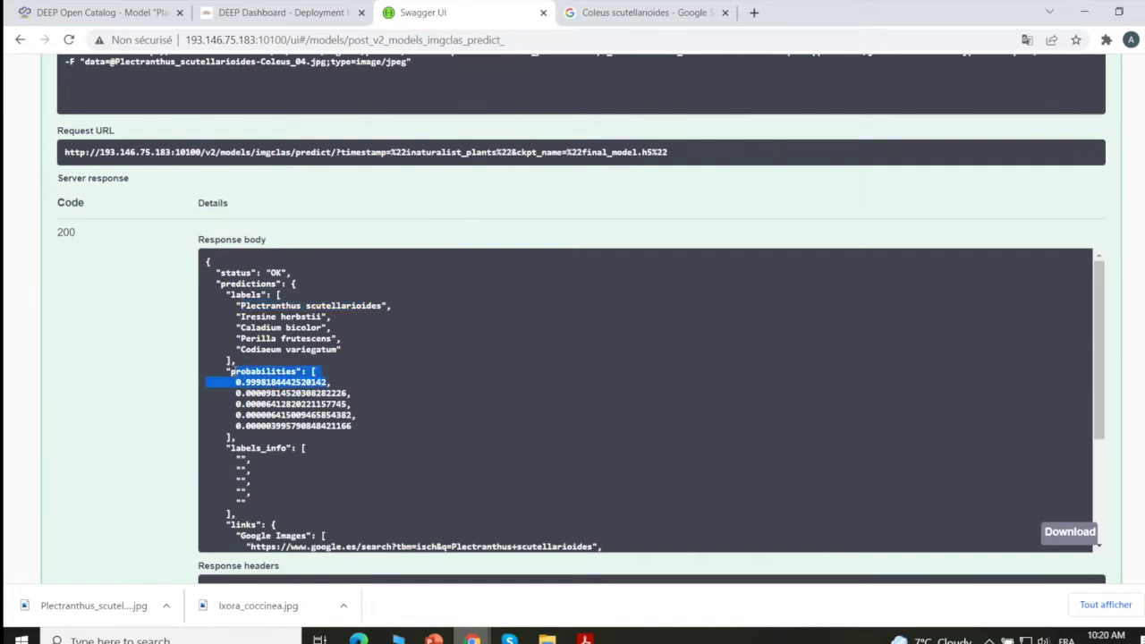
pyautogui.scroll(3, 358, 373)
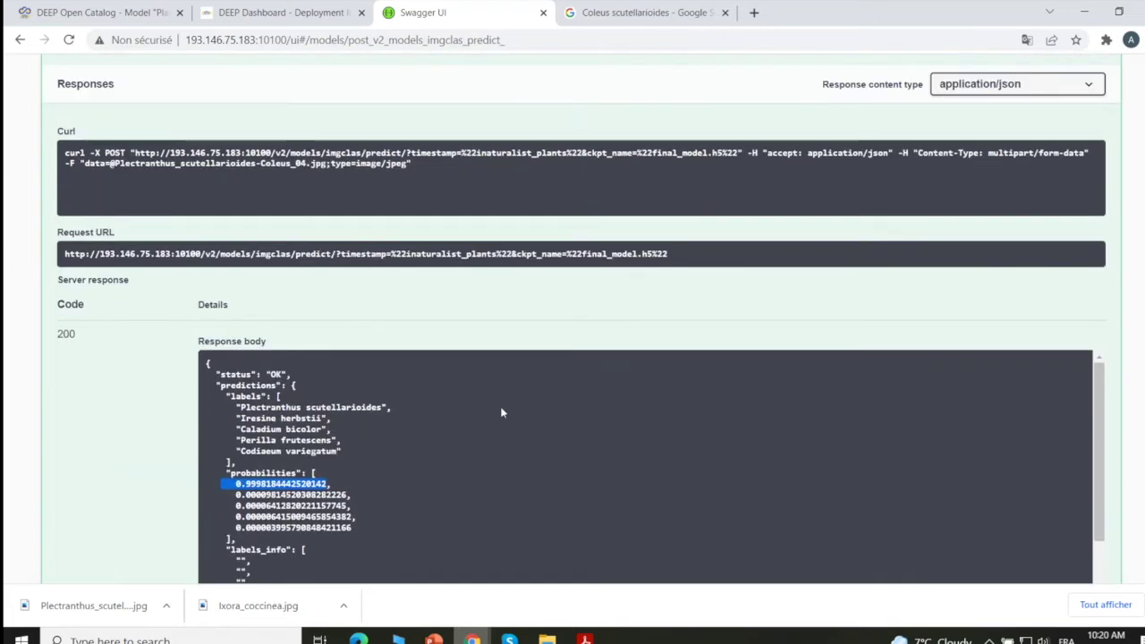
pyautogui.scroll(8, 505, 424)
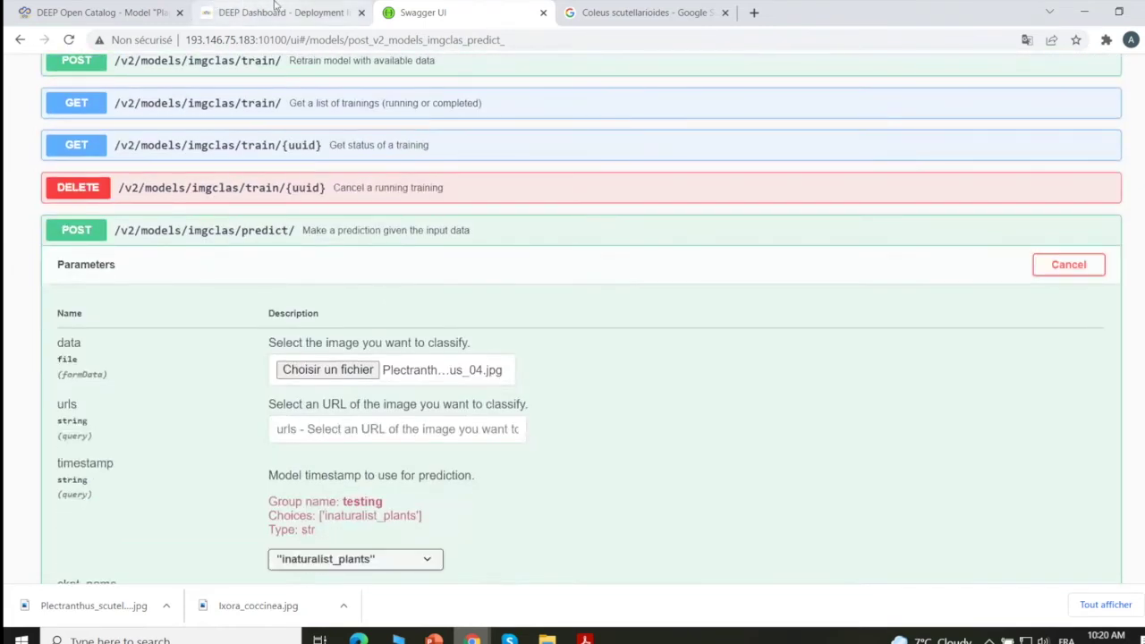
# Step: Return to the Plants species classifier page in the DEEP Open Catalog and look through the available module categories
pyautogui.click(99, 13)
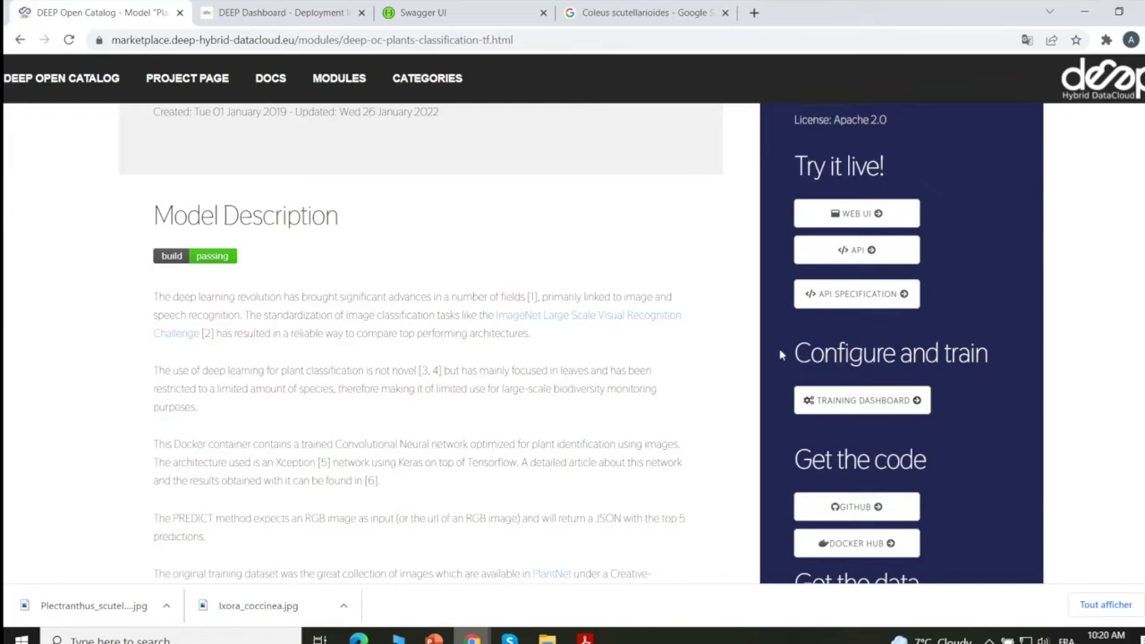
pyautogui.scroll(3, 313, 174)
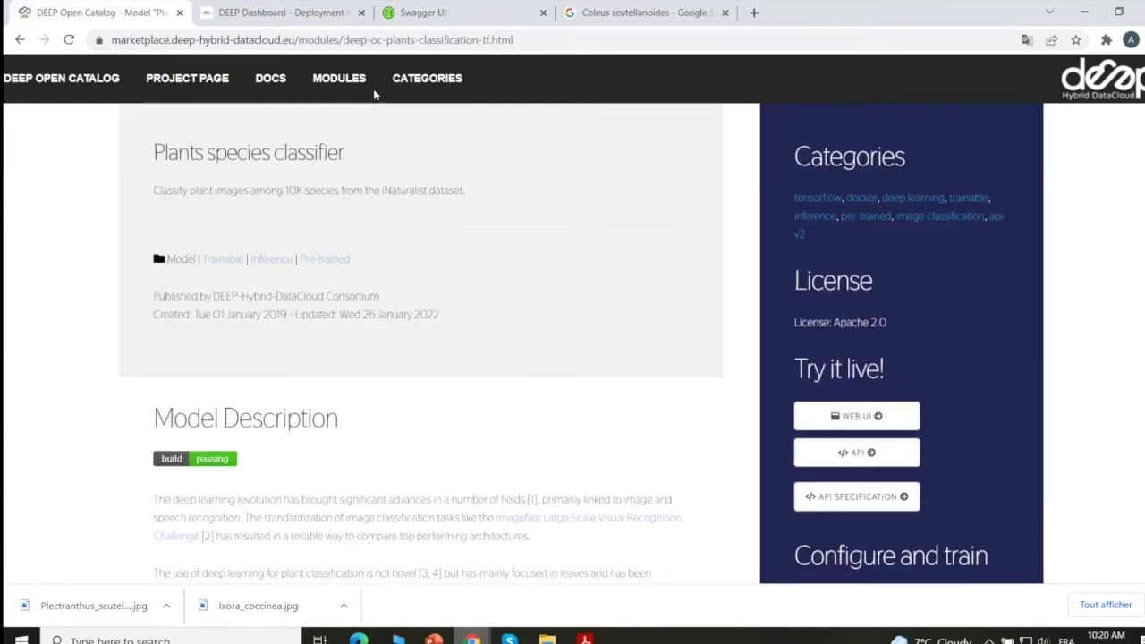
pyautogui.click(433, 80)
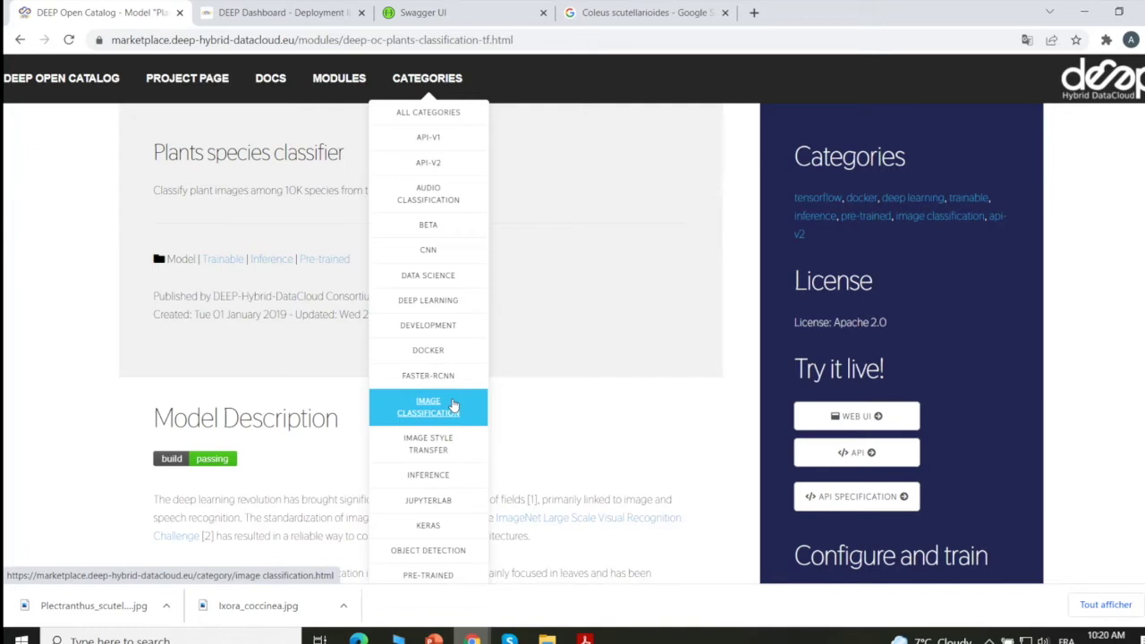
pyautogui.scroll(-2, 454, 407)
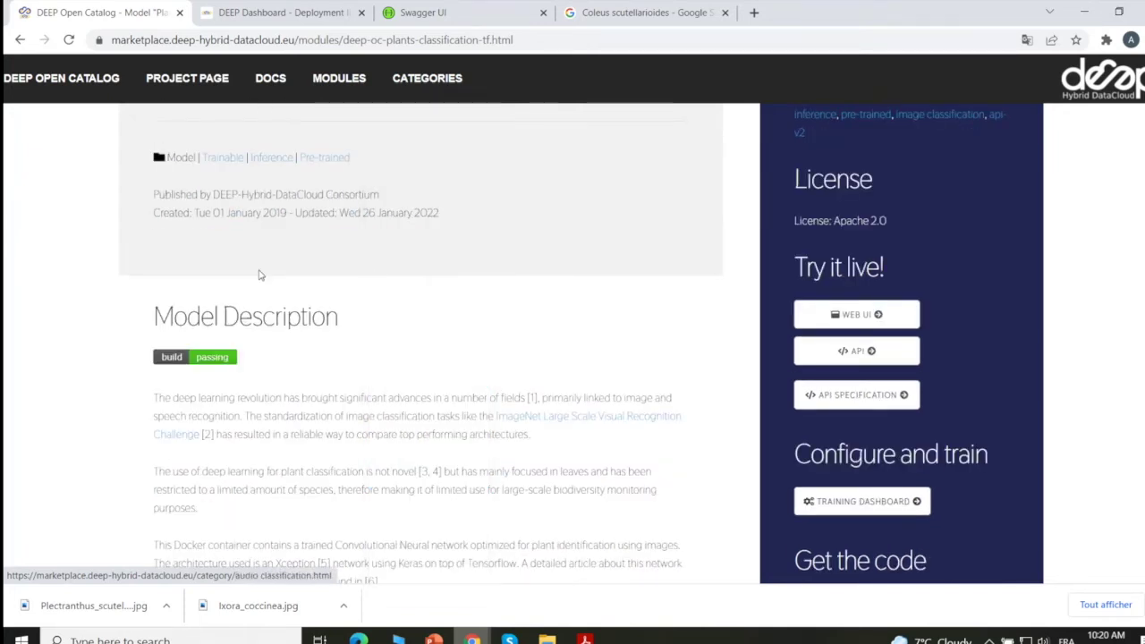
pyautogui.scroll(2, 435, 273)
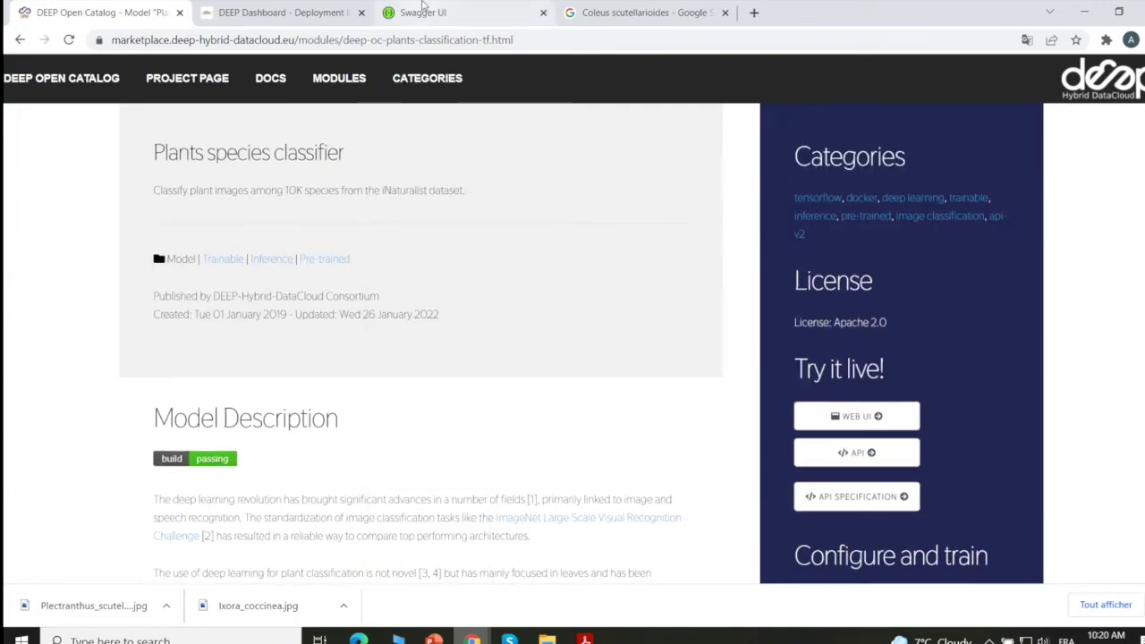
# Step: Switch to the DEEP Dashboard, browse its marketplace modules and open the Speech keywords classifier
pyautogui.click(414, 13)
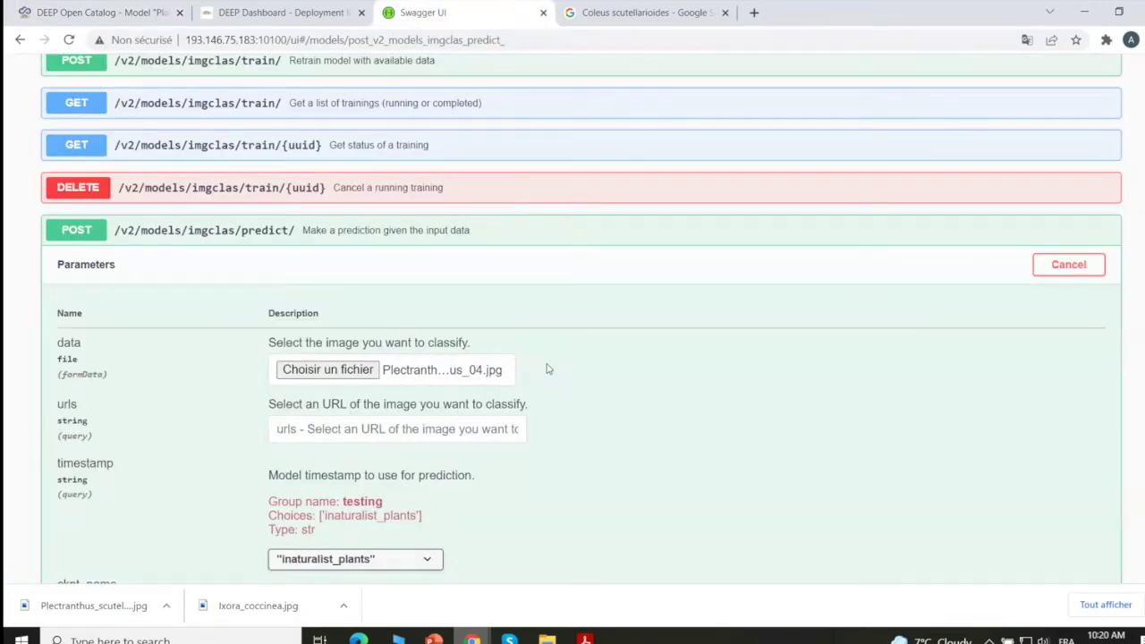
pyautogui.click(259, 12)
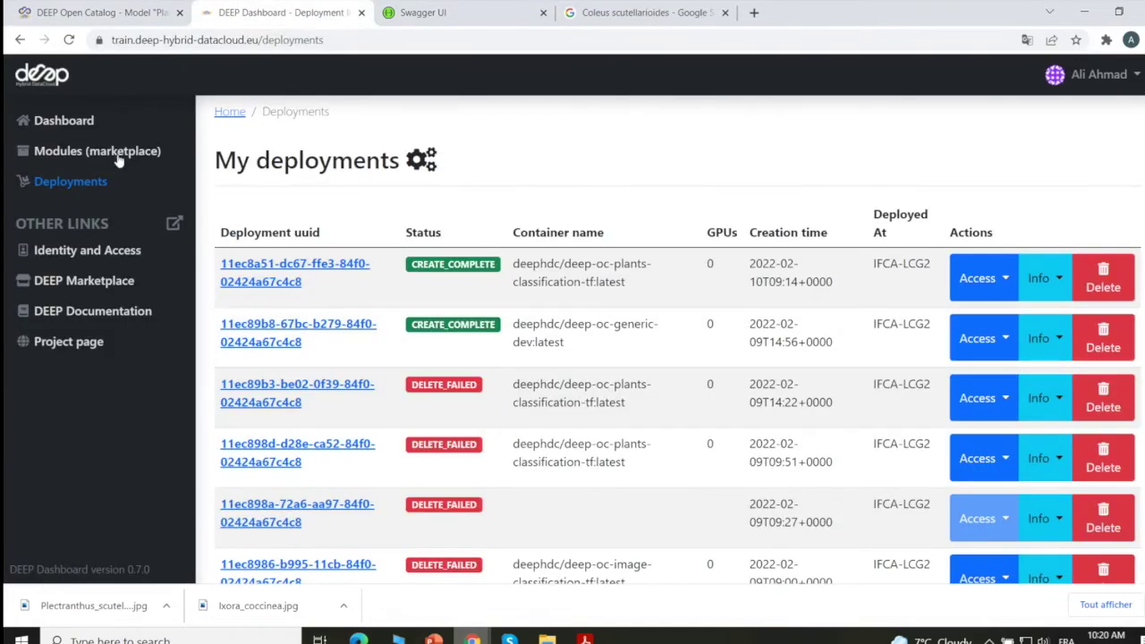
pyautogui.click(119, 153)
pyautogui.scroll(-3, 626, 263)
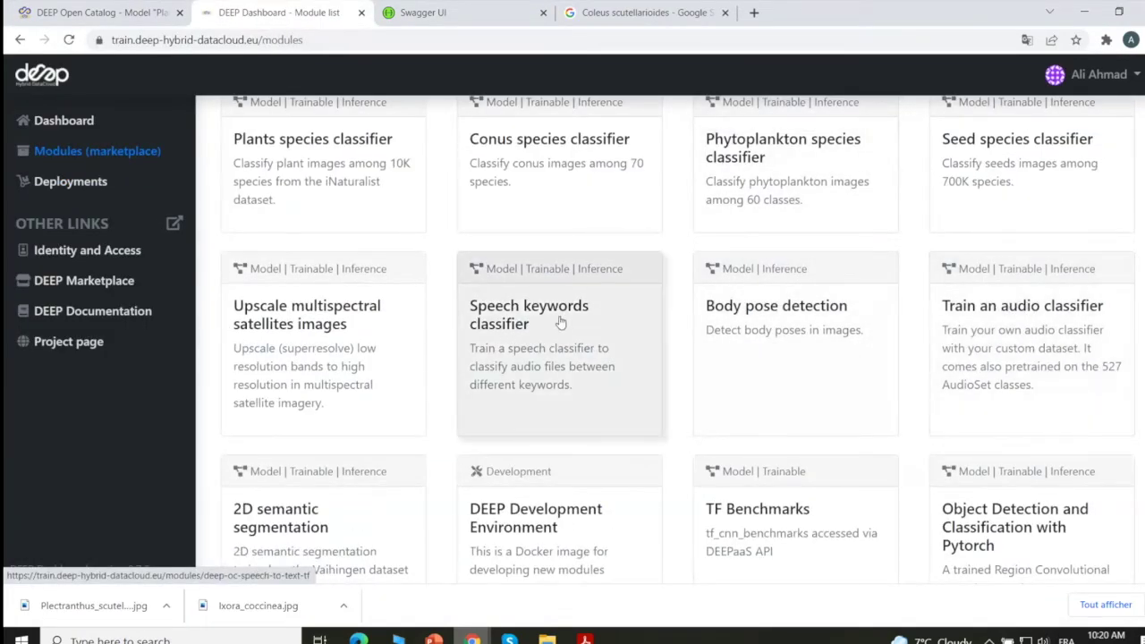
pyautogui.scroll(-2, 504, 447)
pyautogui.click(505, 201)
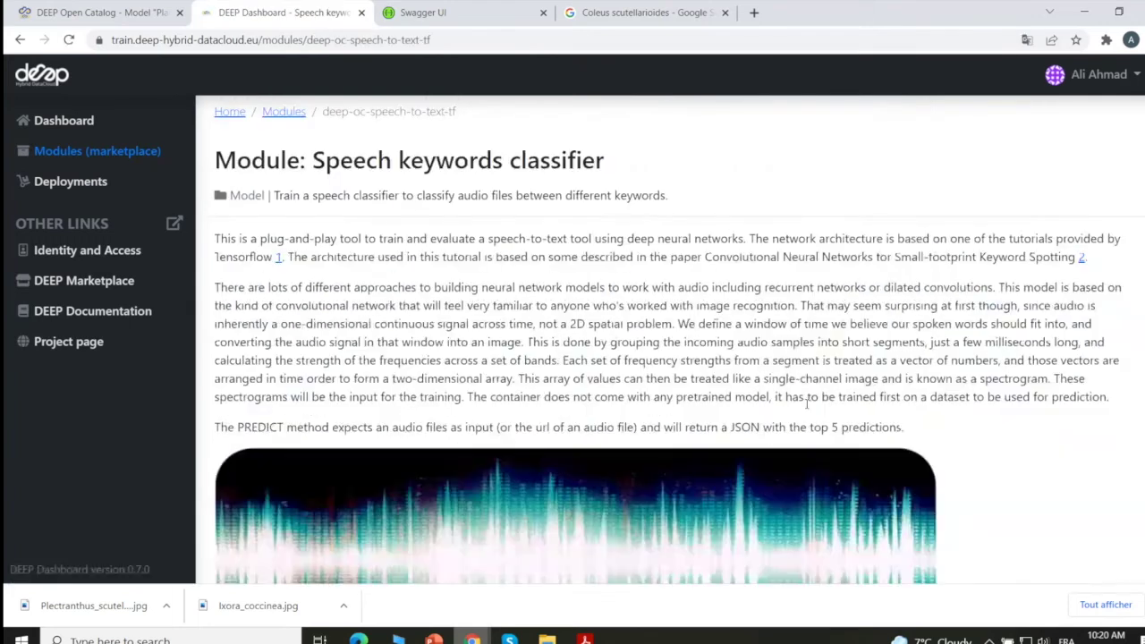
# Step: Open the training configuration of the Speech keywords classifier and review its general, Docker, storage and hardware options
pyautogui.scroll(-6, 1047, 357)
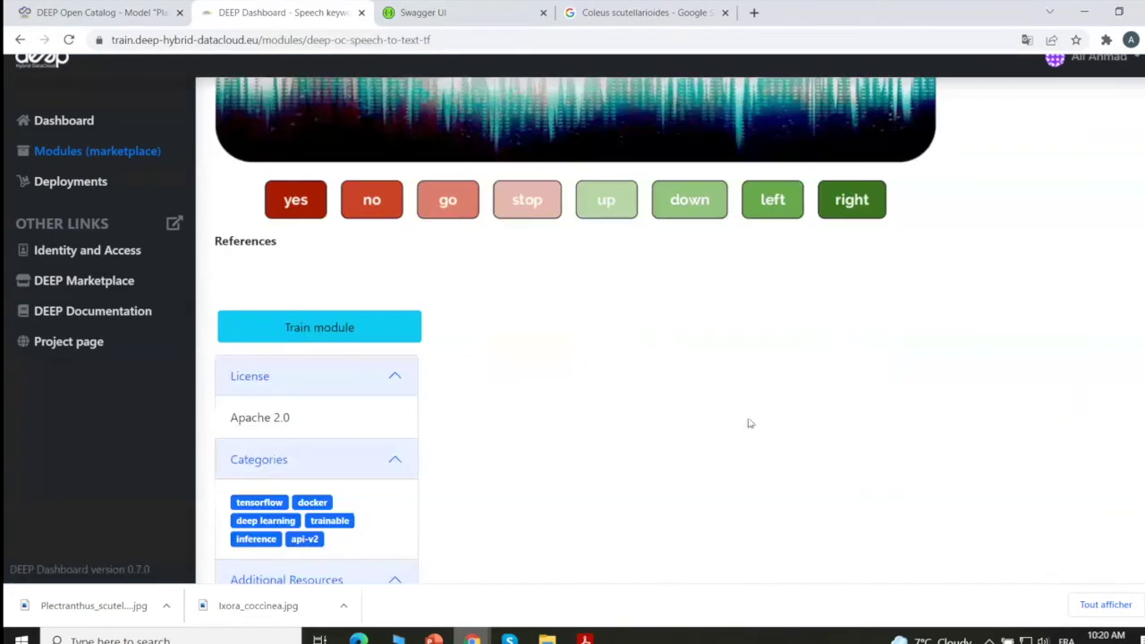
pyautogui.click(320, 327)
pyautogui.scroll(-1, 481, 229)
pyautogui.scroll(2, 481, 230)
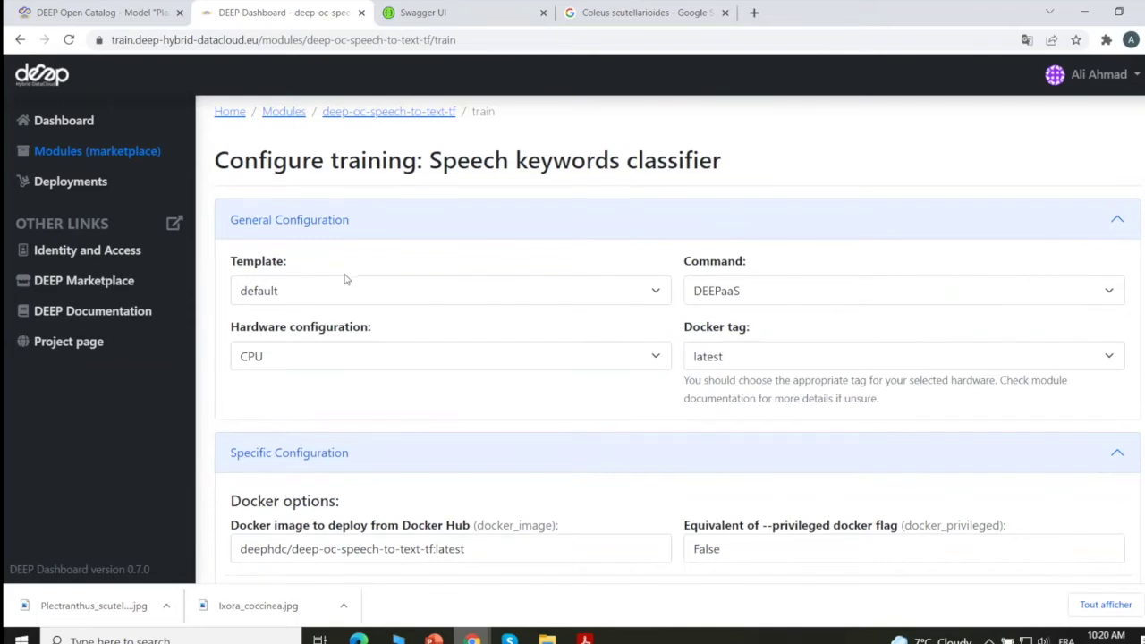
pyautogui.scroll(-2, 440, 295)
pyautogui.scroll(-5, 441, 296)
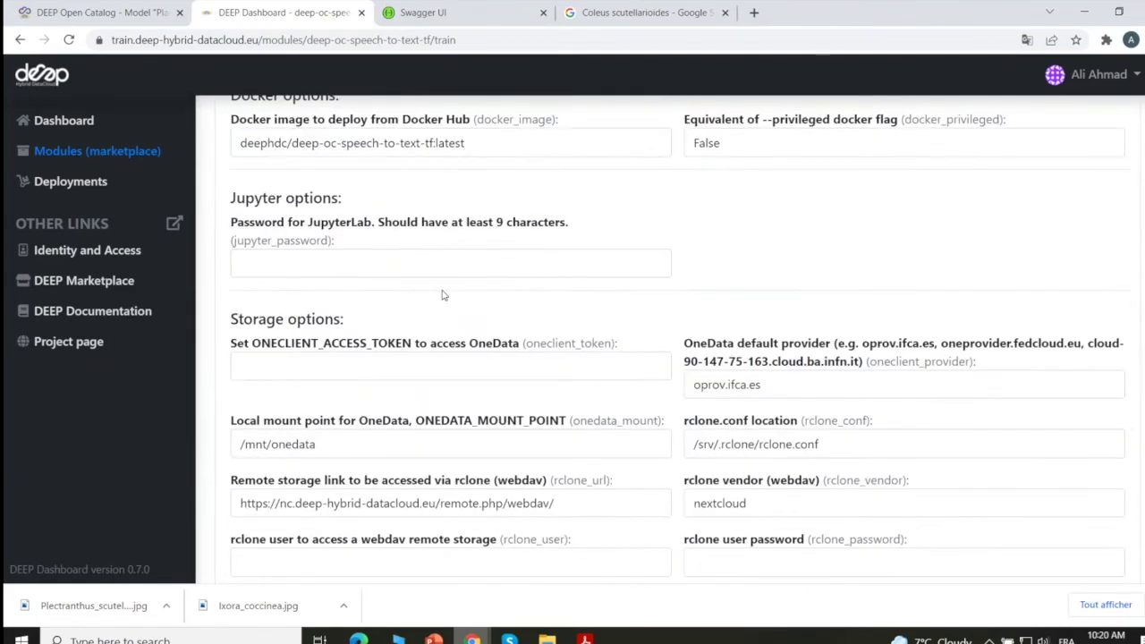
pyautogui.scroll(-2, 698, 293)
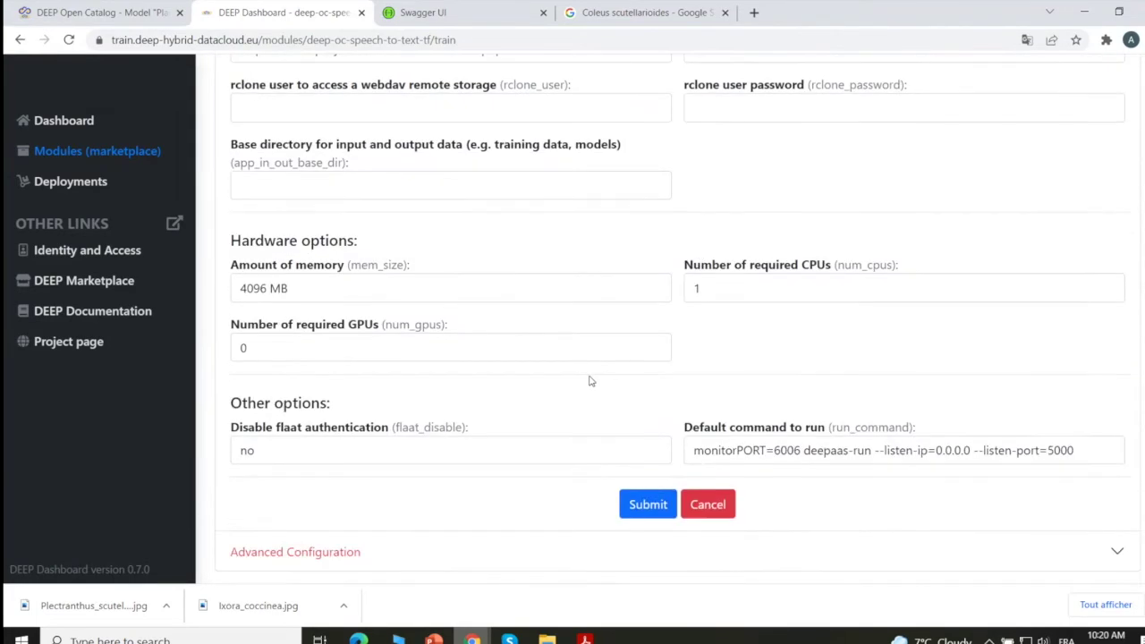
# Step: Open the deployments list and launch the DEEPaaS API of the newest plants classification deployment
pyautogui.click(647, 510)
pyautogui.click(86, 184)
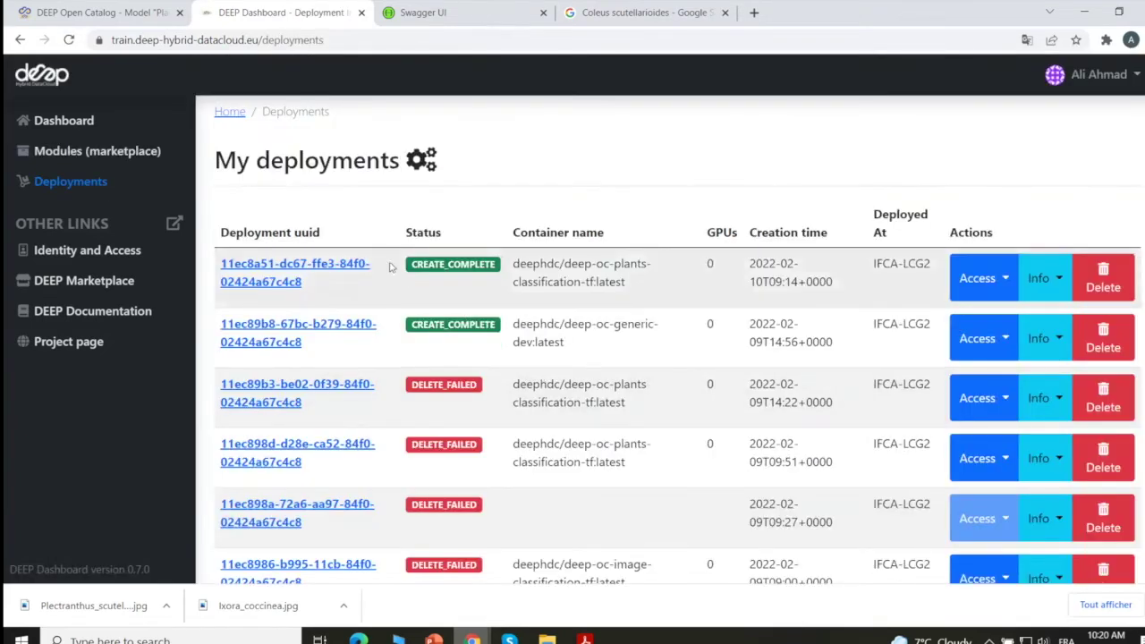
pyautogui.click(1006, 285)
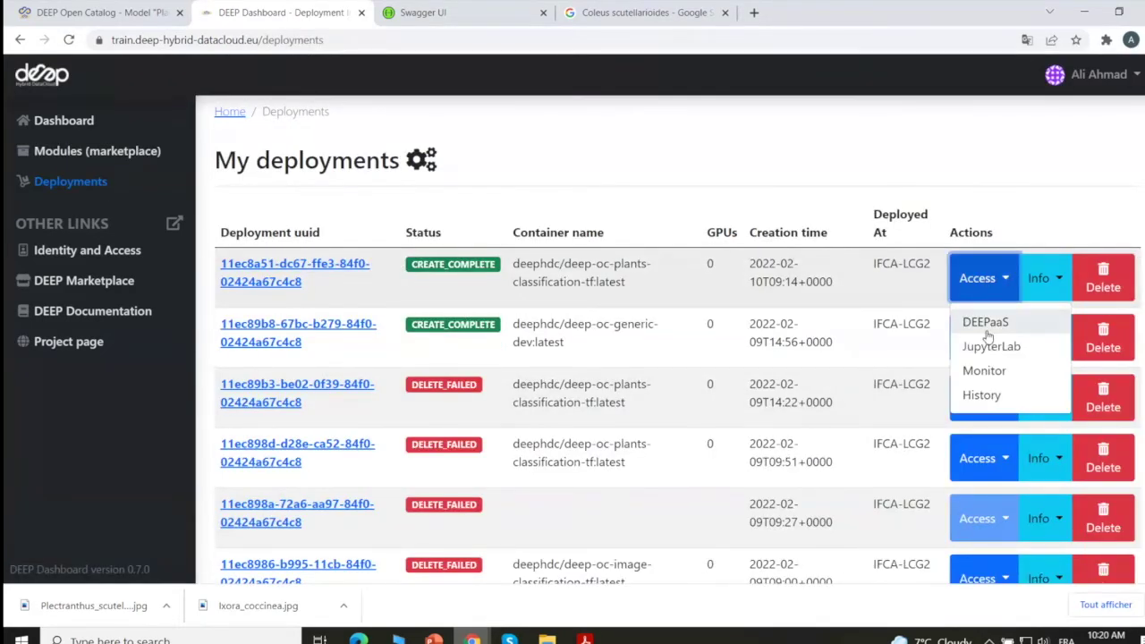
pyautogui.click(983, 323)
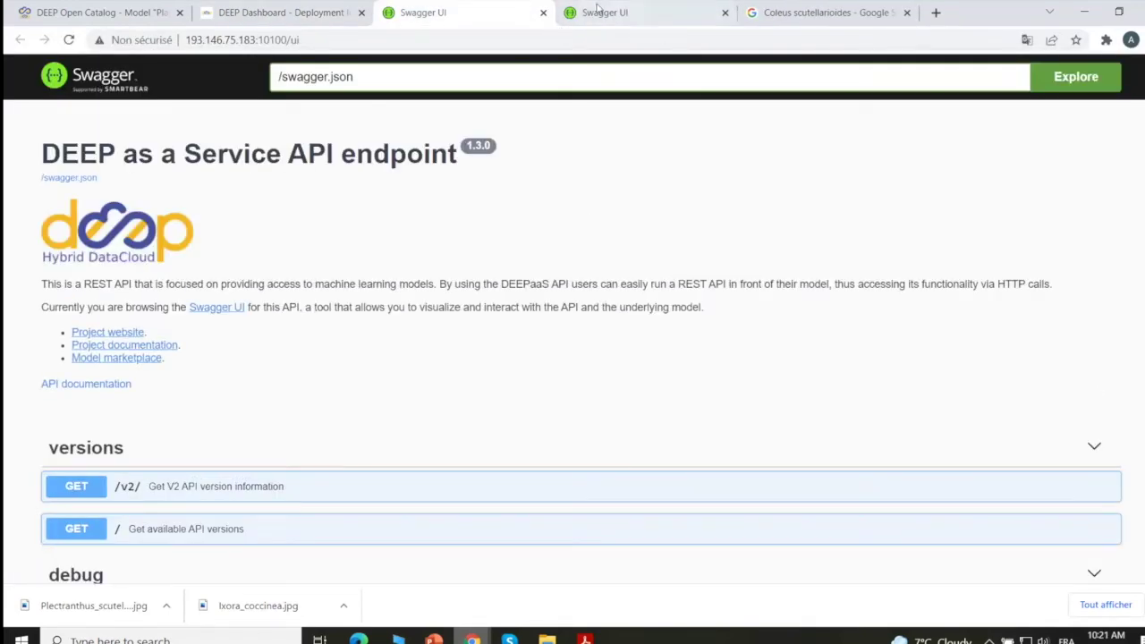
# Step: Close the Swagger UI tabs and the Coleus scutellarioides image search tab
pyautogui.click(653, 12)
pyautogui.click(725, 13)
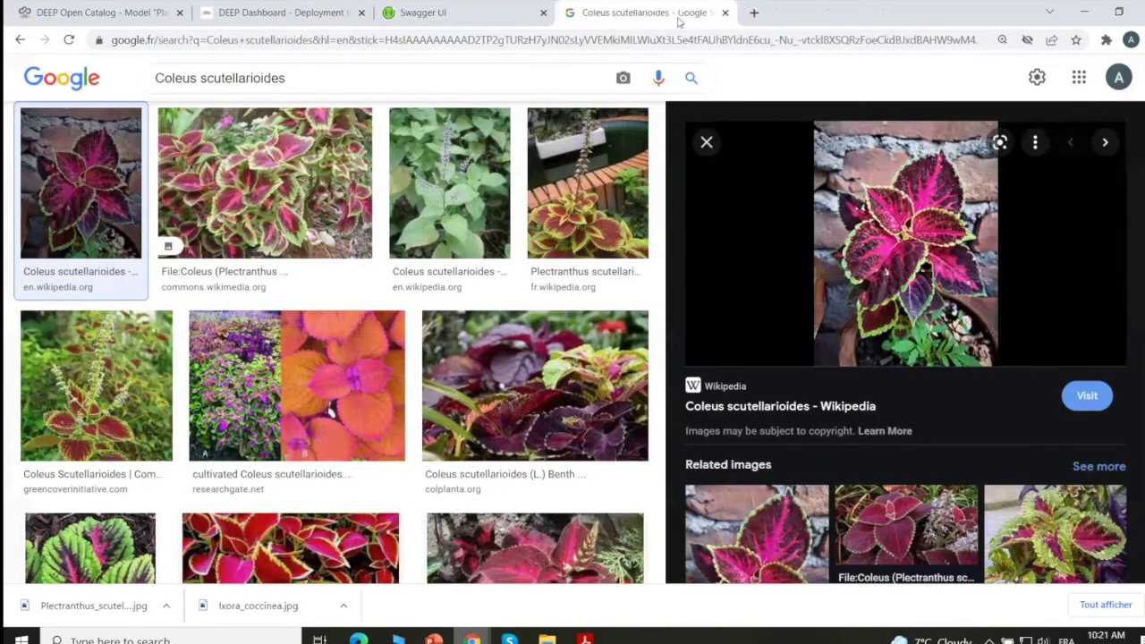
pyautogui.click(725, 13)
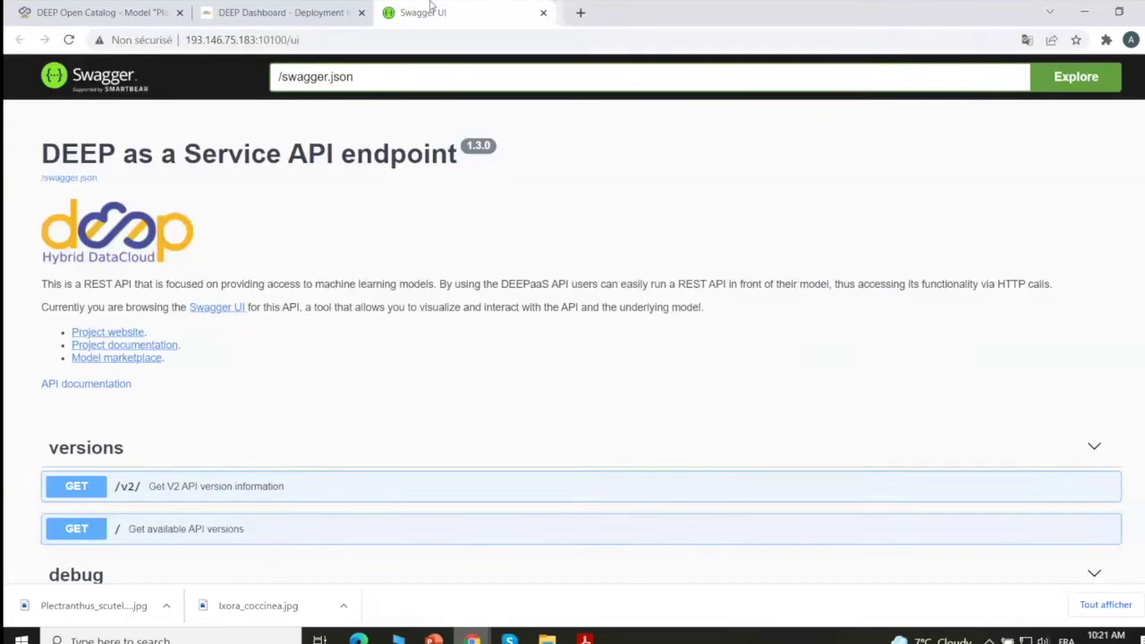
pyautogui.scroll(-9, 488, 238)
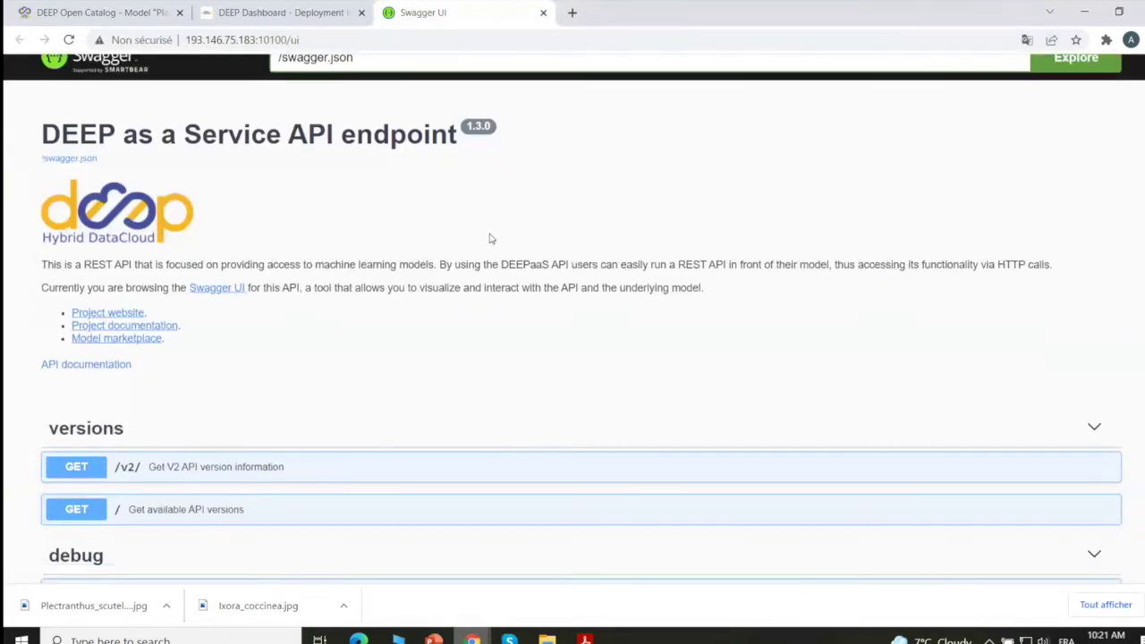
pyautogui.scroll(7, 442, 265)
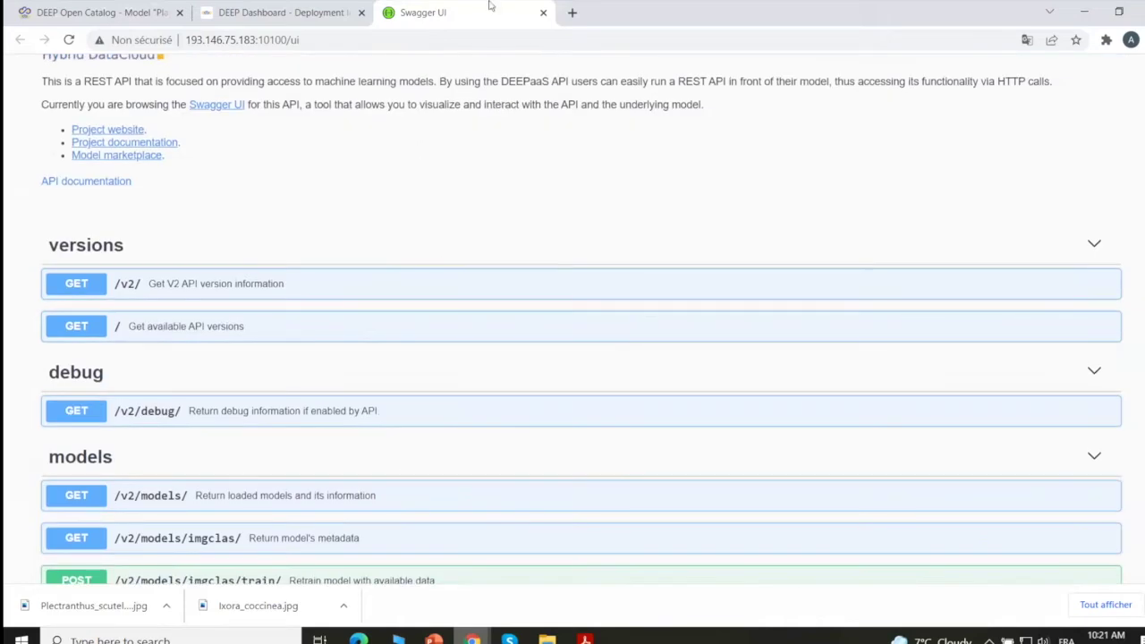
pyautogui.click(543, 13)
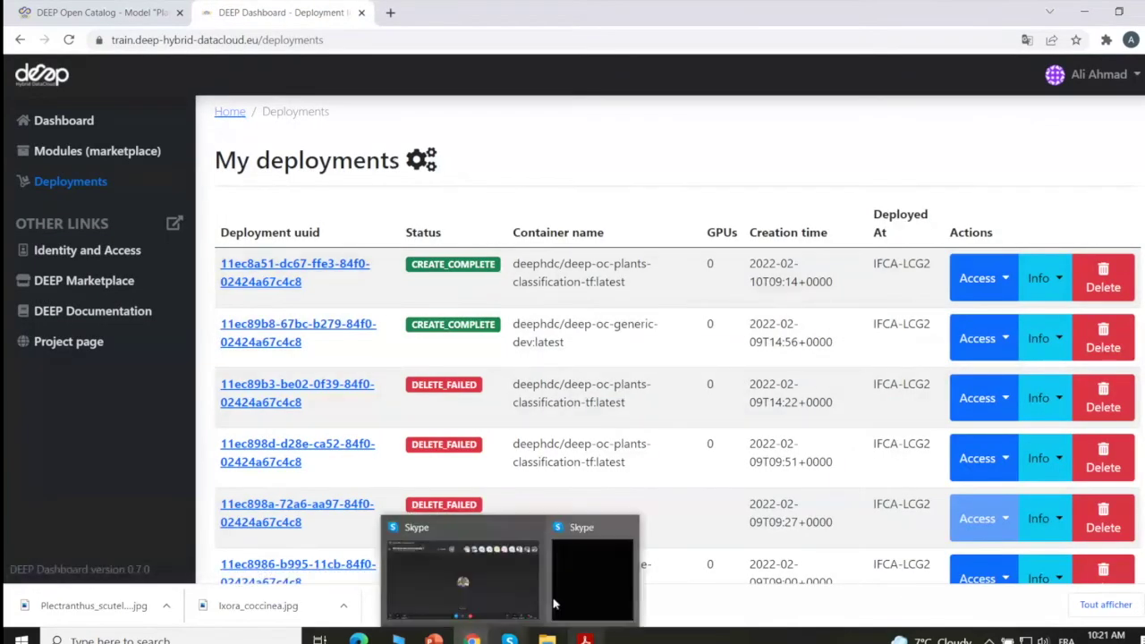
# Step: Switch to Acrobat Reader to review the "EGI solution for DL users" slide, and return to the DEEP Dashboard in Chrome
pyautogui.click(586, 639)
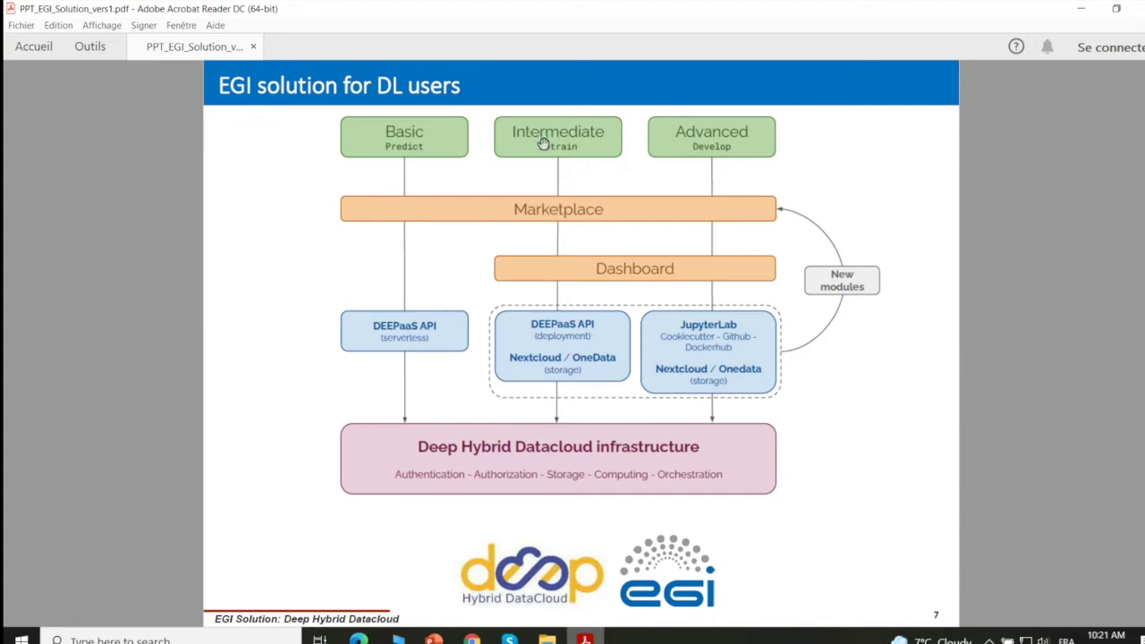
pyautogui.moveTo(480, 637)
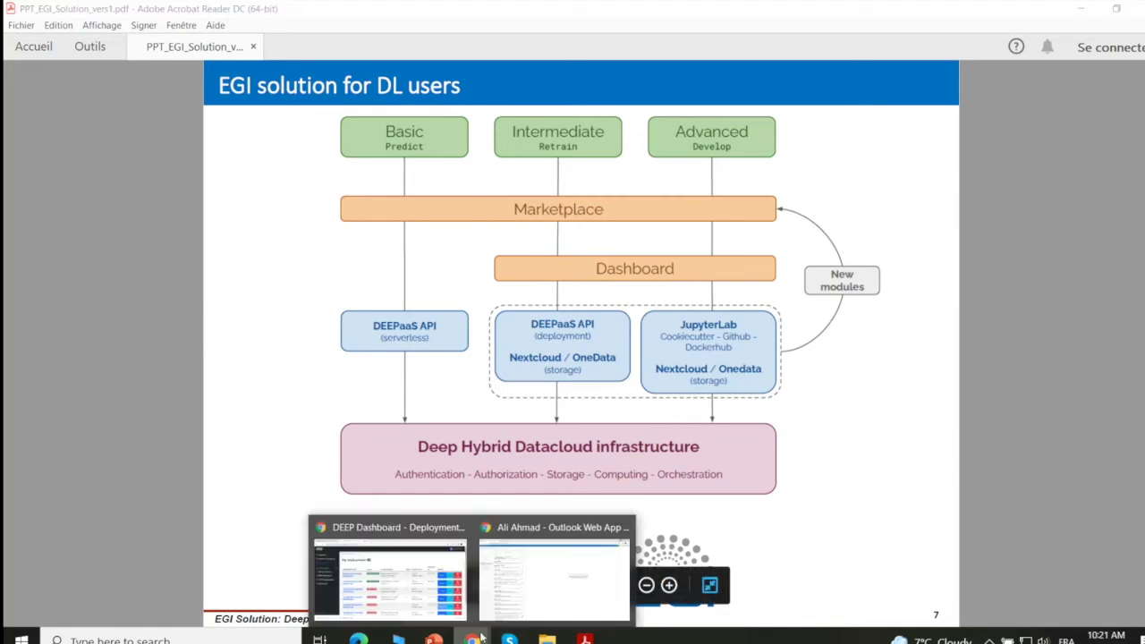
pyautogui.click(389, 573)
# Step: Find the Plants species classifier in the marketplace modules and open its training configuration
pyautogui.click(67, 151)
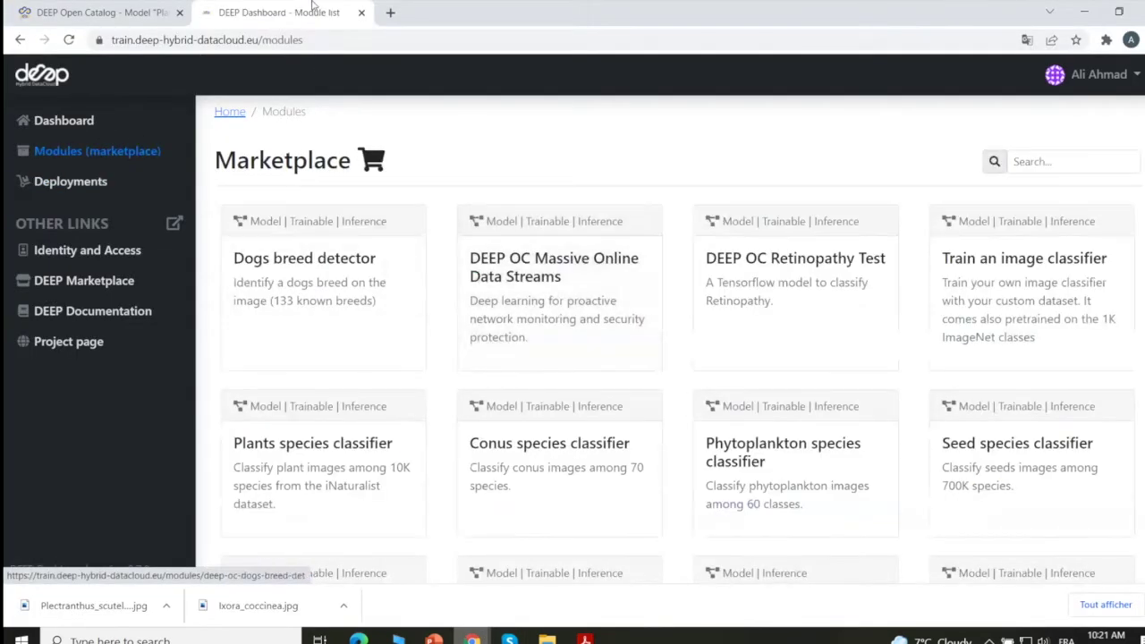
pyautogui.scroll(-1, 486, 281)
pyautogui.scroll(1, 391, 403)
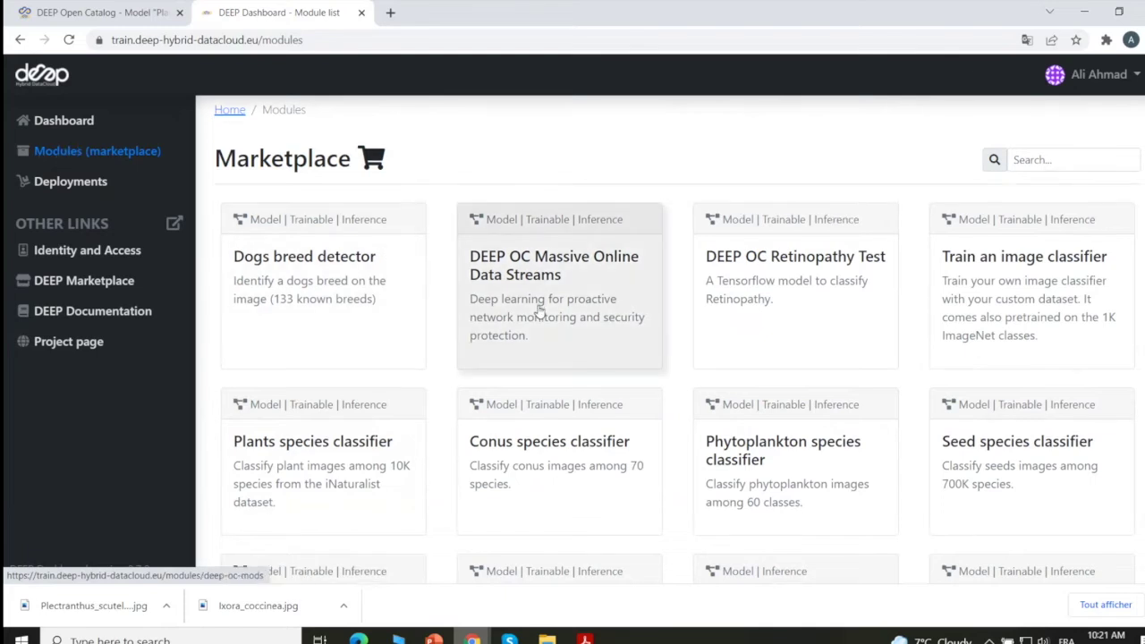
pyautogui.scroll(-1, 511, 301)
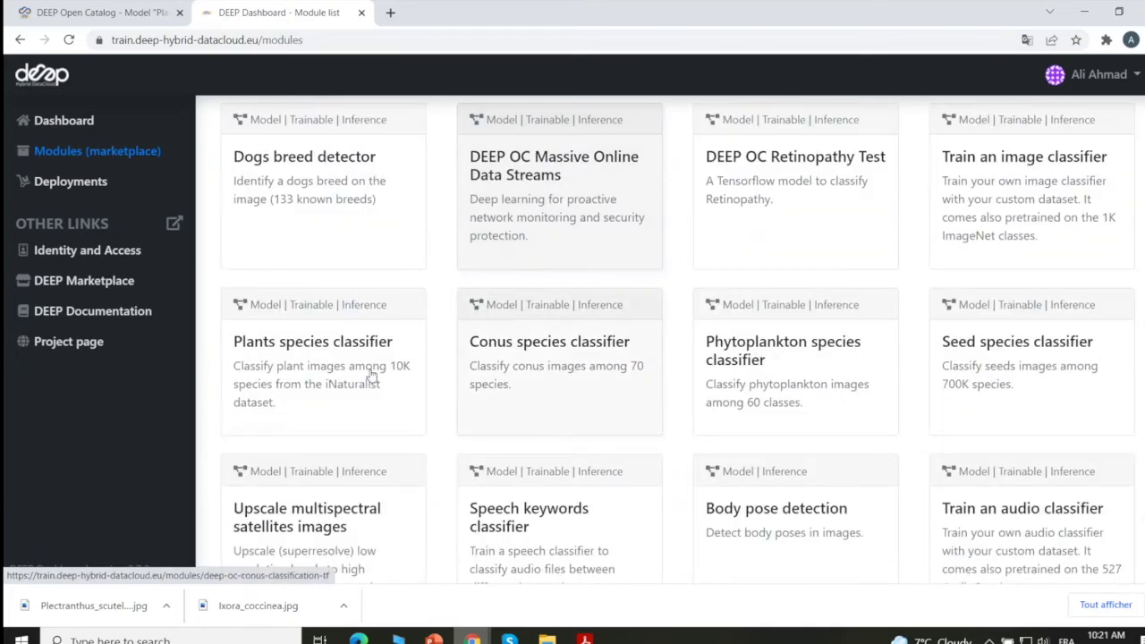
pyautogui.click(304, 351)
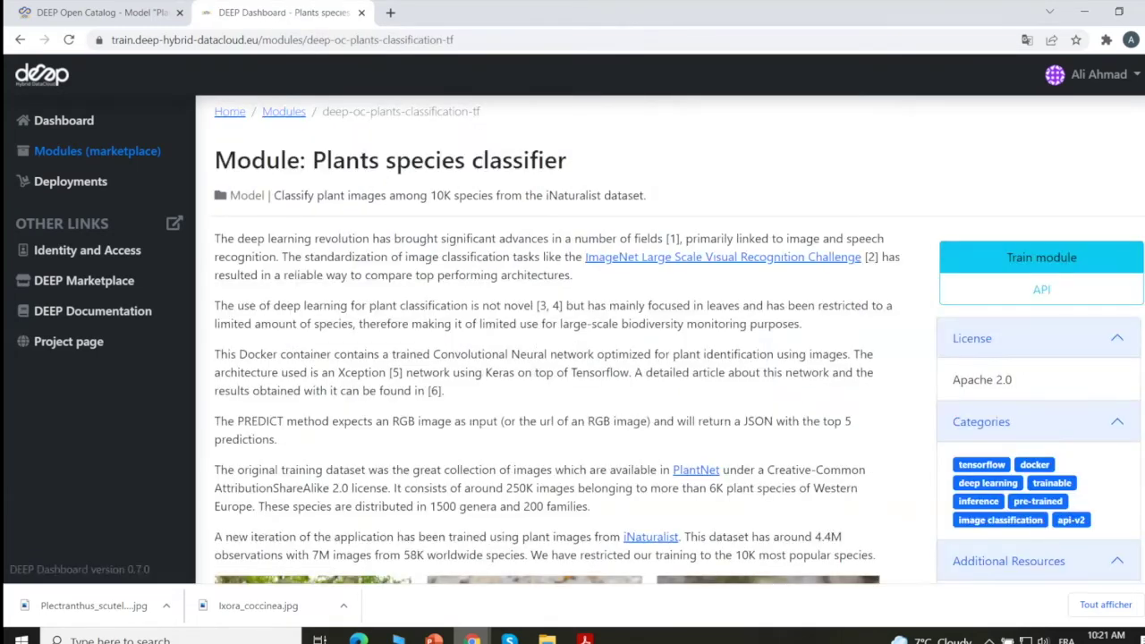
pyautogui.click(1041, 260)
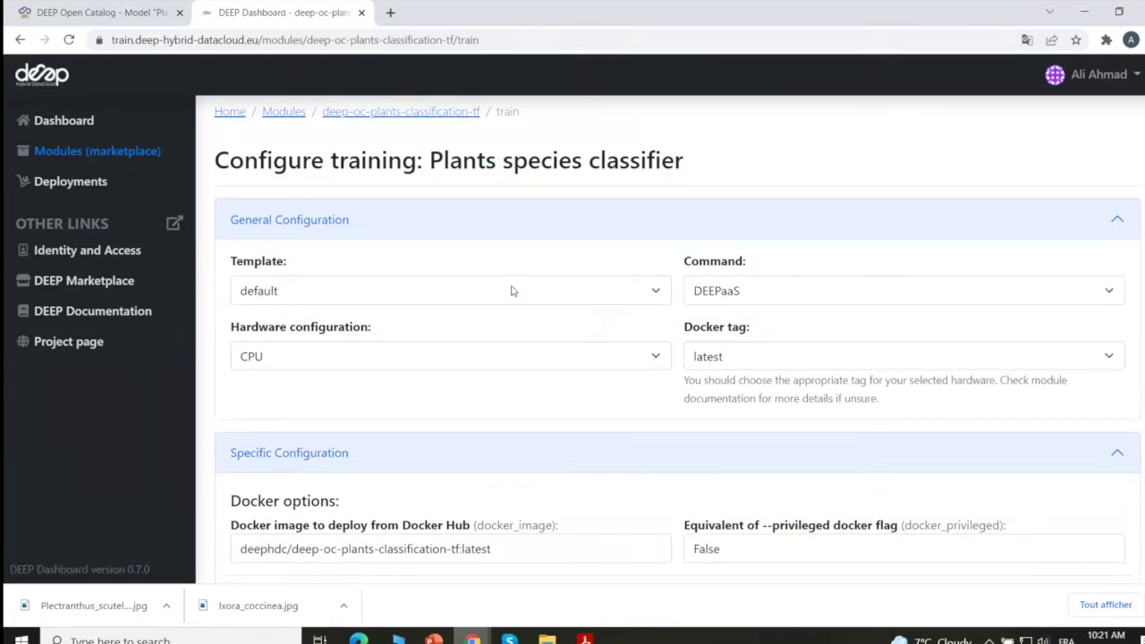
# Step: Set the deployment command to JupyterLab in the general configuration
pyautogui.click(1095, 295)
pyautogui.click(765, 330)
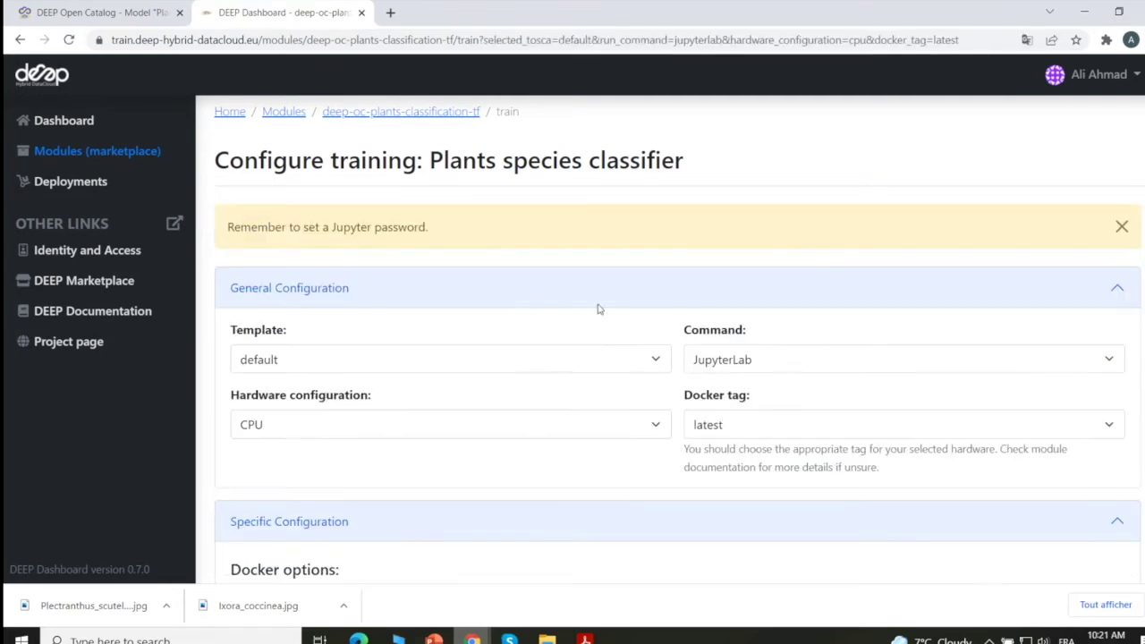
# Step: Try the GPU hardware configuration and set it back to CPU
pyautogui.scroll(-2, 396, 296)
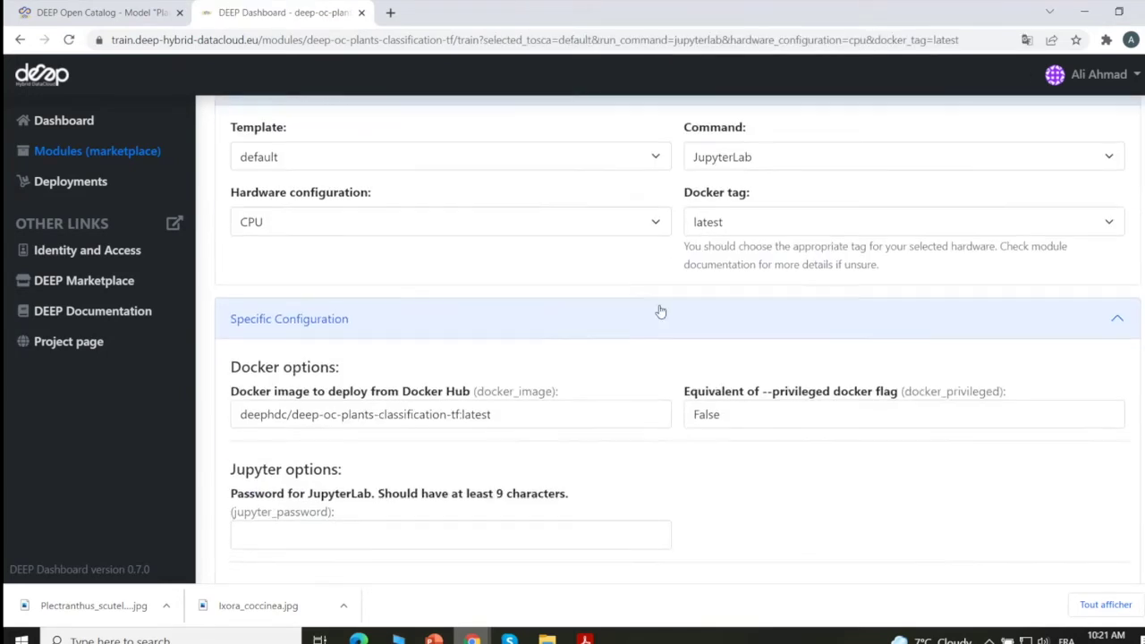
pyautogui.click(635, 233)
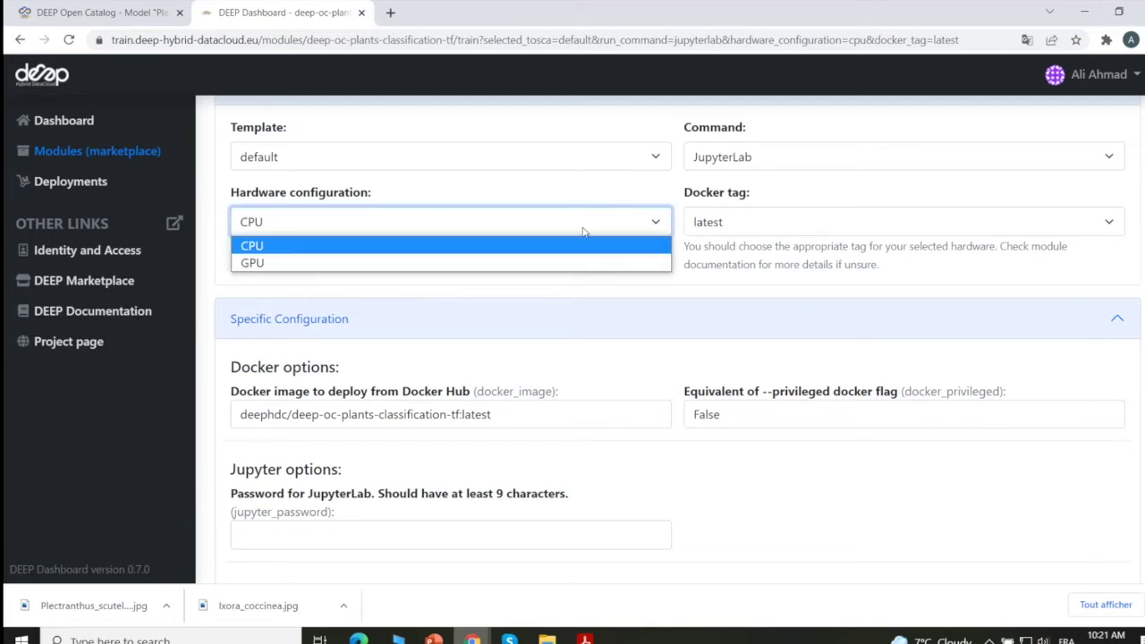
pyautogui.click(288, 267)
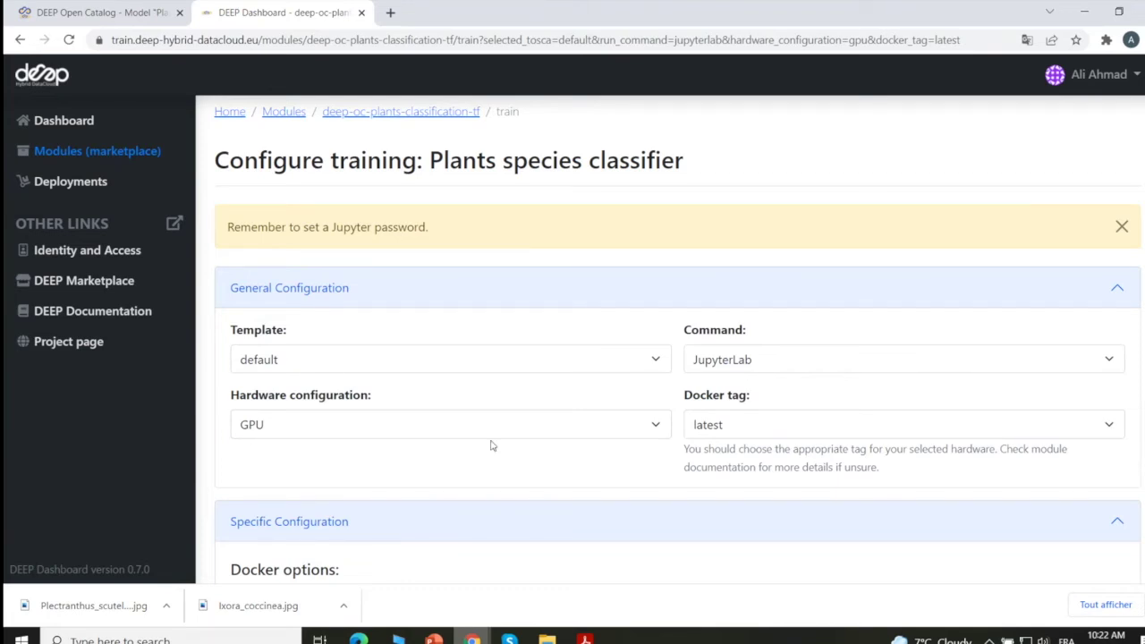
pyautogui.scroll(-2, 571, 298)
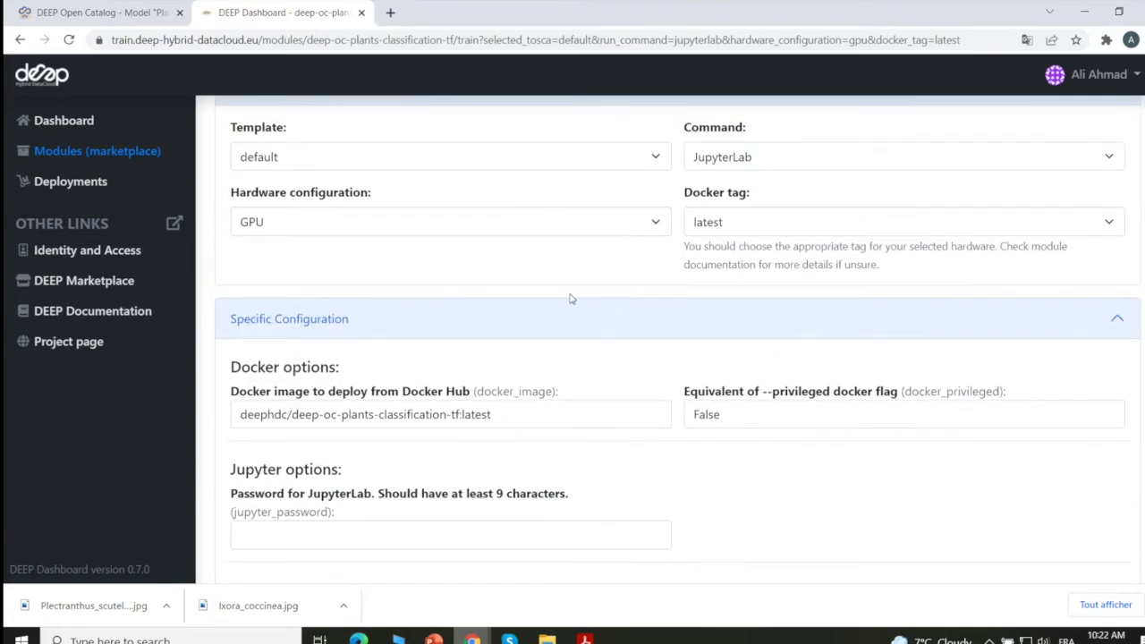
pyautogui.click(656, 225)
pyautogui.click(252, 246)
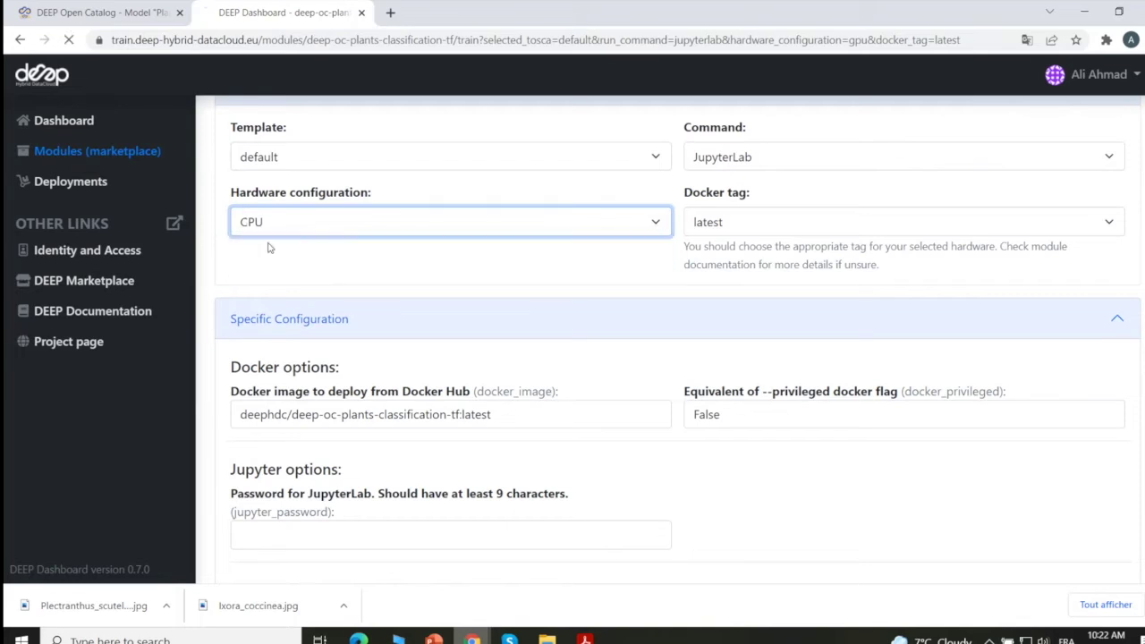
# Step: Enter a password for JupyterLab in the Jupyter options of the specific configuration
pyautogui.scroll(-2, 480, 312)
pyautogui.scroll(1, 482, 309)
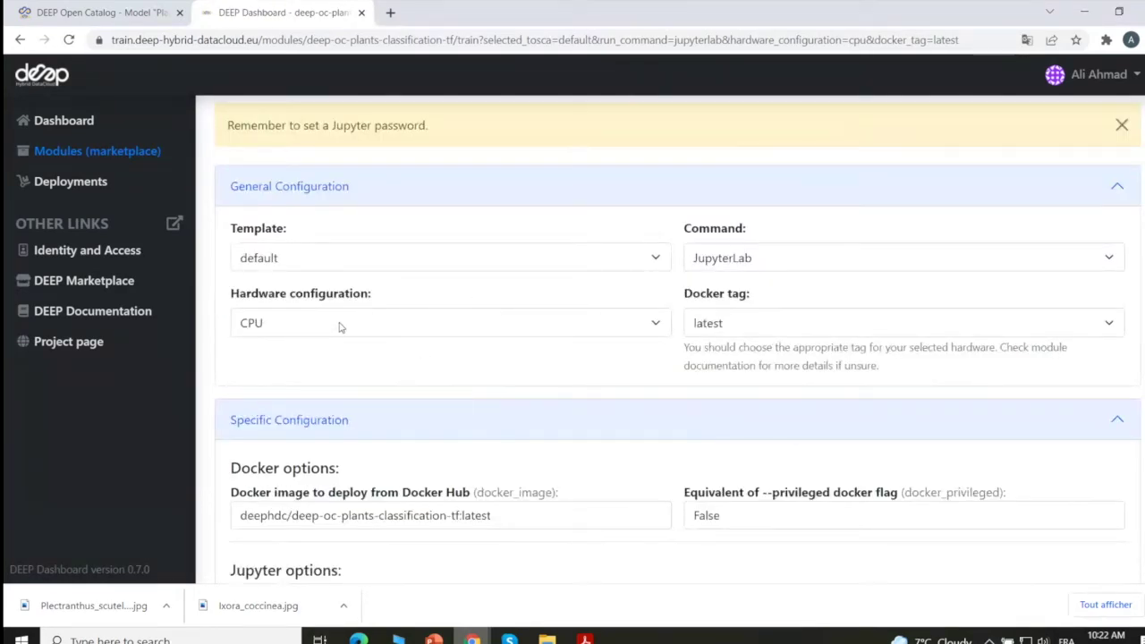
pyautogui.scroll(-1, 475, 319)
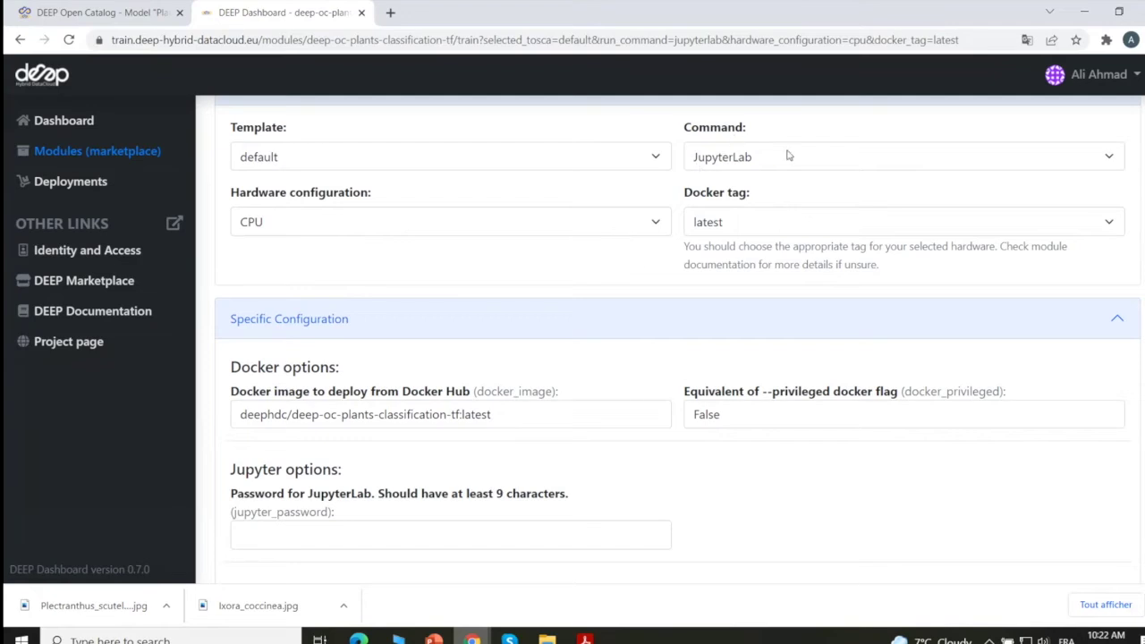
pyautogui.scroll(-1, 458, 252)
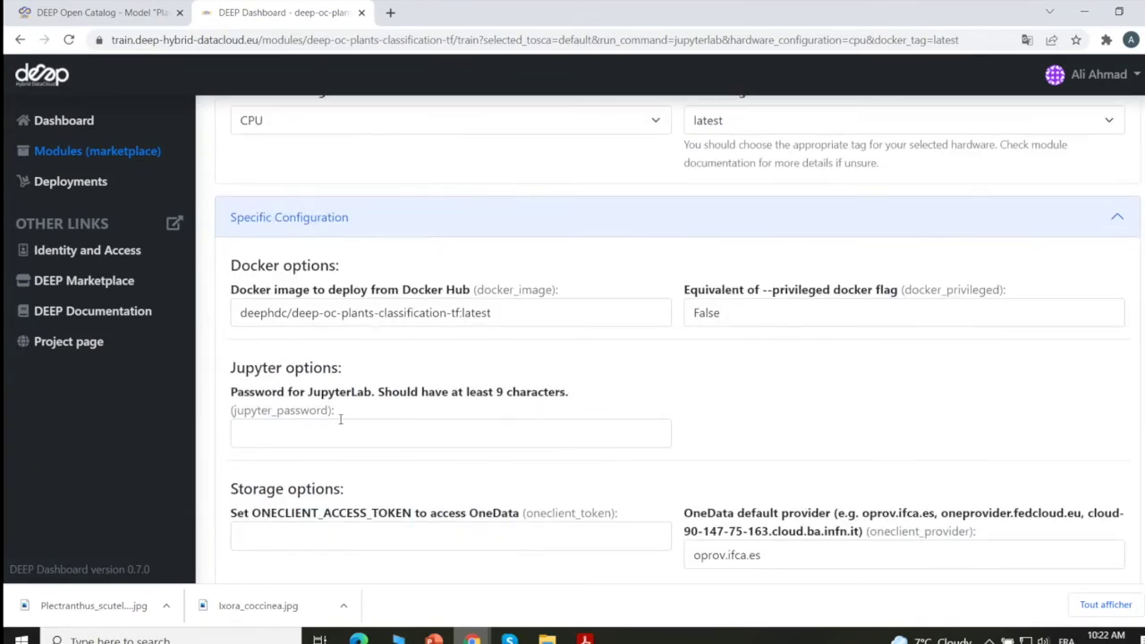
pyautogui.click(306, 436)
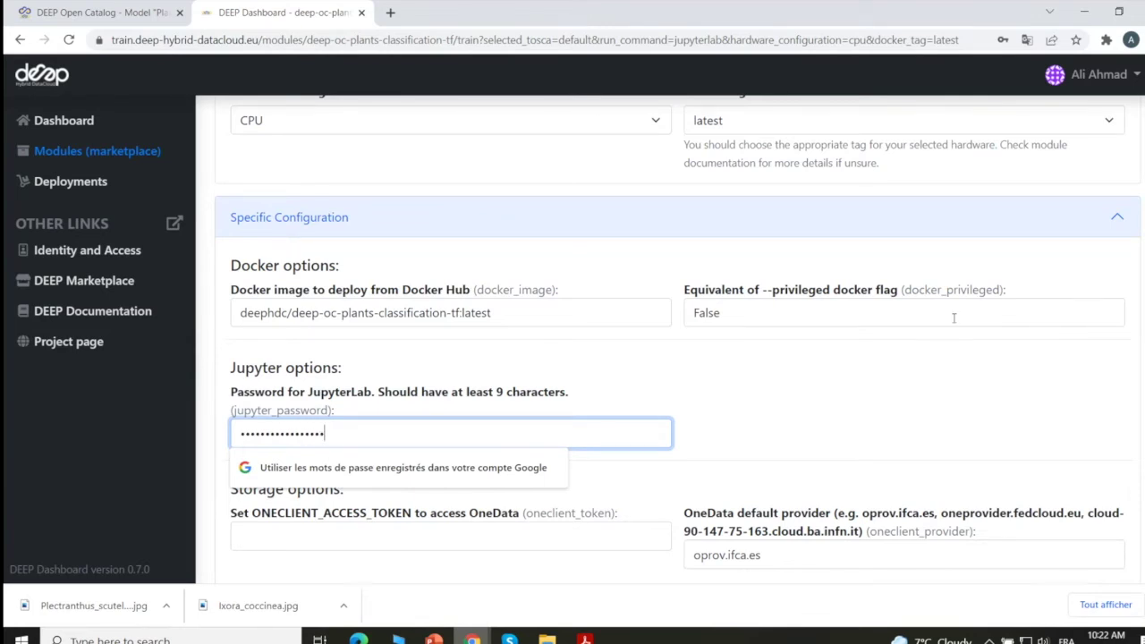
pyautogui.click(825, 371)
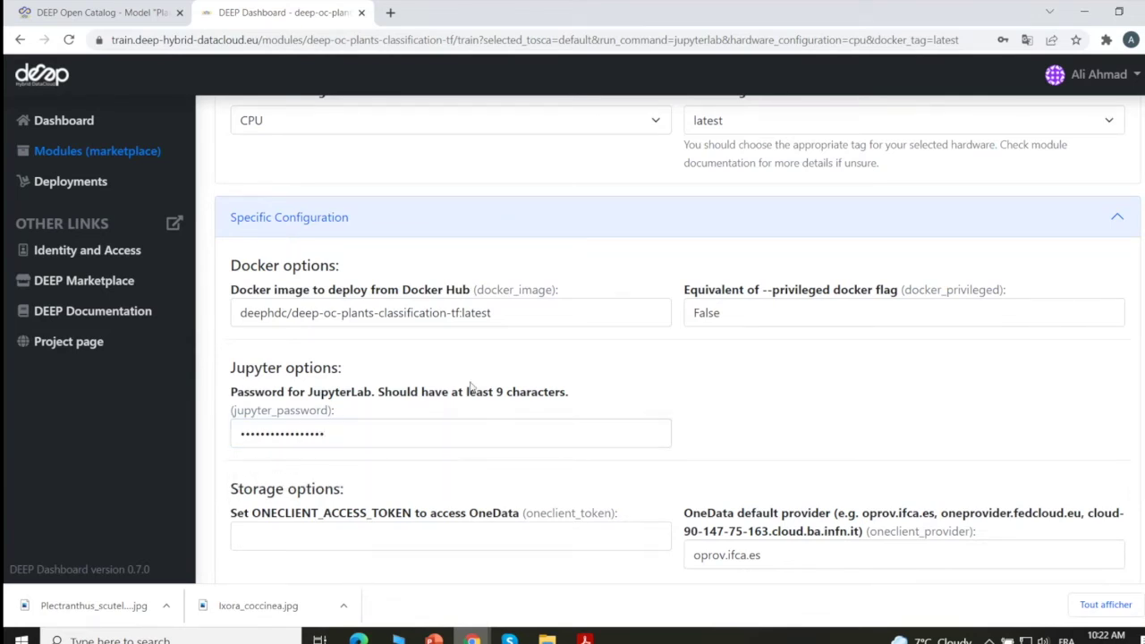
# Step: Review the storage options, including the OneData, rclone and base directory settings
pyautogui.scroll(-2, 481, 383)
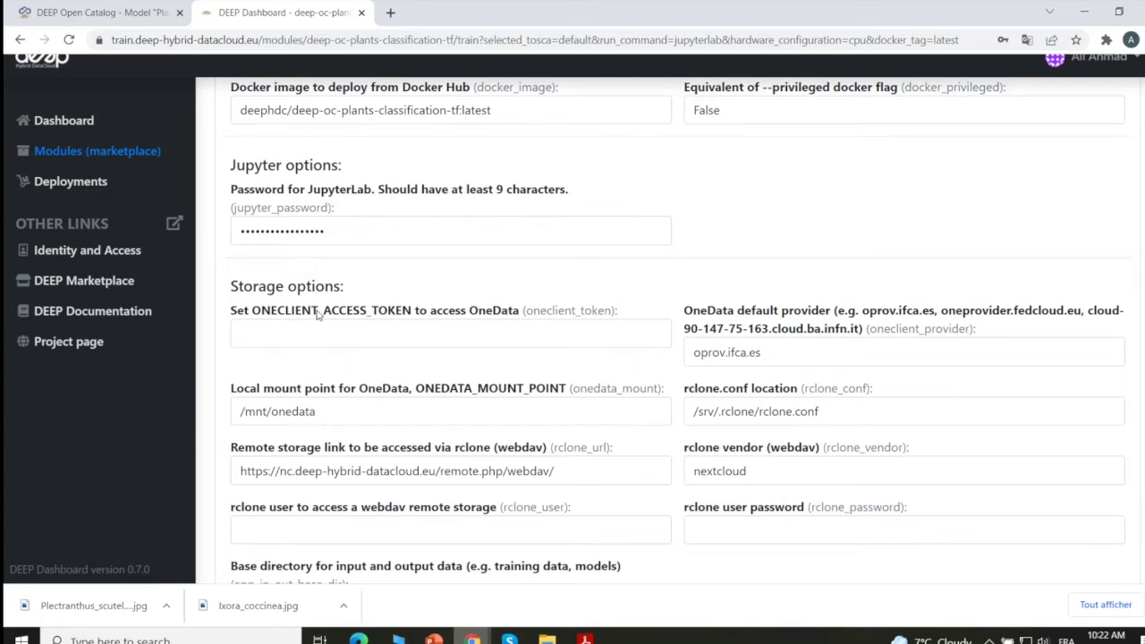
pyautogui.moveTo(343, 286); pyautogui.dragTo(231, 286)
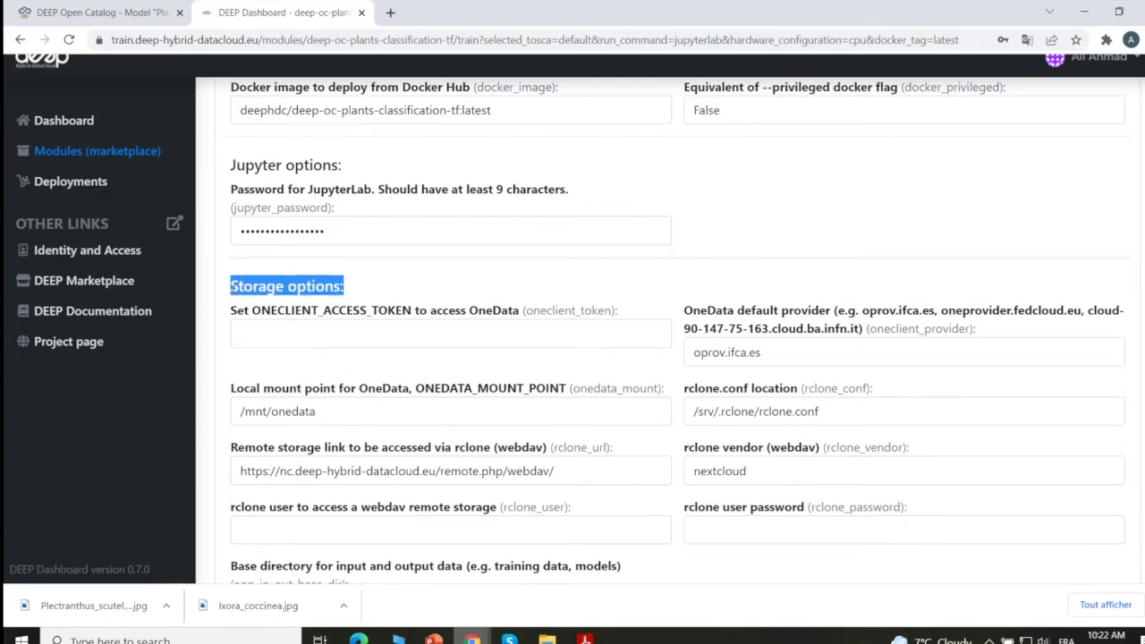
pyautogui.click(349, 292)
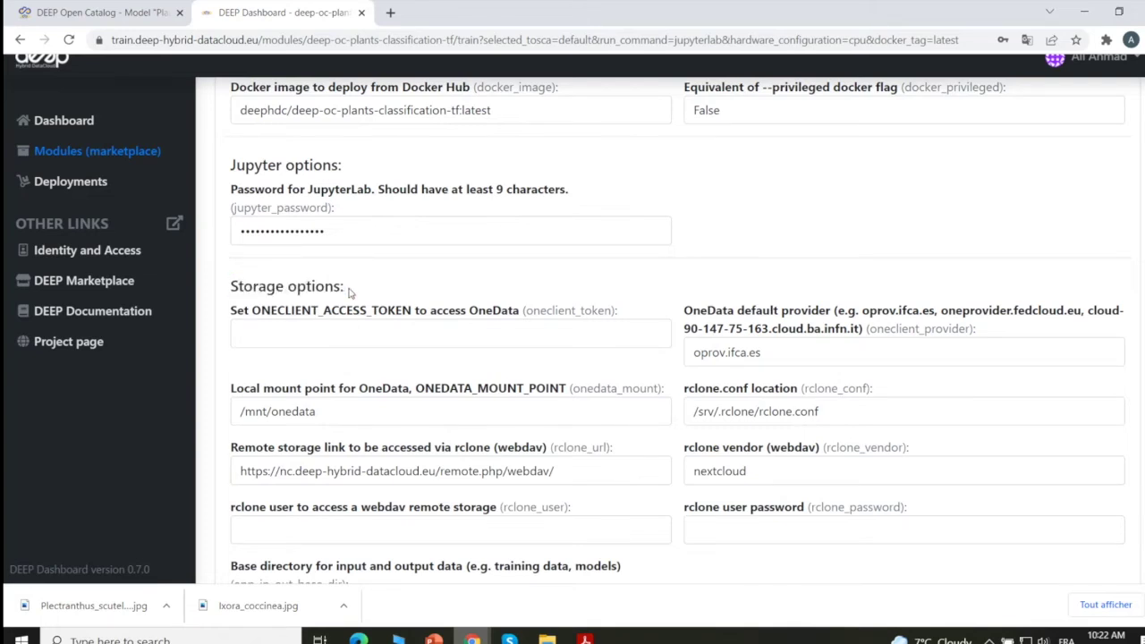
pyautogui.scroll(-1, 418, 348)
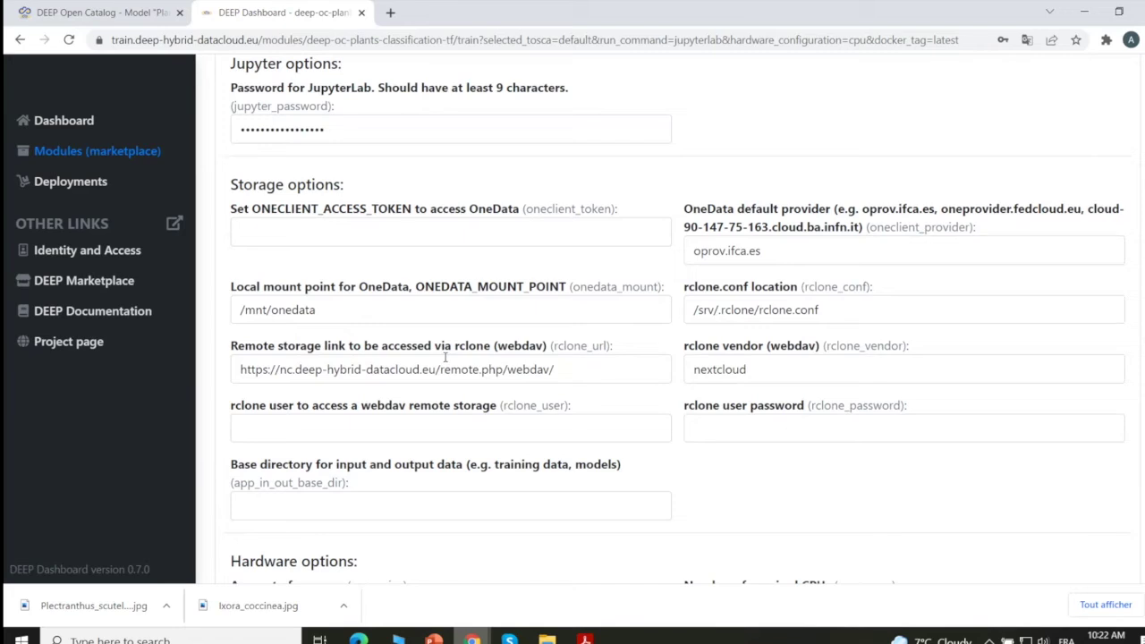
pyautogui.scroll(-3, 445, 357)
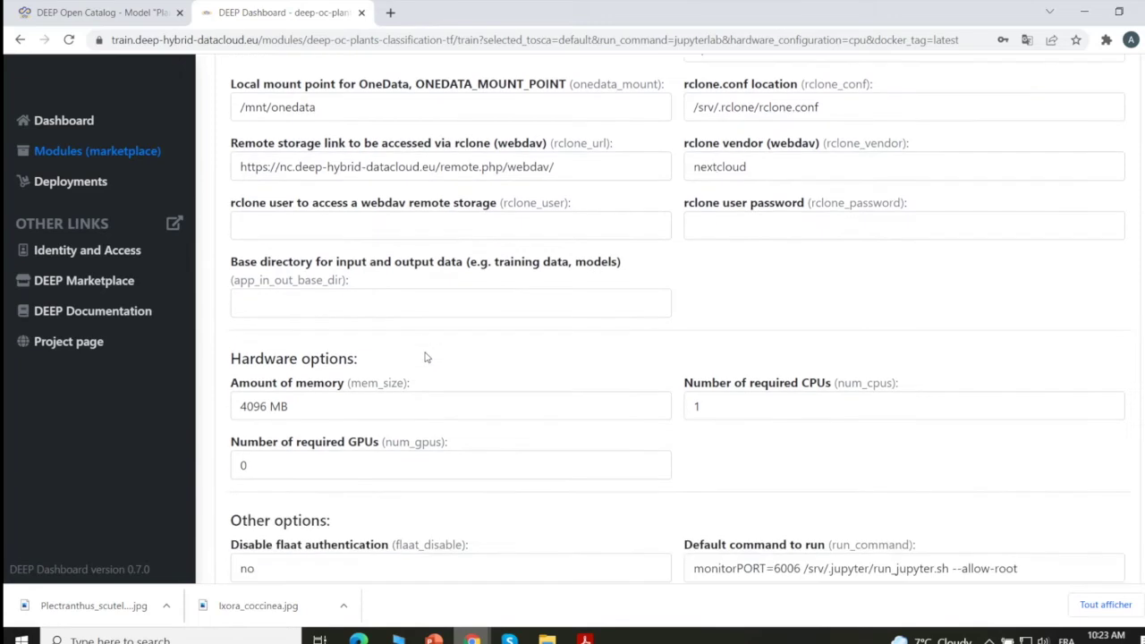
# Step: Set the hardware options to 16000 MB of memory and 4 required CPUs
pyautogui.scroll(-1, 423, 334)
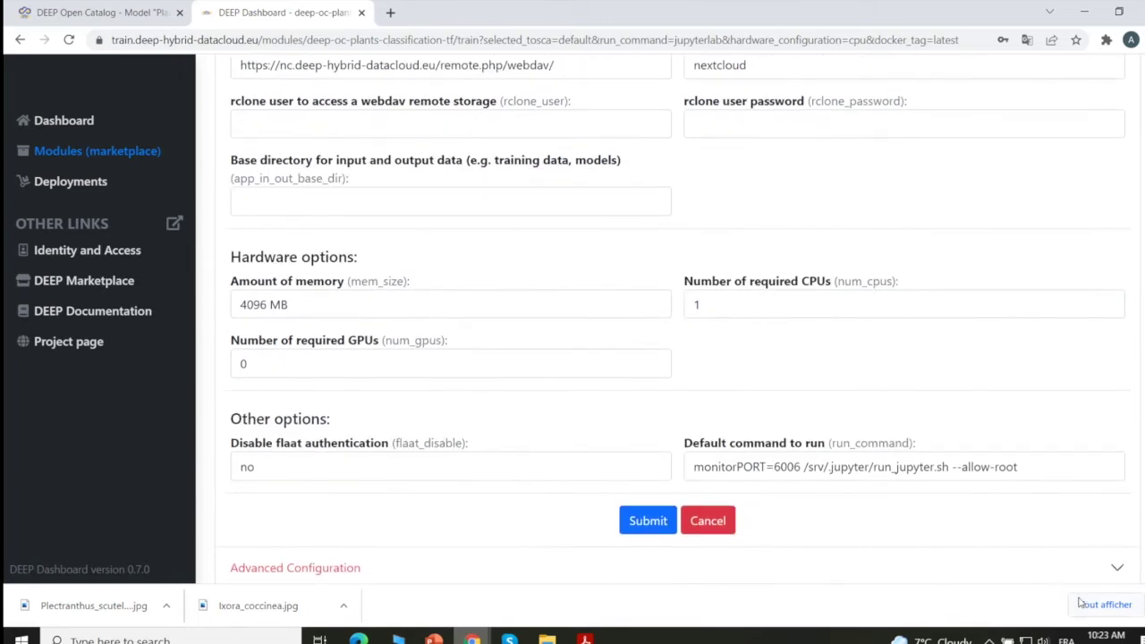
pyautogui.doubleClick(267, 304)
pyautogui.write('1600')
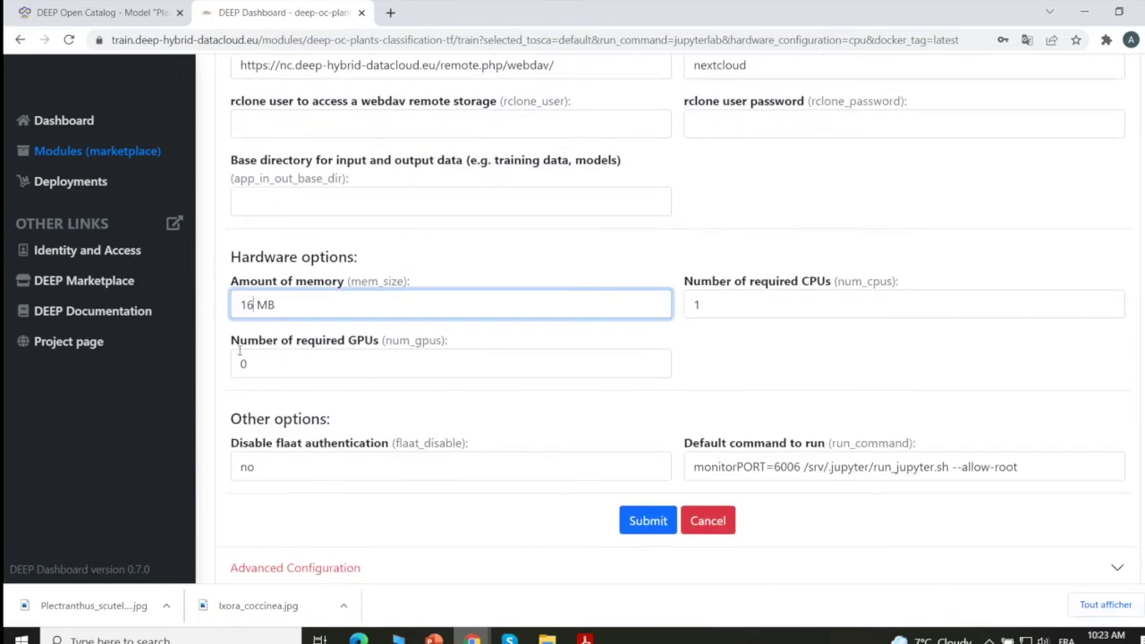
pyautogui.write('0')
pyautogui.moveTo(736, 314); pyautogui.dragTo(690, 311)
pyautogui.write('4')
pyautogui.click(730, 357)
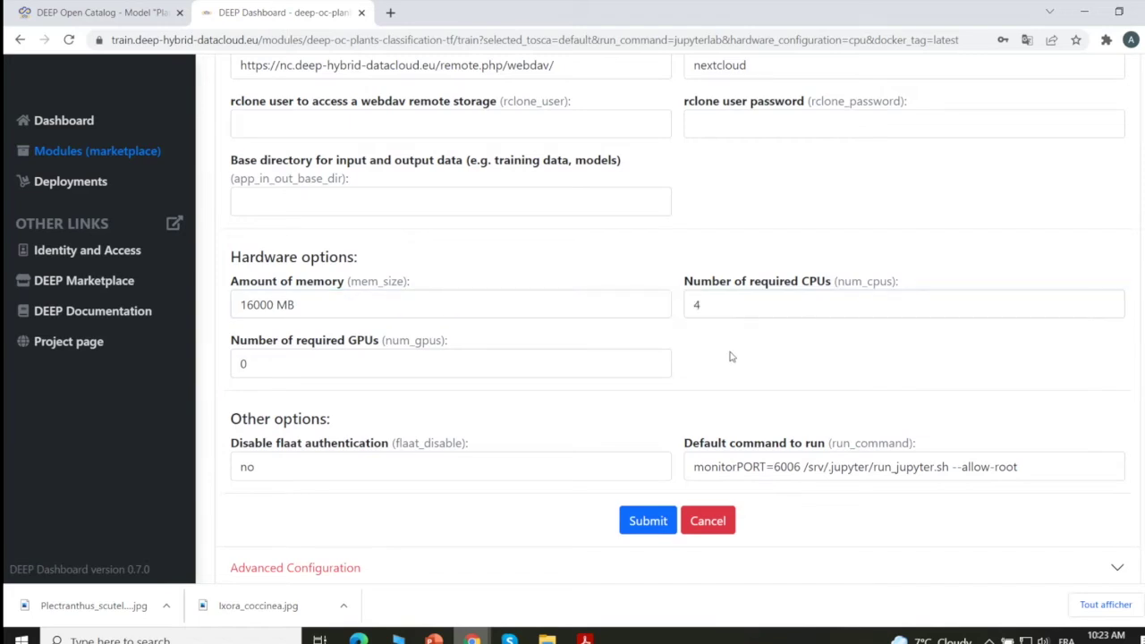
pyautogui.scroll(4, 279, 366)
pyautogui.scroll(-4, 233, 452)
pyautogui.scroll(-1, 751, 335)
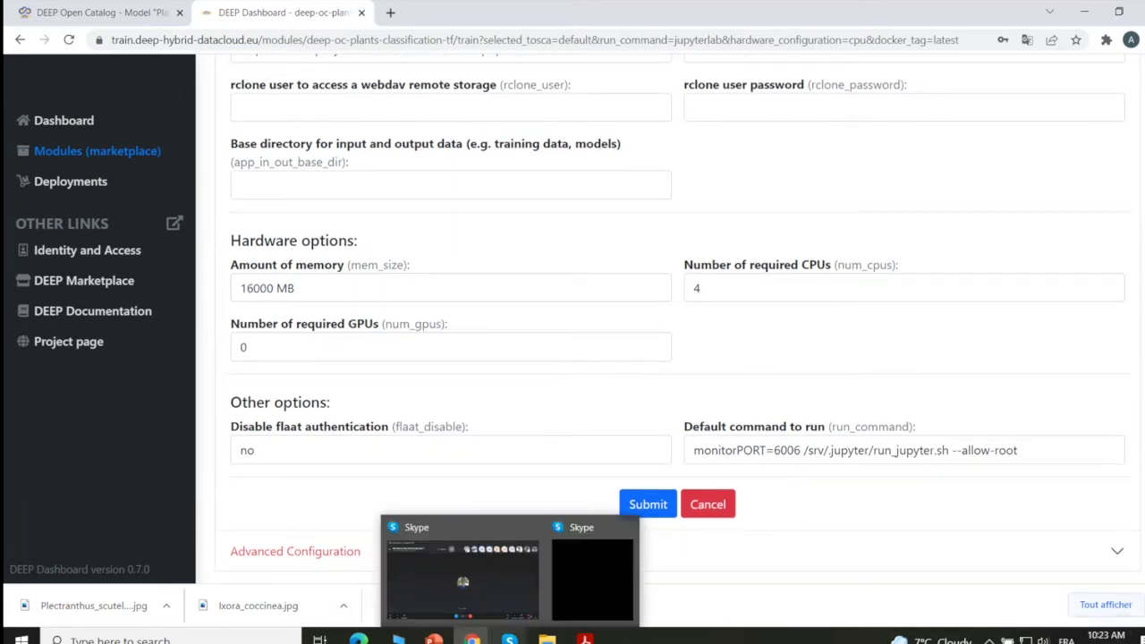
# Step: Close the downloads bar and expand the Advanced Configuration section down to its scheduling options
pyautogui.click(1134, 606)
pyautogui.click(281, 595)
pyautogui.scroll(-2, 452, 421)
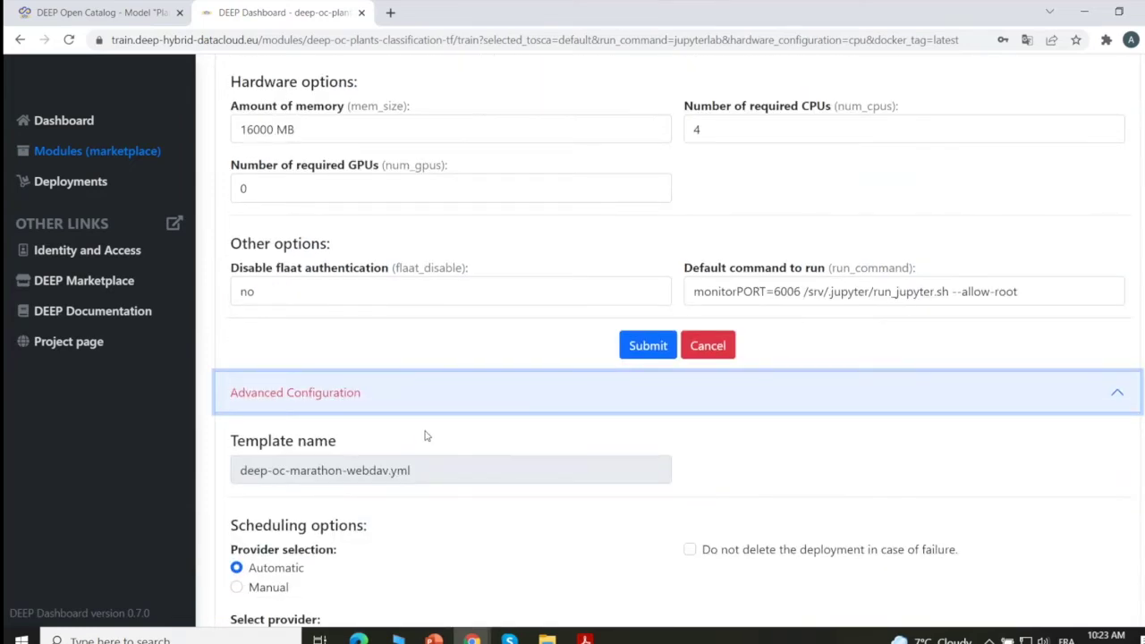
pyautogui.scroll(-1, 452, 419)
pyautogui.scroll(-1, 452, 419)
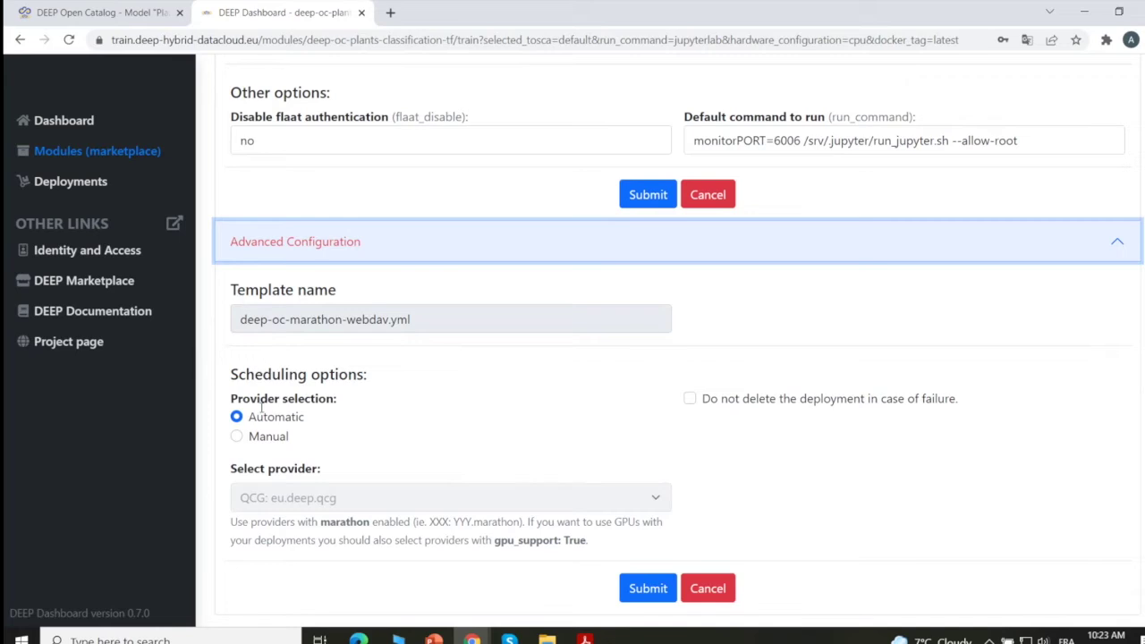
# Step: Try manual provider selection, look through the available providers, and set the selection back to Automatic
pyautogui.click(236, 437)
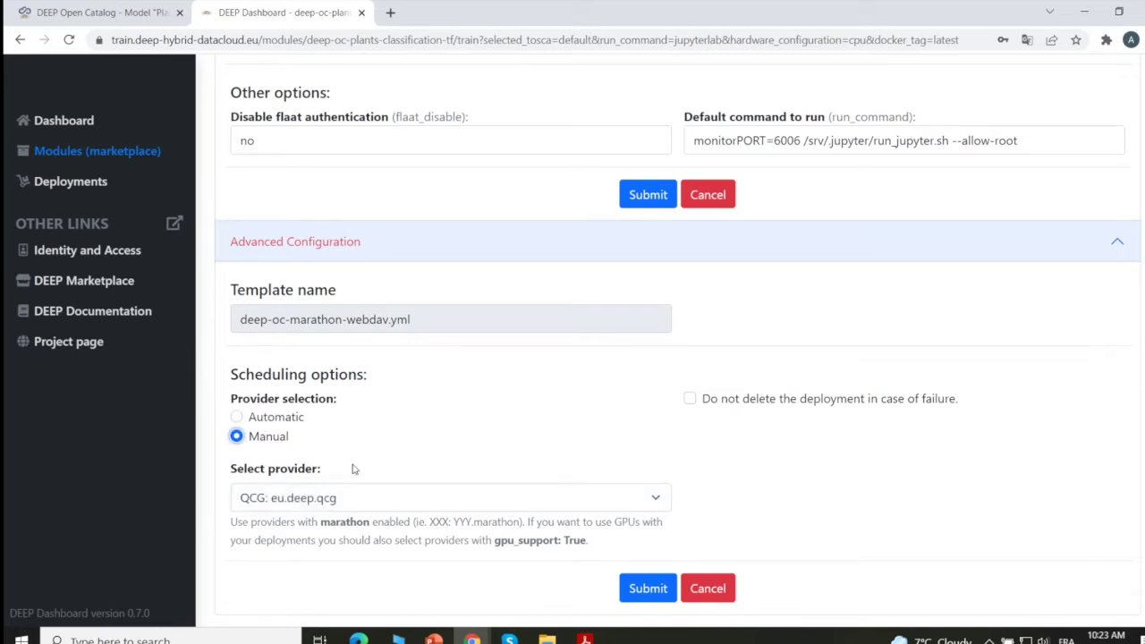
pyautogui.click(656, 498)
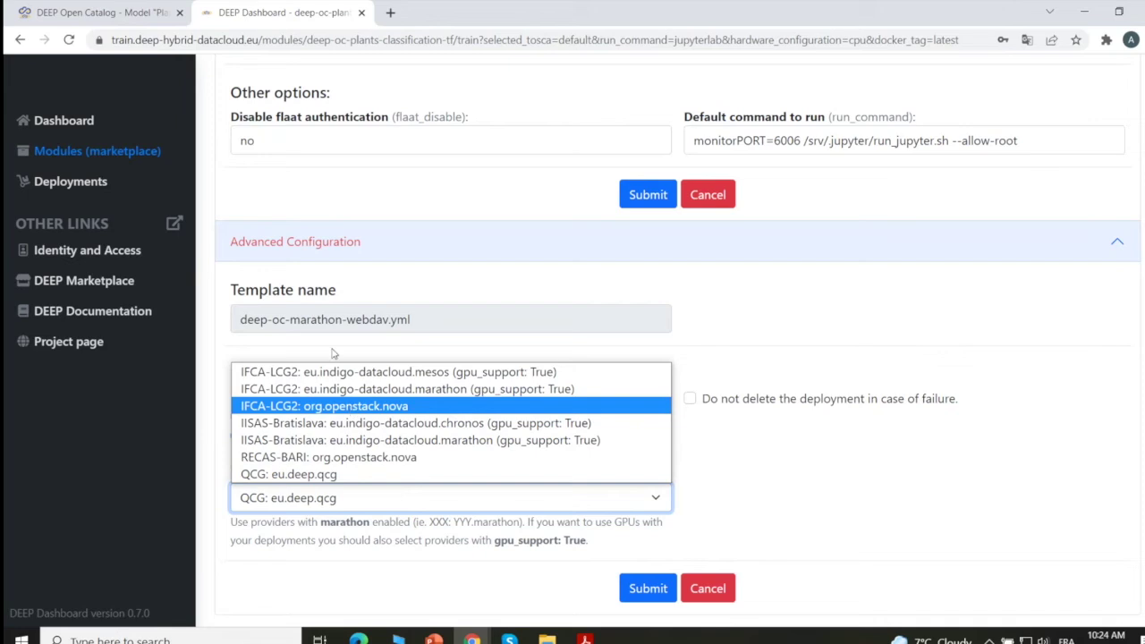
pyautogui.scroll(4, 355, 384)
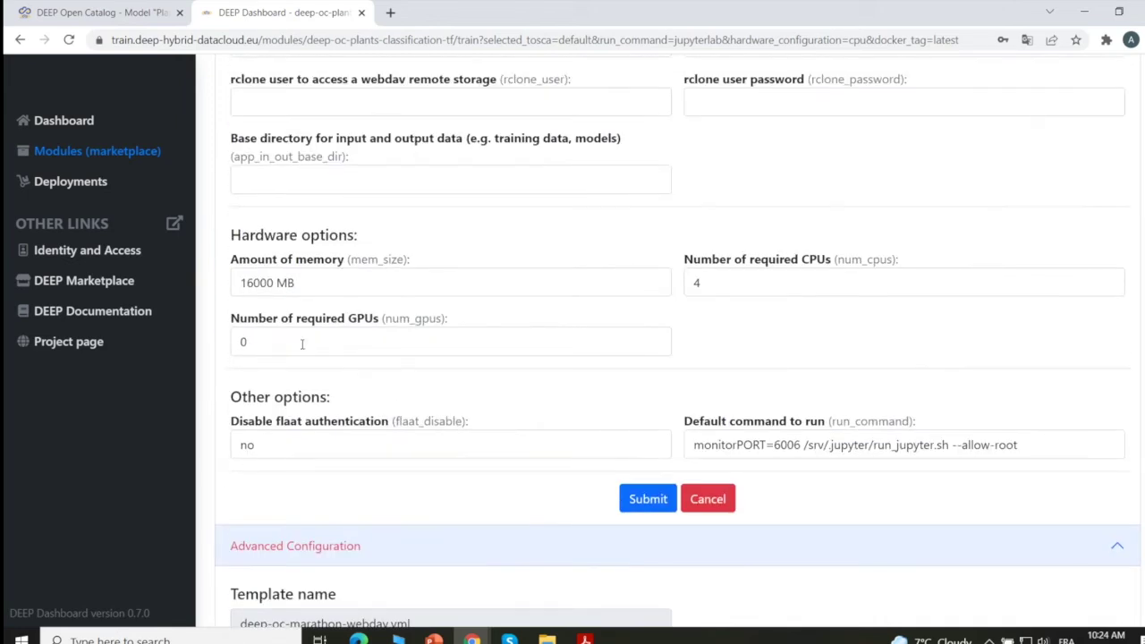
pyautogui.scroll(-4, 394, 341)
pyautogui.click(376, 505)
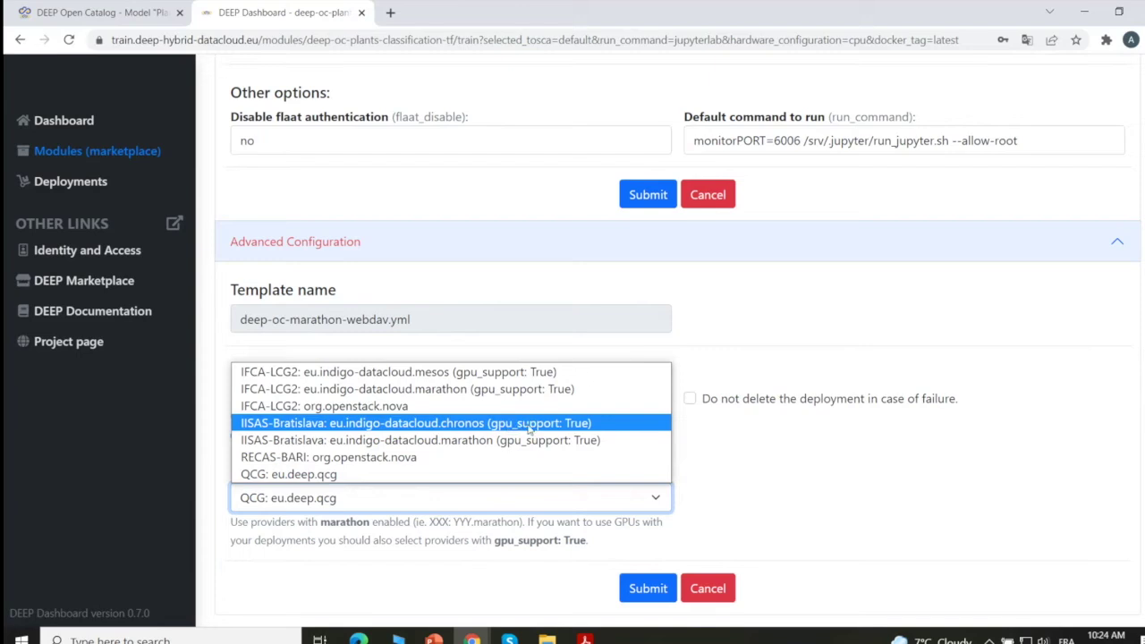
pyautogui.click(821, 340)
pyautogui.click(240, 418)
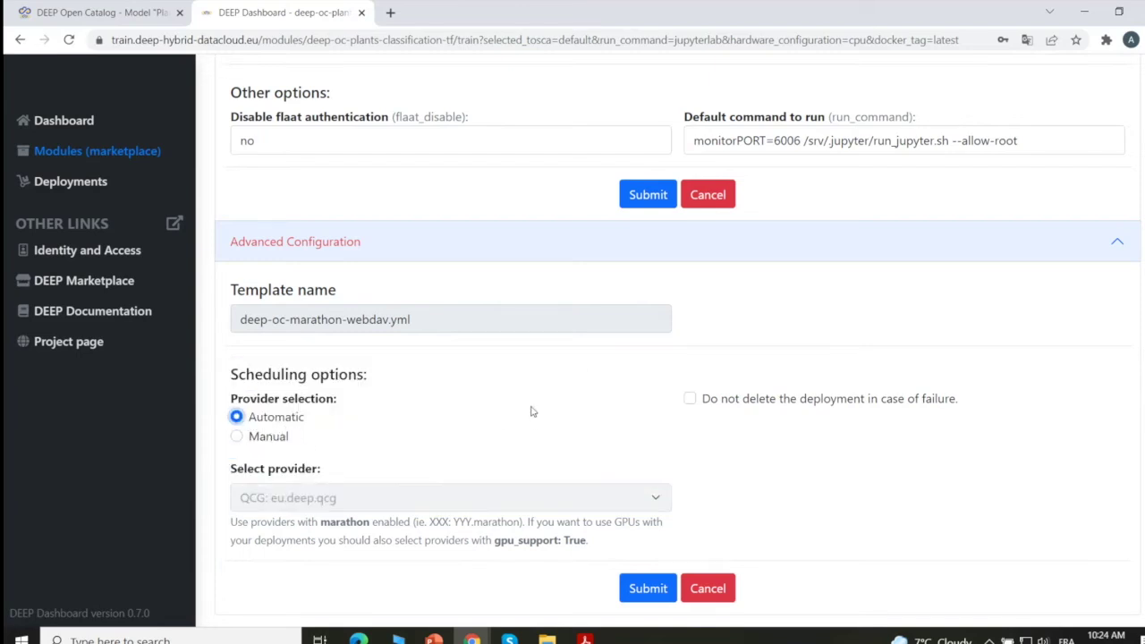
# Step: Submit the JupyterLab deployment and refresh the deployments list to check its creation status
pyautogui.click(651, 583)
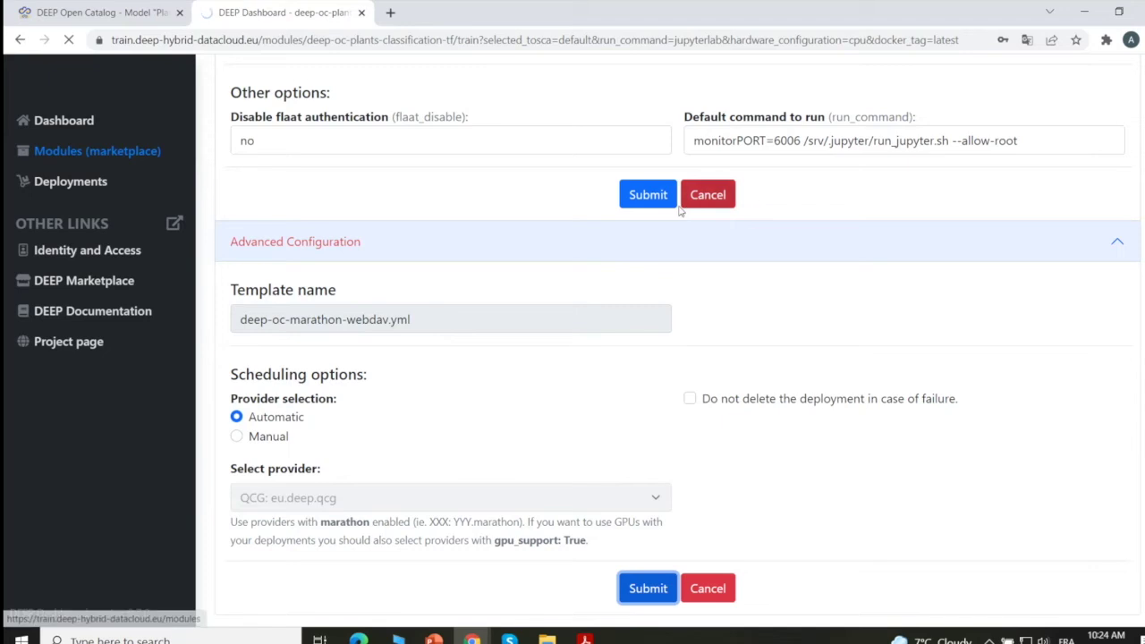
pyautogui.click(557, 241)
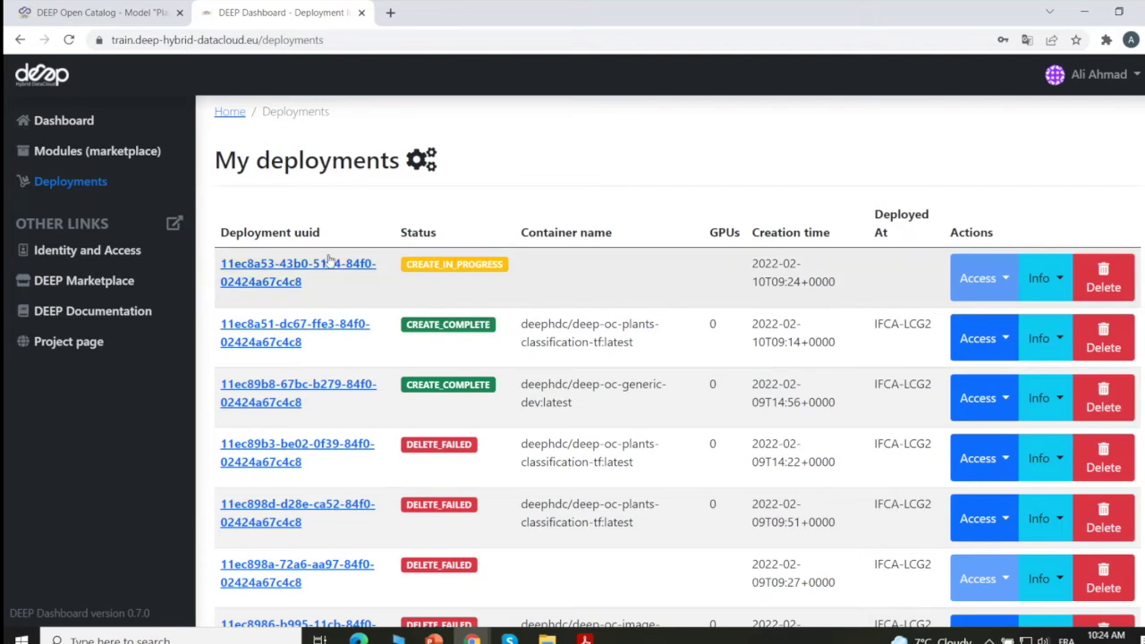
pyautogui.click(70, 41)
pyautogui.scroll(-1, 394, 259)
pyautogui.scroll(1, 394, 259)
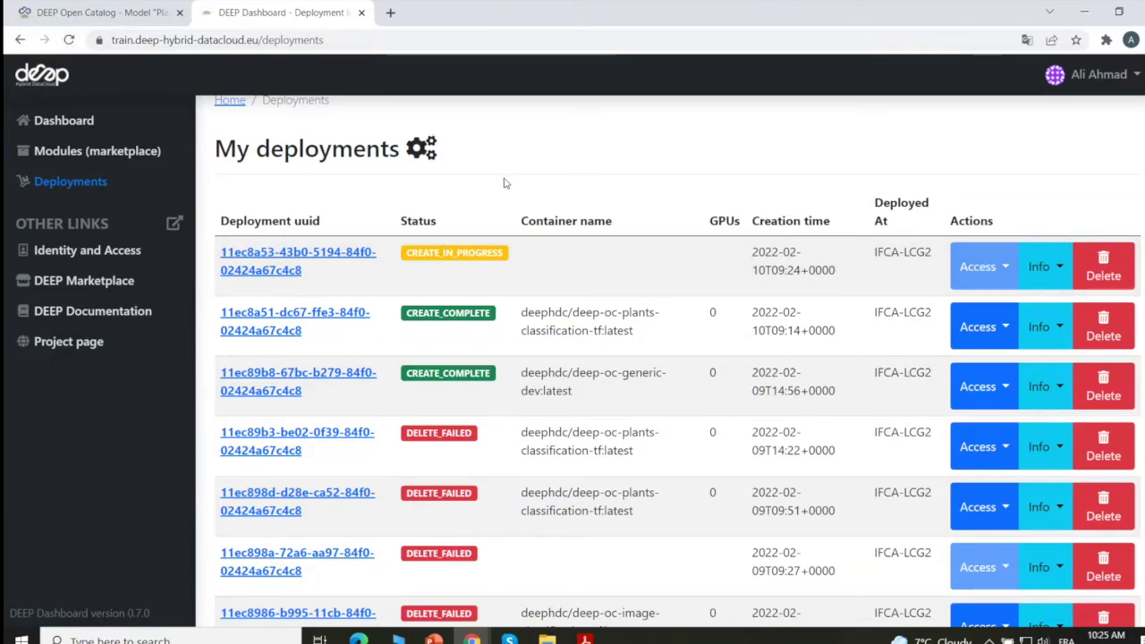
pyautogui.scroll(-1, 422, 194)
pyautogui.scroll(1, 422, 194)
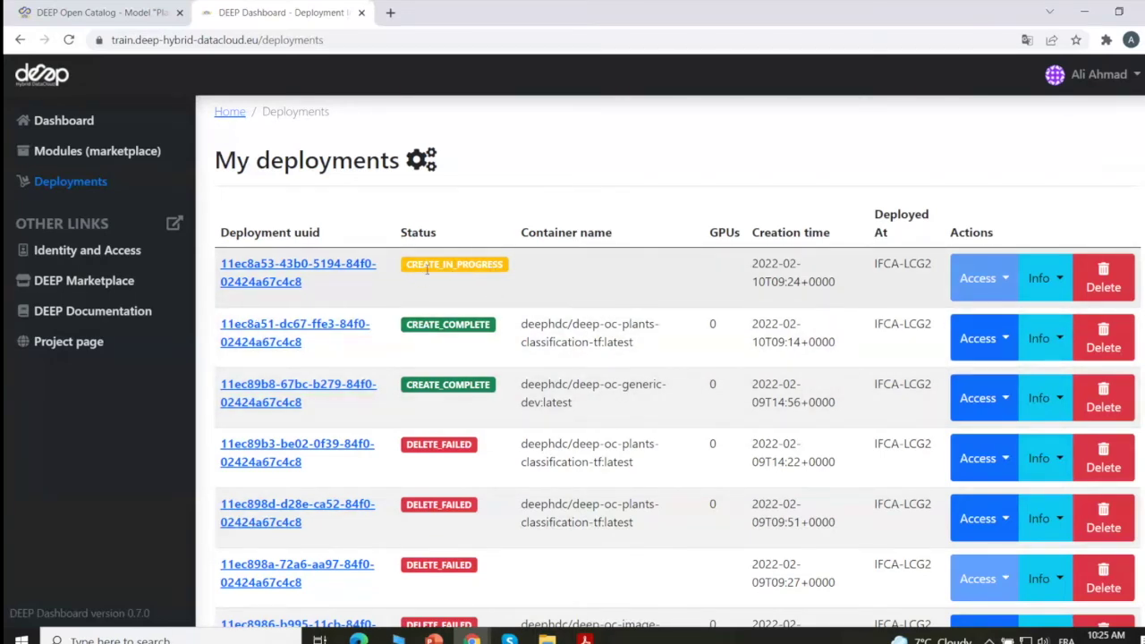
pyautogui.click(70, 39)
pyautogui.click(69, 39)
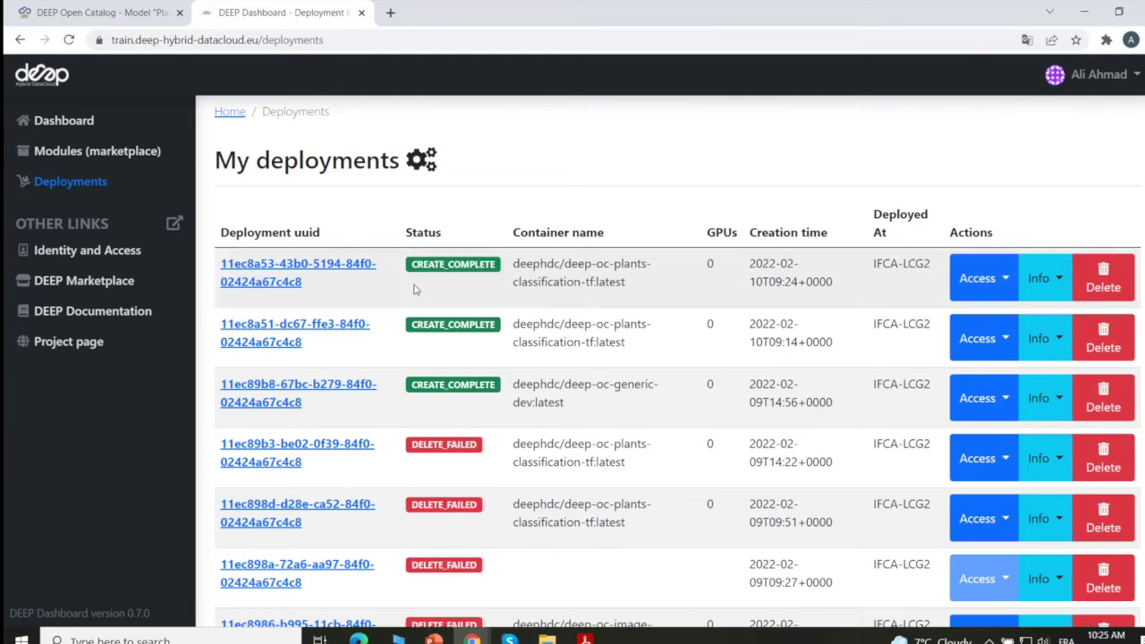
# Step: Try to open the newest deployment's DEEPaaS page, reload it and close it
pyautogui.click(1014, 280)
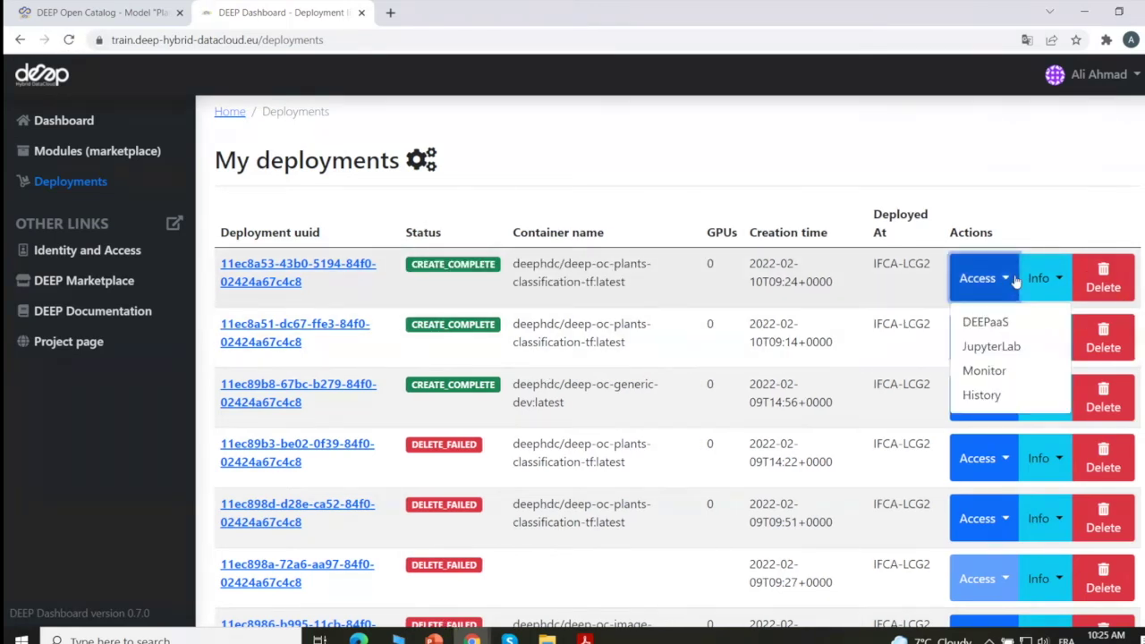
pyautogui.click(988, 322)
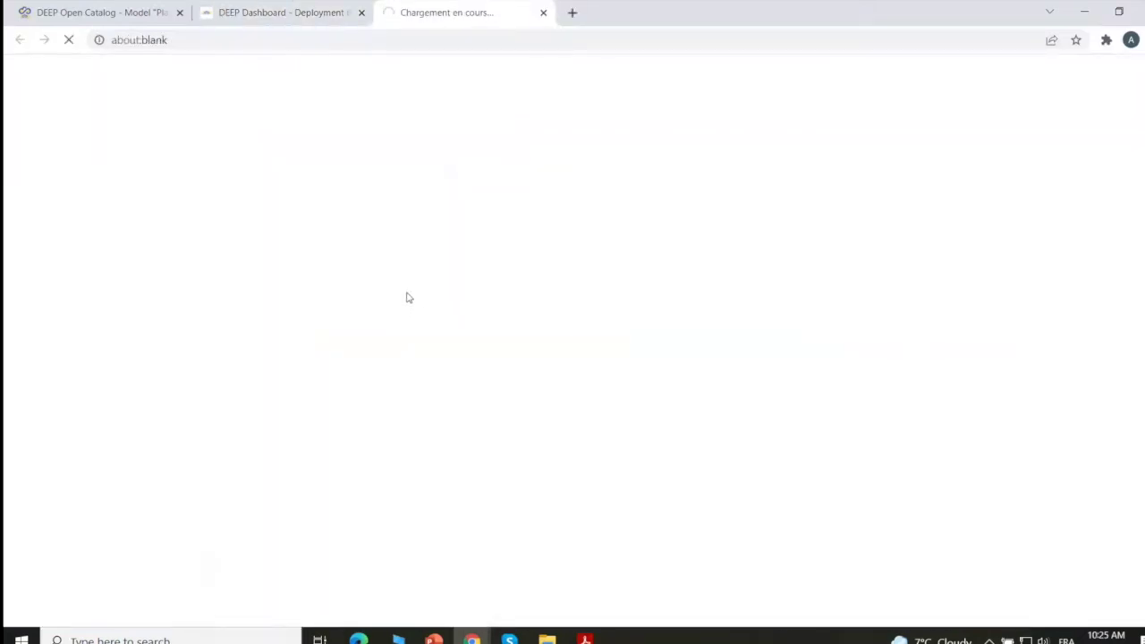
pyautogui.press('F5')
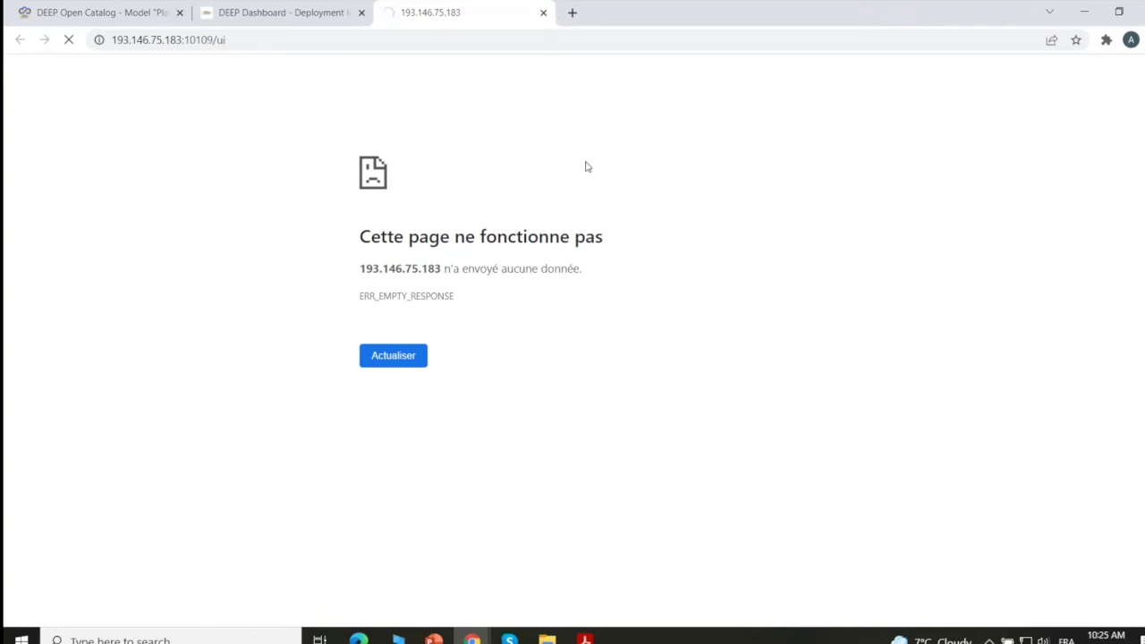
pyautogui.click(543, 13)
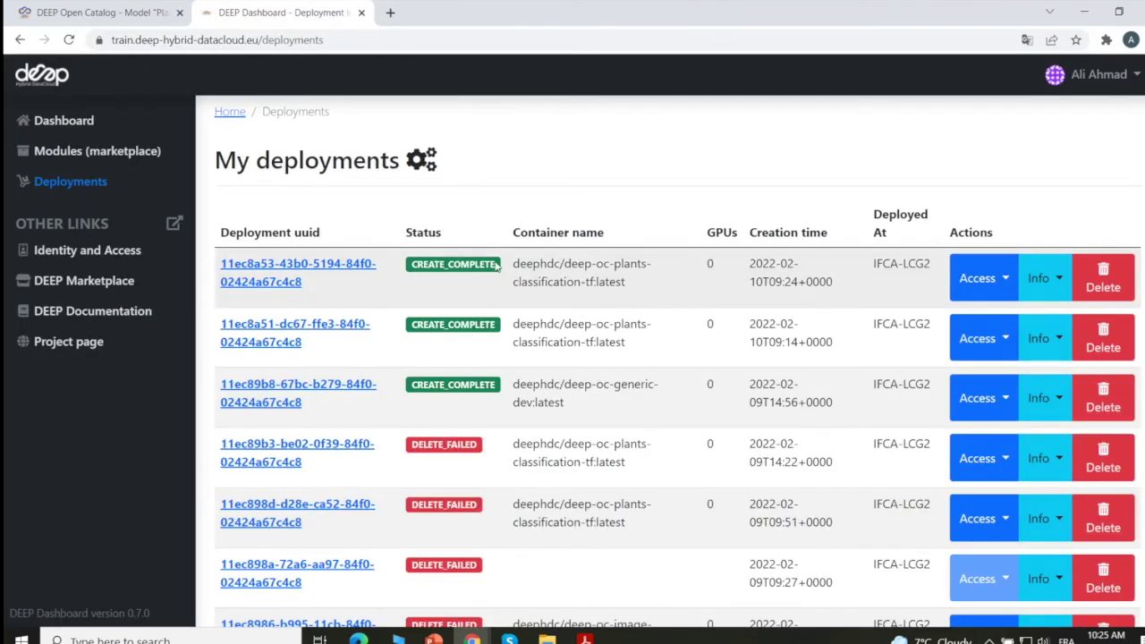
# Step: Open JupyterLab for the newest deployment, log in with the Jupyter password, and decline saving the password in the browser
pyautogui.click(1005, 277)
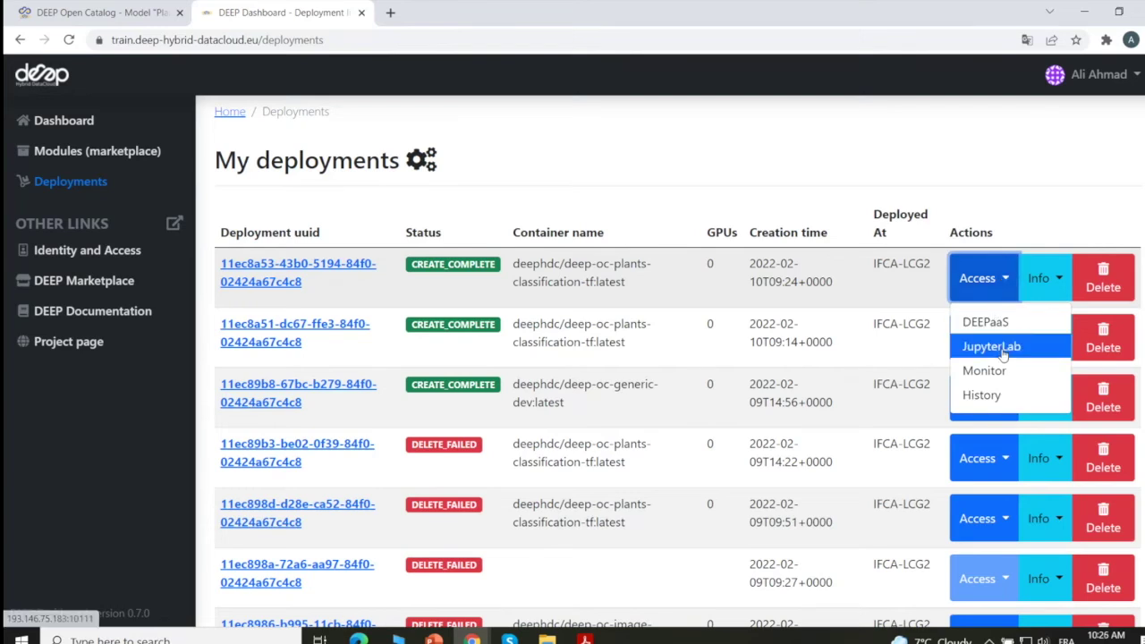
pyautogui.click(991, 347)
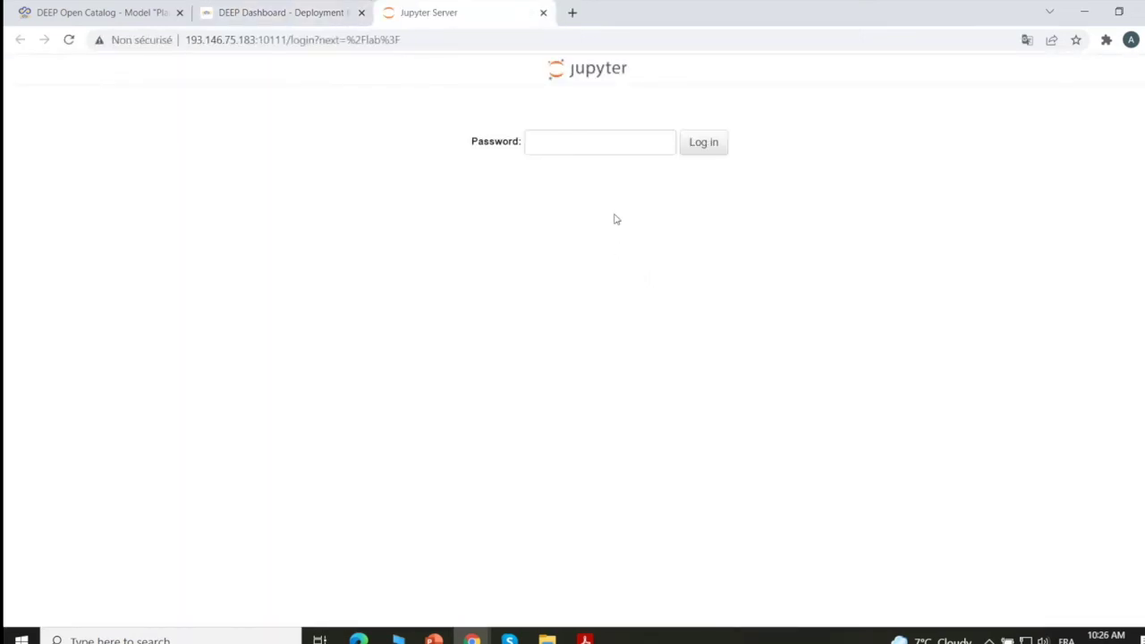
pyautogui.click(549, 145)
pyautogui.write('•')
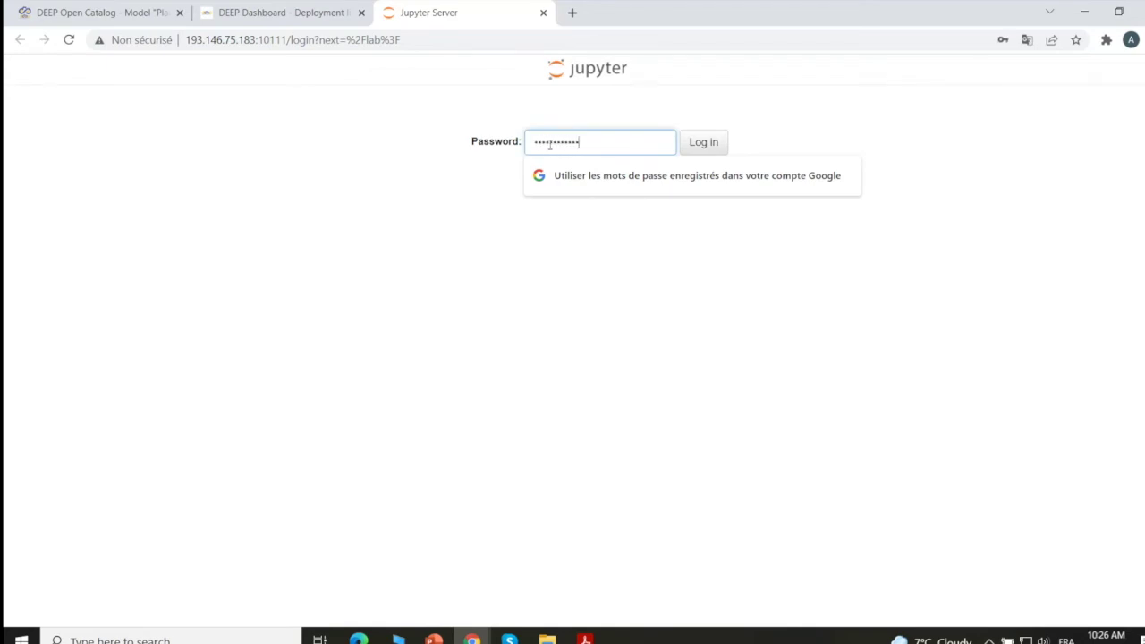
pyautogui.press('Return')
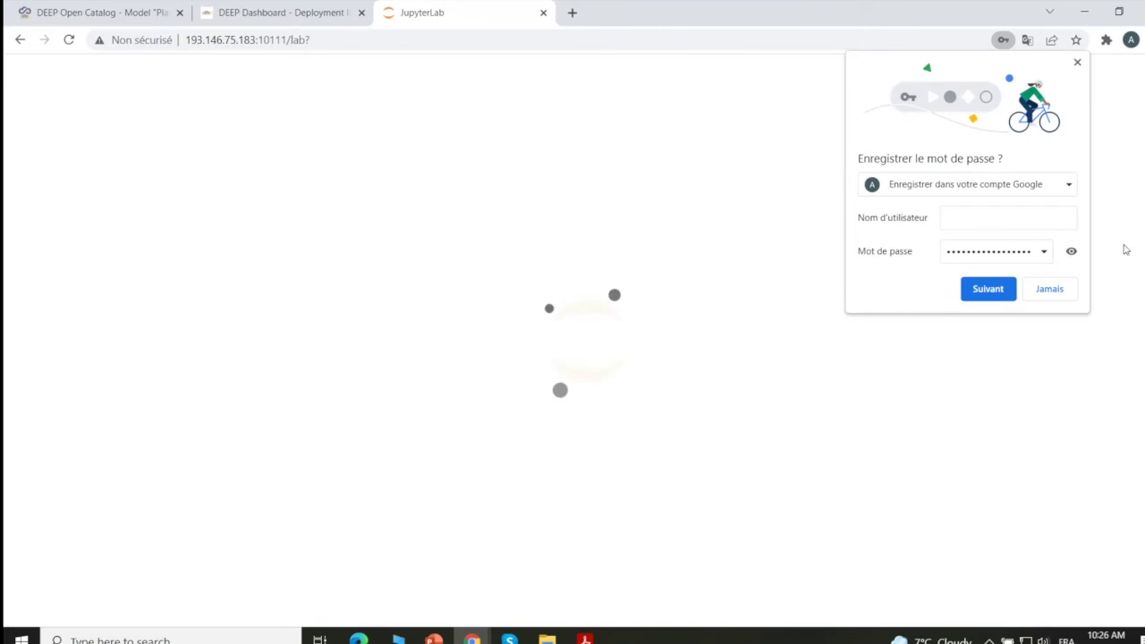
pyautogui.click(1049, 288)
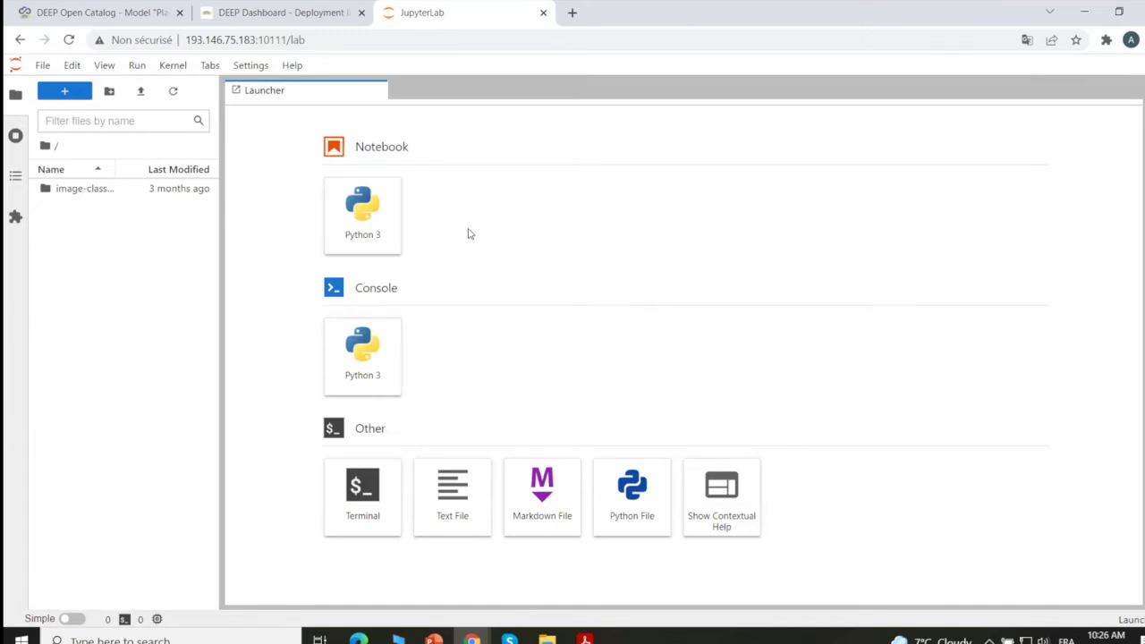
# Step: Open a terminal briefly and close it, and open the image-classification-tf folder in the file browser
pyautogui.click(368, 490)
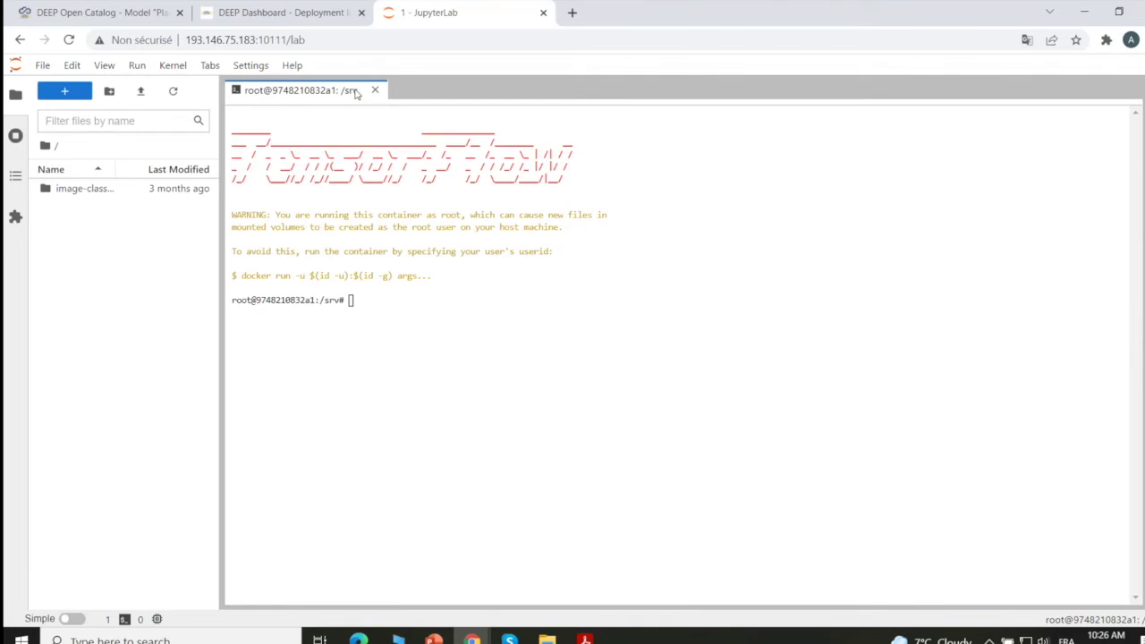
pyautogui.click(375, 90)
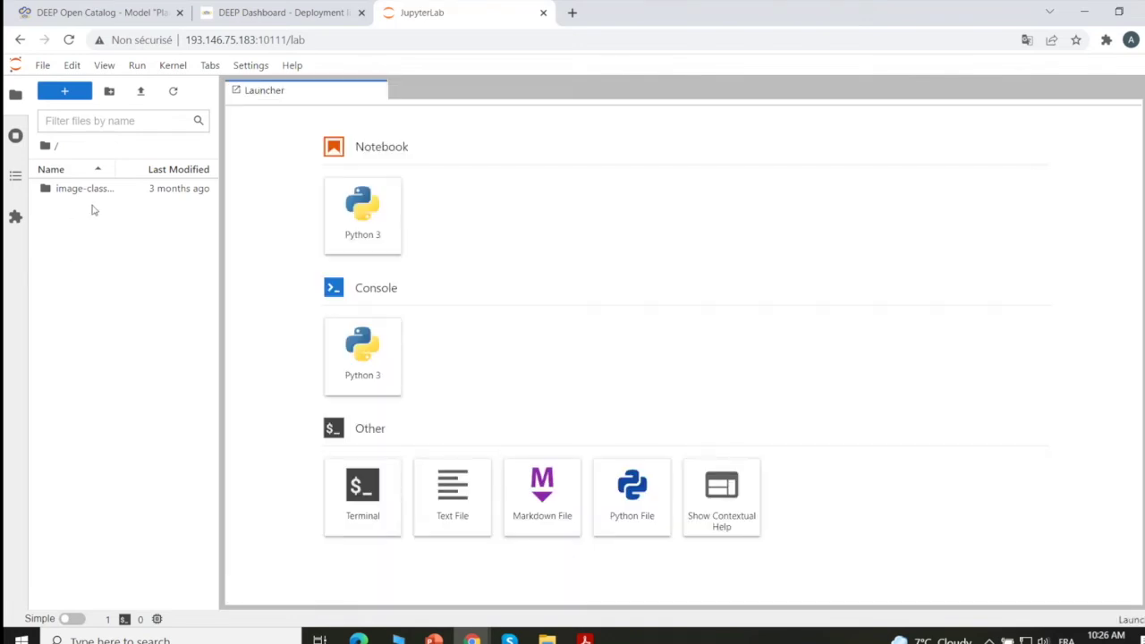
pyautogui.doubleClick(59, 189)
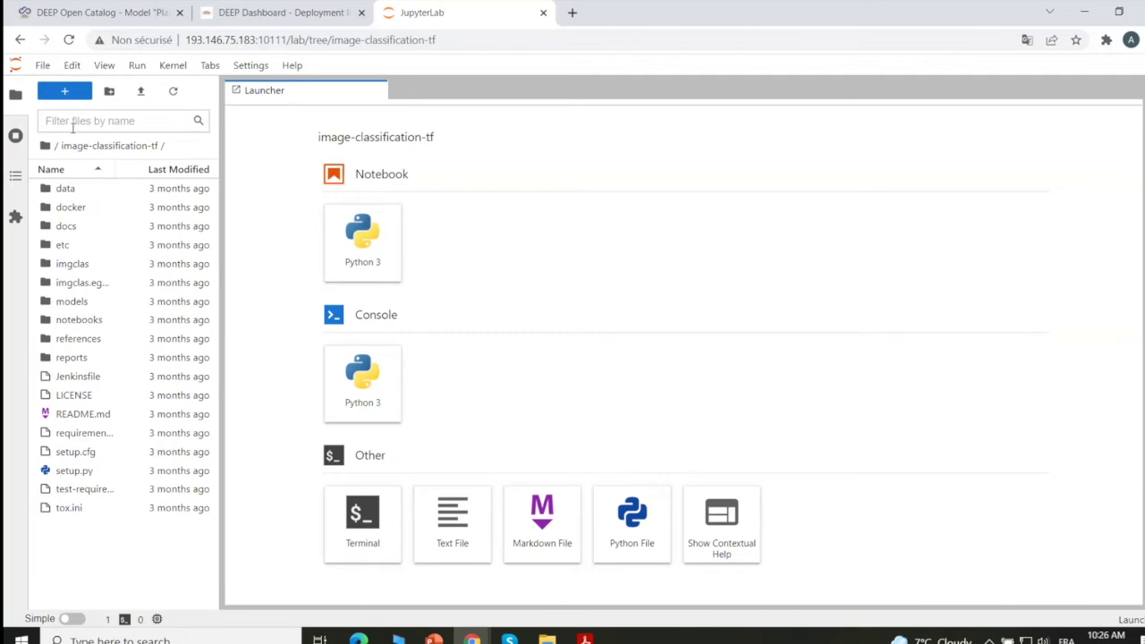
pyautogui.click(45, 145)
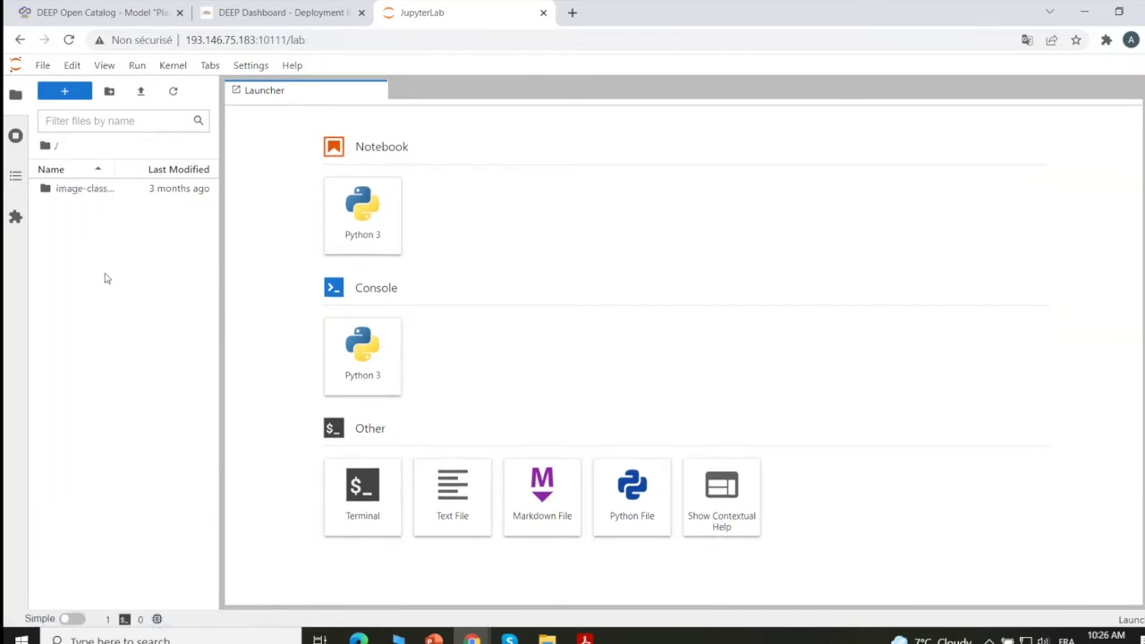
pyautogui.click(84, 197)
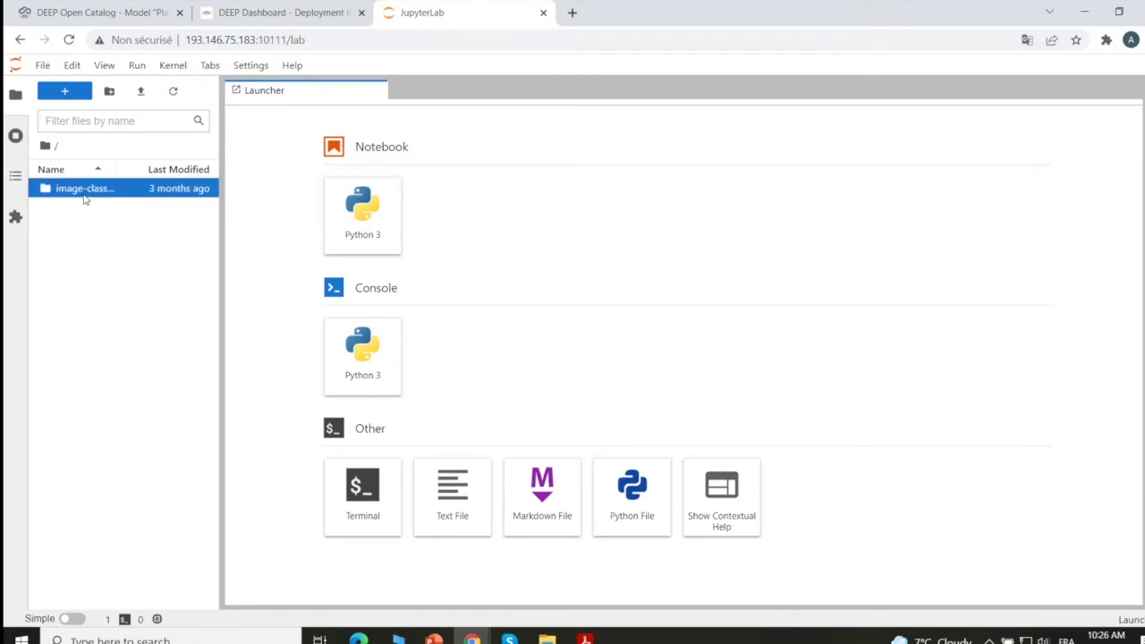
pyautogui.doubleClick(85, 200)
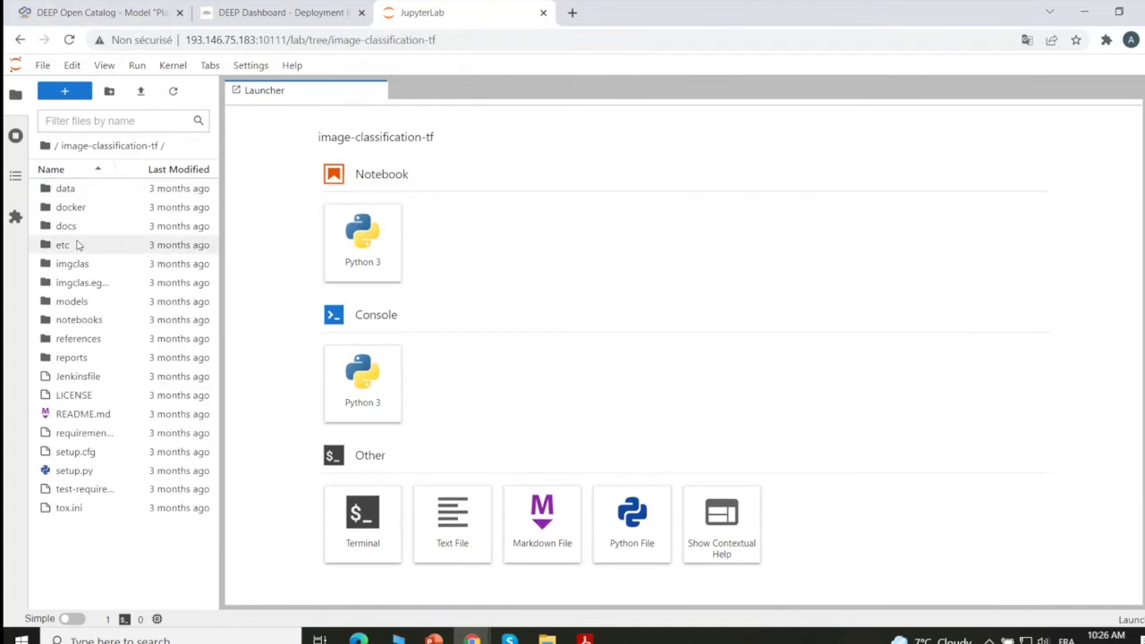
# Step: View the model's GitHub repository from its catalog page to compare its folder contents, and return to JupyterLab
pyautogui.click(81, 12)
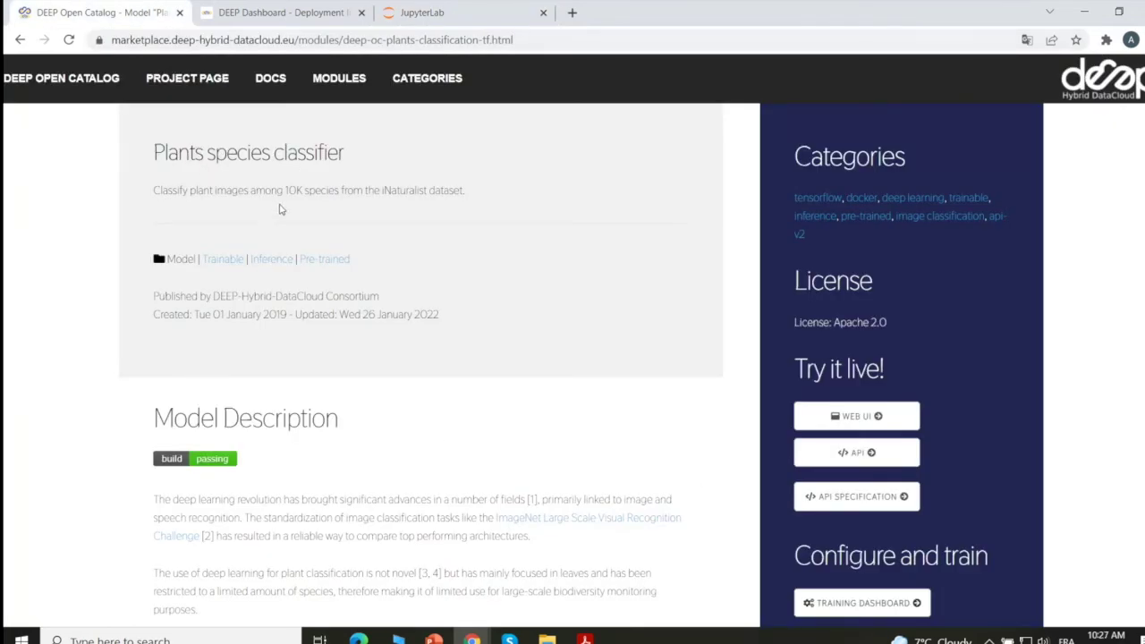
pyautogui.scroll(-2, 906, 476)
pyautogui.click(856, 506)
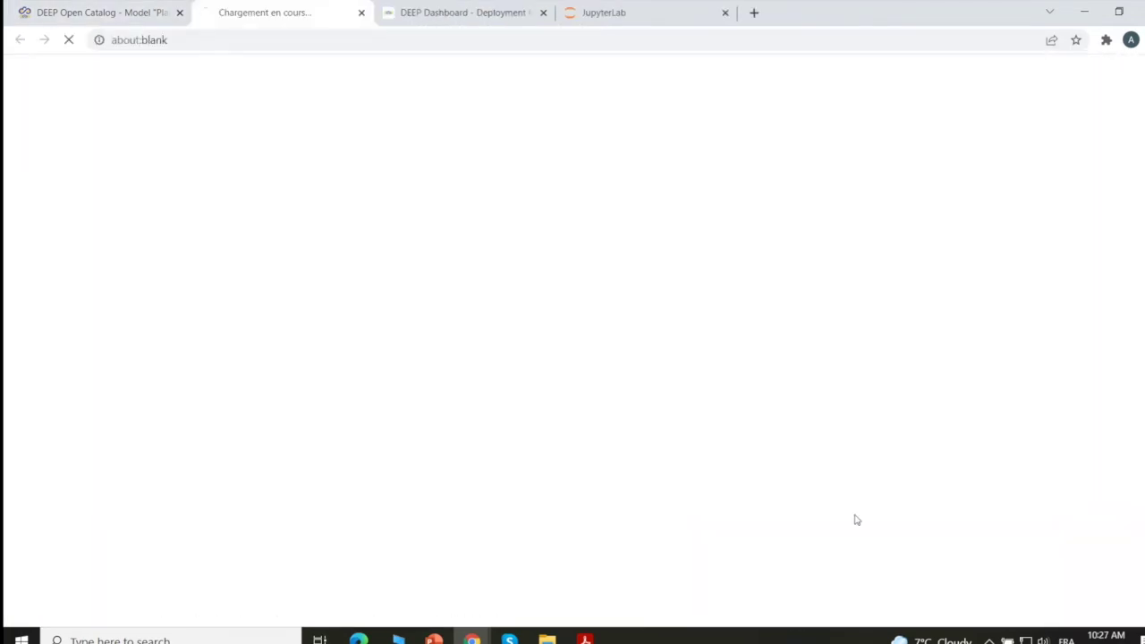
pyautogui.scroll(-2, 135, 256)
pyautogui.scroll(1, 179, 260)
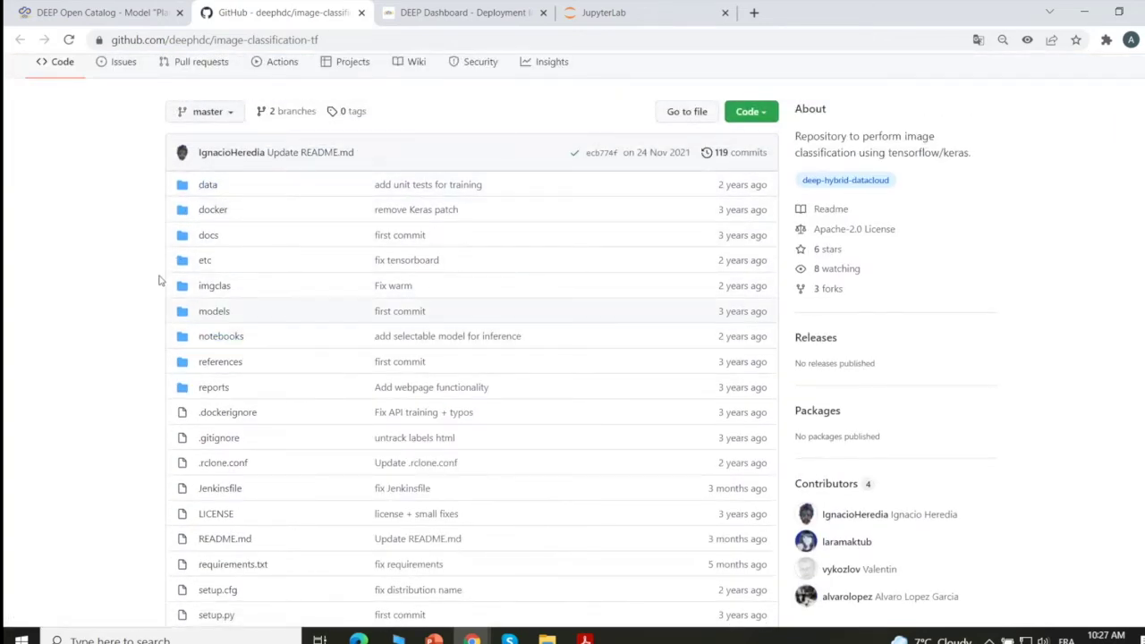
pyautogui.hotkey('ctrl', '4')
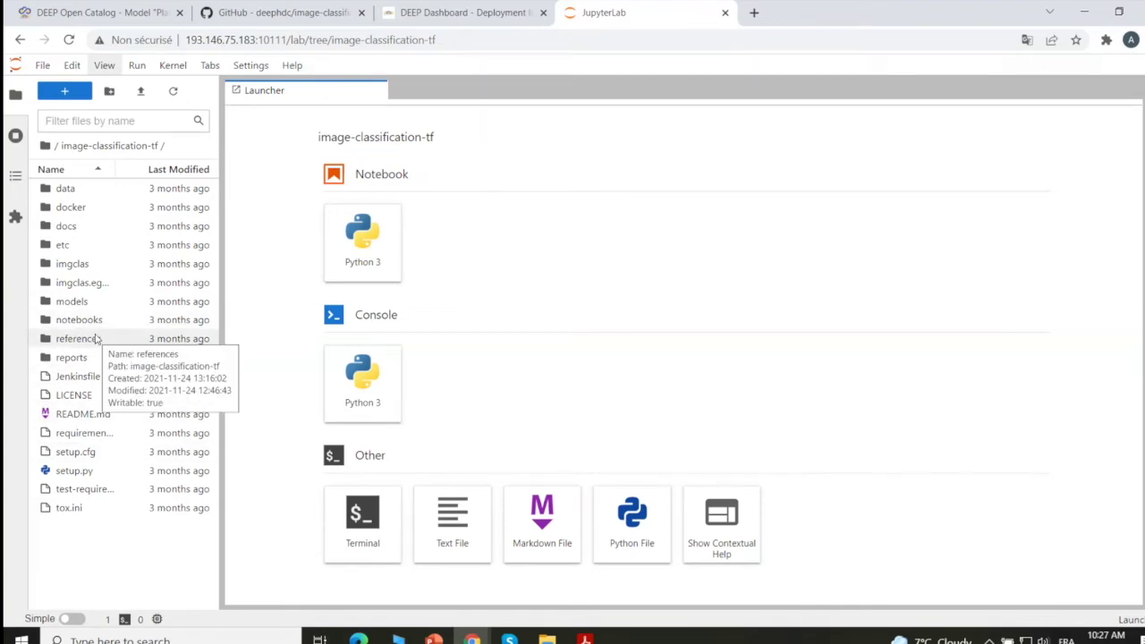
# Step: Browse the data folder of image-classification-tf, viewing the contents of dataset_files and demo-dataset_files
pyautogui.doubleClick(66, 189)
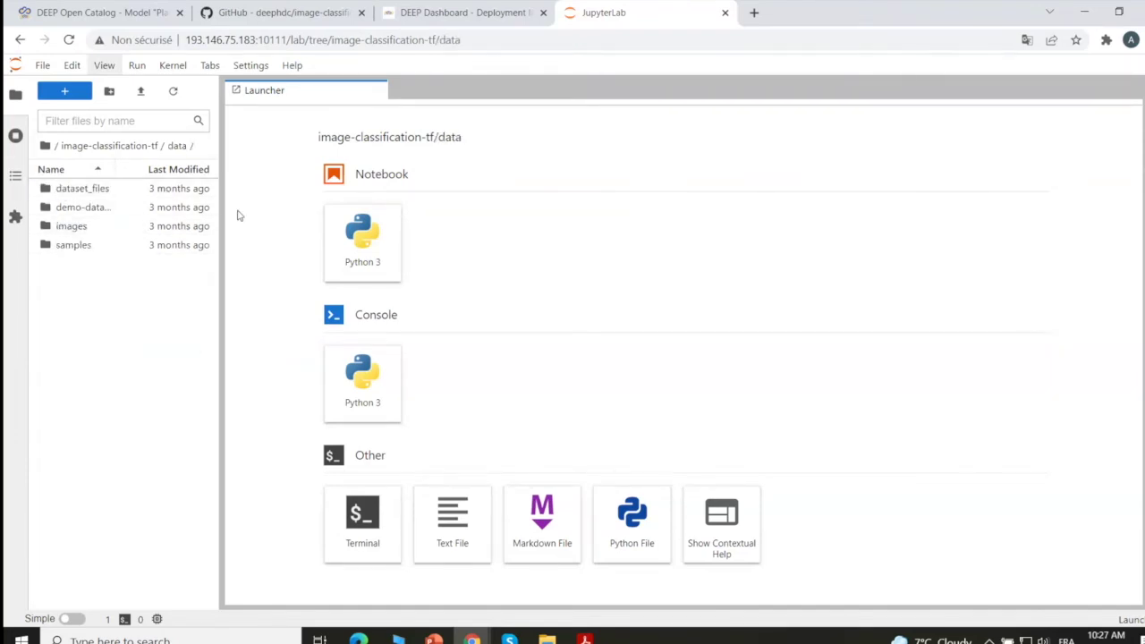
pyautogui.click(113, 146)
pyautogui.doubleClick(69, 189)
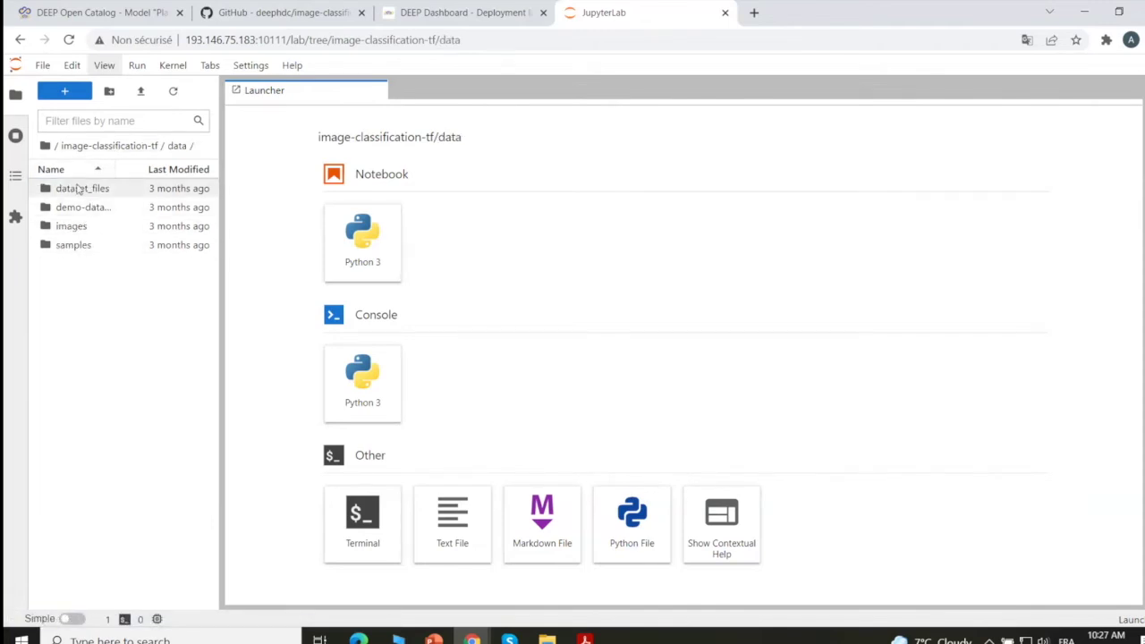
pyautogui.doubleClick(82, 189)
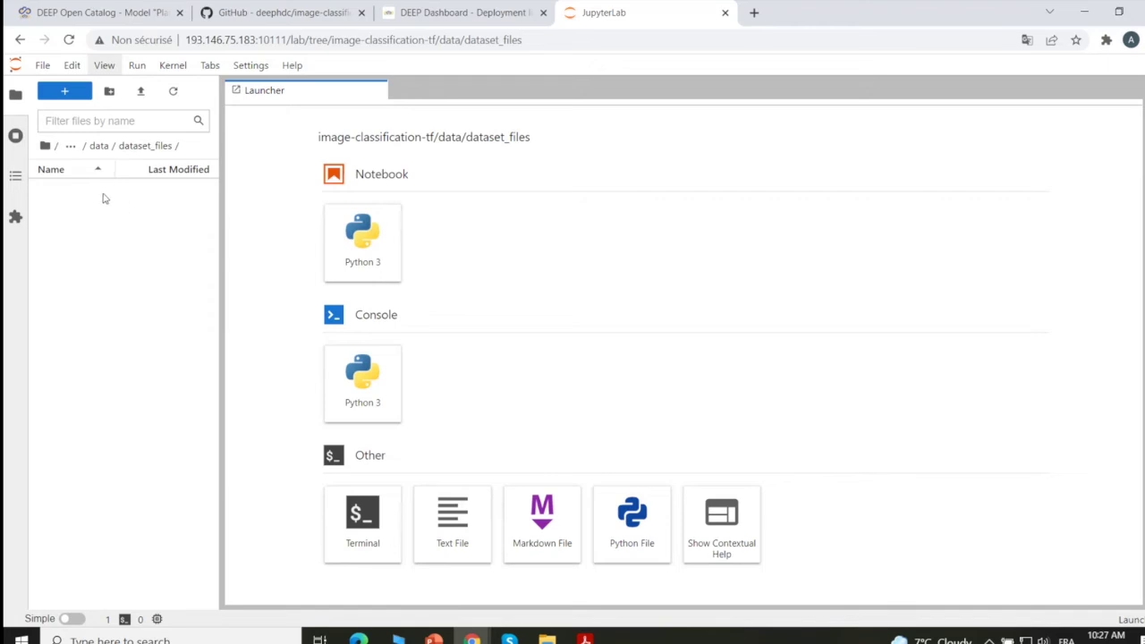
pyautogui.click(93, 150)
pyautogui.doubleClick(85, 206)
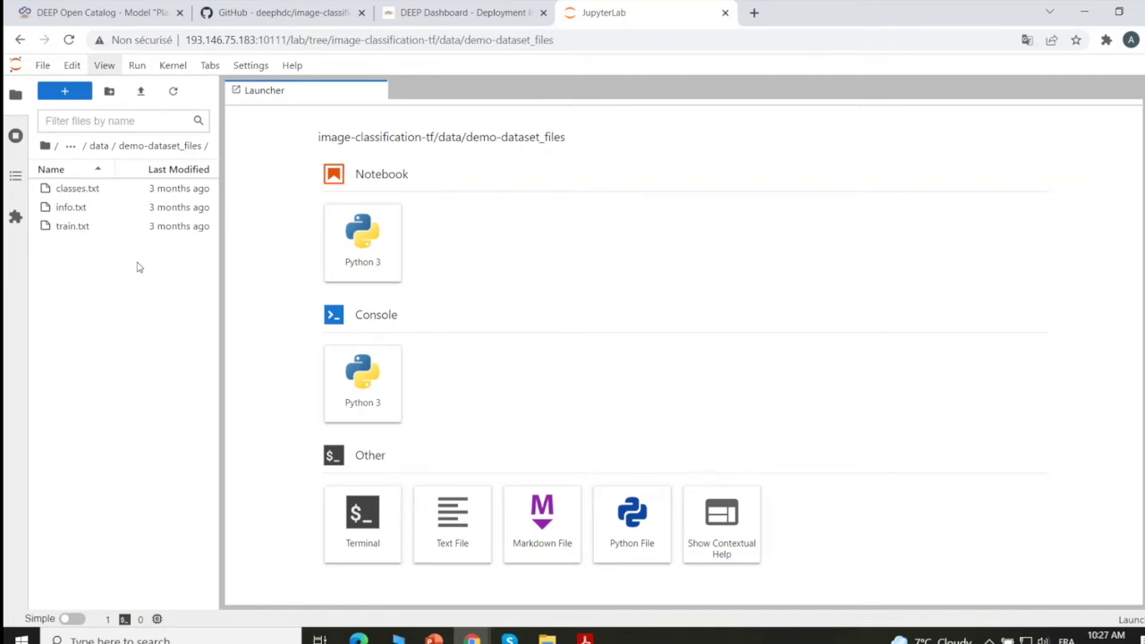
# Step: Open classes.txt from demo-dataset_files and examine the class names it lists
pyautogui.doubleClick(75, 193)
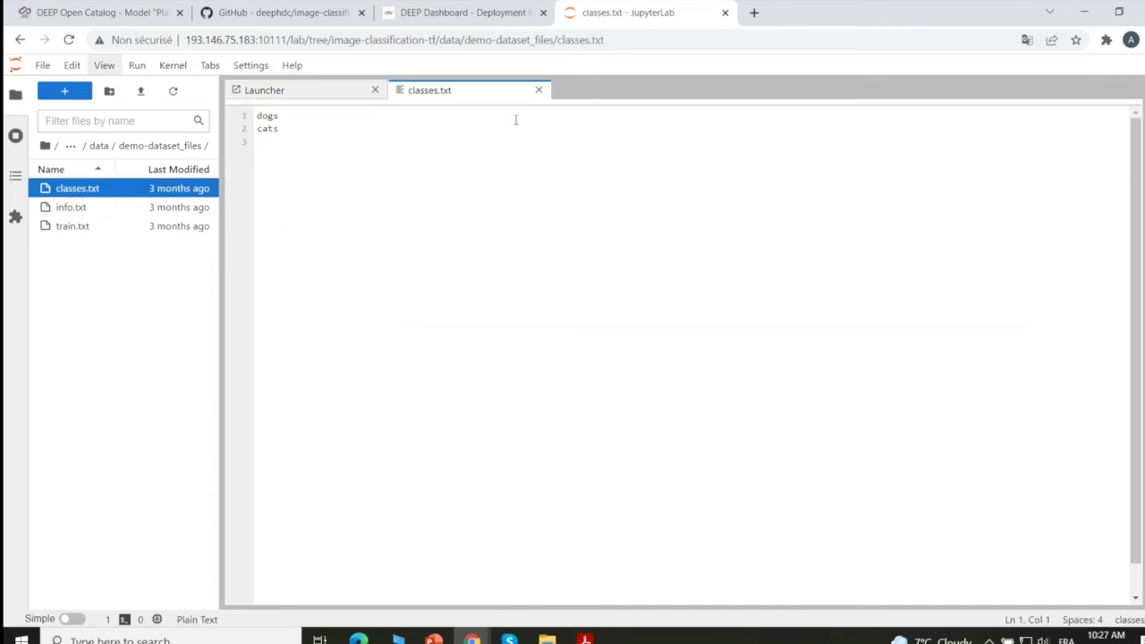
pyautogui.moveTo(279, 115)
pyautogui.mouseDown()
pyautogui.moveTo(251, 115)
pyautogui.moveTo(260, 119)
pyautogui.mouseUp()
pyautogui.click(290, 128)
pyautogui.hotkey('ctrl', 'a')
pyautogui.click(289, 125)
pyautogui.click(289, 131)
pyautogui.click(296, 143)
pyautogui.doubleClick(267, 116)
pyautogui.moveTo(283, 129); pyautogui.dragTo(258, 129)
pyautogui.click(280, 177)
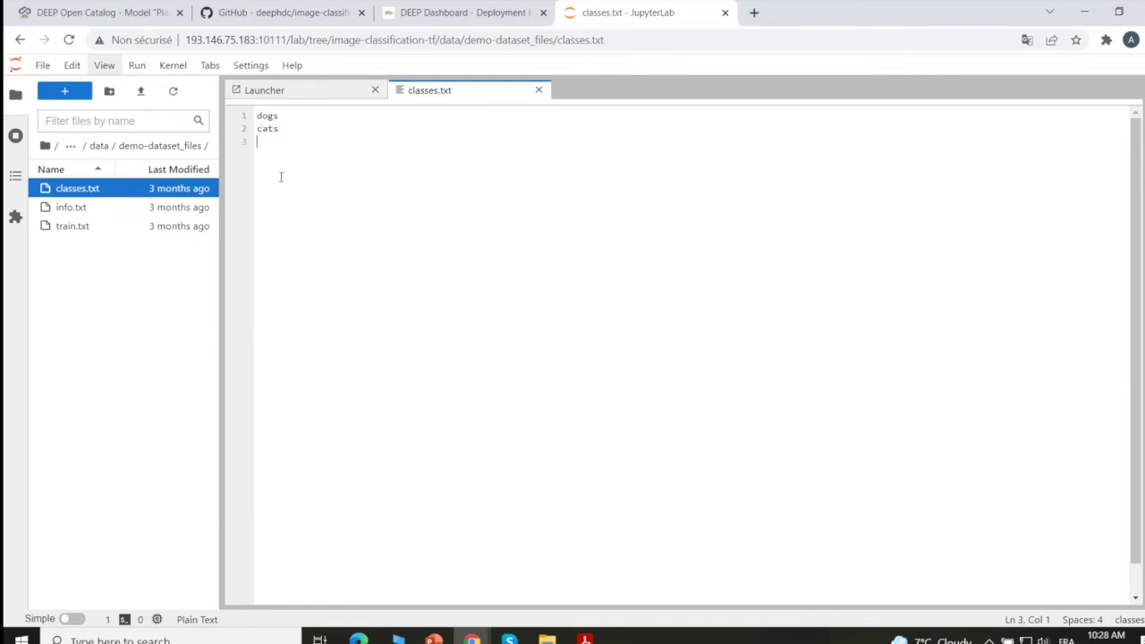
# Step: Open info.txt from demo-dataset_files and read the number of images given for each class
pyautogui.doubleClick(66, 212)
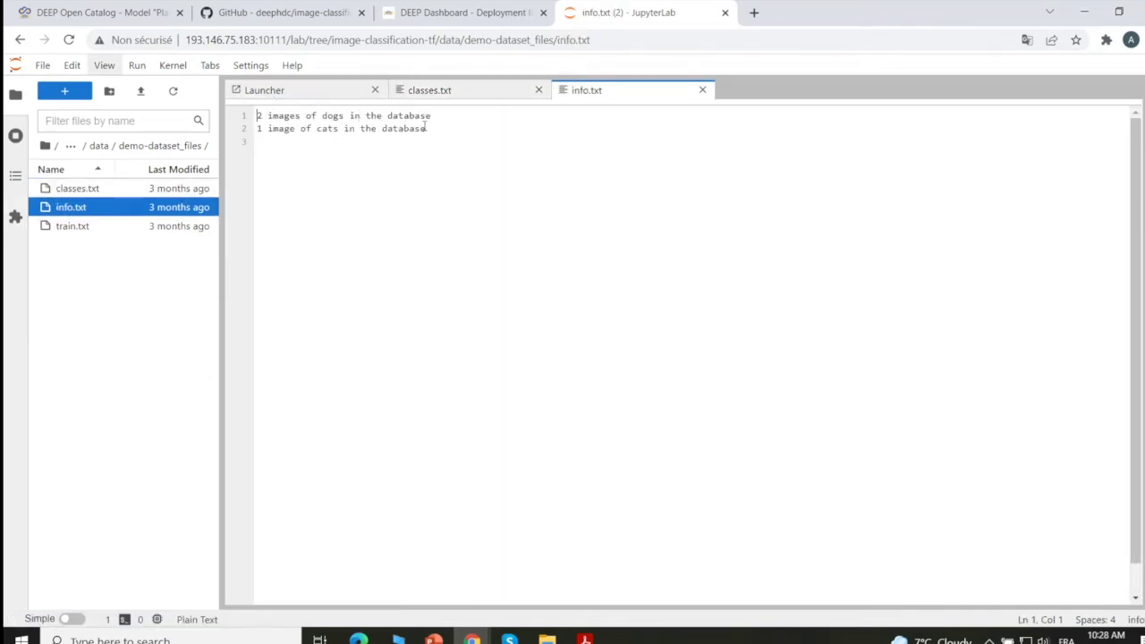
pyautogui.moveTo(431, 115); pyautogui.dragTo(258, 117)
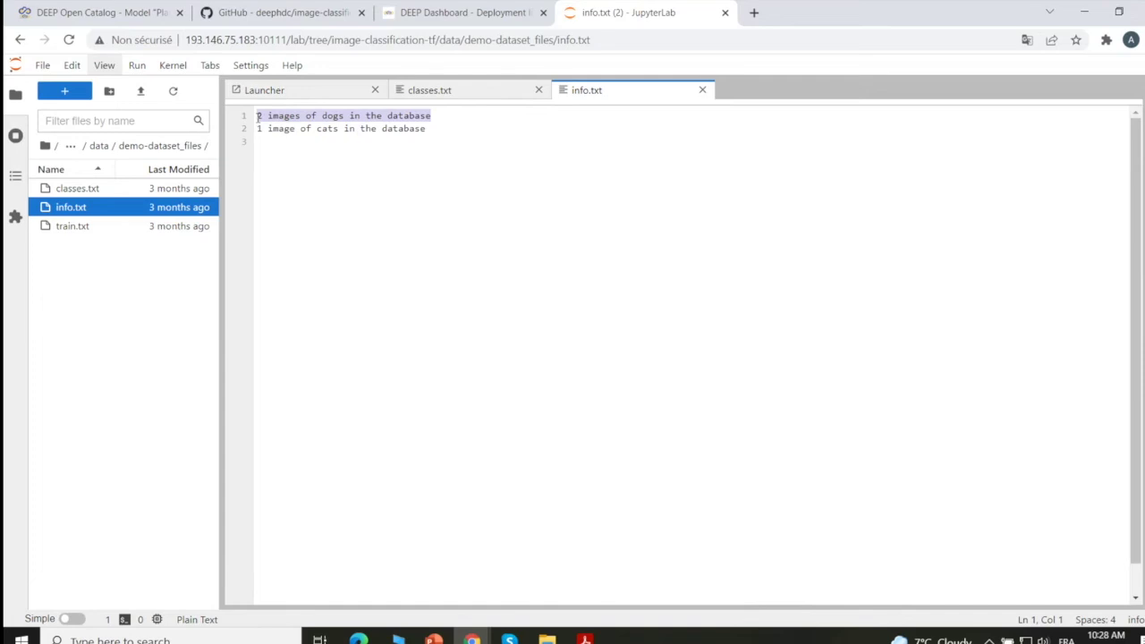
pyautogui.moveTo(438, 128); pyautogui.dragTo(259, 128)
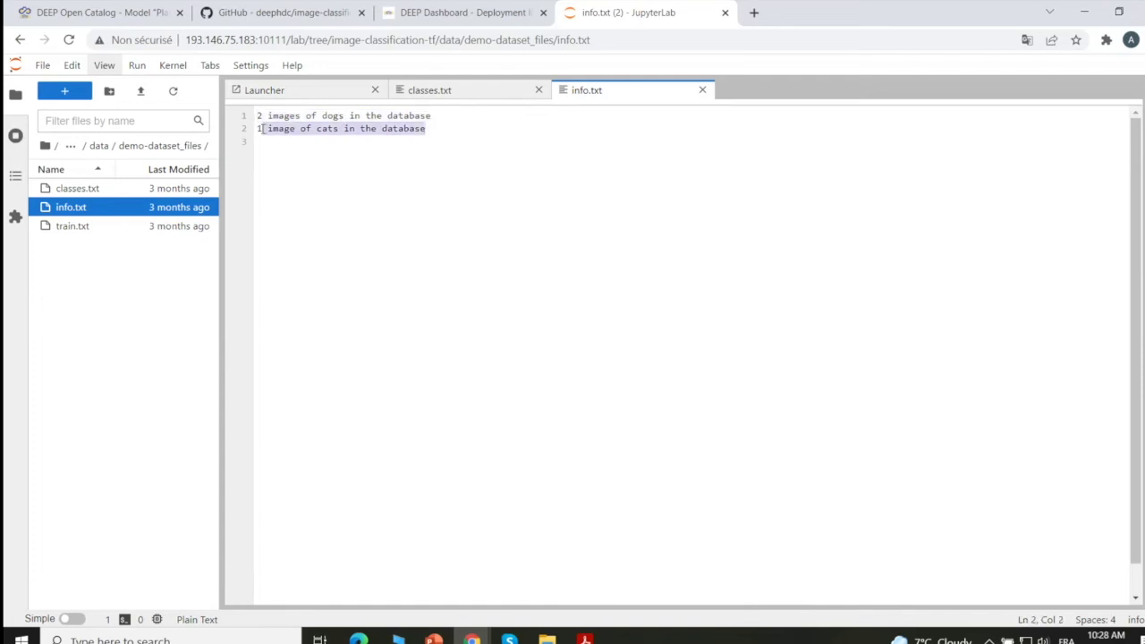
pyautogui.click(280, 144)
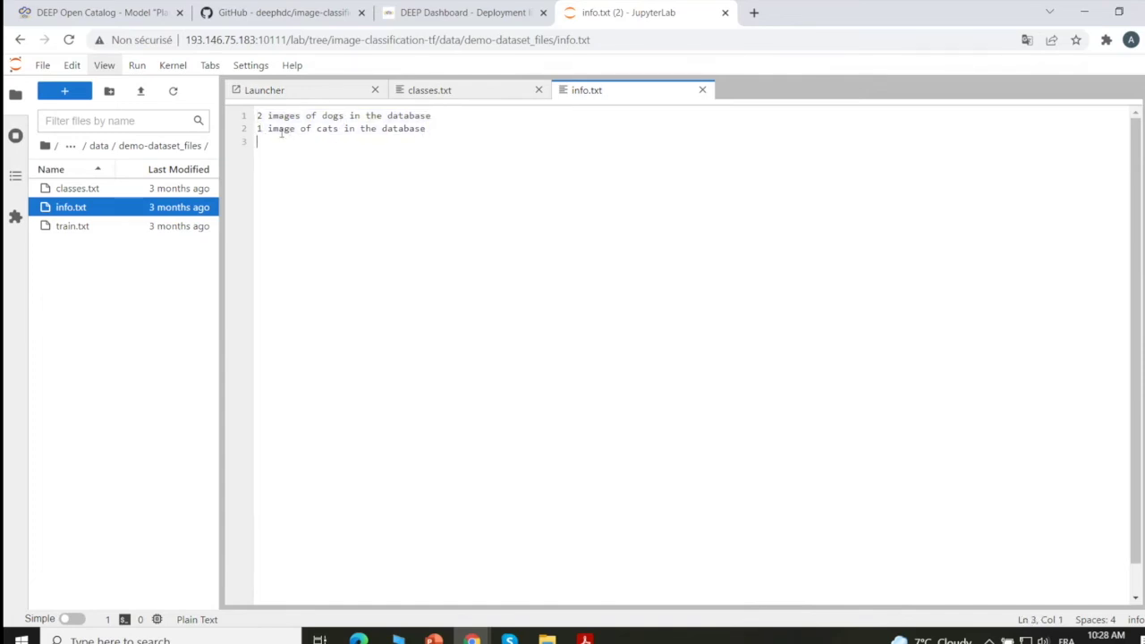
# Step: Open train.txt from demo-dataset_files and examine the image file name and label number on the first line
pyautogui.doubleClick(73, 227)
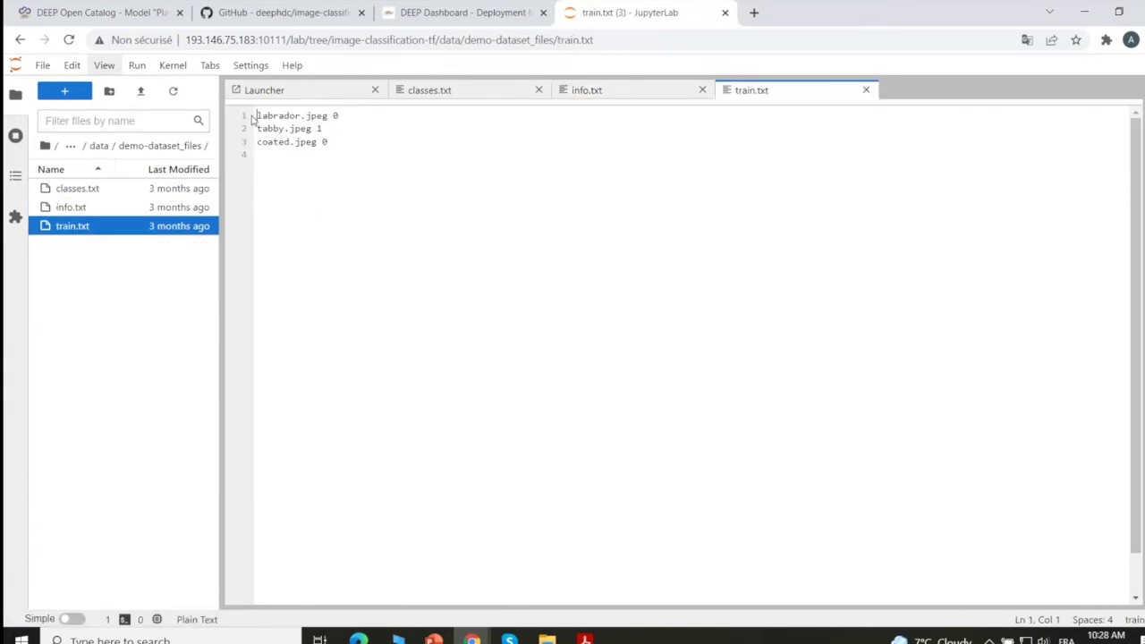
pyautogui.moveTo(256, 115); pyautogui.dragTo(323, 117)
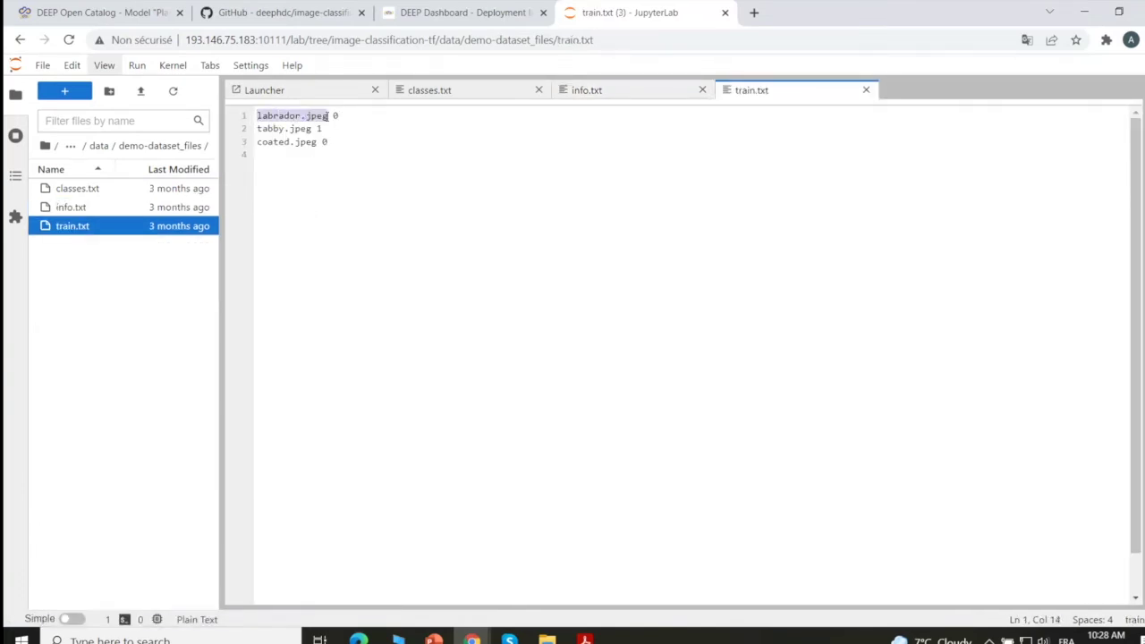
pyautogui.click(321, 126)
pyautogui.click(338, 116)
pyautogui.click(347, 116)
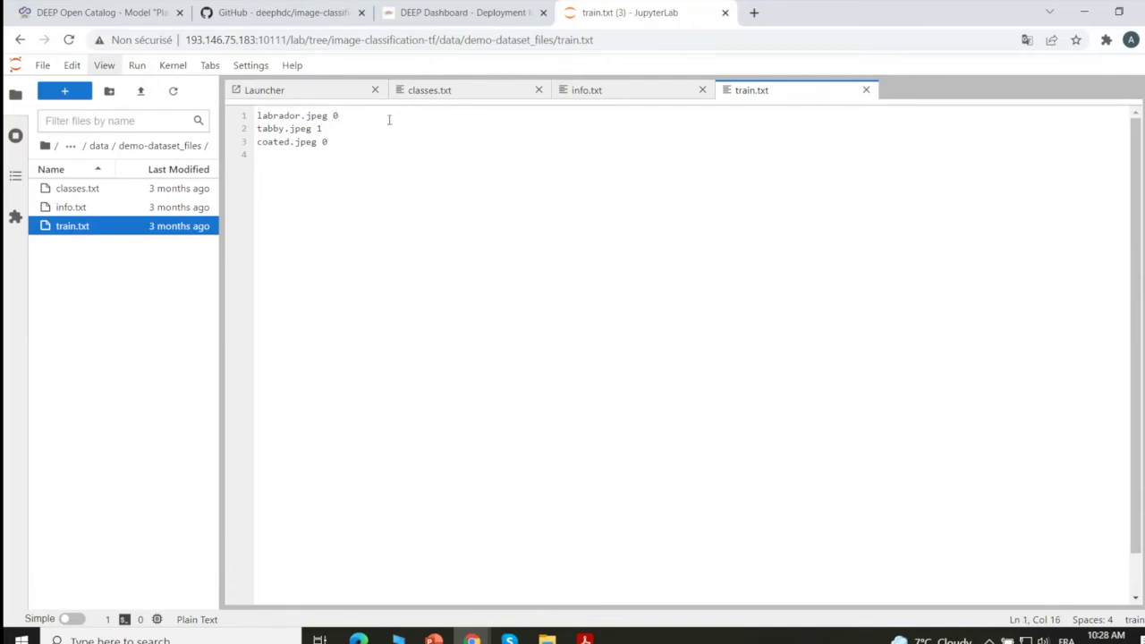
# Step: Compare the class order in classes.txt with the labels of the train.txt entries, and close the three text files
pyautogui.click(429, 90)
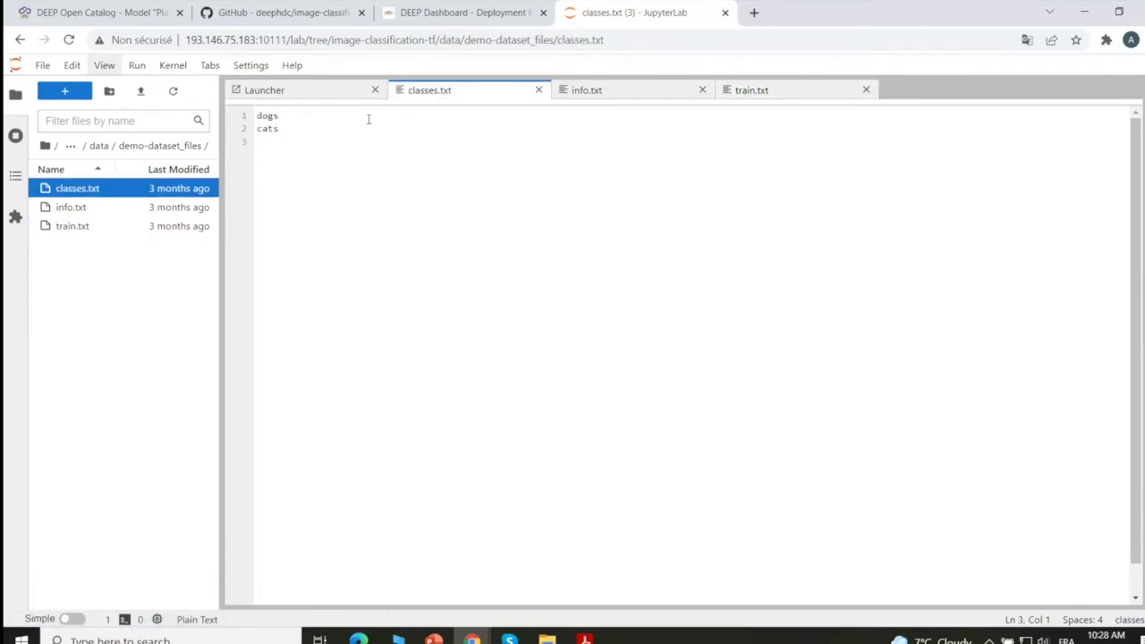
pyautogui.moveTo(280, 116); pyautogui.dragTo(248, 120)
pyautogui.click(281, 115)
pyautogui.click(752, 90)
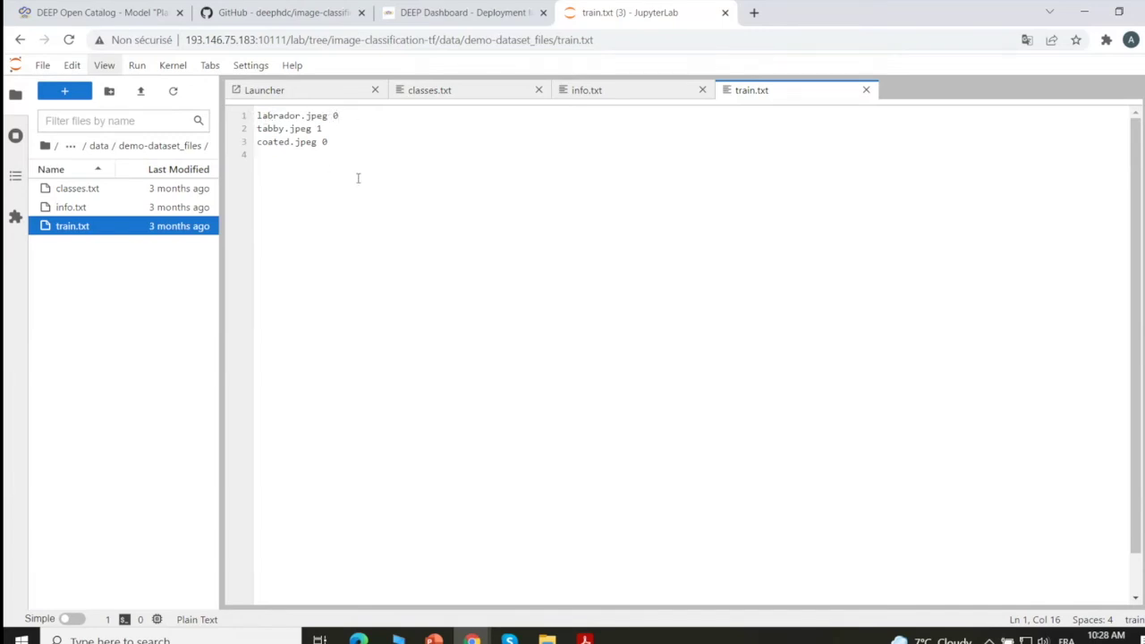
pyautogui.moveTo(320, 129); pyautogui.dragTo(258, 131)
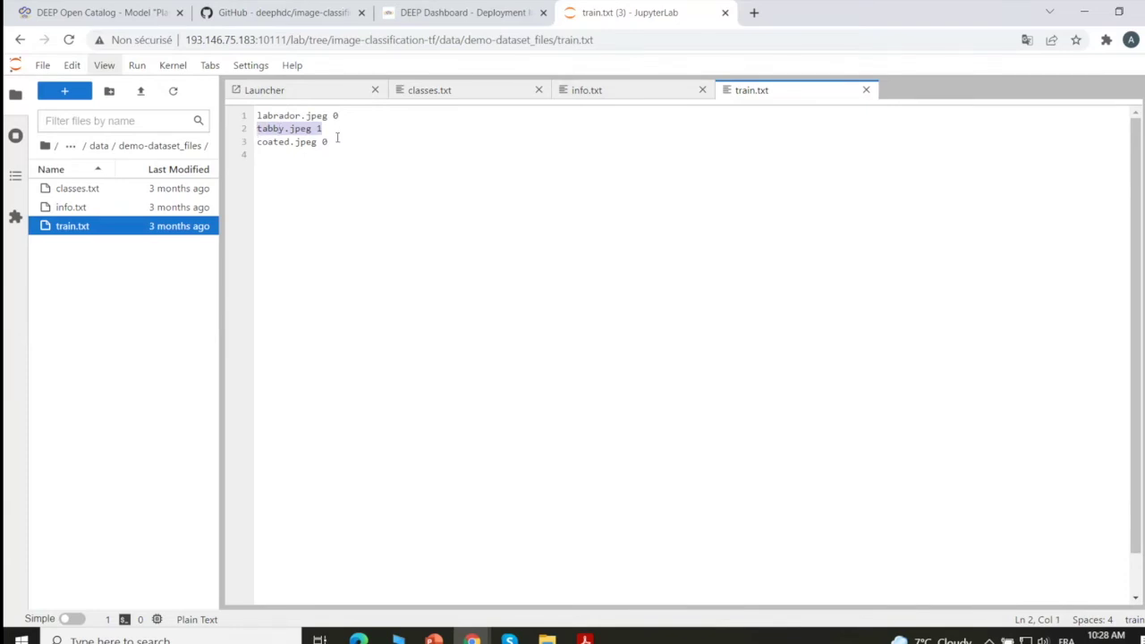
pyautogui.moveTo(346, 145); pyautogui.dragTo(257, 143)
pyautogui.click(327, 162)
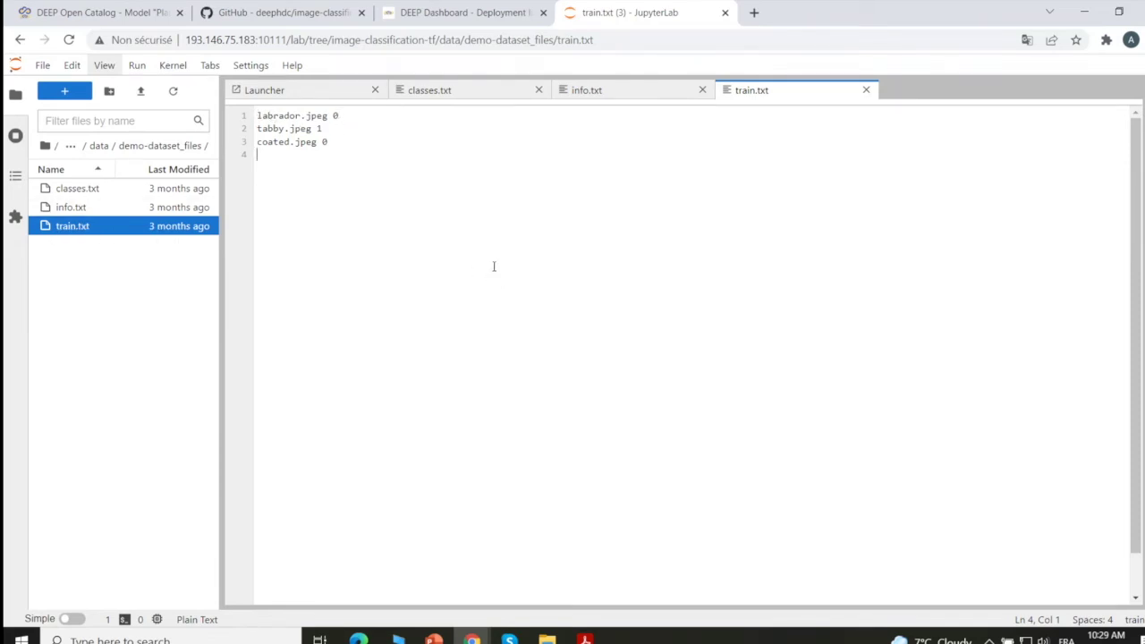
pyautogui.click(866, 89)
pyautogui.click(702, 90)
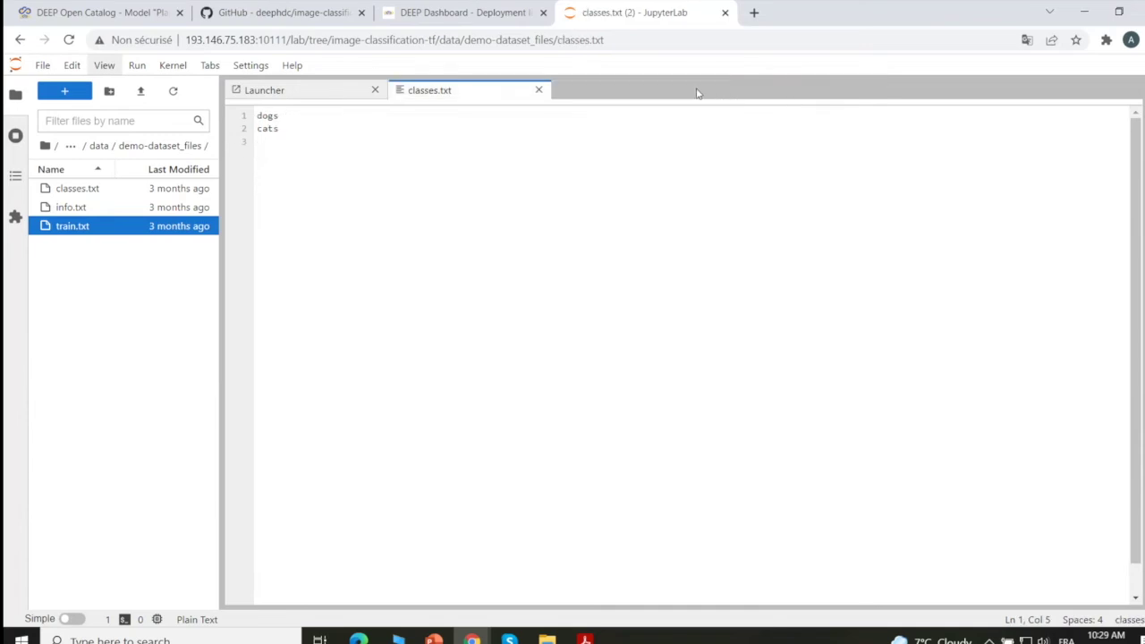
pyautogui.click(539, 91)
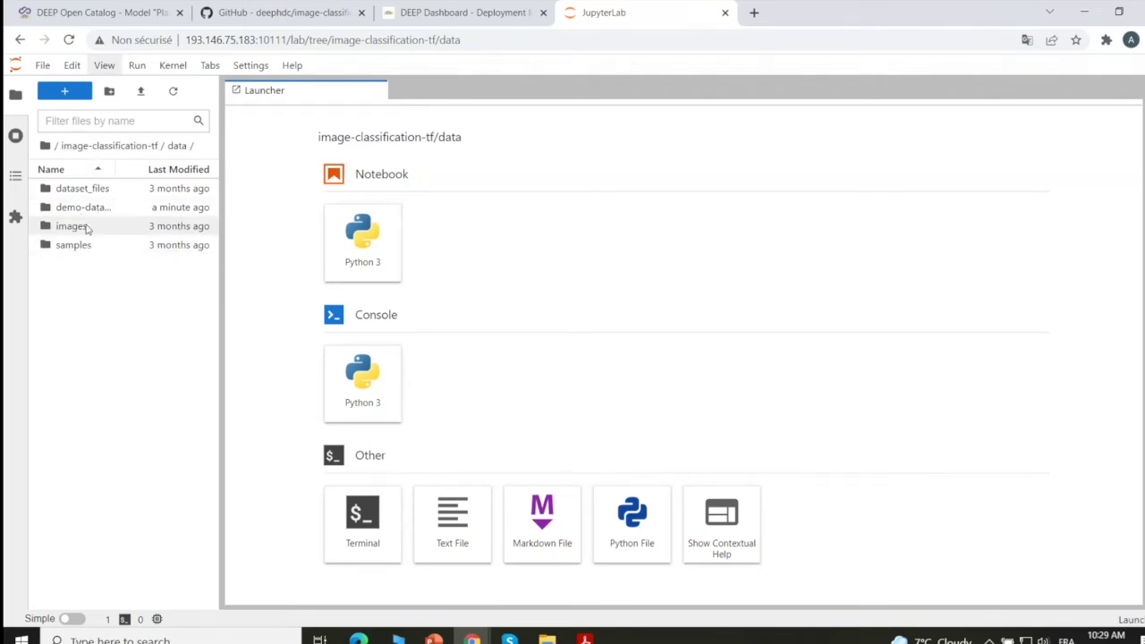
# Step: Copy classes.txt, info.txt and train.txt from data/demo-dataset_files into data/dataset_files
pyautogui.doubleClick(78, 207)
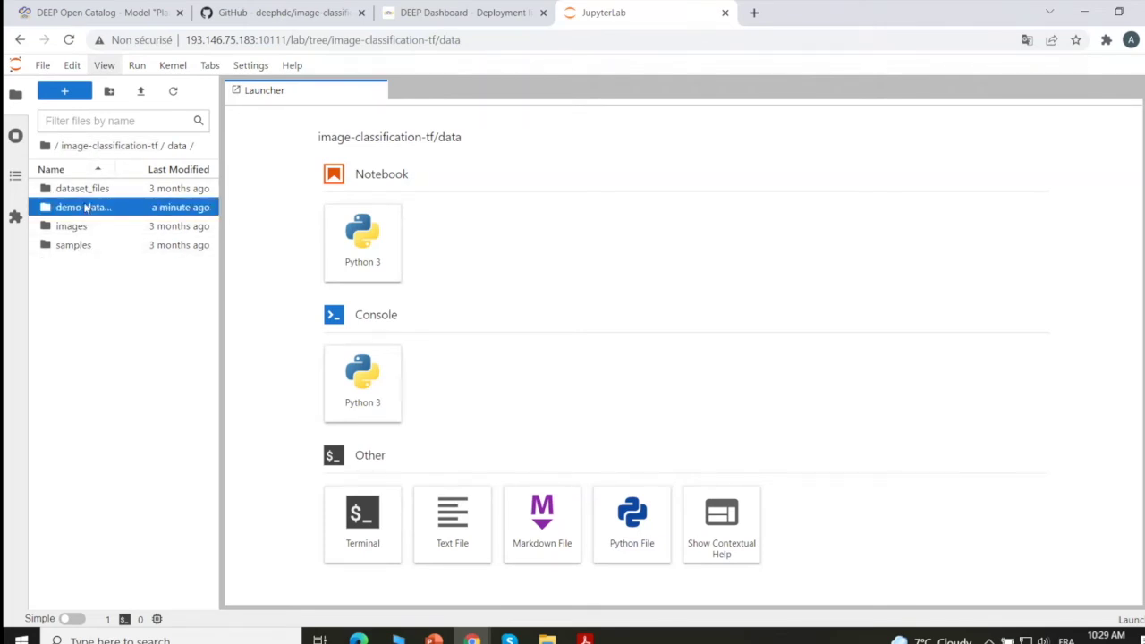
pyautogui.click(81, 193)
pyautogui.keyDown('shift'); pyautogui.click(77, 207); pyautogui.keyUp('shift')
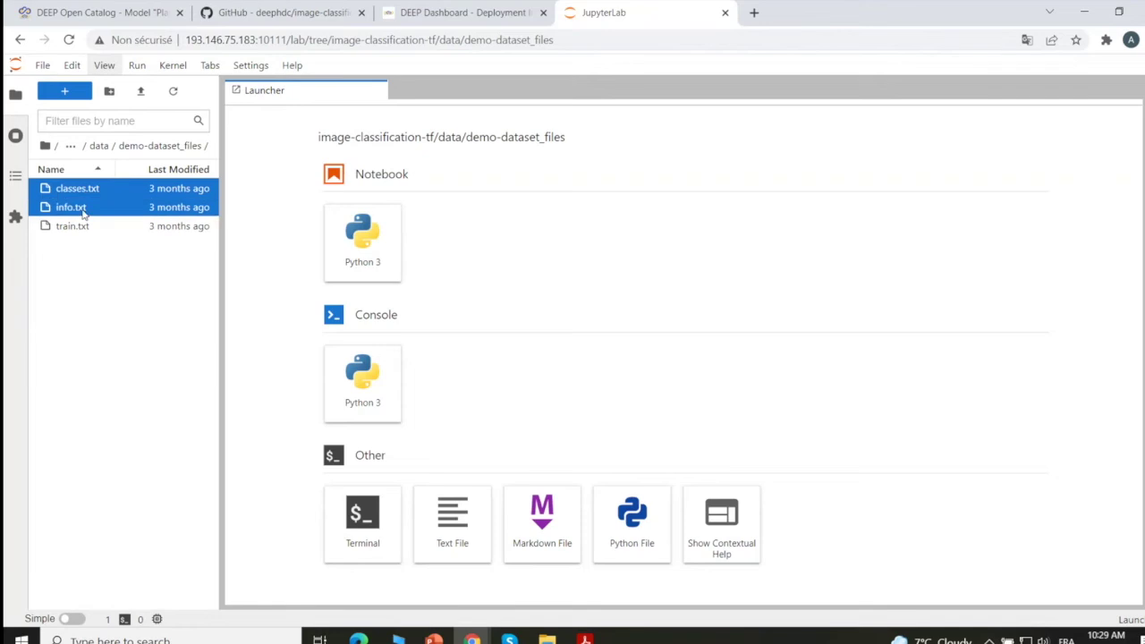
pyautogui.keyDown('shift'); pyautogui.click(75, 226); pyautogui.keyUp('shift')
pyautogui.rightClick(80, 209)
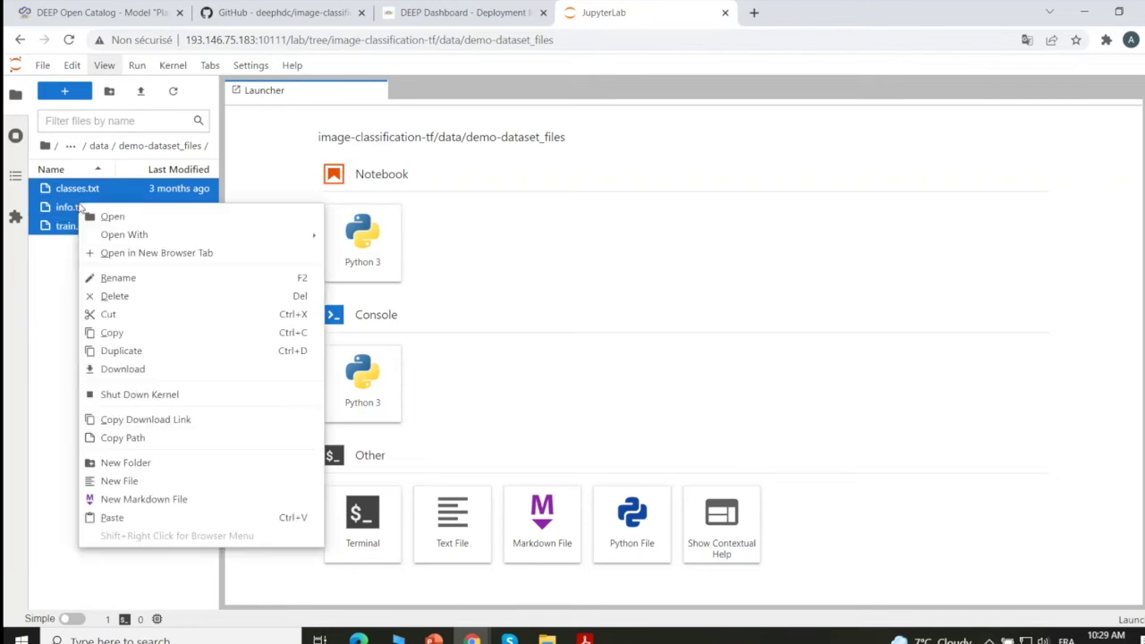
pyautogui.click(116, 336)
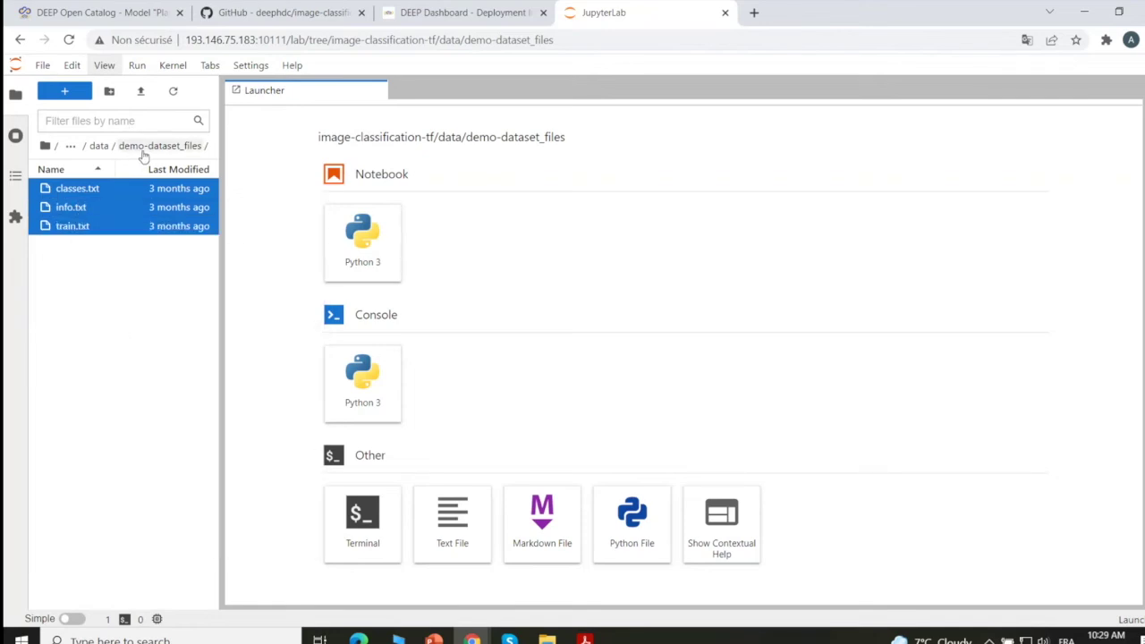
pyautogui.click(98, 147)
pyautogui.click(80, 190)
pyautogui.doubleClick(80, 189)
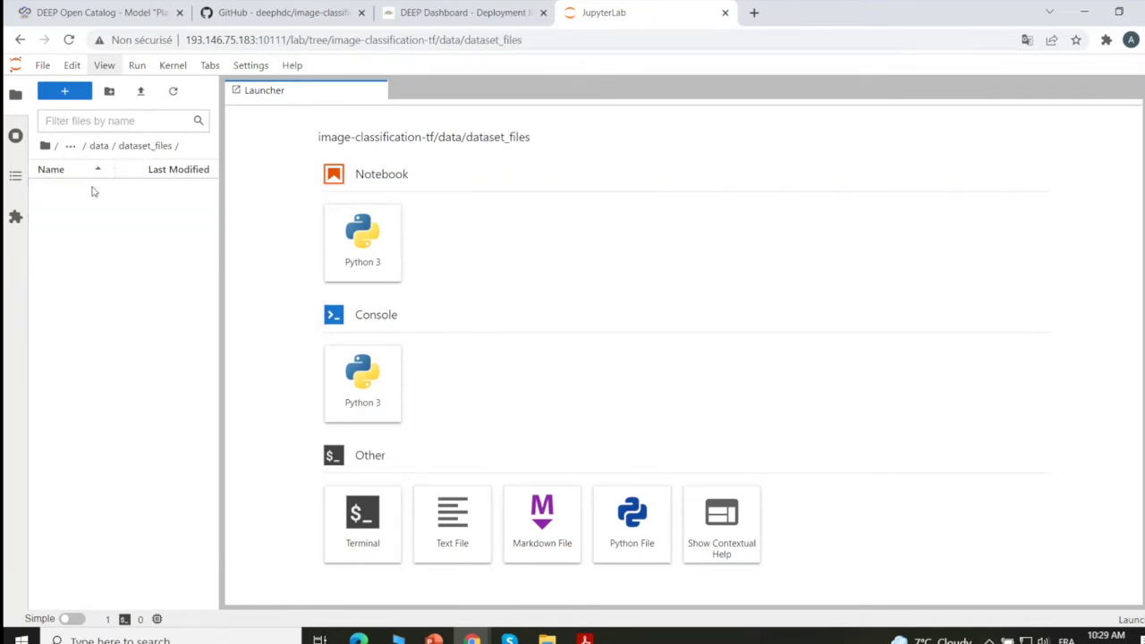
pyautogui.rightClick(91, 213)
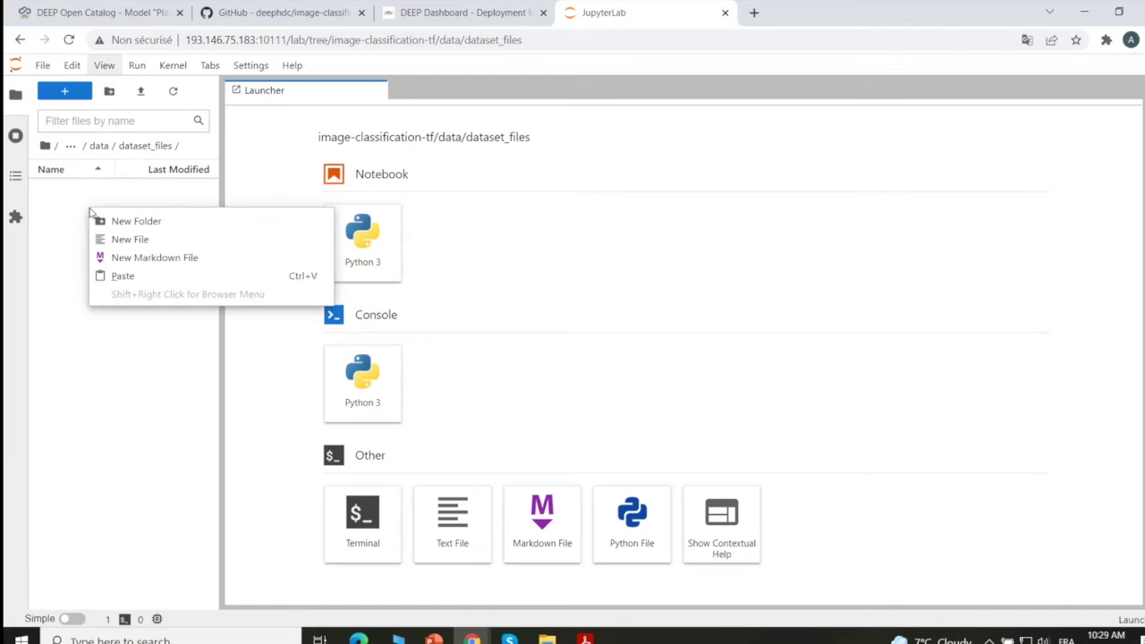
pyautogui.click(122, 275)
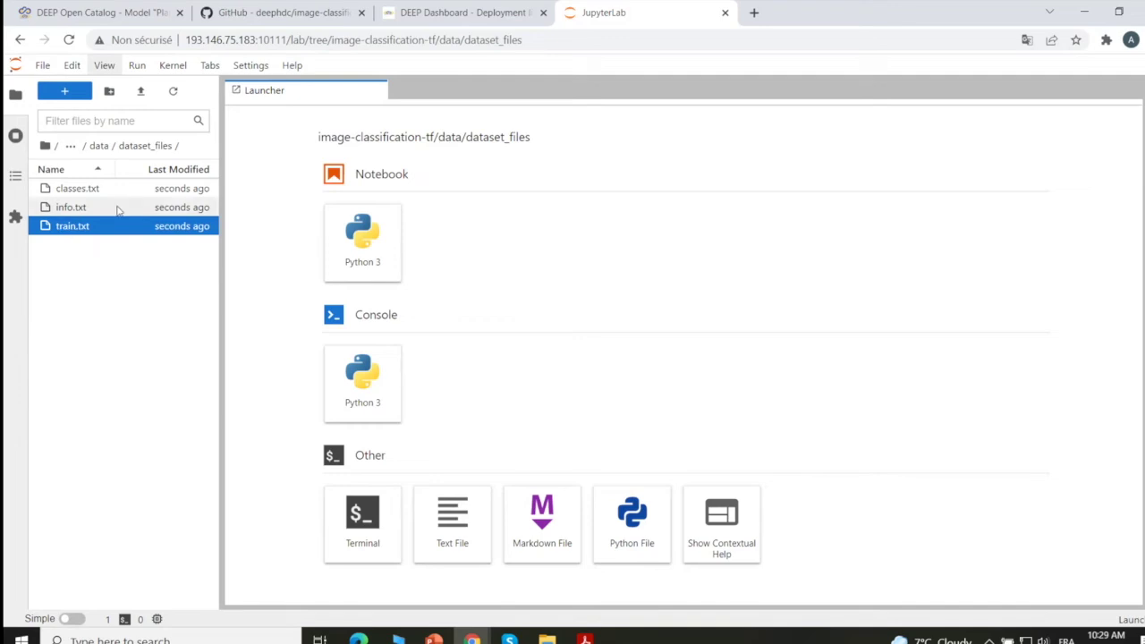
# Step: Check the contents of the images folder inside data, and open the samples folder
pyautogui.click(99, 145)
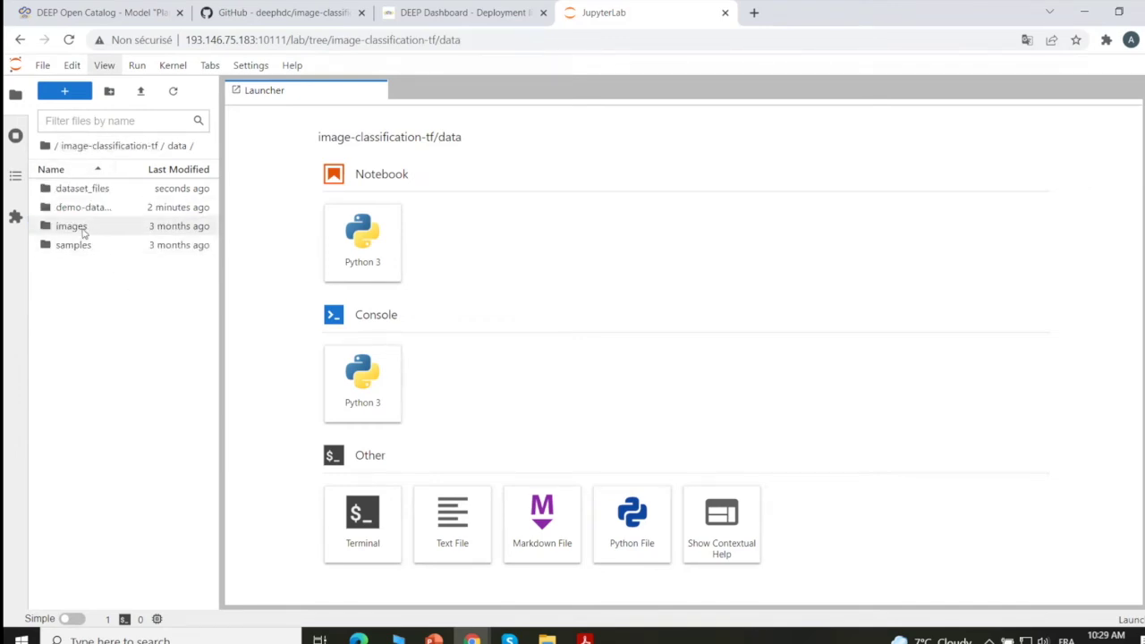
pyautogui.doubleClick(72, 227)
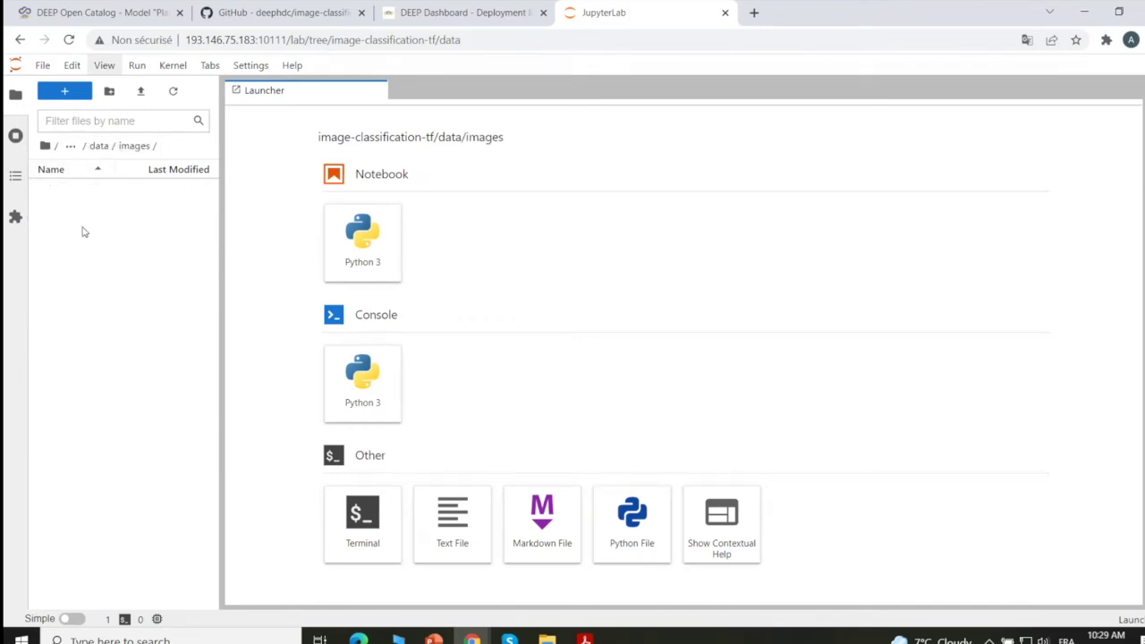
pyautogui.click(100, 145)
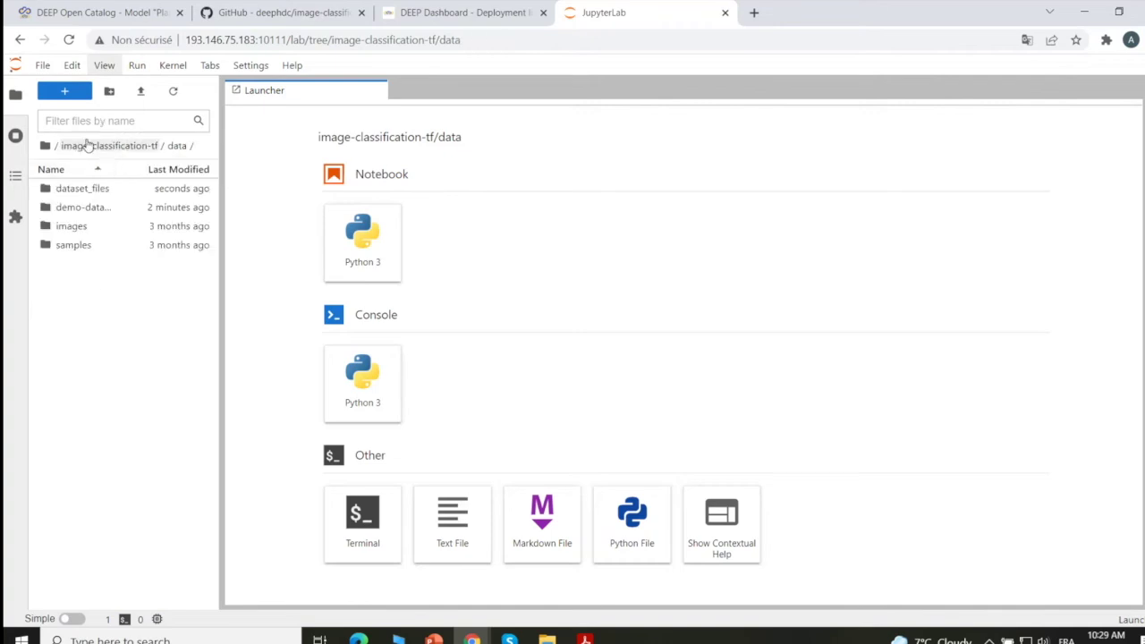
pyautogui.doubleClick(73, 246)
pyautogui.click(89, 195)
pyautogui.hotkey('shift', 'Down')
pyautogui.hotkey('shift', 'Down')
pyautogui.hotkey('shift', 'Down')
pyautogui.rightClick(87, 199)
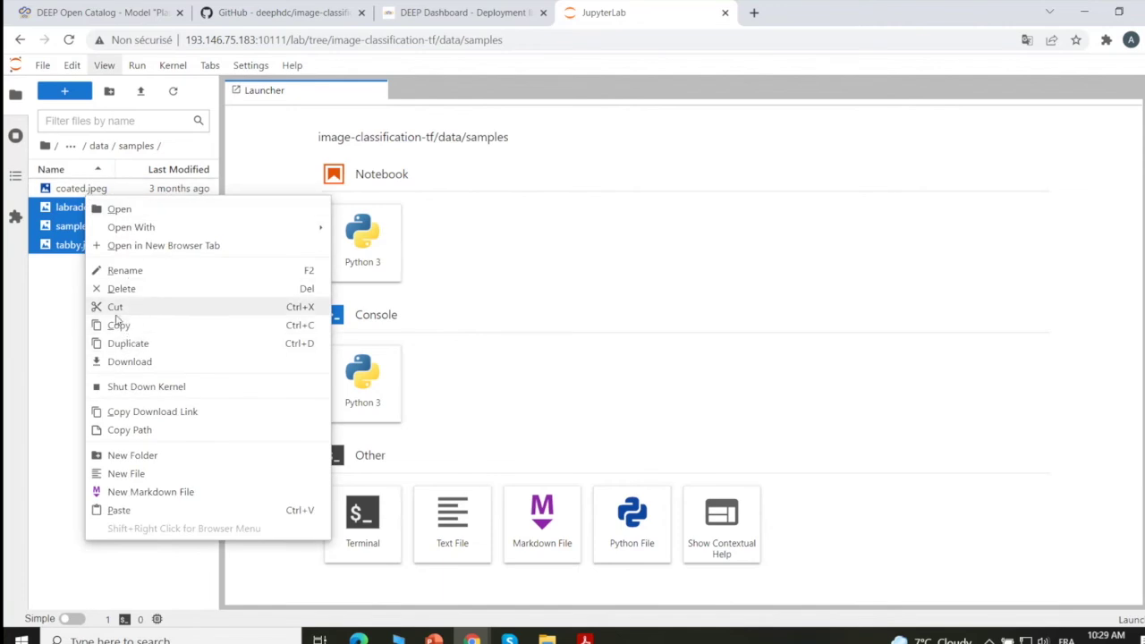
pyautogui.click(84, 280)
# Step: Copy coated.jpeg, labrador.jpeg, sample.jpg and tabby.jpeg from data/samples into data/images
pyautogui.click(89, 188)
pyautogui.hotkey('shift', 'Down')
pyautogui.hotkey('shift', 'Down')
pyautogui.hotkey('shift', 'Down')
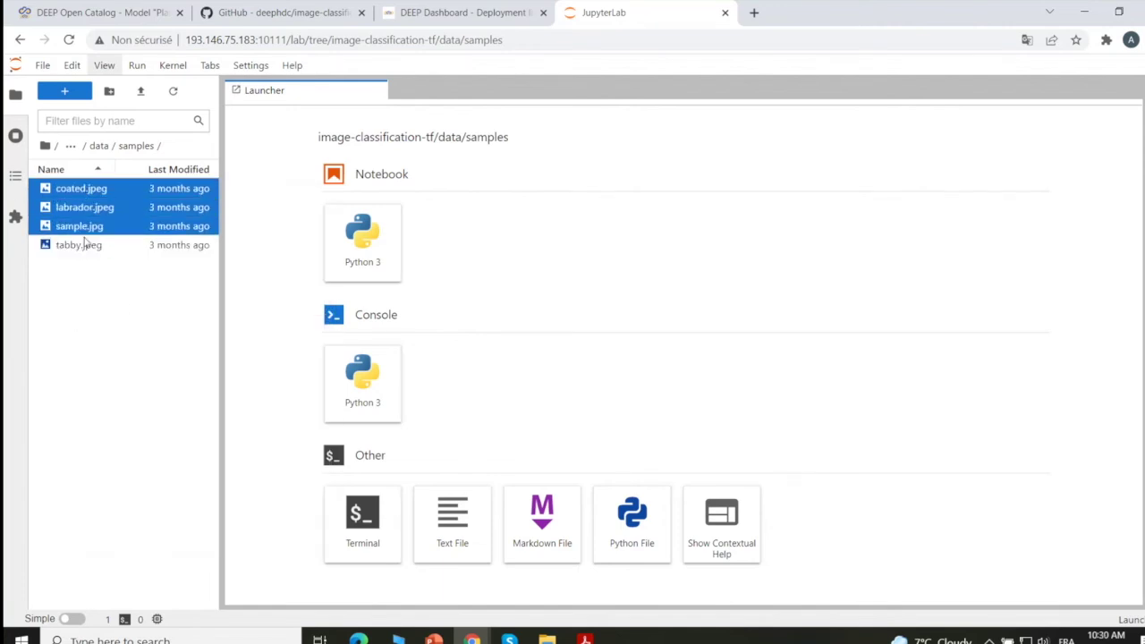
pyautogui.rightClick(86, 223)
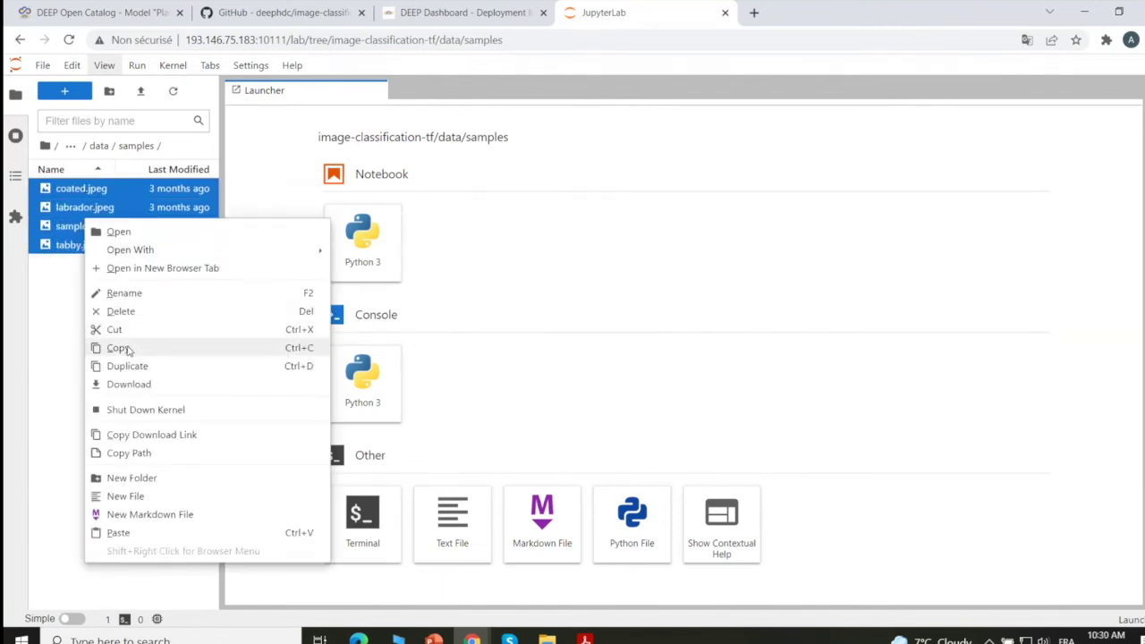
pyautogui.click(128, 348)
pyautogui.click(98, 146)
pyautogui.click(87, 229)
pyautogui.doubleClick(86, 230)
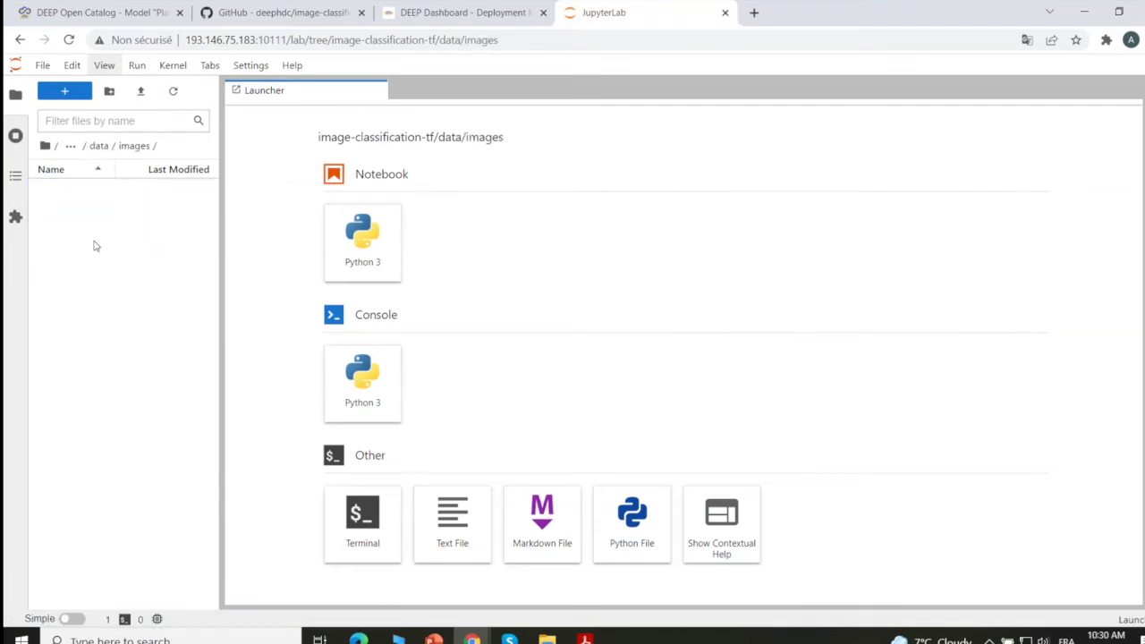
pyautogui.rightClick(93, 216)
pyautogui.click(128, 284)
# Step: View coated.jpeg, labrador.jpeg, sample.jpg and tabby.jpeg in the images folder, and close all four previews
pyautogui.doubleClick(86, 190)
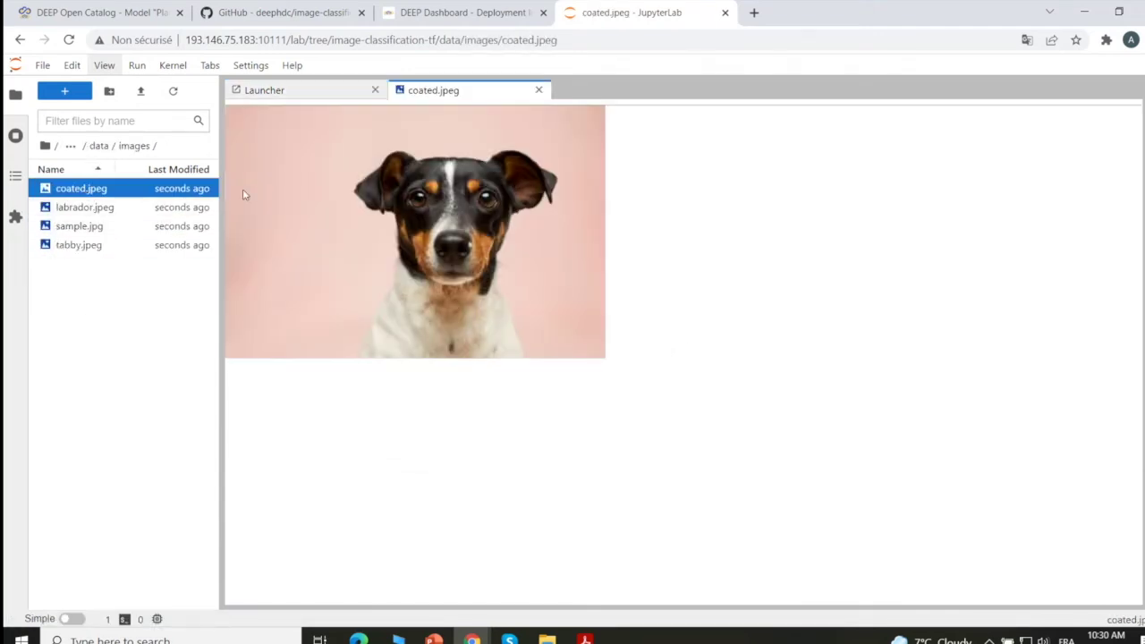
pyautogui.doubleClick(104, 209)
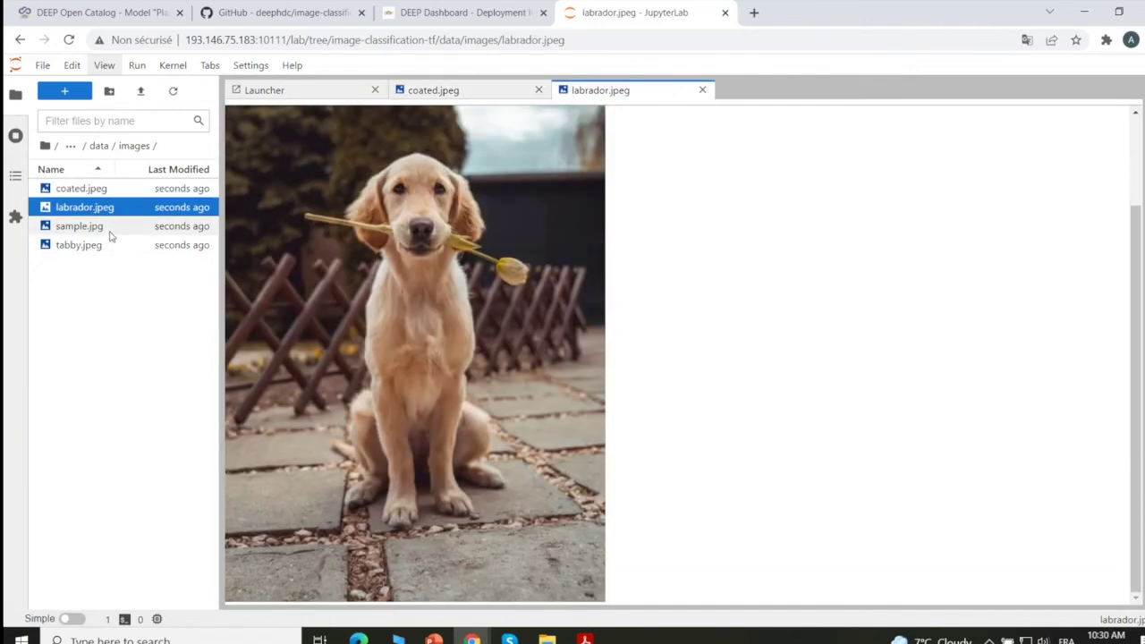
pyautogui.doubleClick(188, 226)
pyautogui.doubleClick(63, 245)
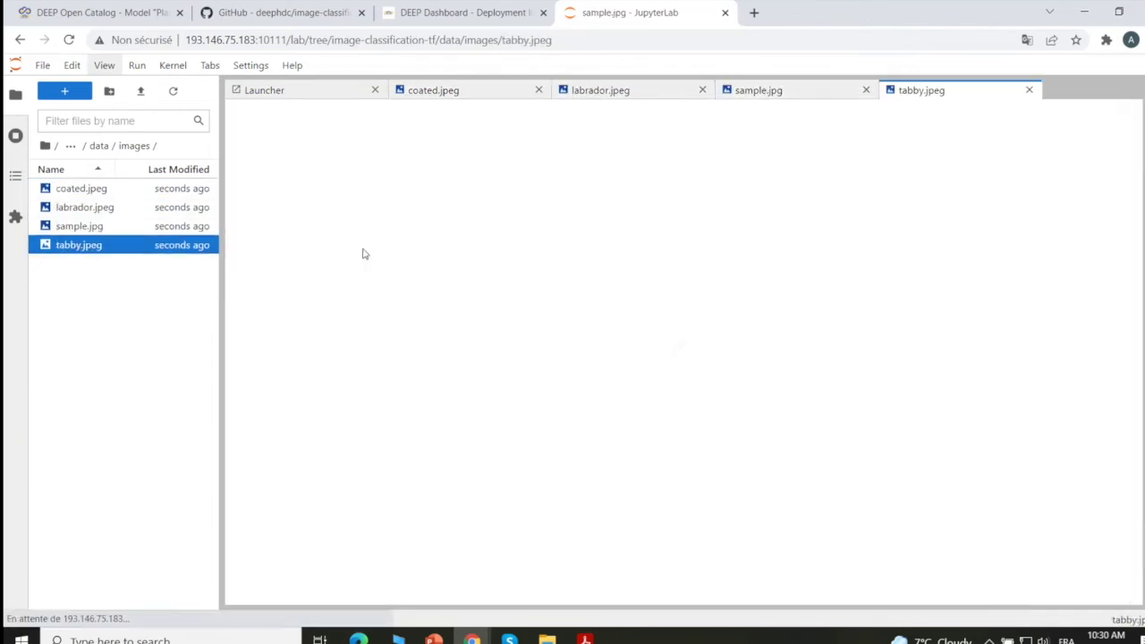
pyautogui.click(1028, 89)
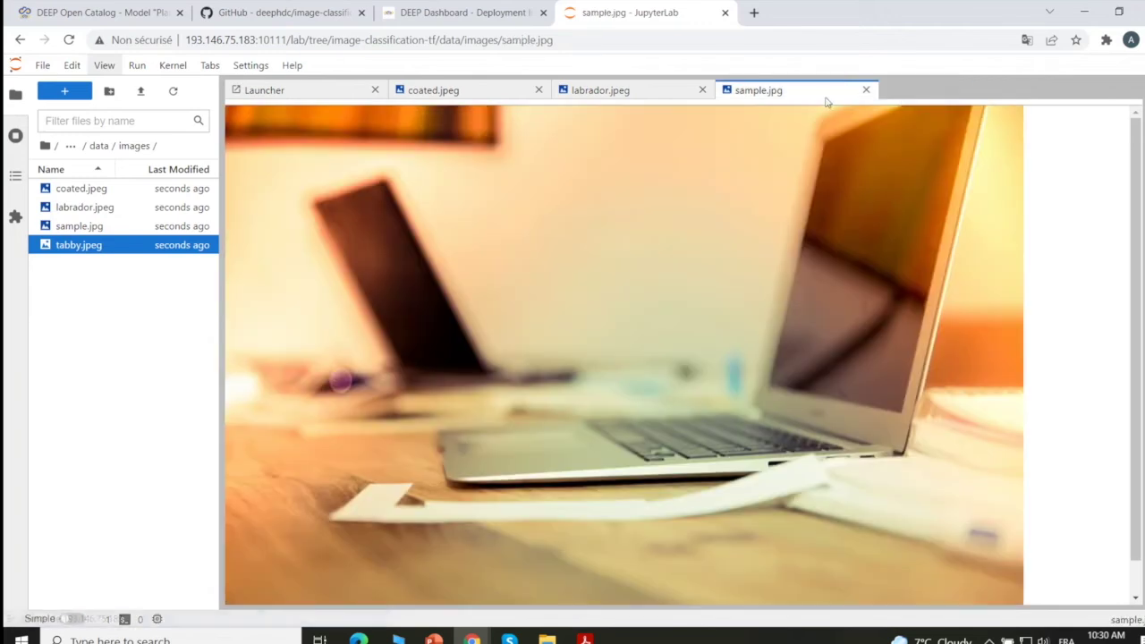
pyautogui.click(866, 90)
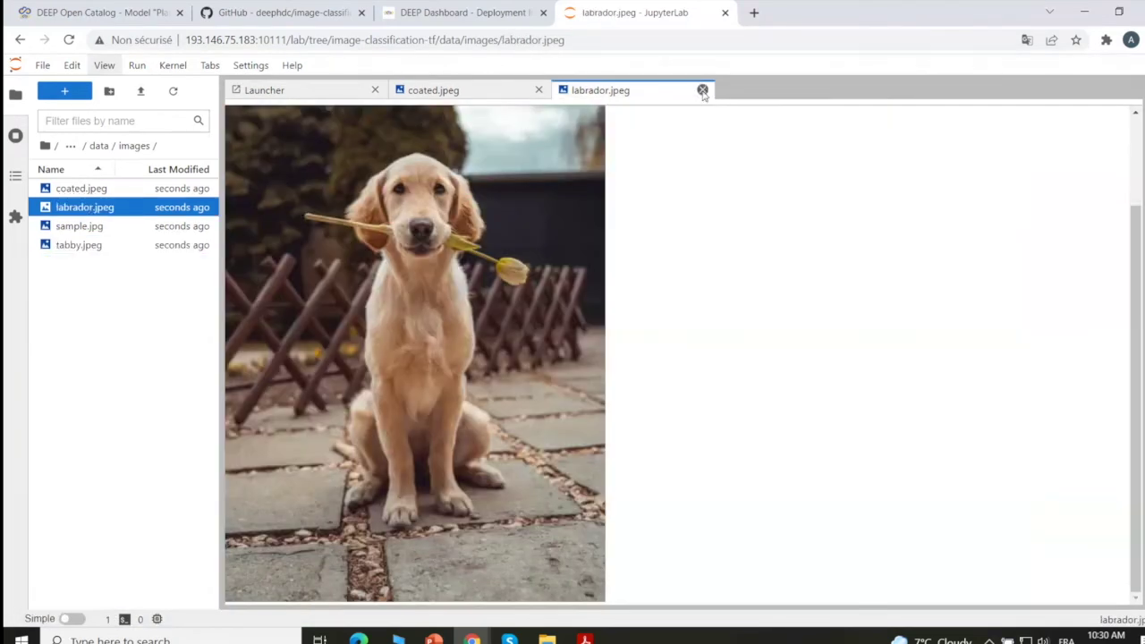
pyautogui.click(702, 89)
pyautogui.click(538, 89)
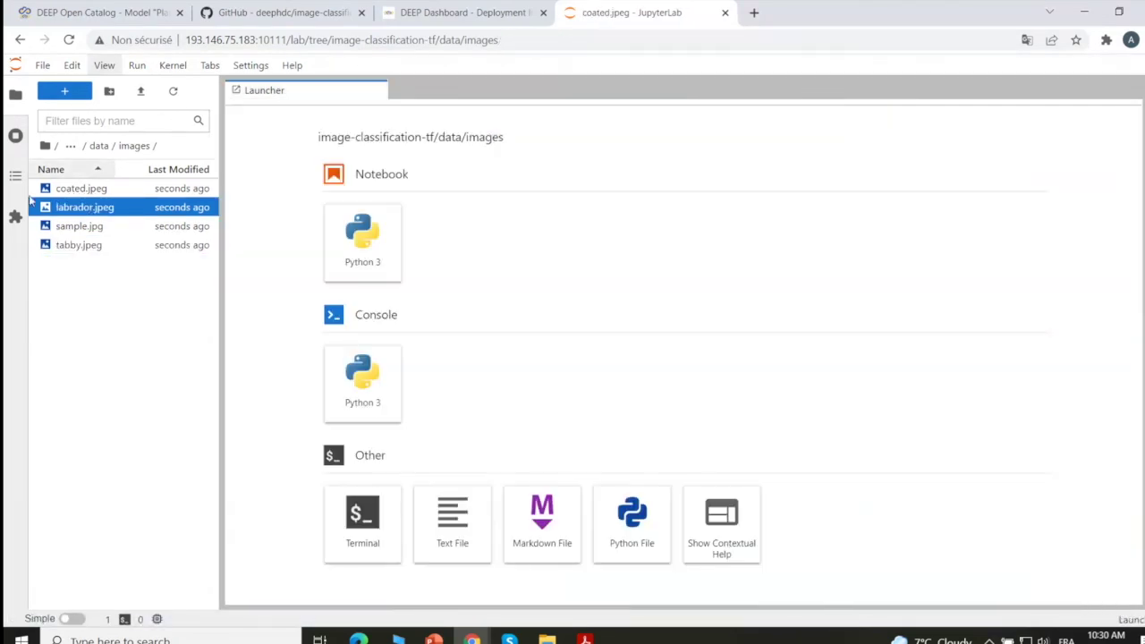
# Step: Check the contents of the dataset_files and images folders inside data, and return to the data folder
pyautogui.click(98, 147)
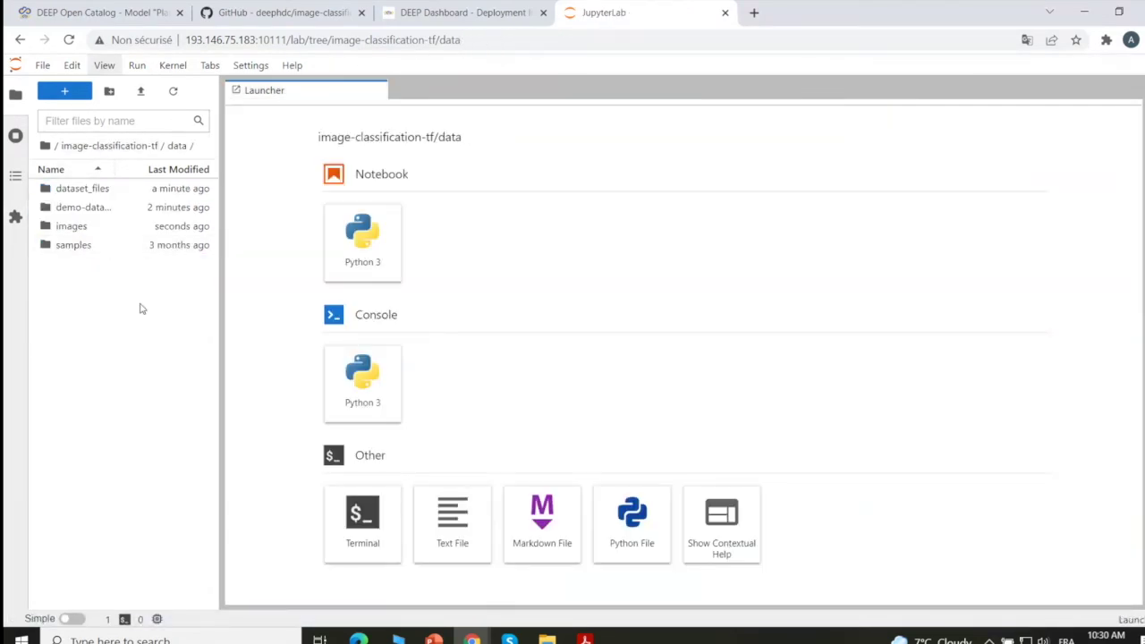
pyautogui.doubleClick(83, 189)
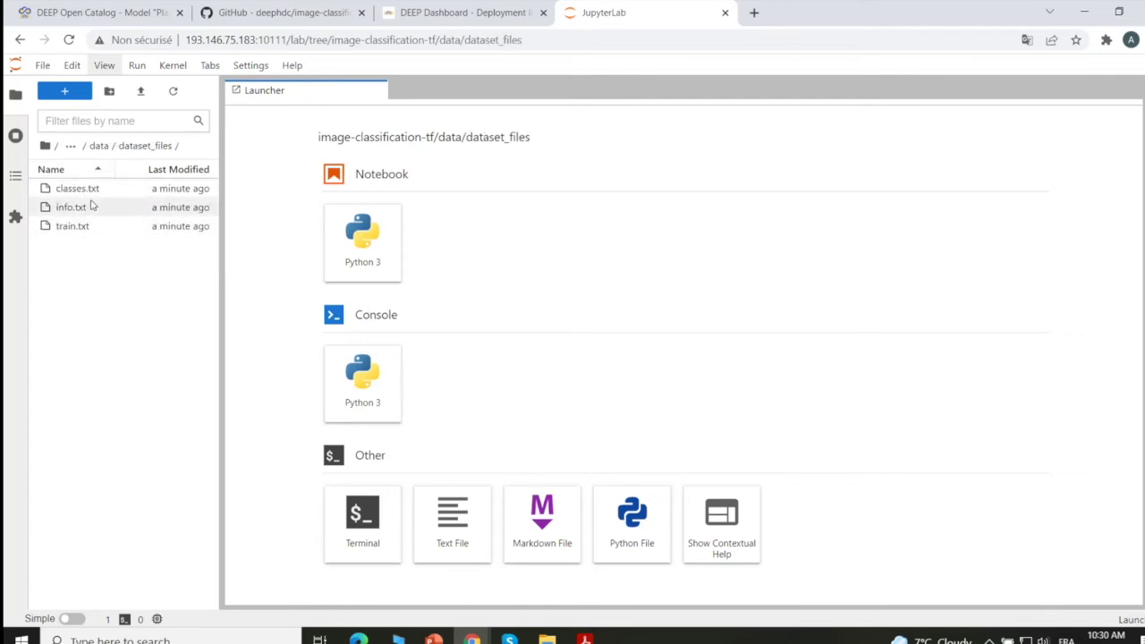
pyautogui.click(98, 146)
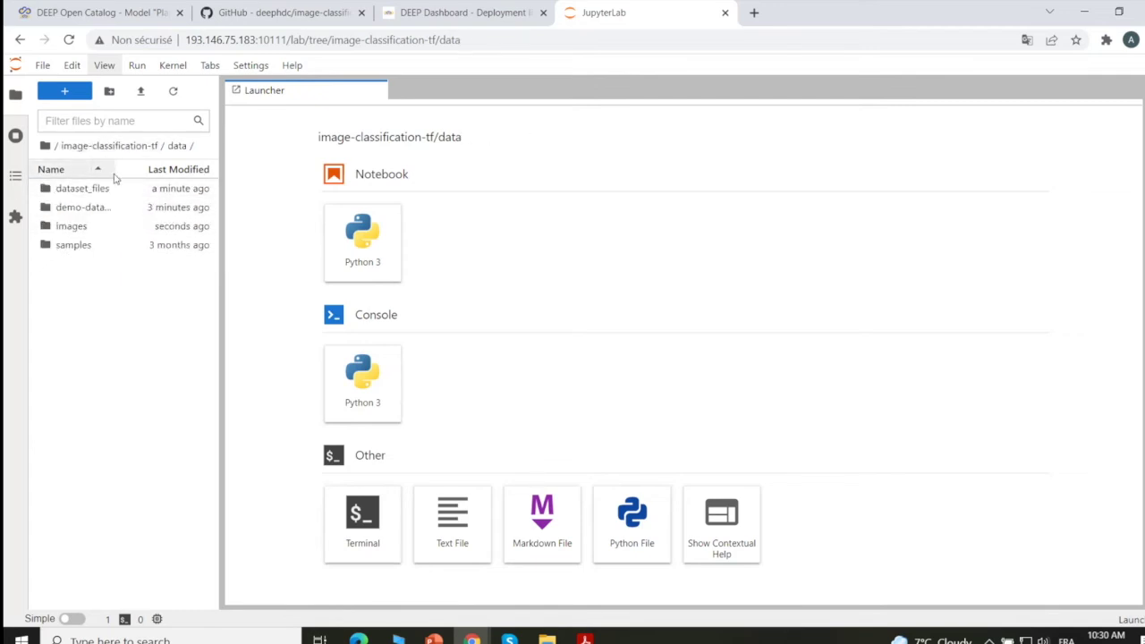
pyautogui.doubleClick(72, 229)
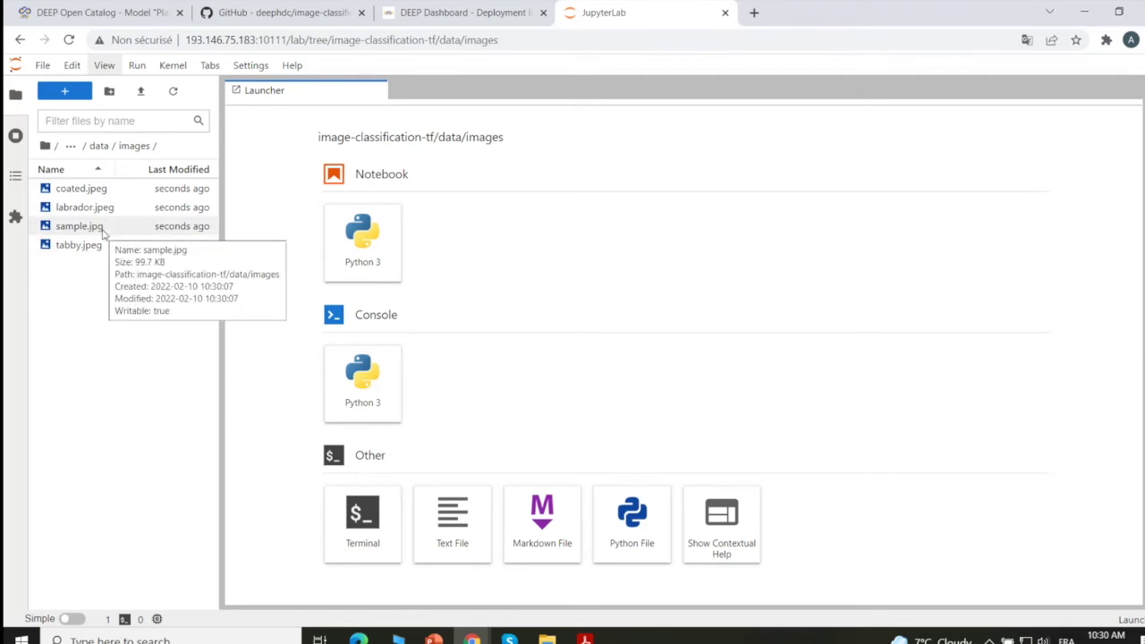
pyautogui.click(99, 146)
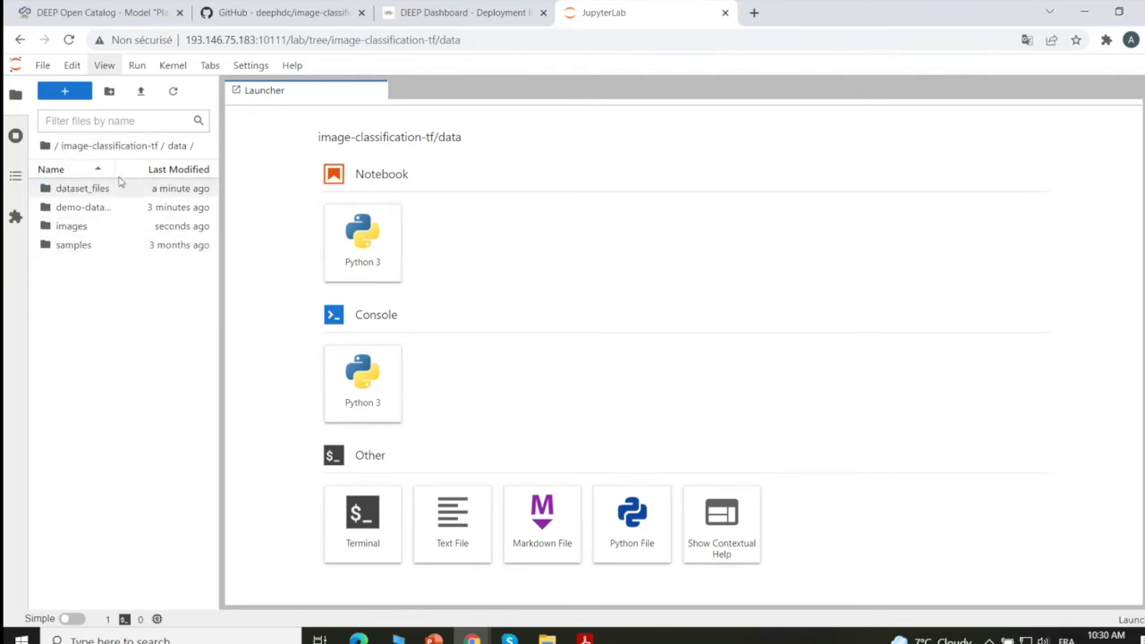
# Step: Go up to the image-classification-tf folder and open a new terminal
pyautogui.click(105, 146)
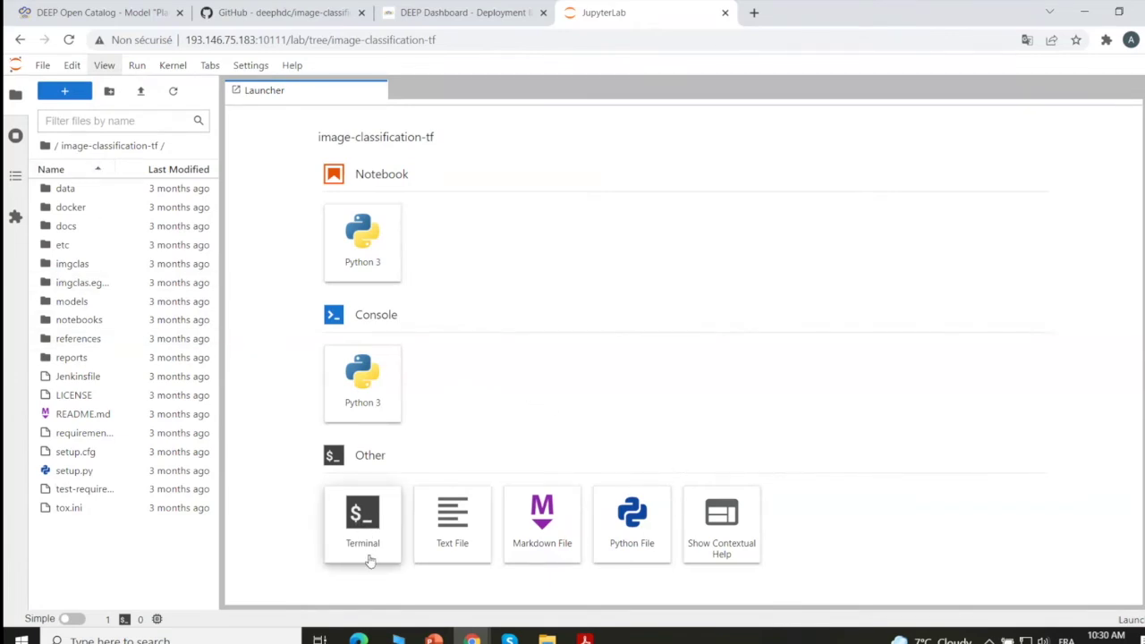
pyautogui.click(364, 517)
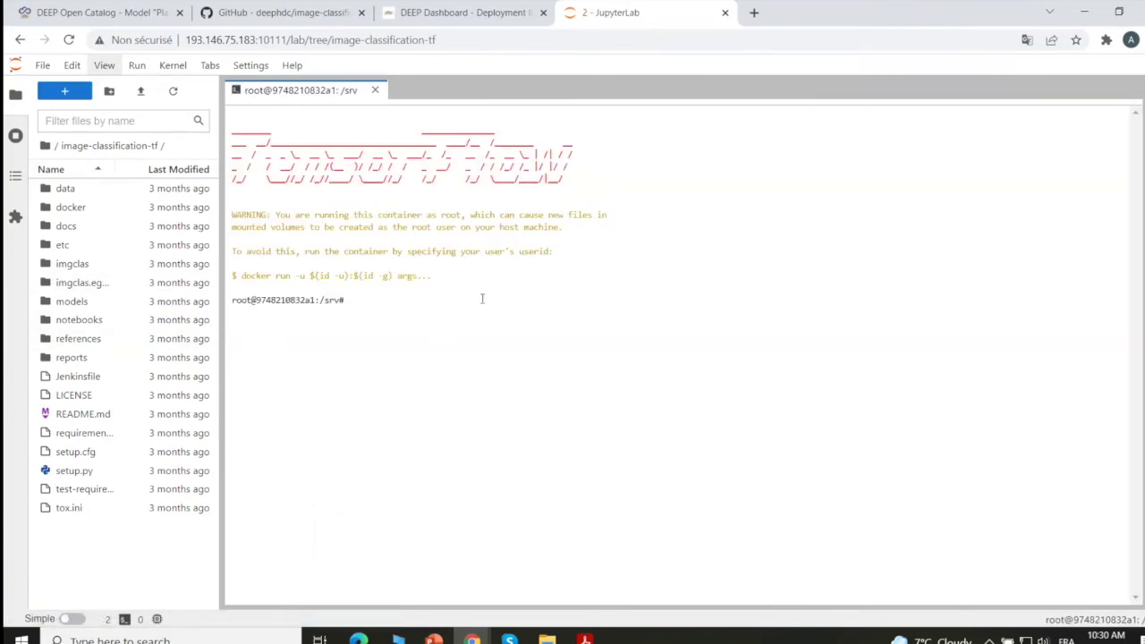
# Step: Try to open the newest deployment's API page from the DEEP Dashboard, close it, and return to the JupyterLab terminal
pyautogui.click(438, 11)
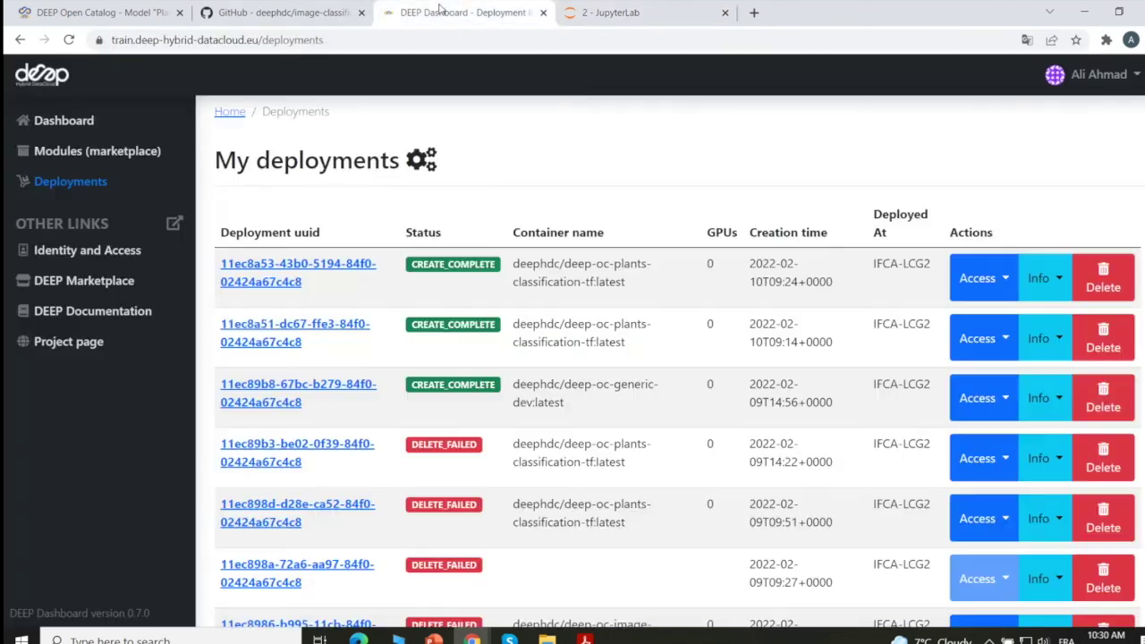
pyautogui.click(989, 277)
pyautogui.click(985, 326)
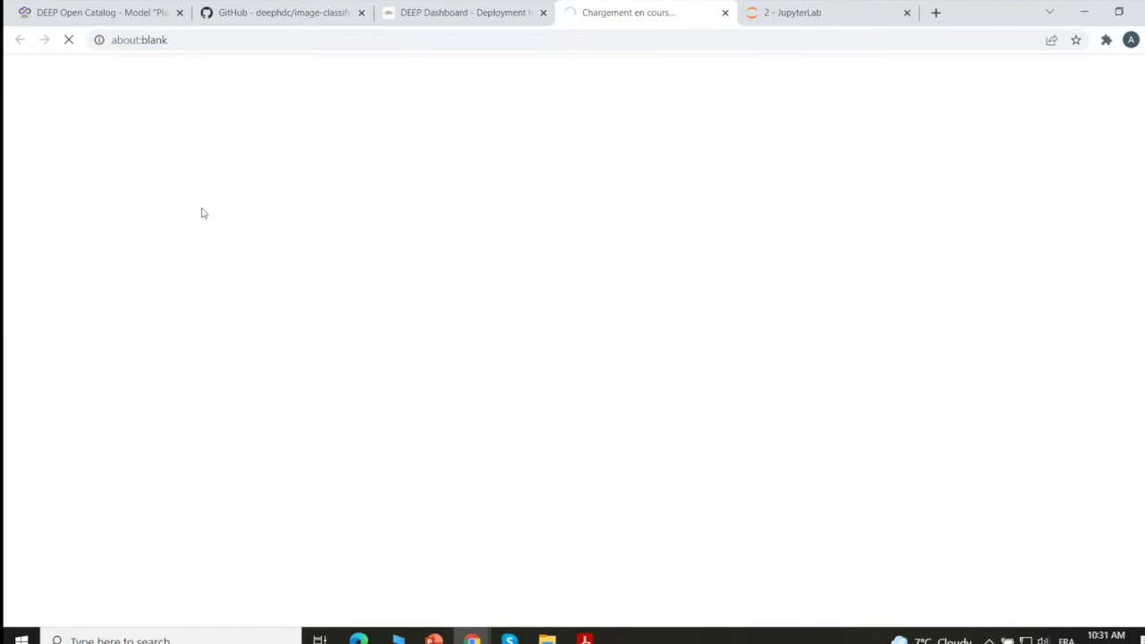
pyautogui.click(725, 13)
pyautogui.click(618, 13)
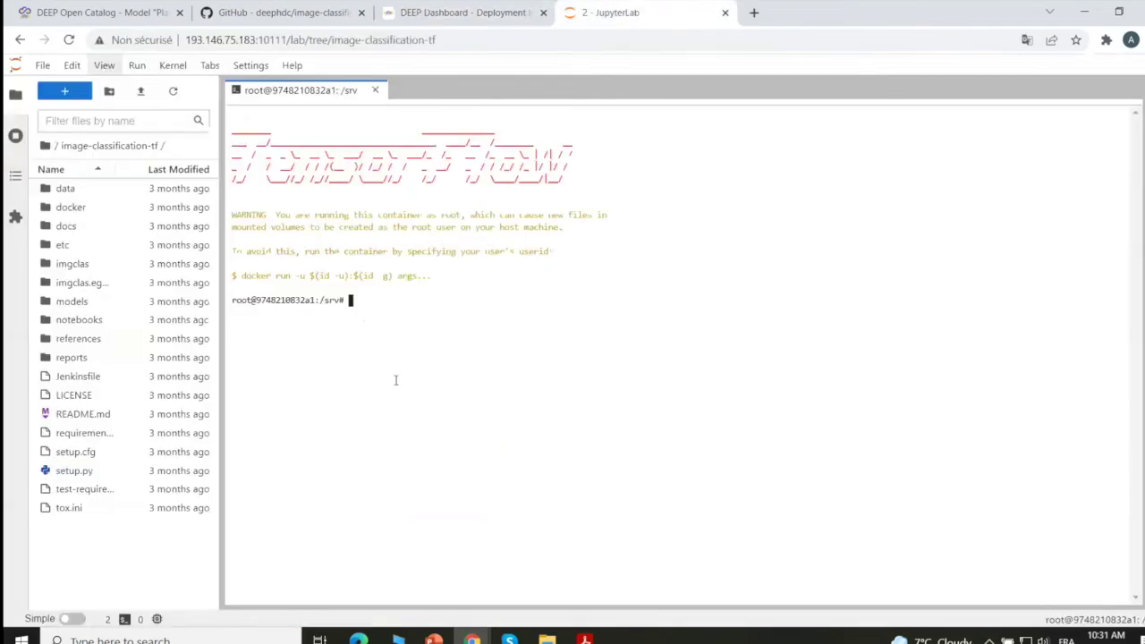
# Step: Start the DEEPaaS API in the terminal with deepaas-run --listen-ip 0.0.0.0, and check the address it runs on
pyautogui.click(355, 302)
pyautogui.write('deepaas-run --listen -ip 0.0.0.0')
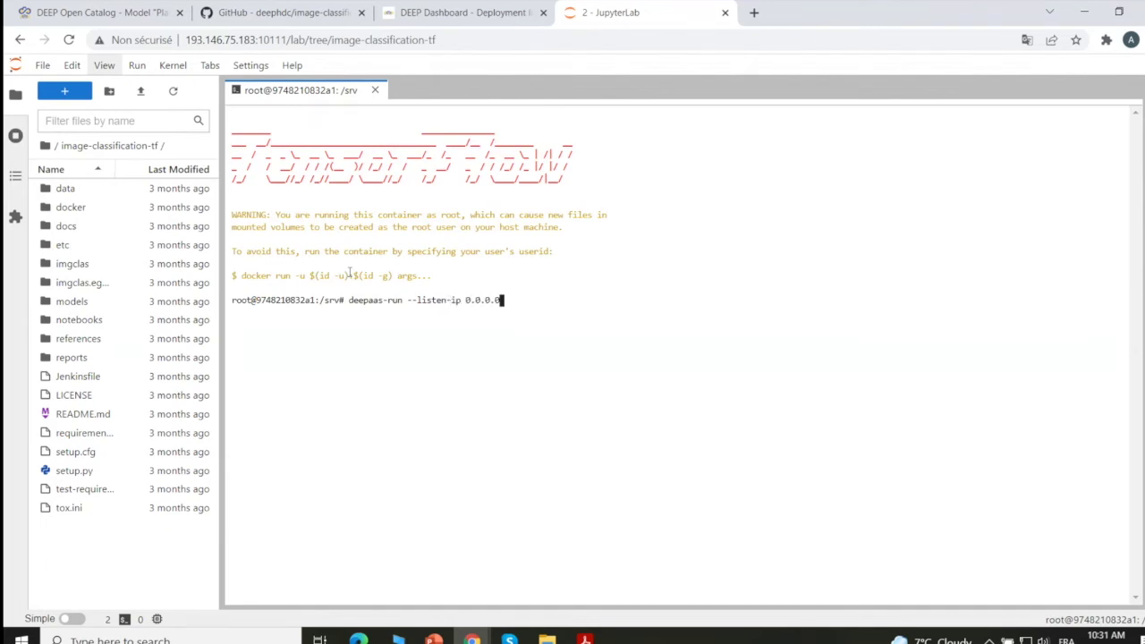
pyautogui.press('Return')
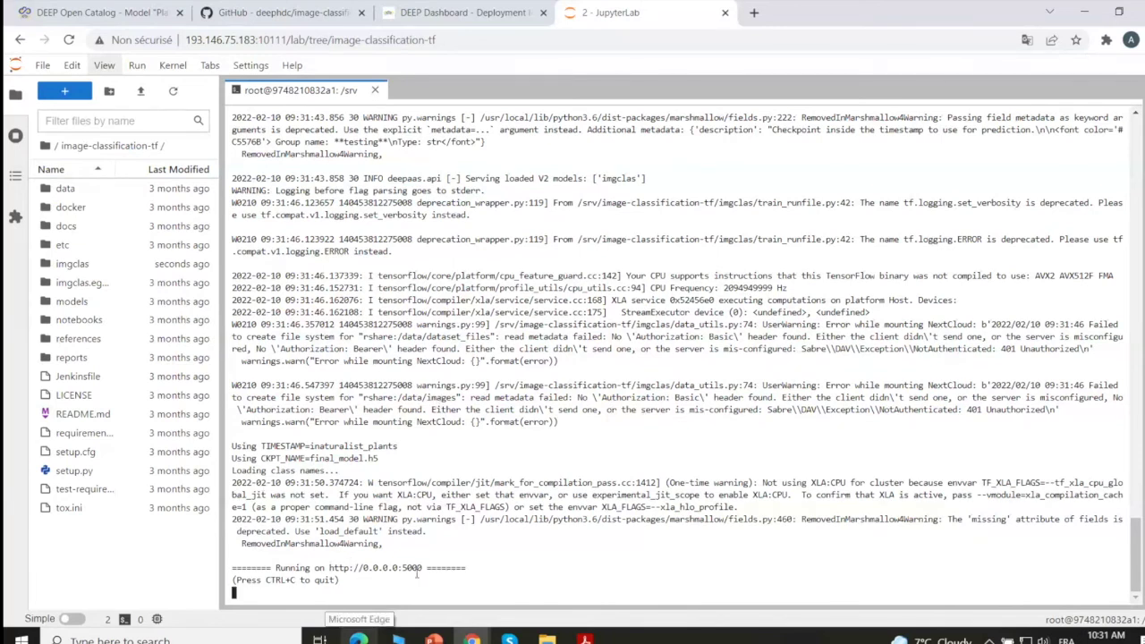
pyautogui.moveTo(422, 567); pyautogui.dragTo(323, 573)
pyautogui.moveTo(422, 568); pyautogui.dragTo(328, 569)
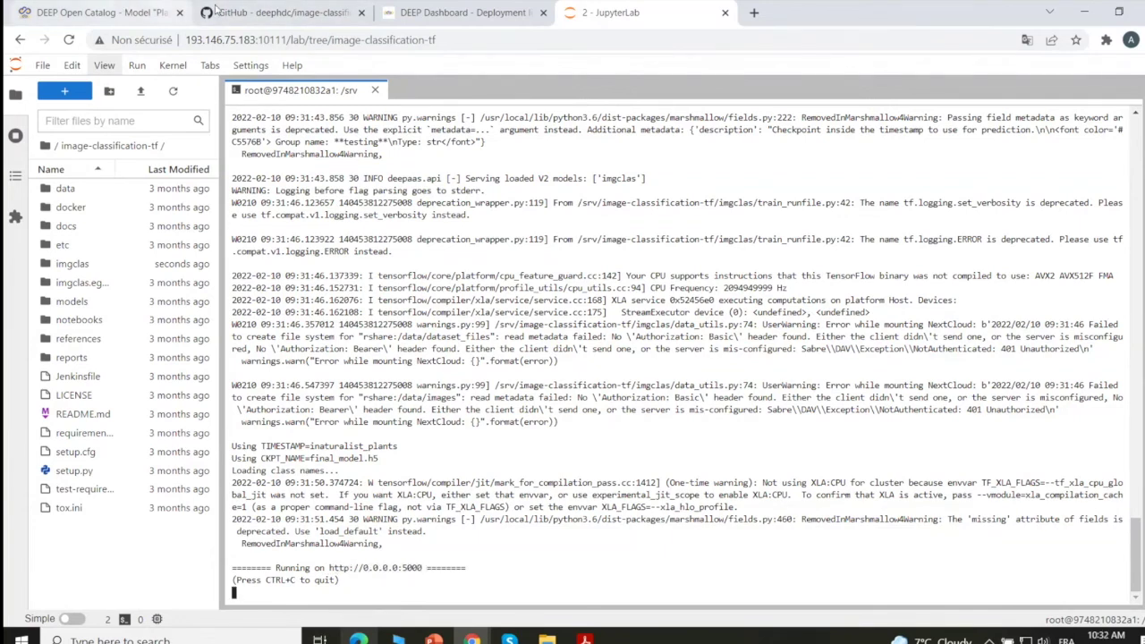
# Step: Open the newest deployment's API page from the DEEP Dashboard, check the terminal log in JupyterLab, and return to the API page
pyautogui.click(384, 9)
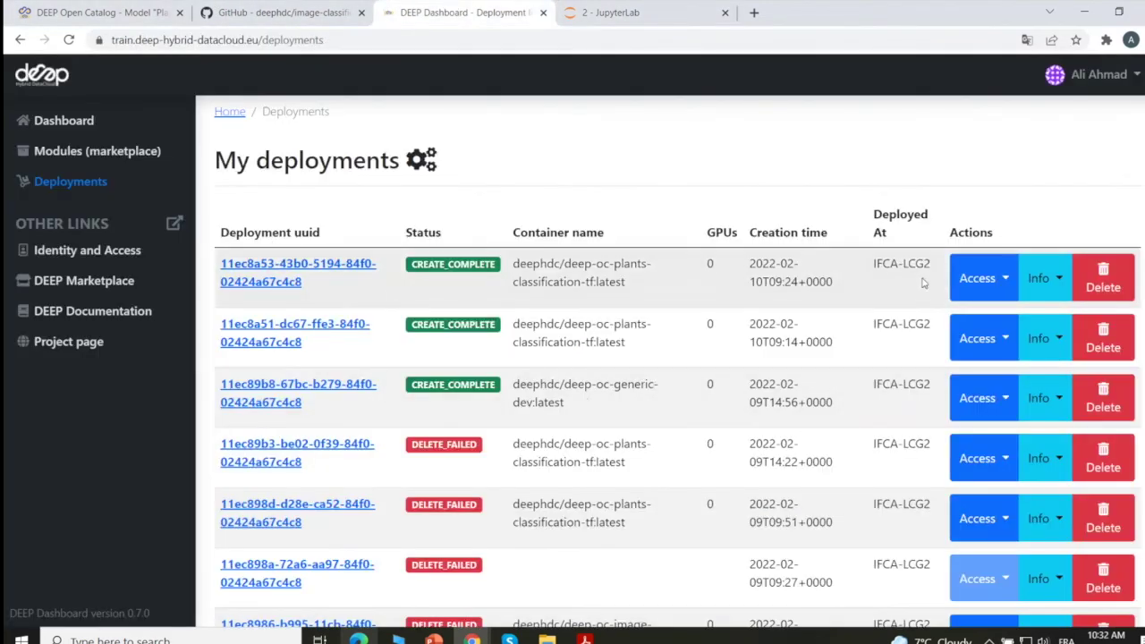
pyautogui.click(1009, 279)
pyautogui.click(990, 323)
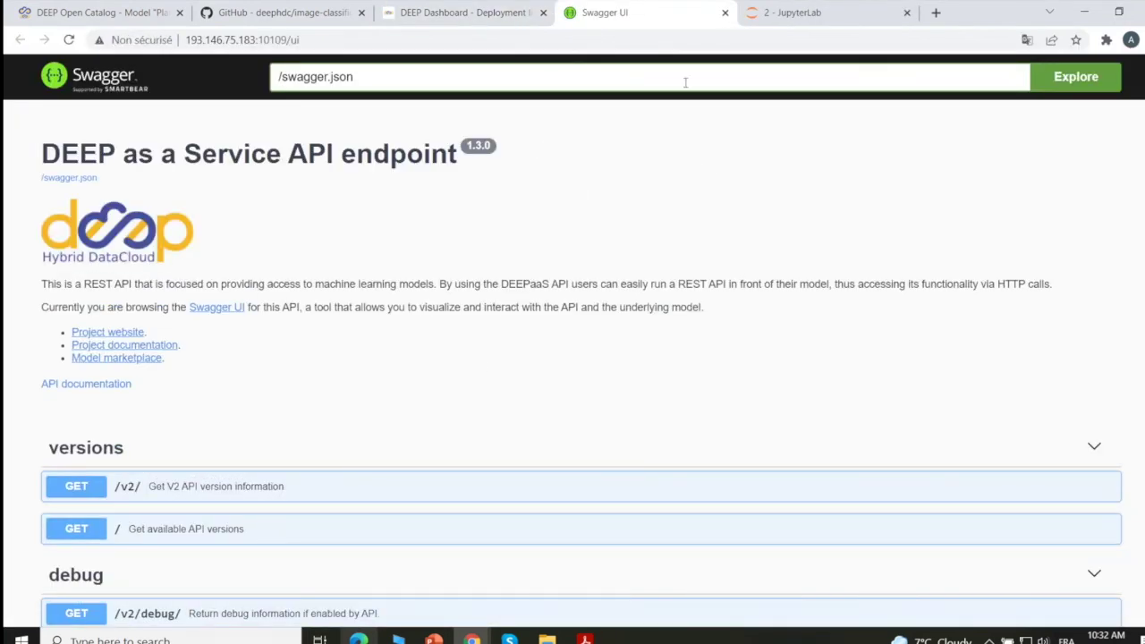
pyautogui.click(784, 9)
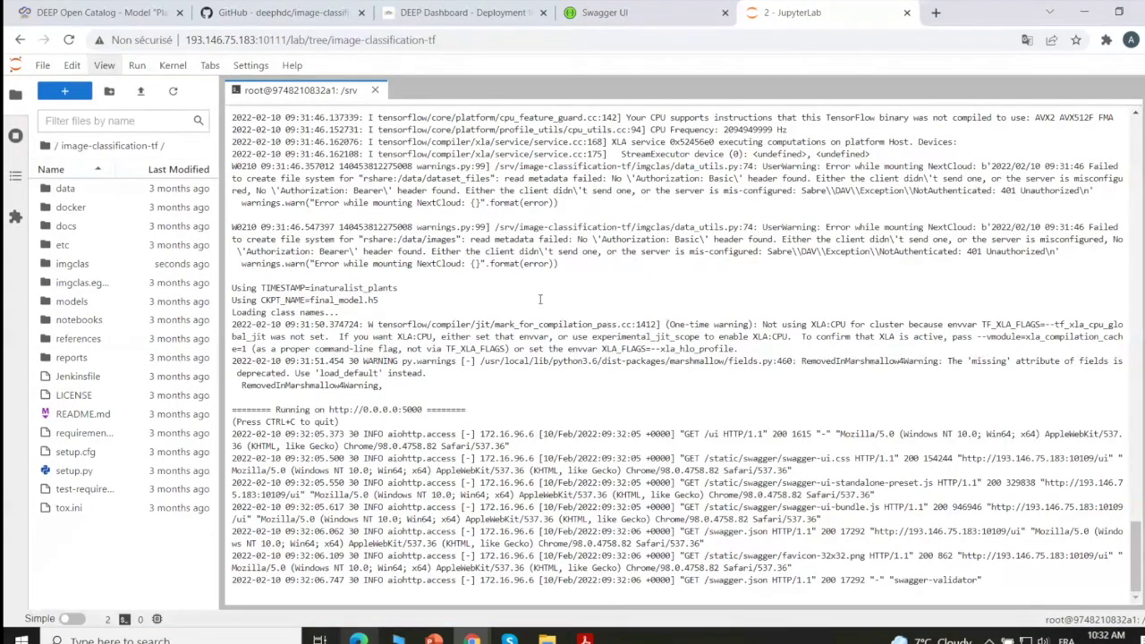
pyautogui.hotkey('ctrl', 'shift', 'Tab')
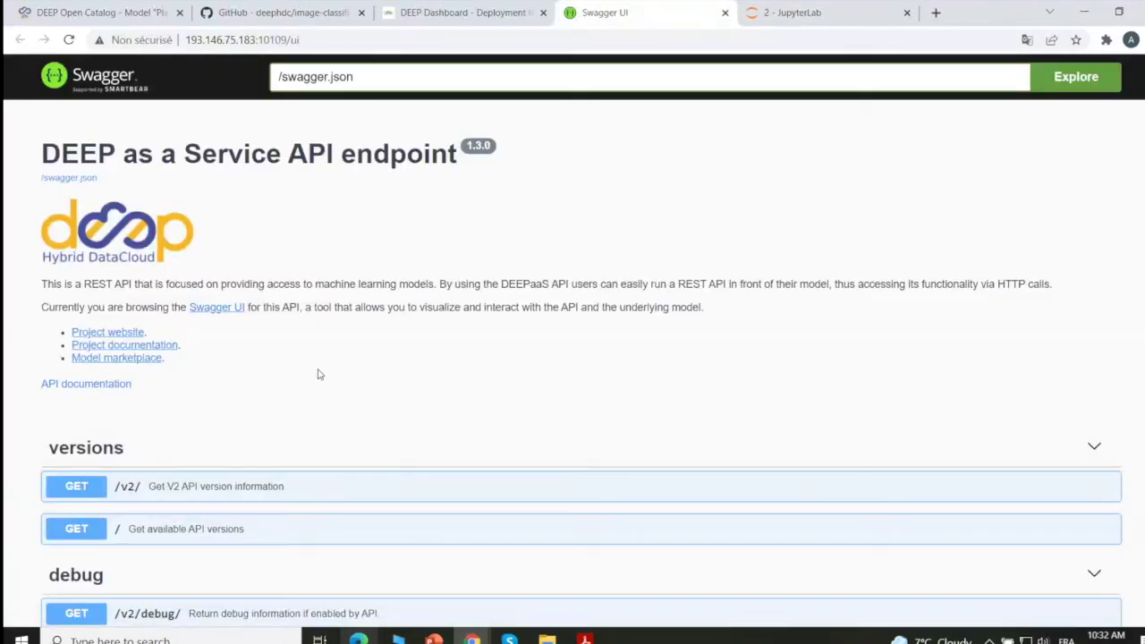
# Step: Expand the POST /v2/models/imgclas/train/ endpoint among the models endpoints and enable trying it out with editable parameters
pyautogui.scroll(-5, 319, 374)
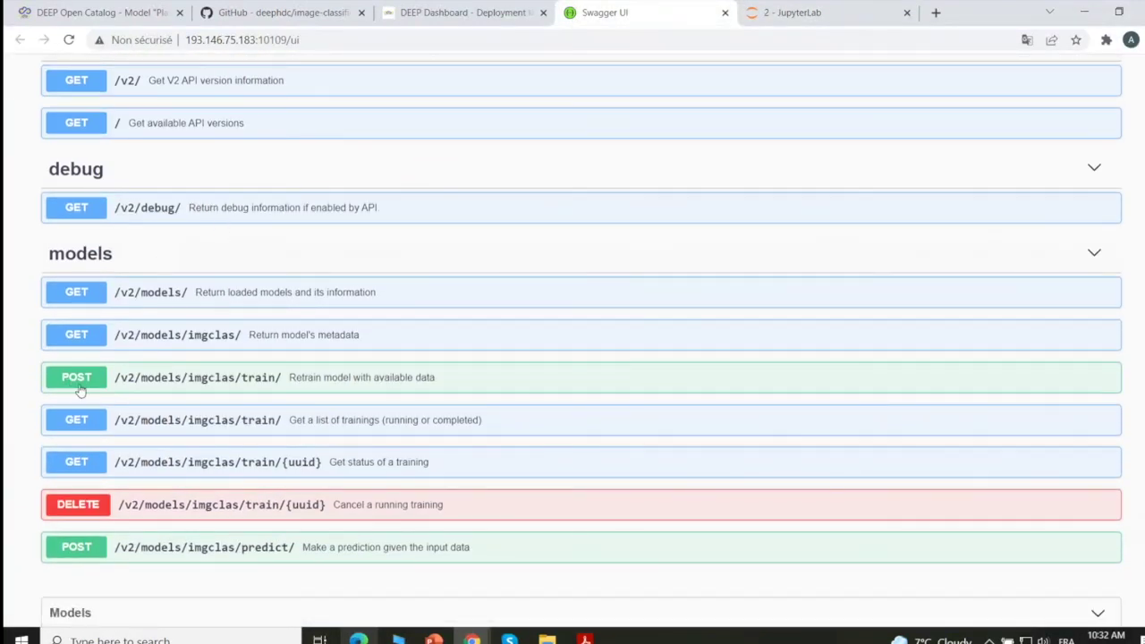
pyautogui.scroll(-1, 41, 362)
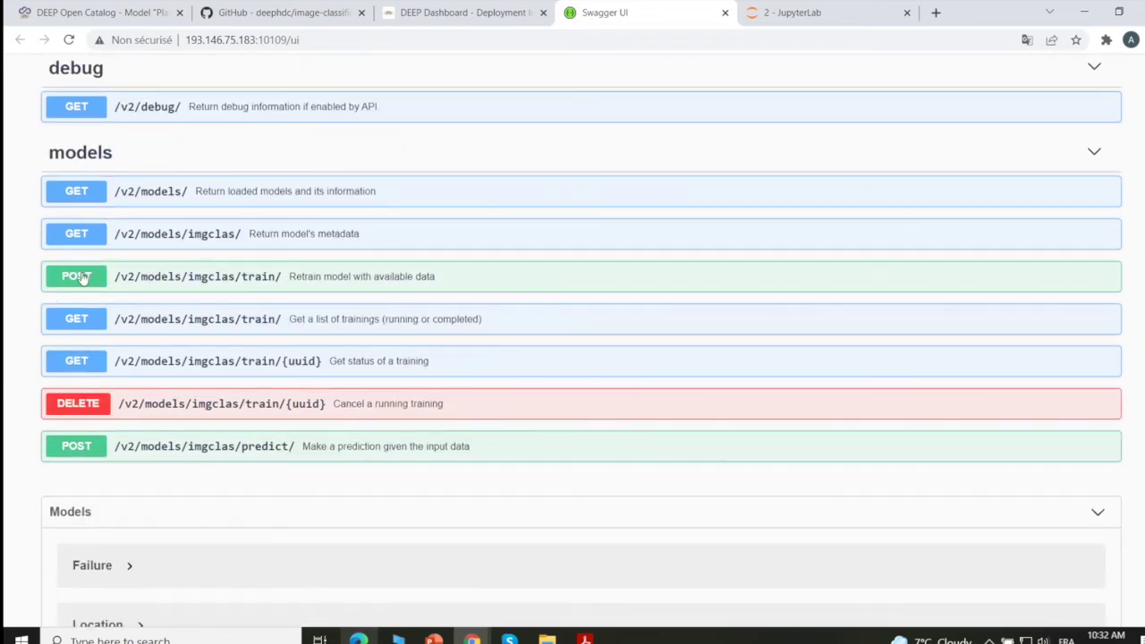
pyautogui.click(223, 275)
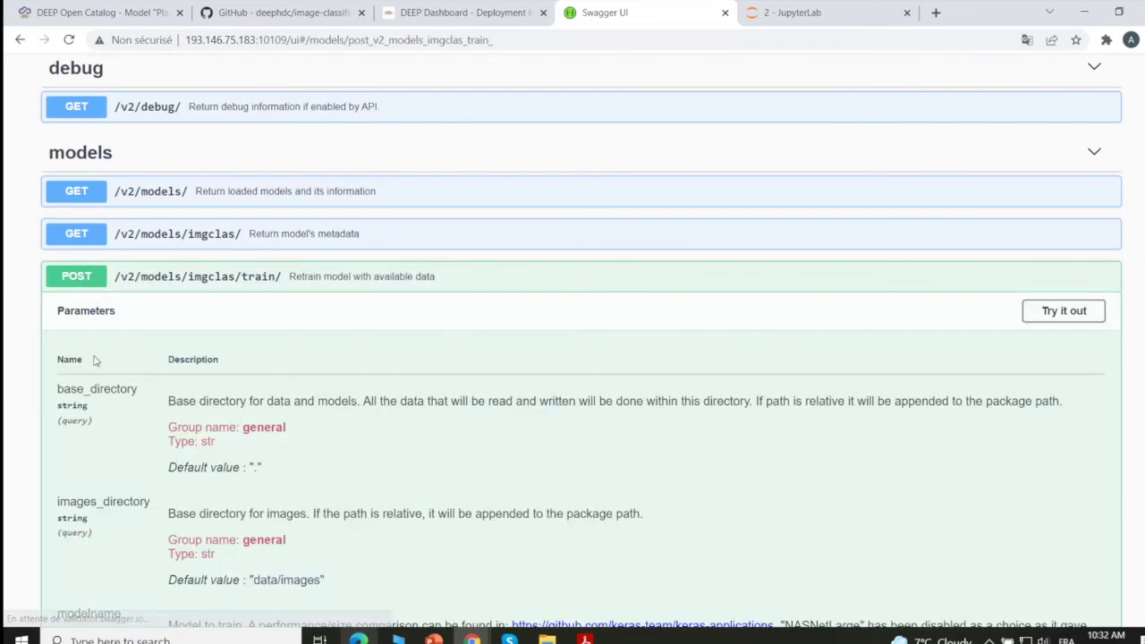
pyautogui.click(1067, 313)
# Step: Examine the base_directory, images_directory and modelname training parameters, including the list of available models
pyautogui.scroll(-2, 581, 456)
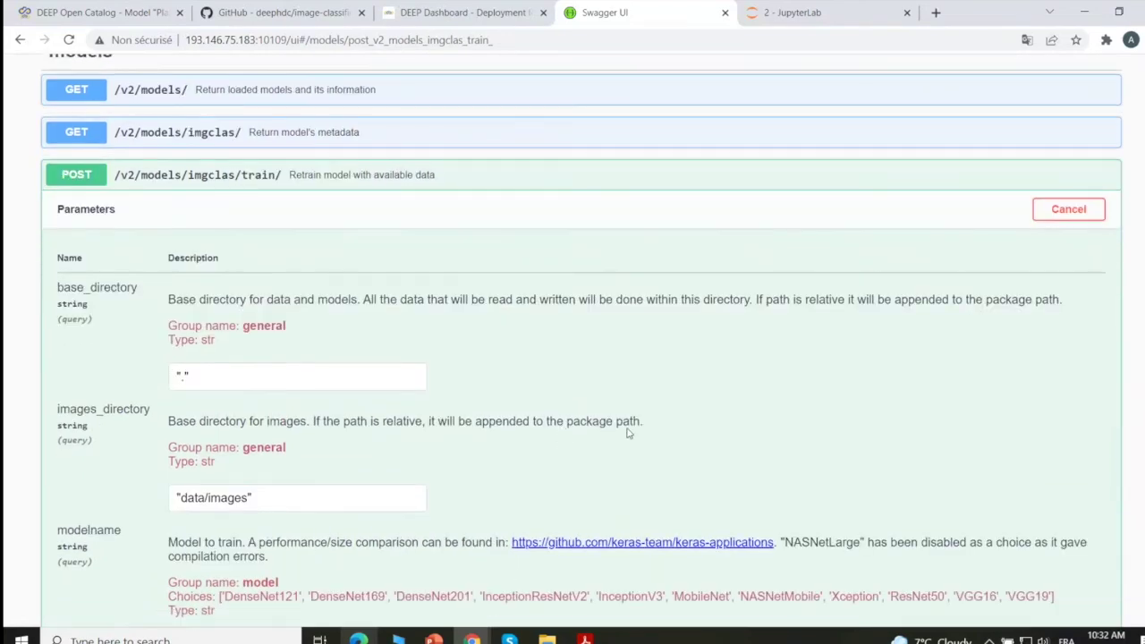
pyautogui.scroll(-2, 713, 396)
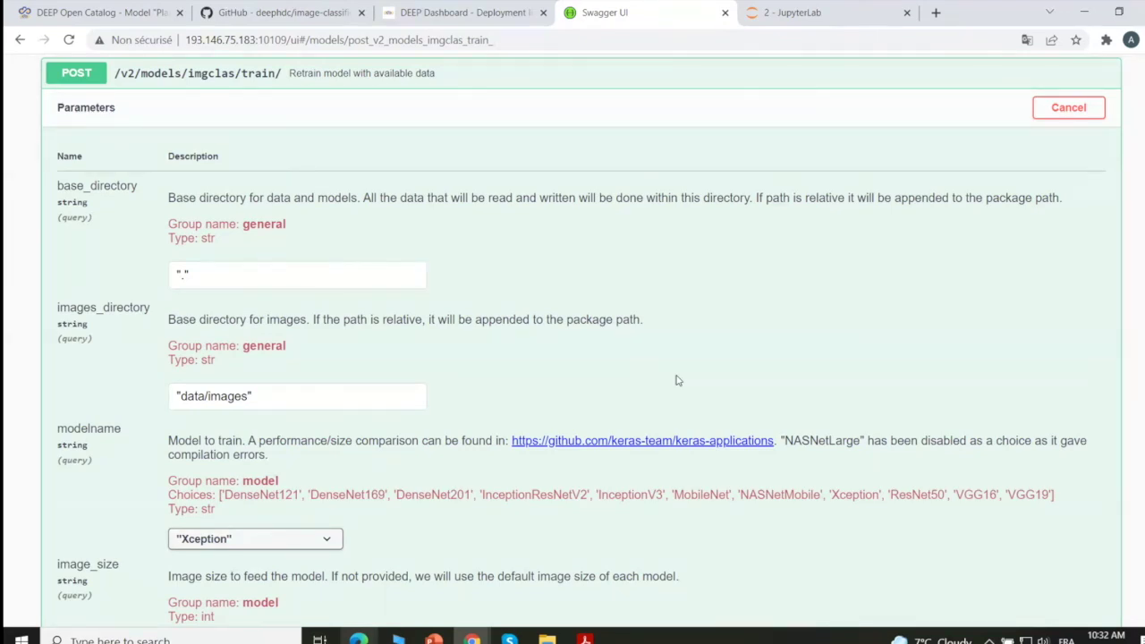
pyautogui.scroll(-1, 488, 333)
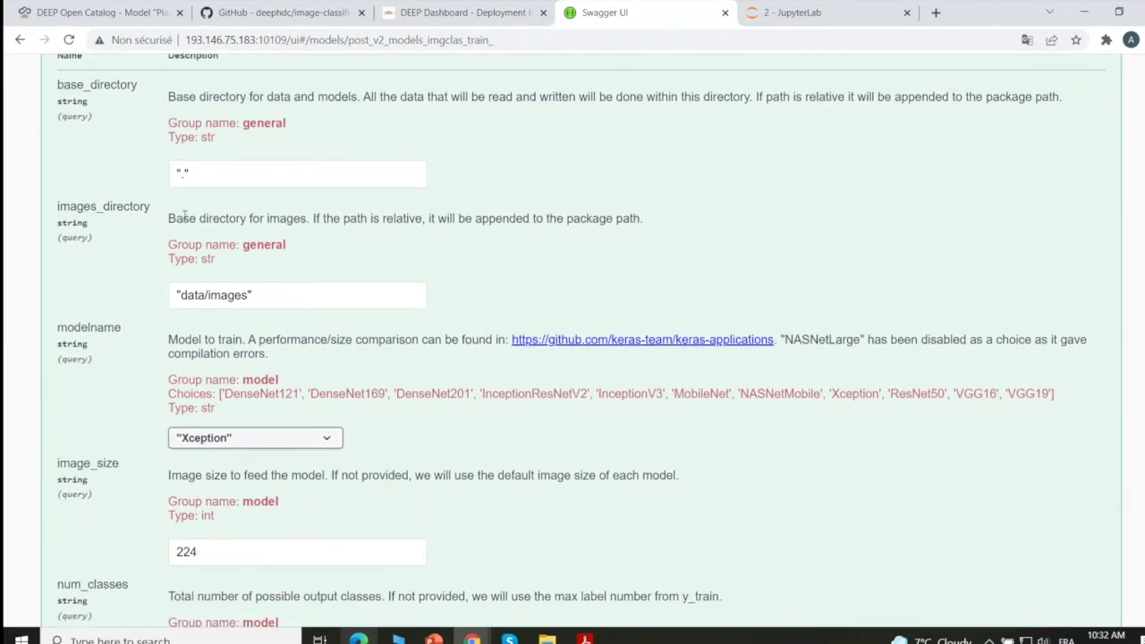
pyautogui.click(247, 298)
pyautogui.hotkey('ctrl', 'a')
pyautogui.click(513, 289)
pyautogui.scroll(-2, 539, 270)
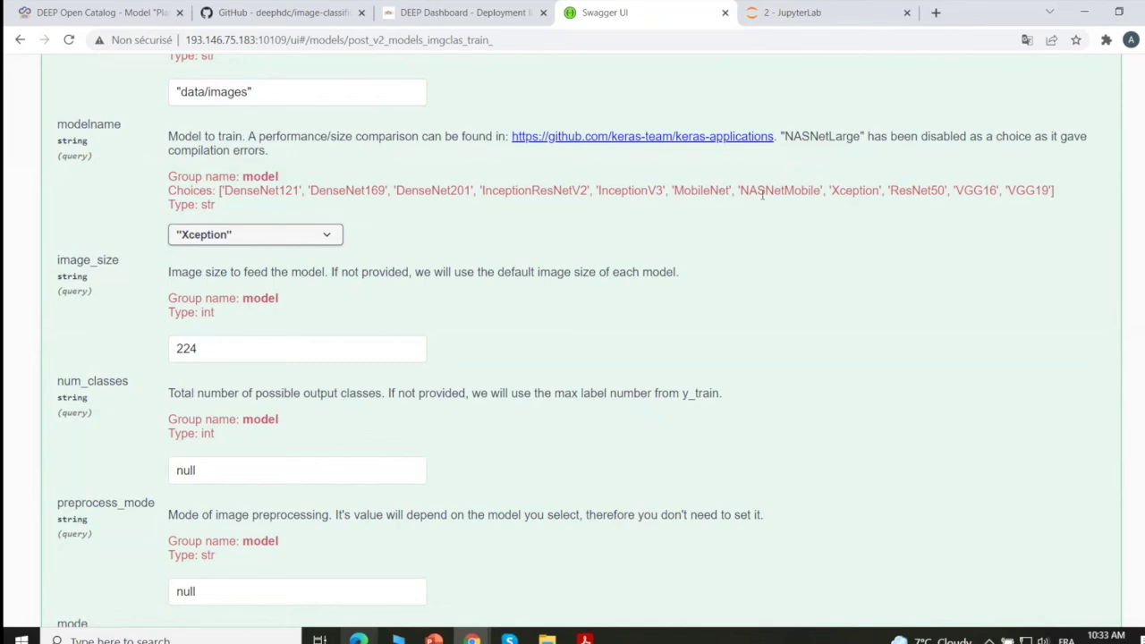
pyautogui.click(324, 235)
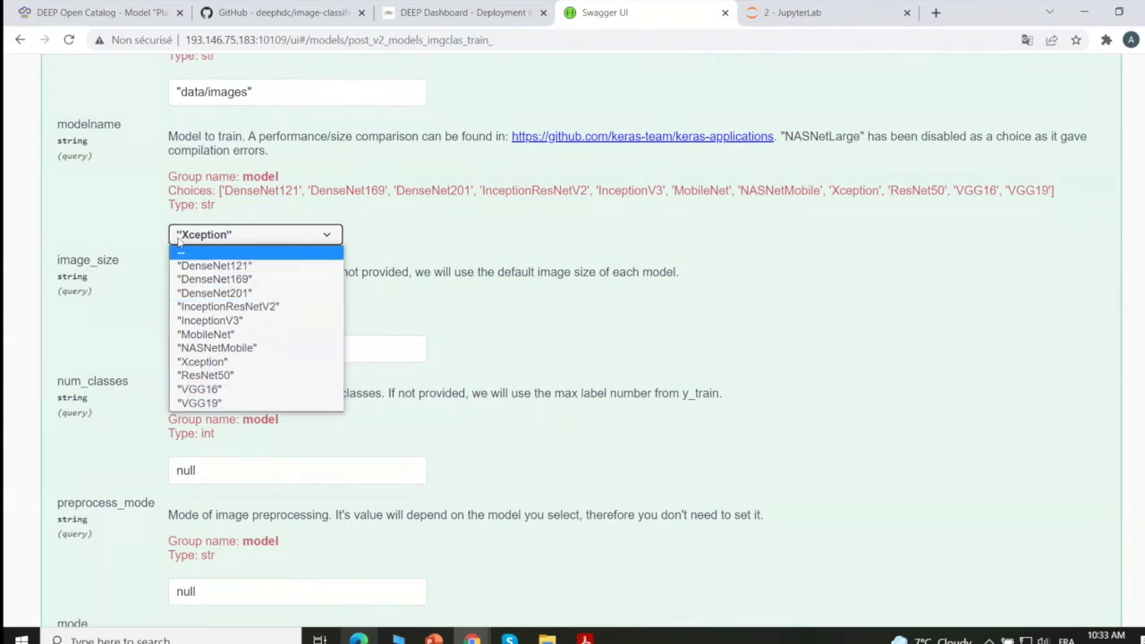
pyautogui.click(488, 235)
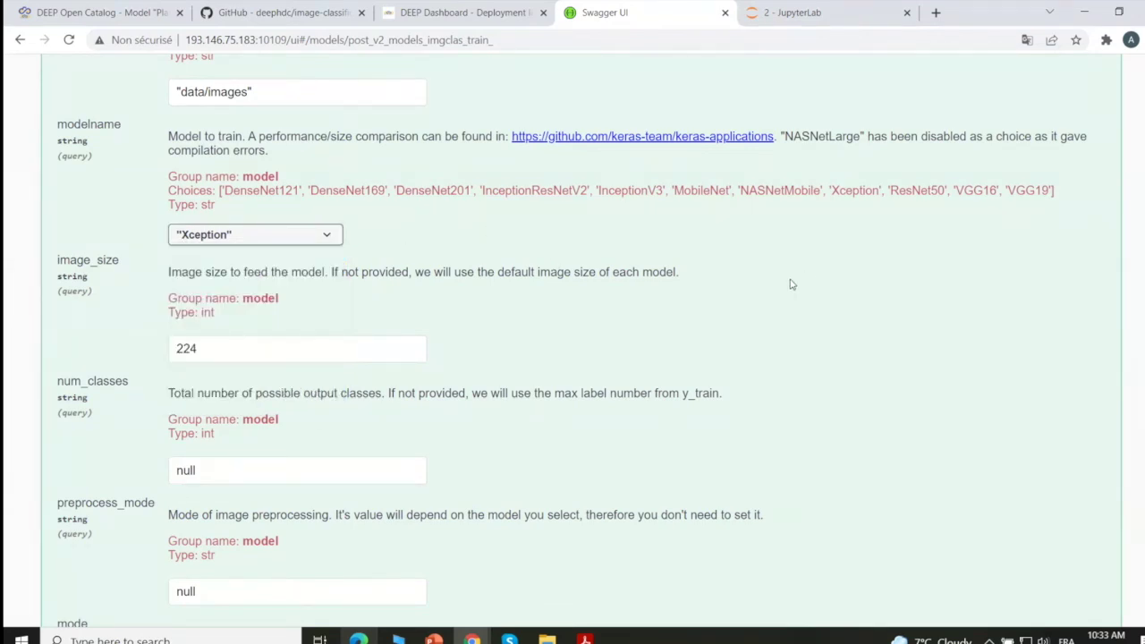
# Step: Examine the image_size, num_classes, preprocess_mode and mode training parameters, with a brief look at the JupyterLab terminal
pyautogui.scroll(-1, 769, 279)
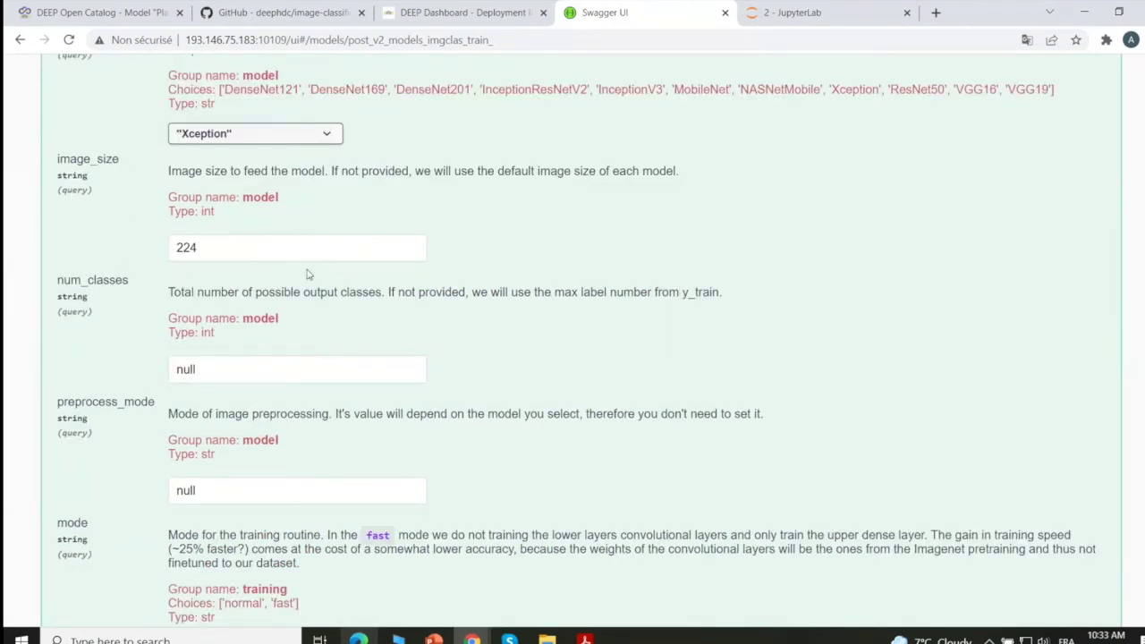
pyautogui.scroll(-1, 150, 257)
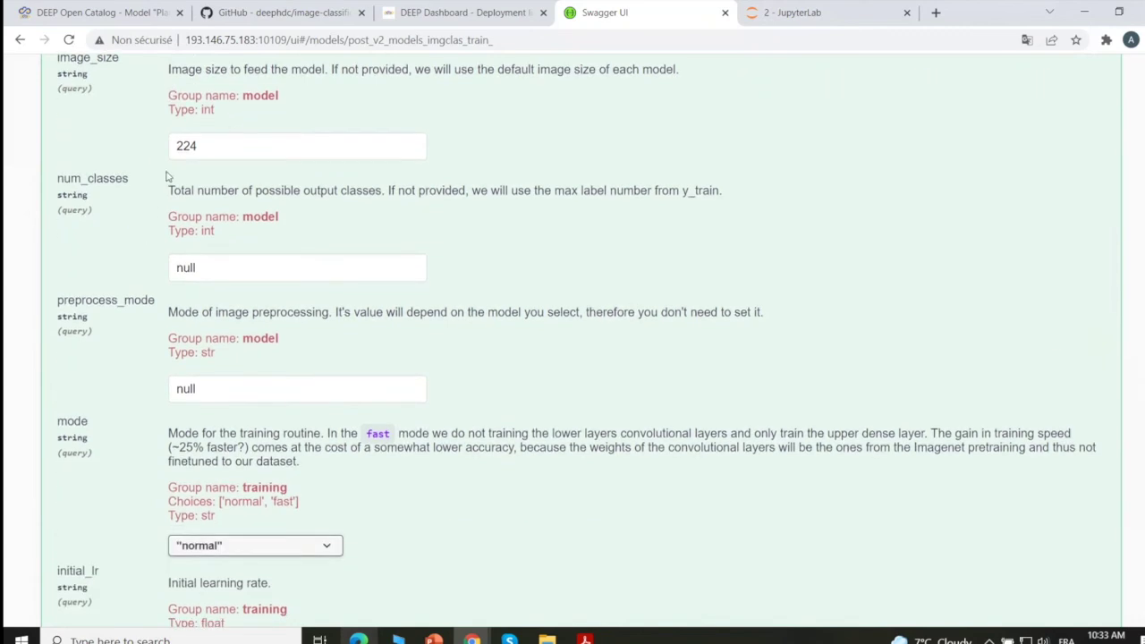
pyautogui.scroll(1, 169, 177)
pyautogui.scroll(-1, 103, 208)
pyautogui.scroll(-1, 97, 178)
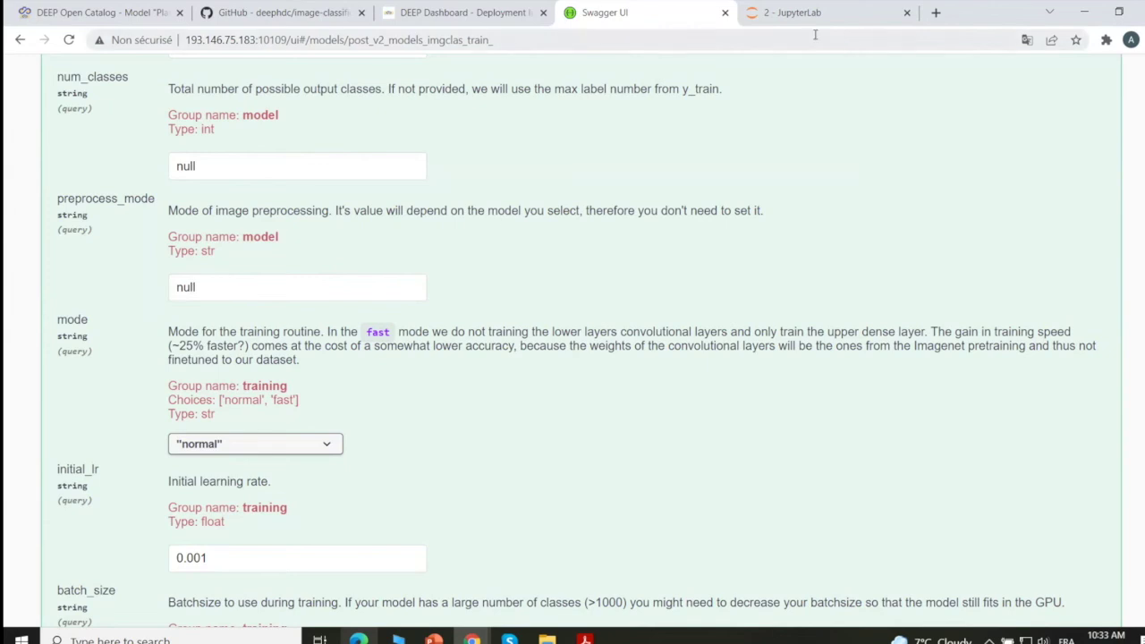
pyautogui.click(770, 18)
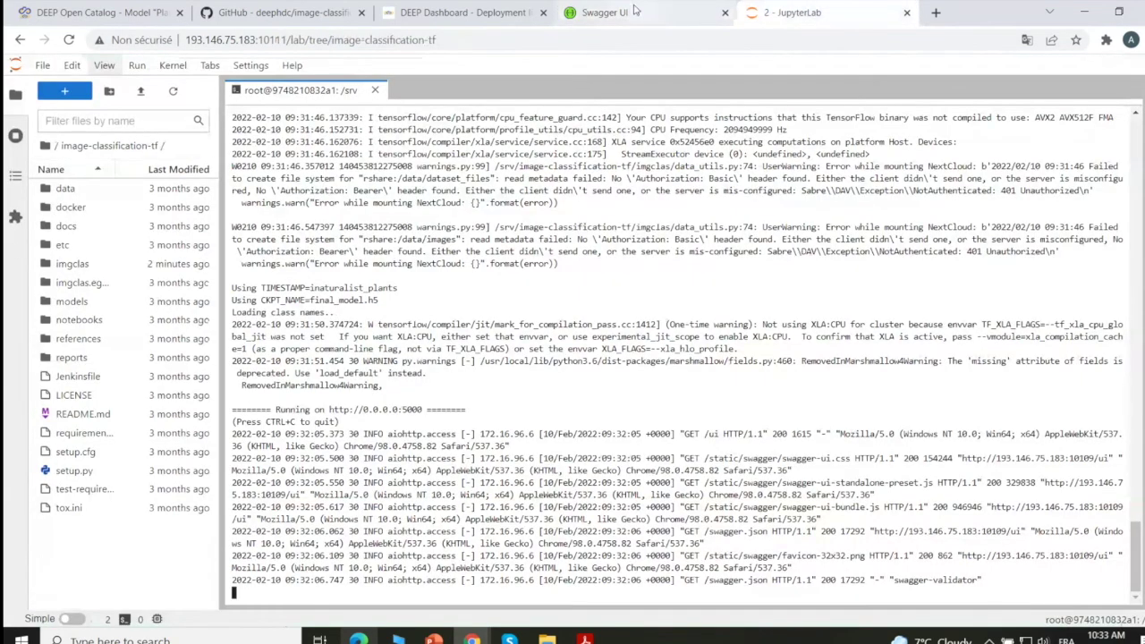
pyautogui.hotkey('ctrl', 'shift', 'Tab')
pyautogui.scroll(-3, 354, 401)
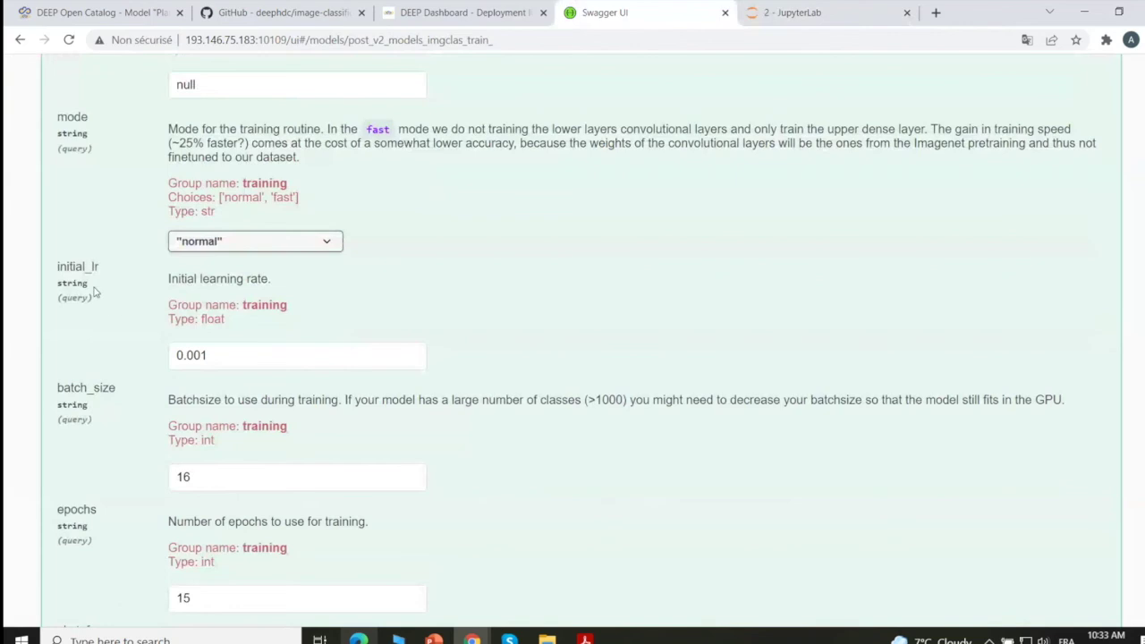
pyautogui.scroll(-2, 95, 291)
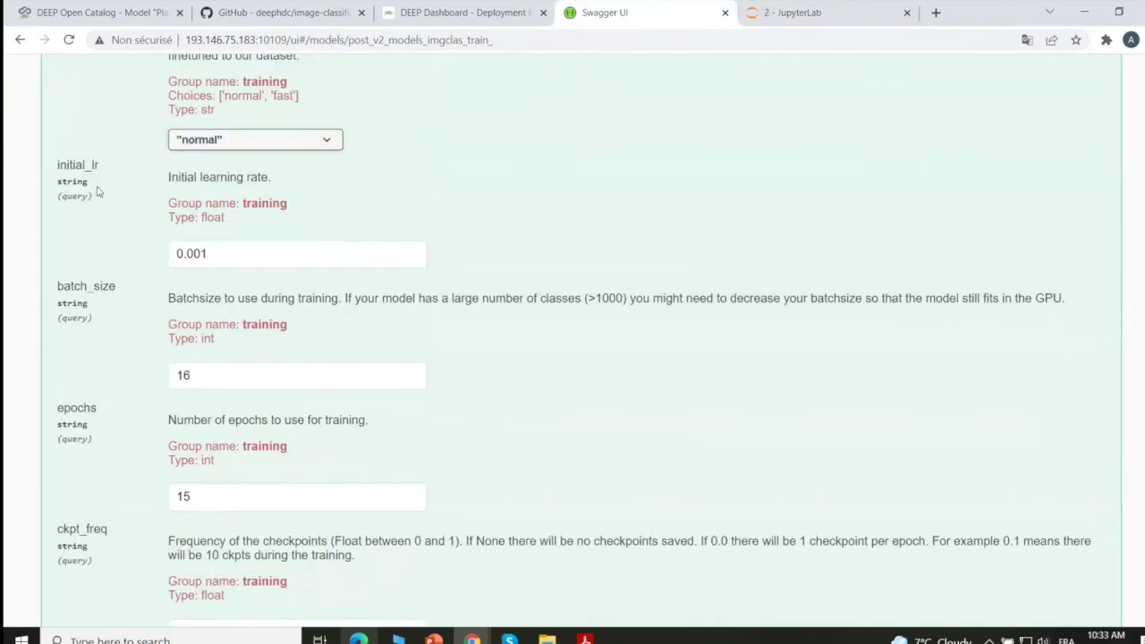
# Step: Check the initial learning rate parameter and the batch size parameter below it, without editing them
pyautogui.click(202, 253)
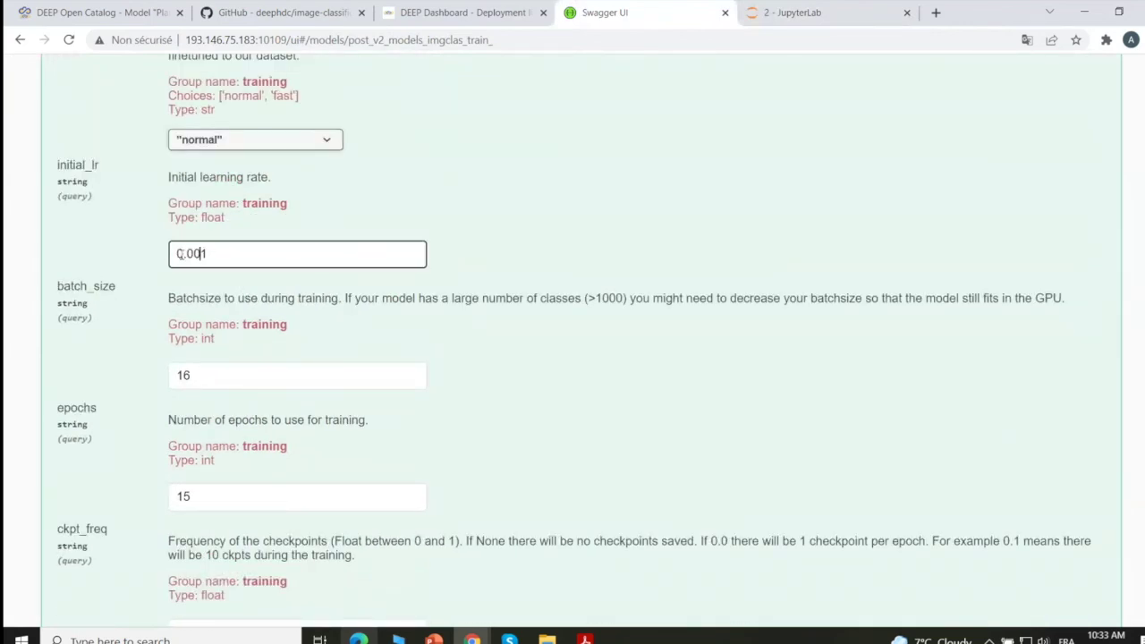
pyautogui.click(217, 253)
pyautogui.moveTo(203, 253); pyautogui.dragTo(159, 257)
pyautogui.click(483, 234)
pyautogui.scroll(-1, 130, 300)
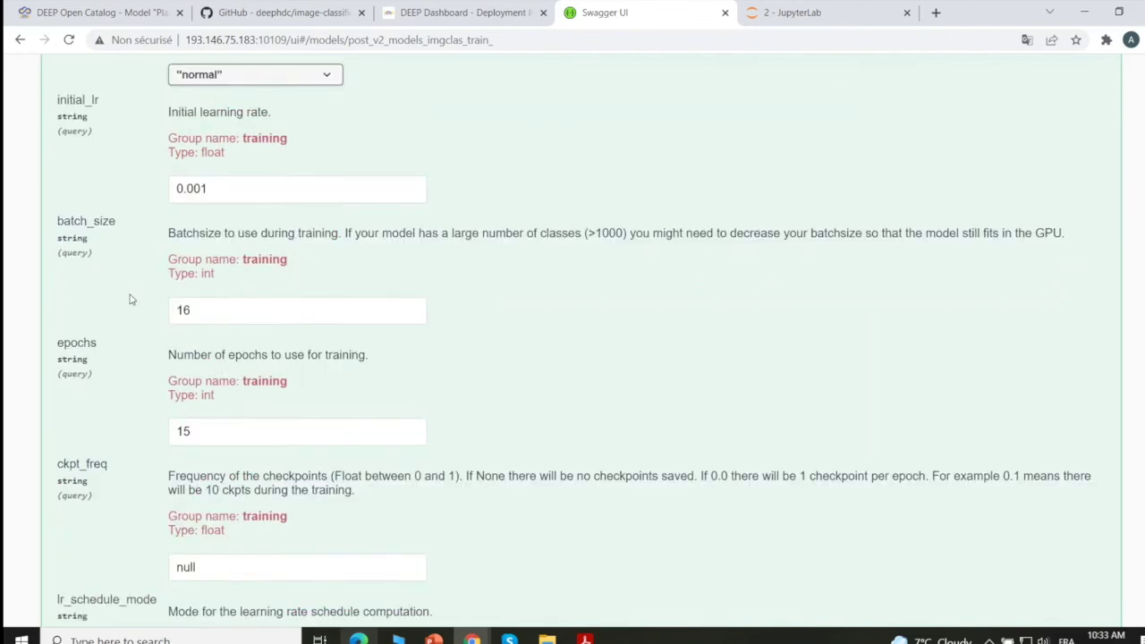
# Step: Set the number of training epochs to 5 in the training request parameters
pyautogui.scroll(-2, 130, 300)
pyautogui.moveTo(194, 297); pyautogui.dragTo(172, 294)
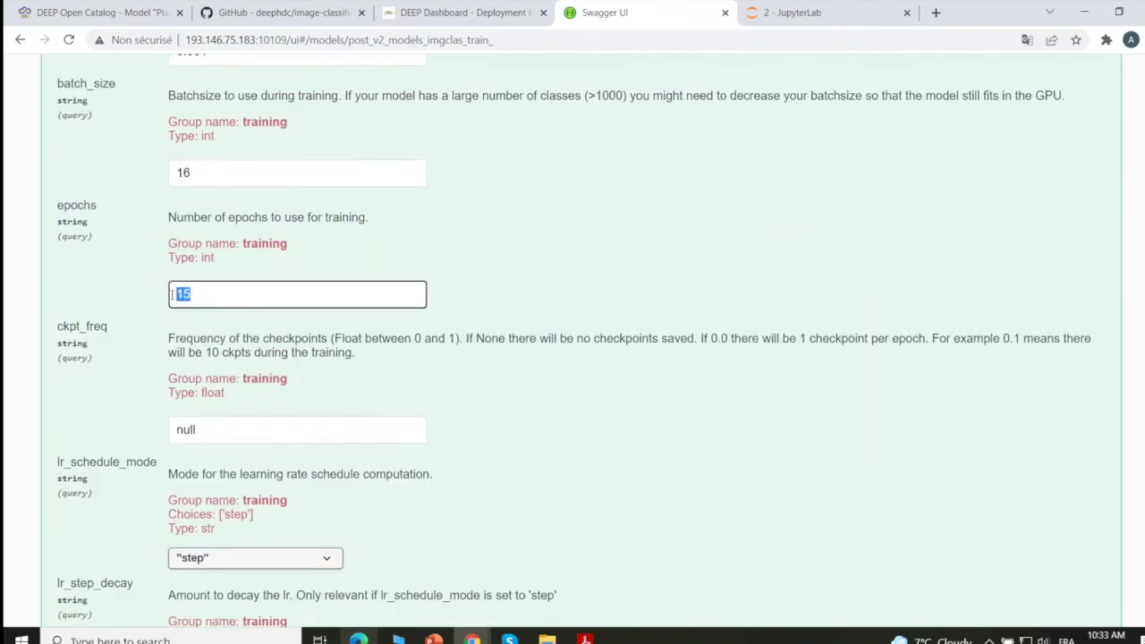
pyautogui.write('5')
# Step: Examine the checkpoint frequency, learning rate schedule, l2_reg, use_class_weights and use_validation training parameters
pyautogui.scroll(-3, 347, 394)
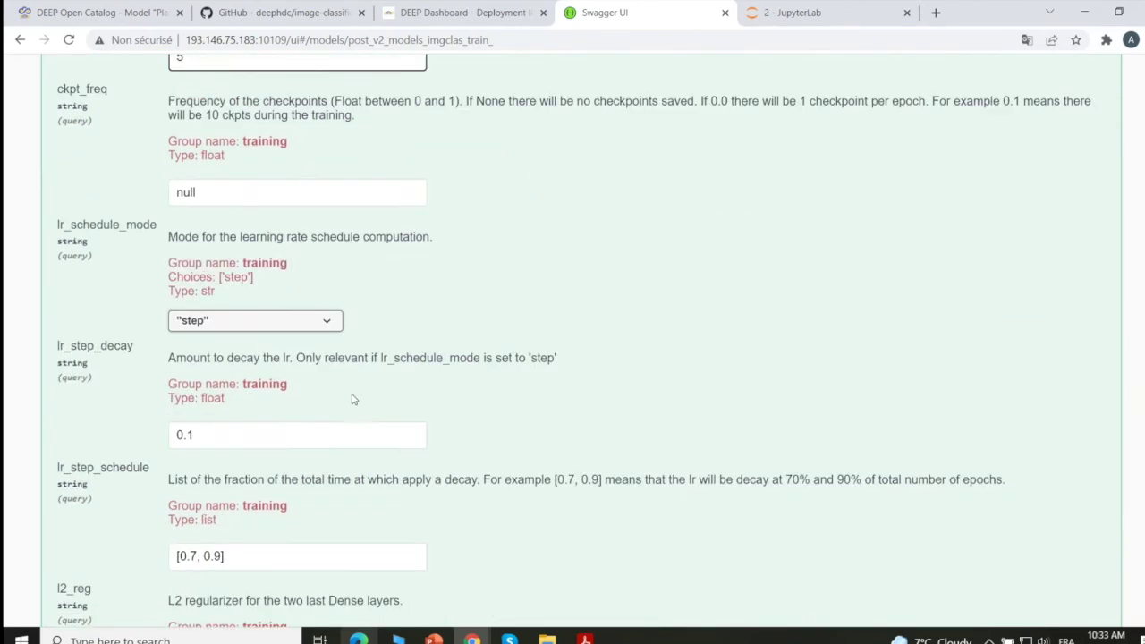
pyautogui.scroll(-1, 352, 399)
pyautogui.scroll(-1, 410, 324)
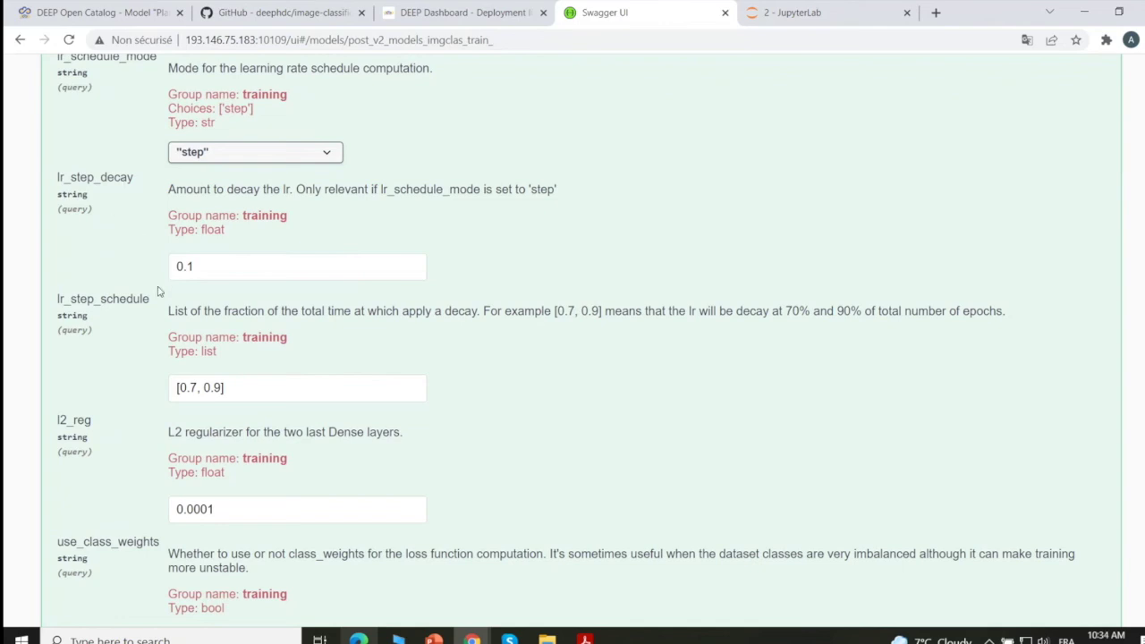
pyautogui.scroll(-2, 150, 283)
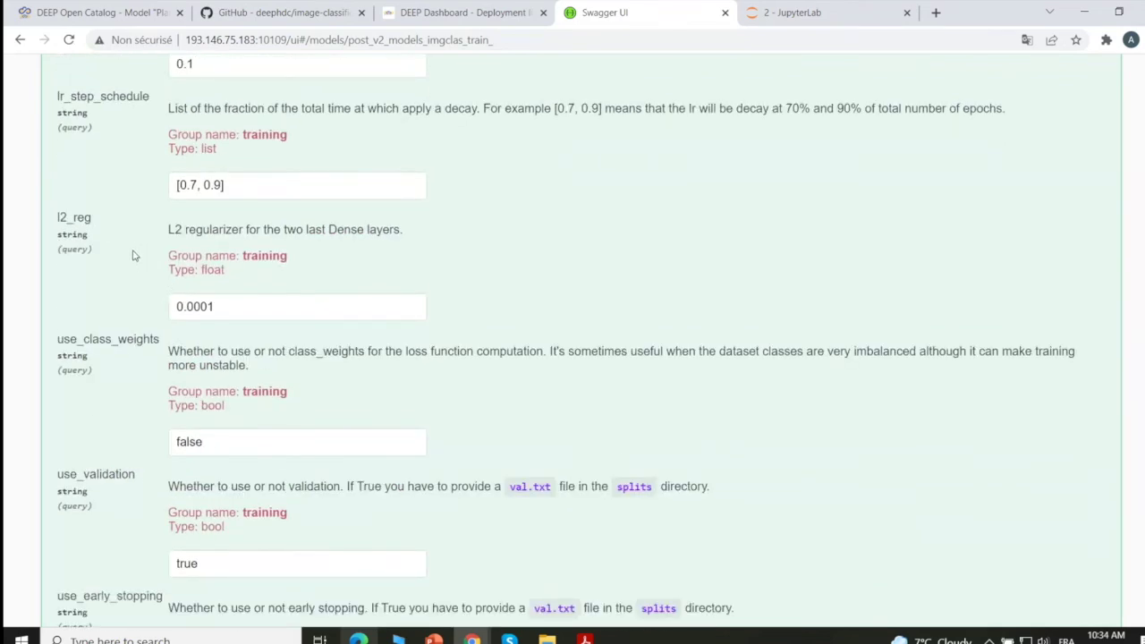
pyautogui.scroll(-1, 134, 260)
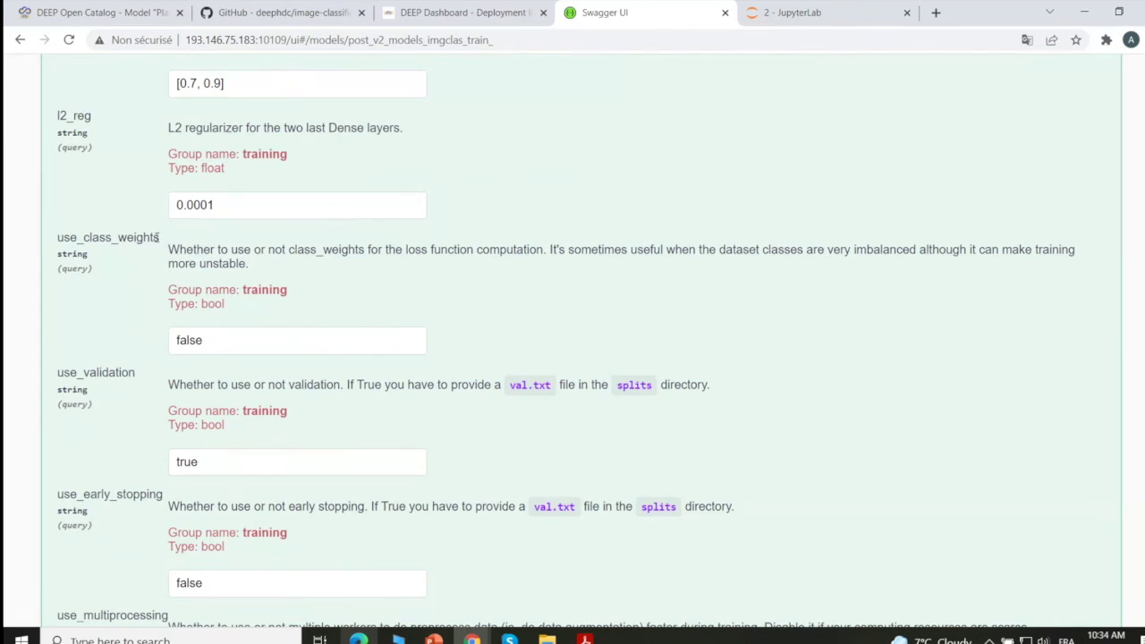
pyautogui.scroll(-2, 125, 376)
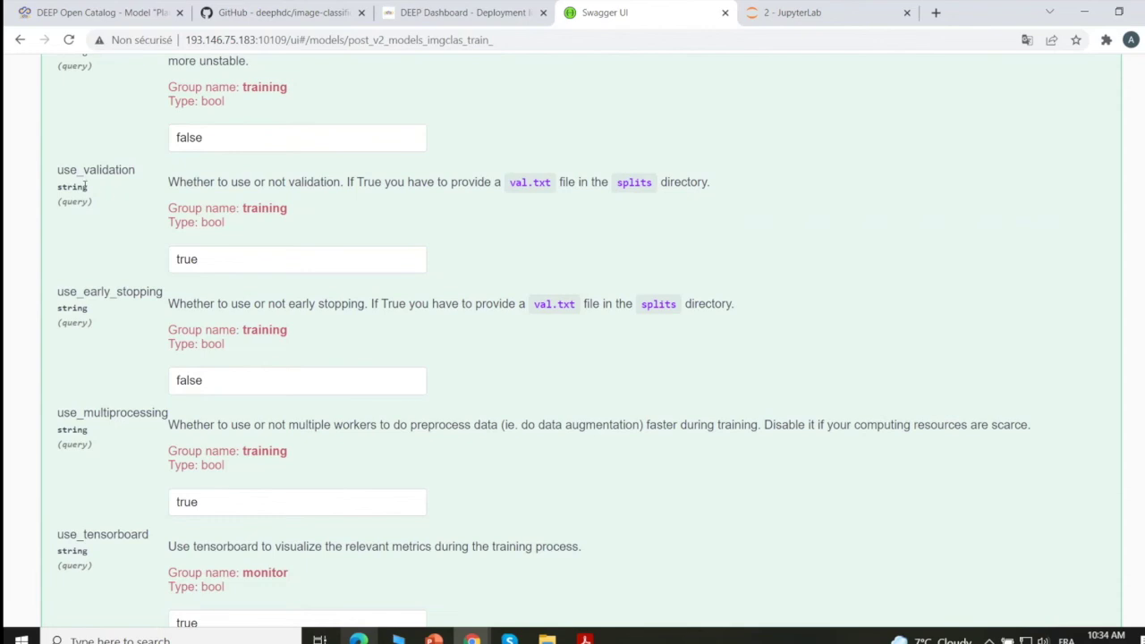
pyautogui.scroll(-1, 136, 209)
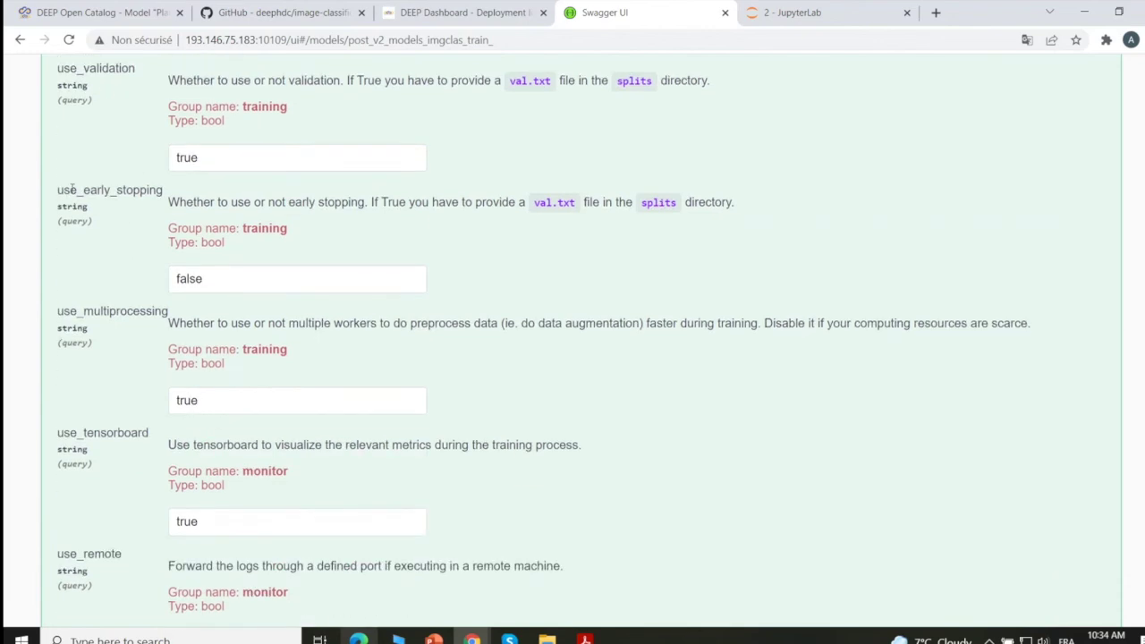
# Step: Examine the early stopping, multiprocessing, TensorBoard and RGB parameters and the train_mode augmentation options
pyautogui.moveTo(162, 190); pyautogui.dragTo(56, 191)
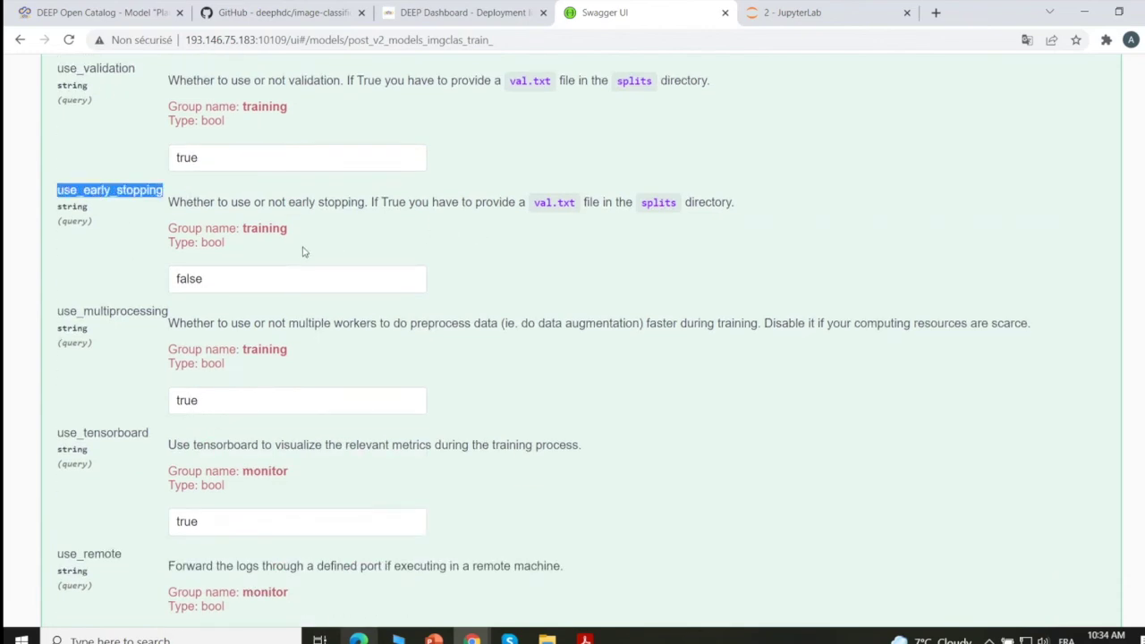
pyautogui.scroll(-1, 105, 241)
pyautogui.scroll(-1, 105, 241)
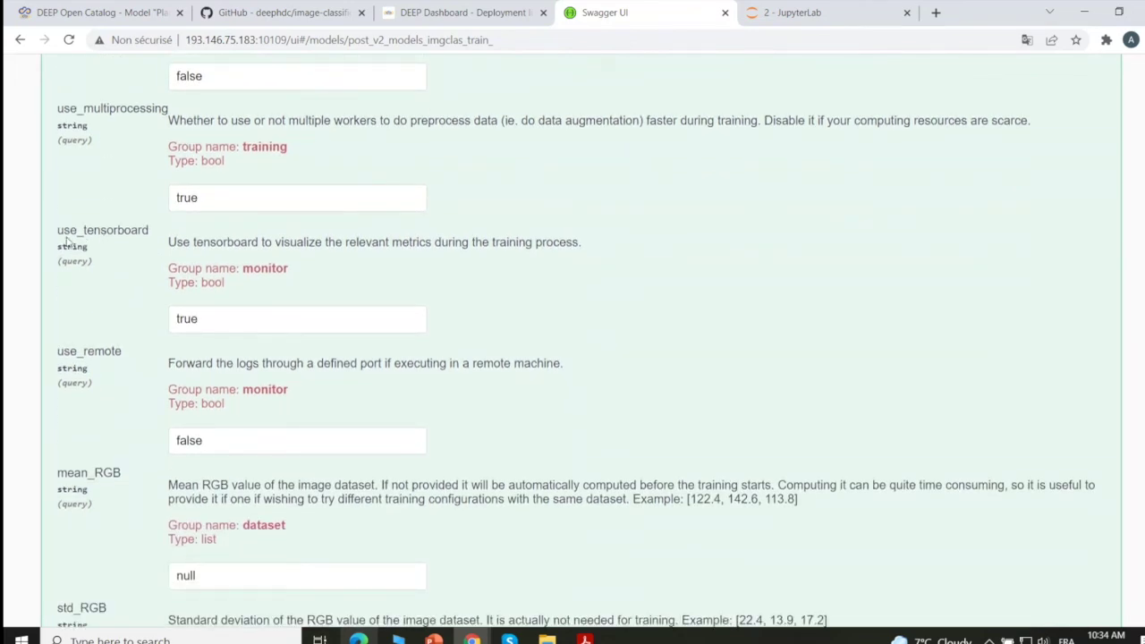
pyautogui.moveTo(150, 235); pyautogui.dragTo(175, 76)
pyautogui.scroll(-3, 117, 273)
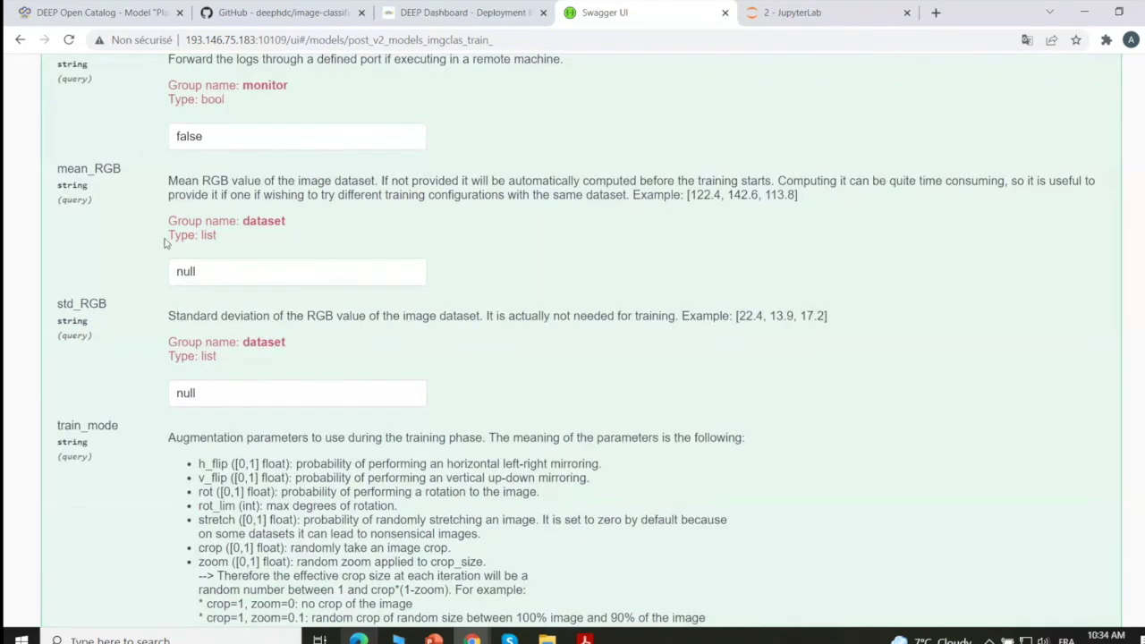
pyautogui.scroll(-3, 143, 242)
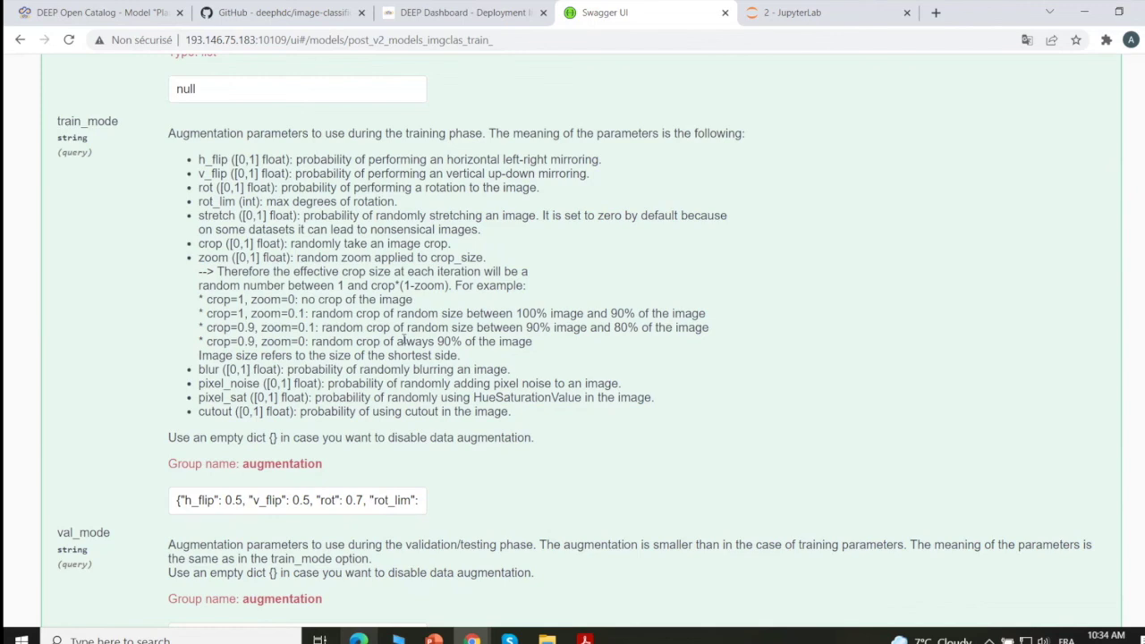
pyautogui.scroll(10, 465, 467)
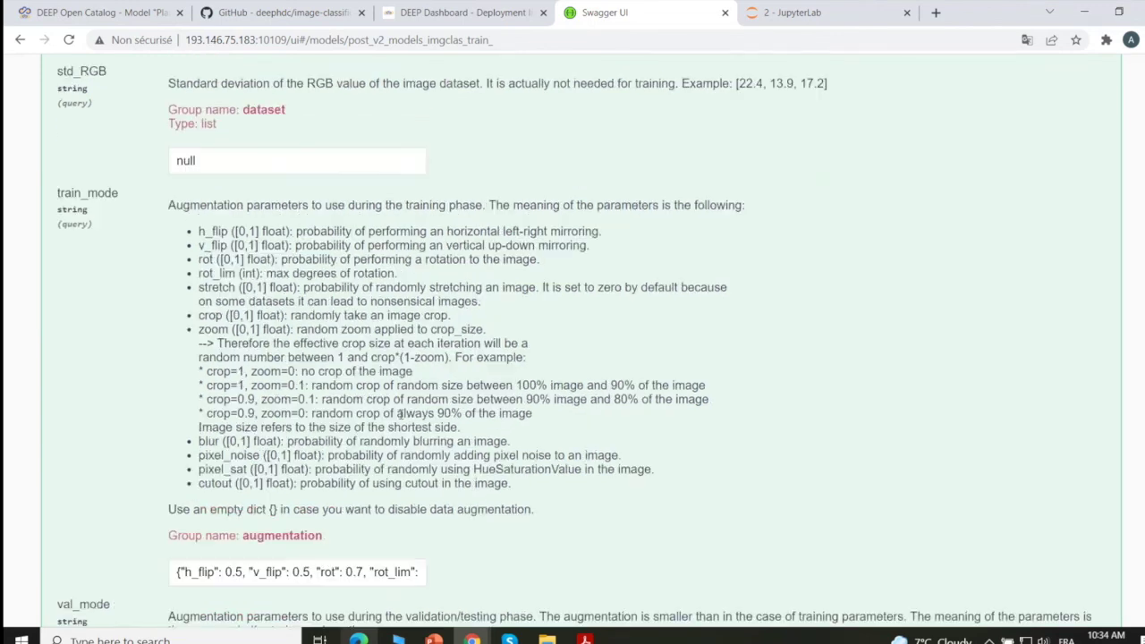
pyautogui.click(465, 358)
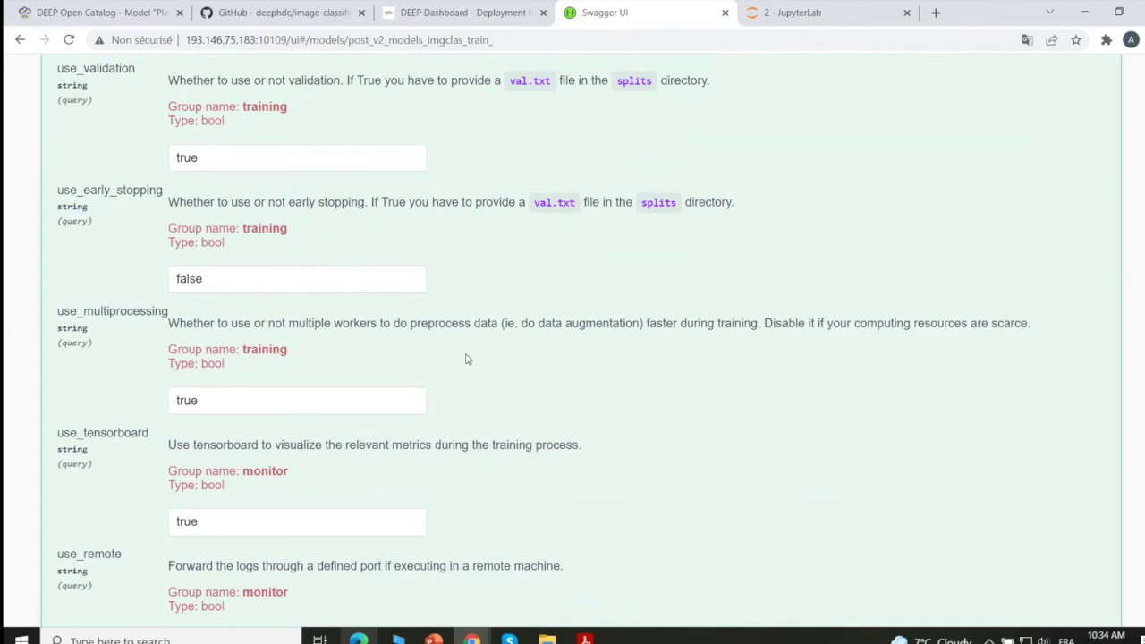
# Step: Execute the POST /v2/models/imgclas/train/ request below the val_mode parameter and check its server response
pyautogui.scroll(-11, 466, 358)
pyautogui.scroll(-2, 455, 258)
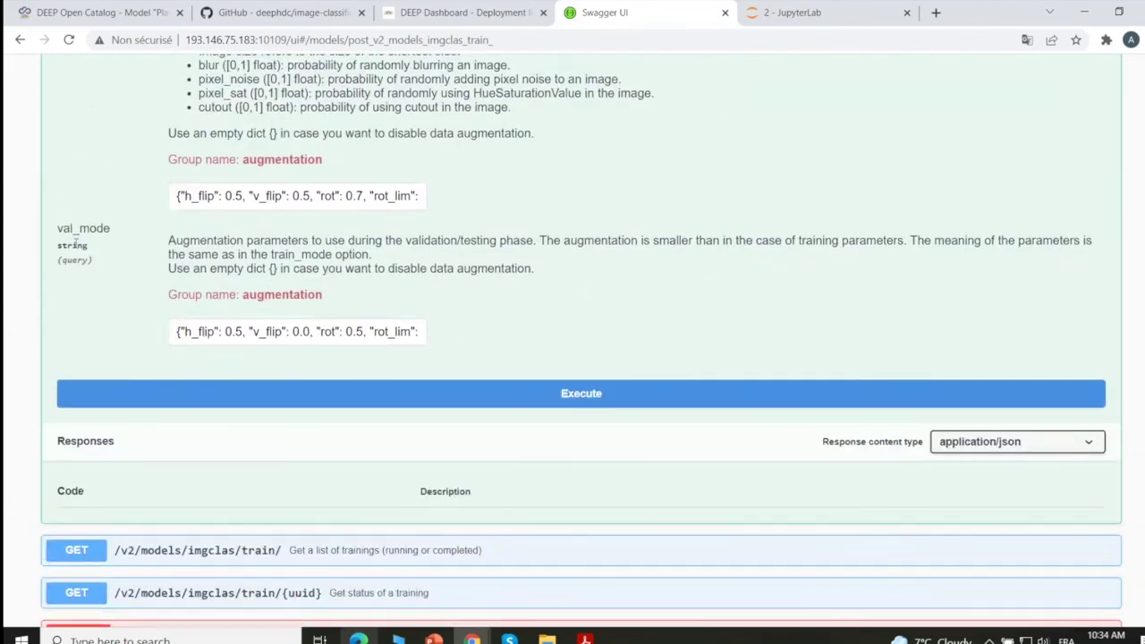
pyautogui.scroll(-2, 673, 316)
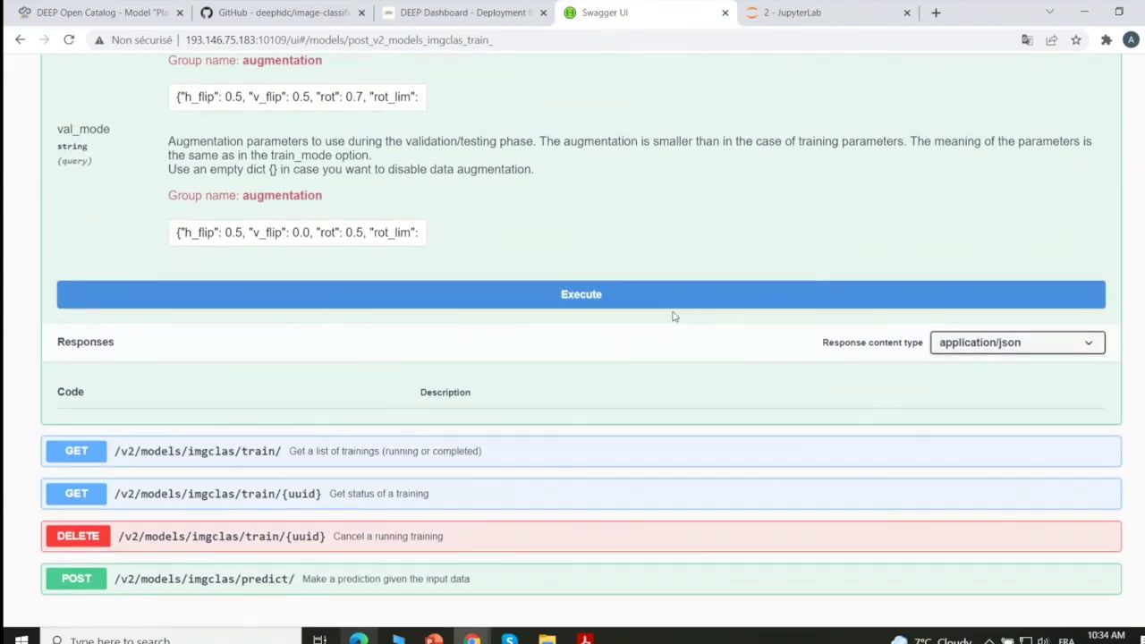
pyautogui.click(577, 292)
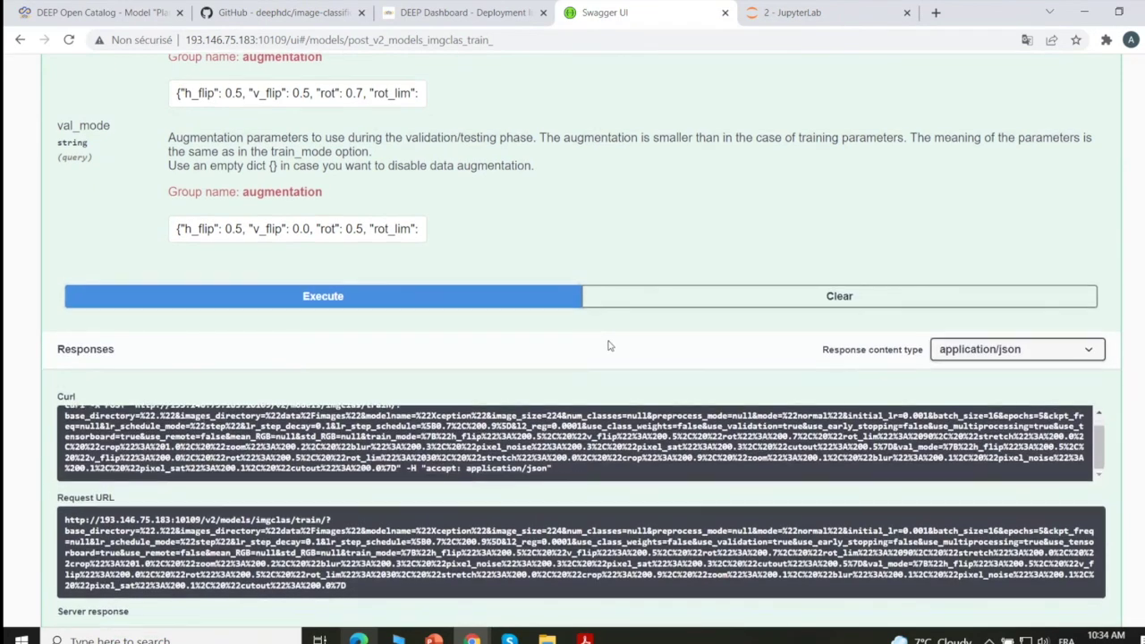
pyautogui.scroll(-4, 608, 343)
pyautogui.scroll(-7, 542, 358)
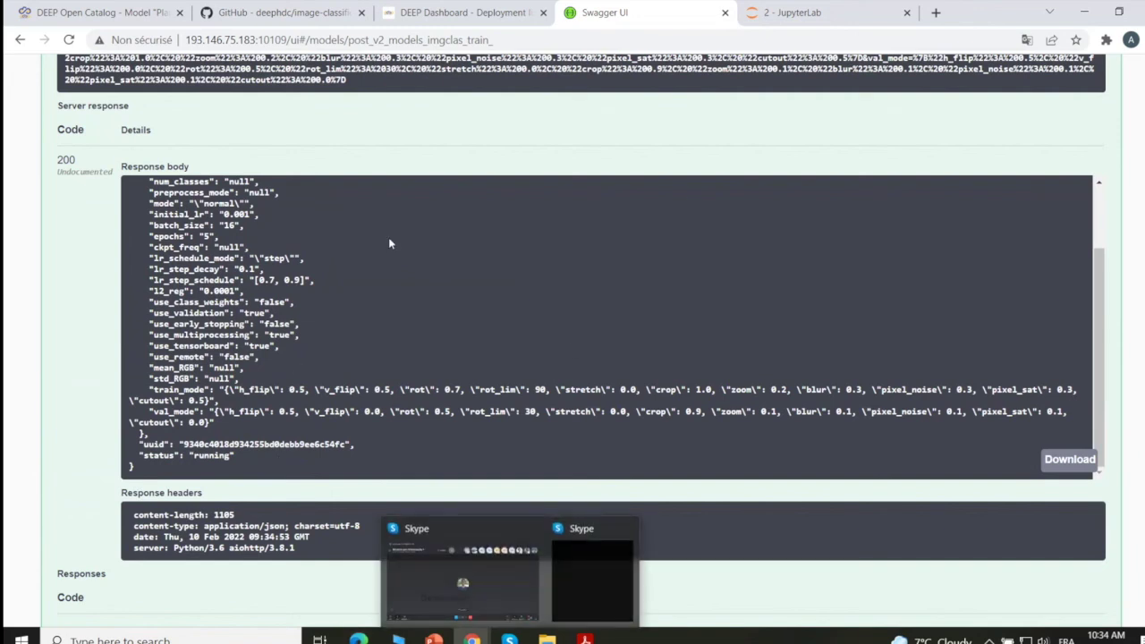
# Step: Switch to the JupyterLab terminal and review the log output of the launched training
pyautogui.click(775, 12)
pyautogui.scroll(15, 733, 334)
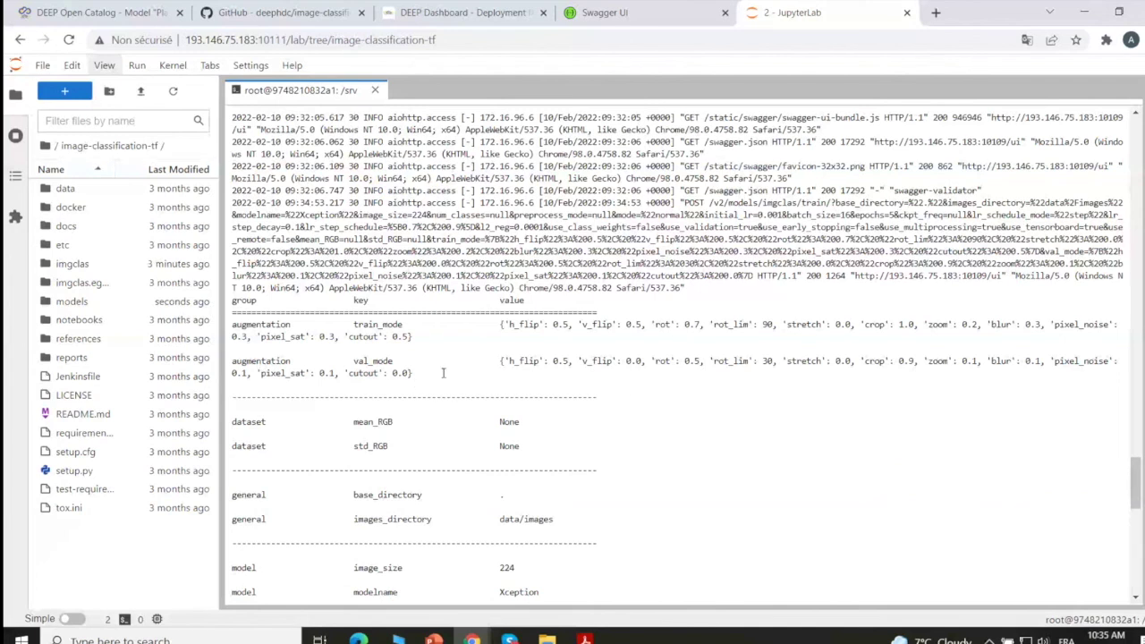
pyautogui.scroll(-15, 442, 372)
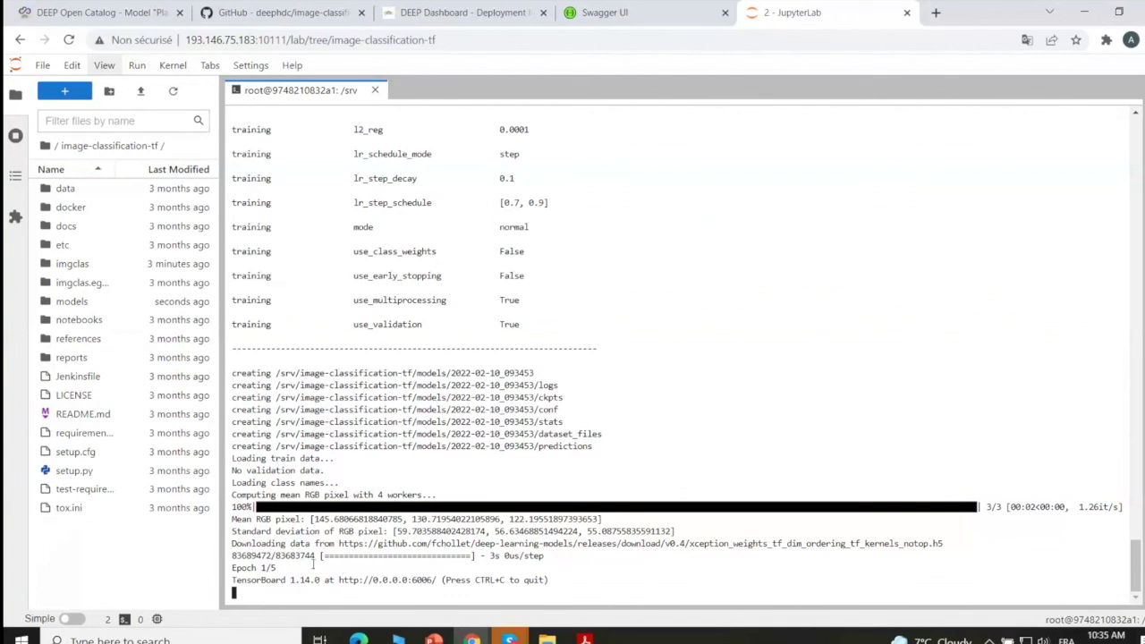
pyautogui.moveTo(509, 637)
pyautogui.click(460, 572)
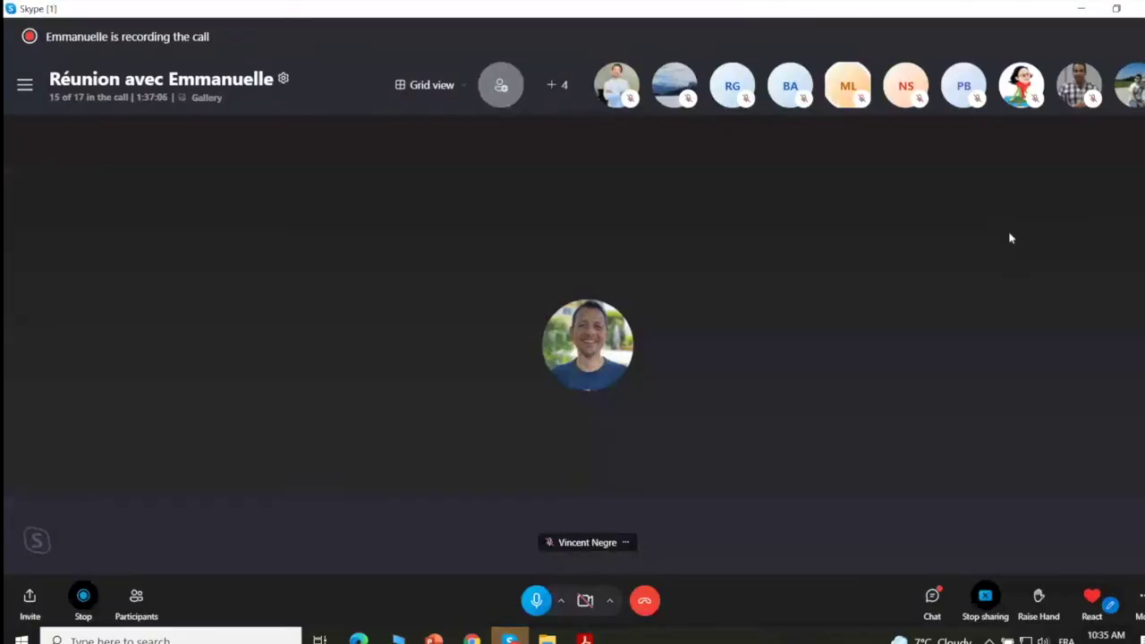
pyautogui.click(1074, 8)
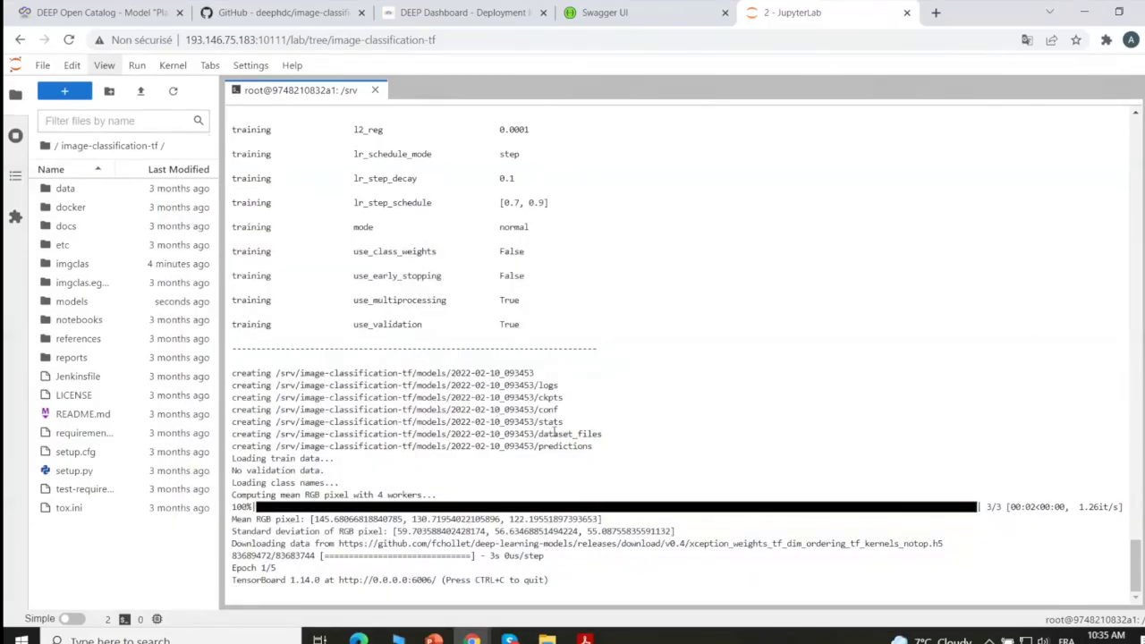
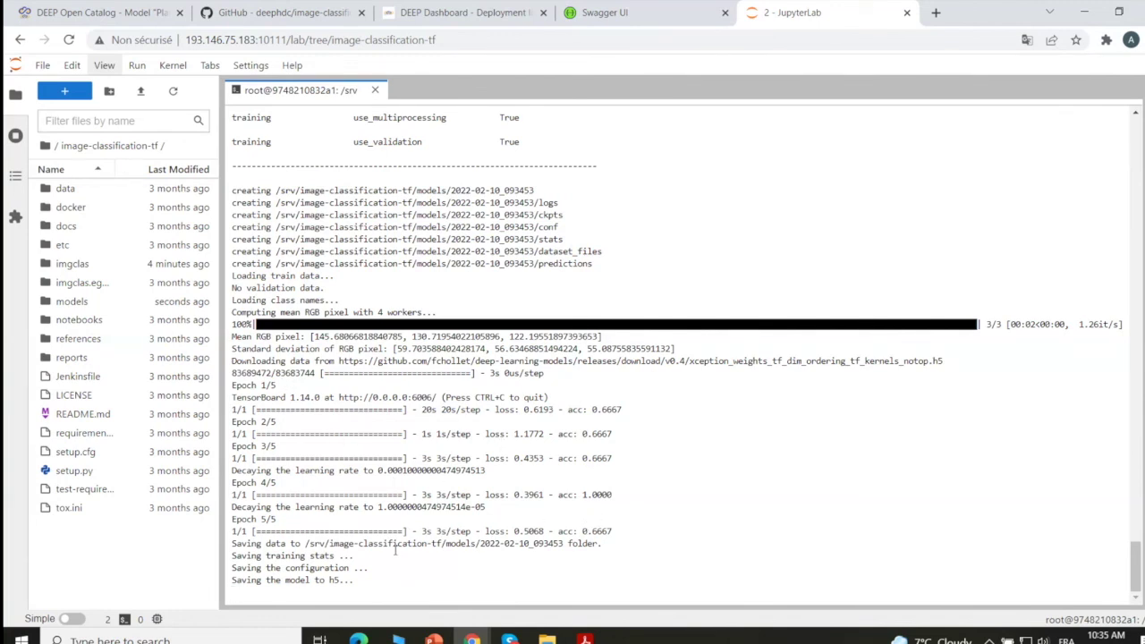
# Step: Return to Swagger UI and review the training request's response body, the remaining train endpoints and the submitted parameters
pyautogui.click(605, 13)
pyautogui.scroll(-3, 178, 301)
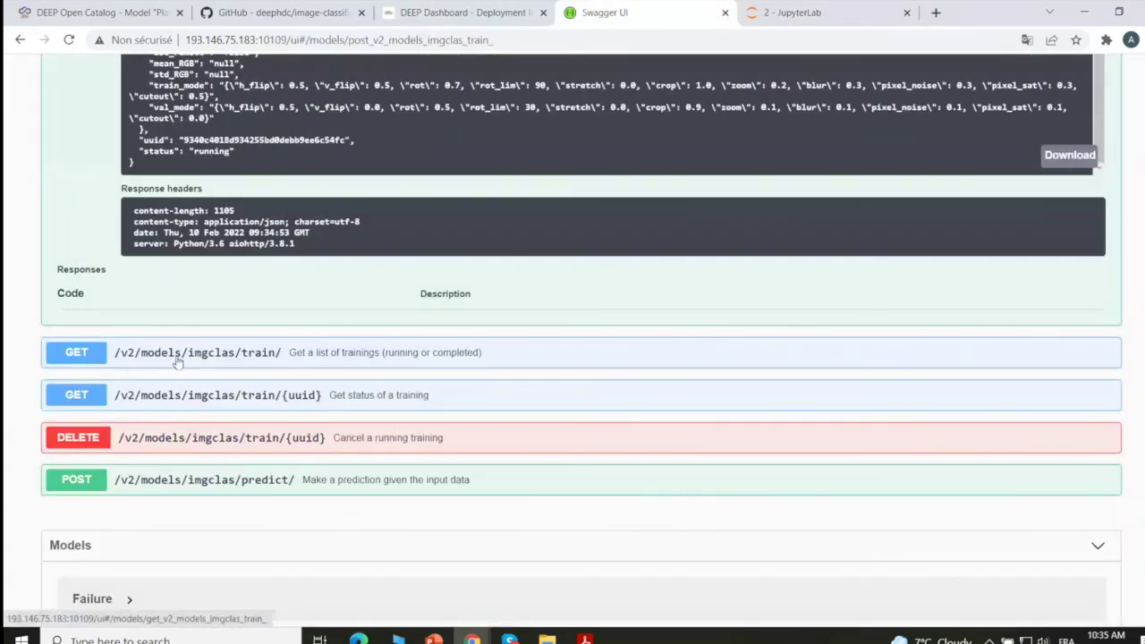
pyautogui.scroll(6, 178, 363)
pyautogui.scroll(3, 731, 317)
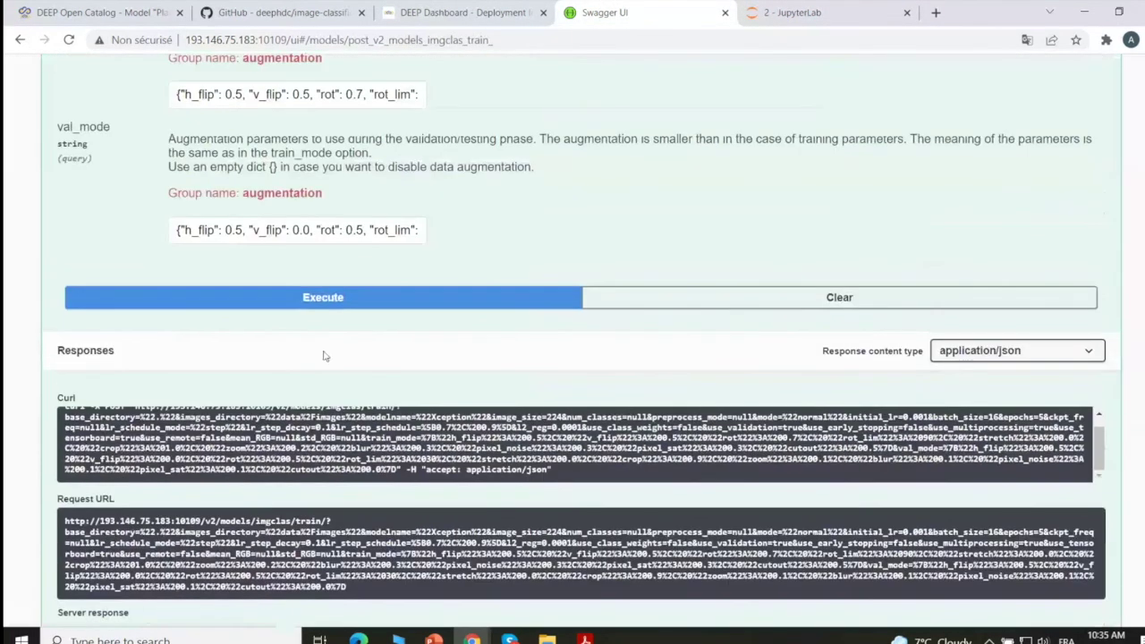
pyautogui.scroll(-6, 389, 403)
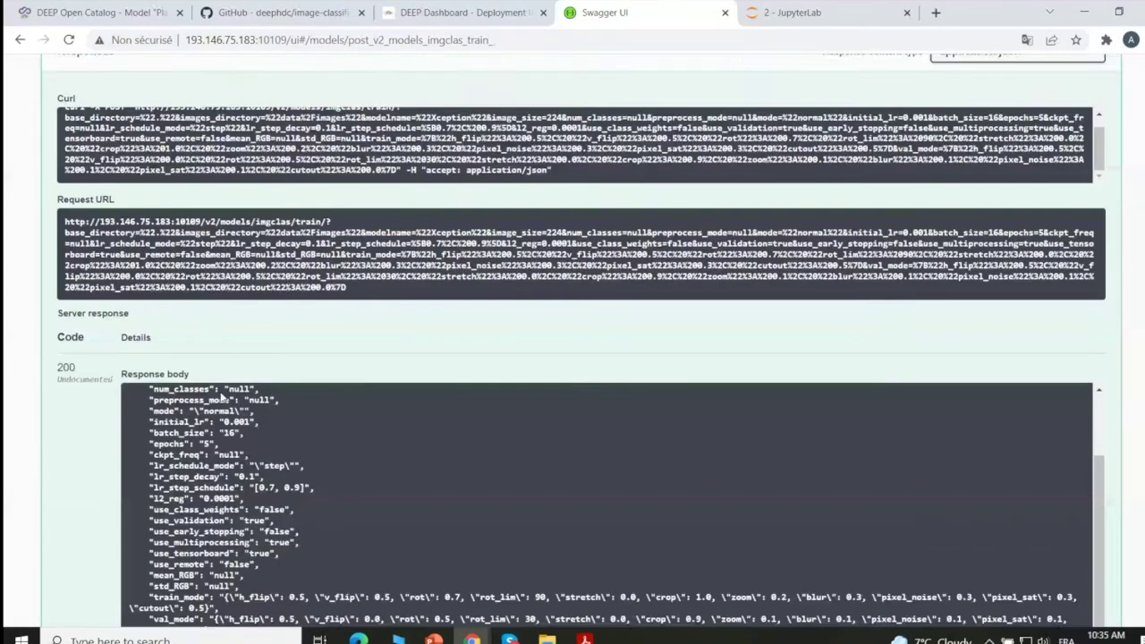
pyautogui.scroll(3, 376, 401)
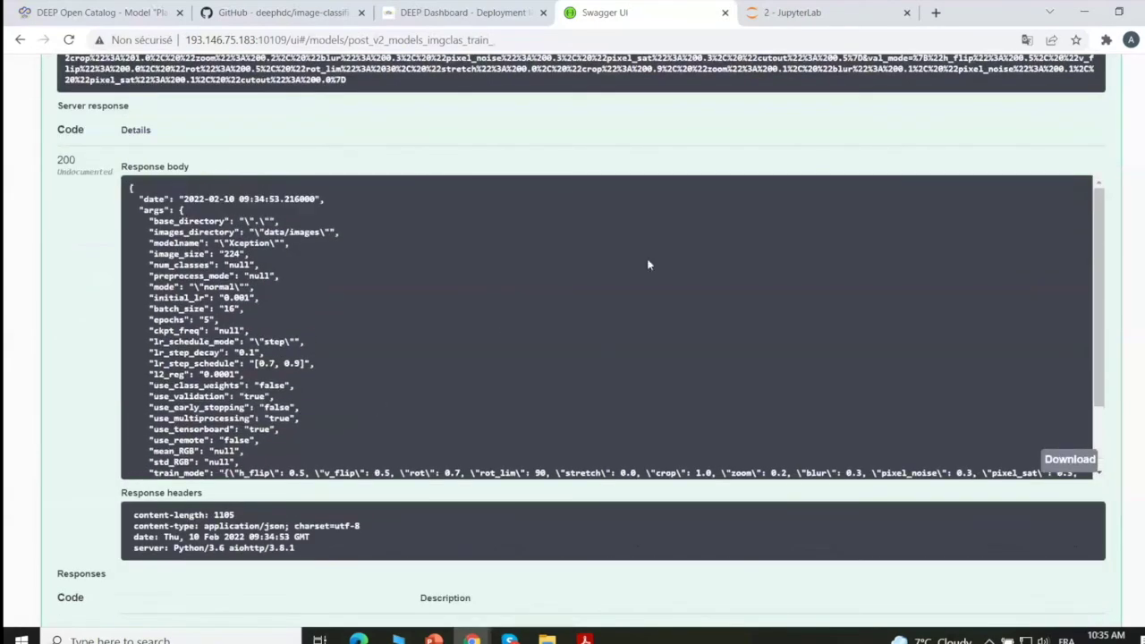
pyautogui.scroll(9, 647, 263)
pyautogui.scroll(15, 619, 373)
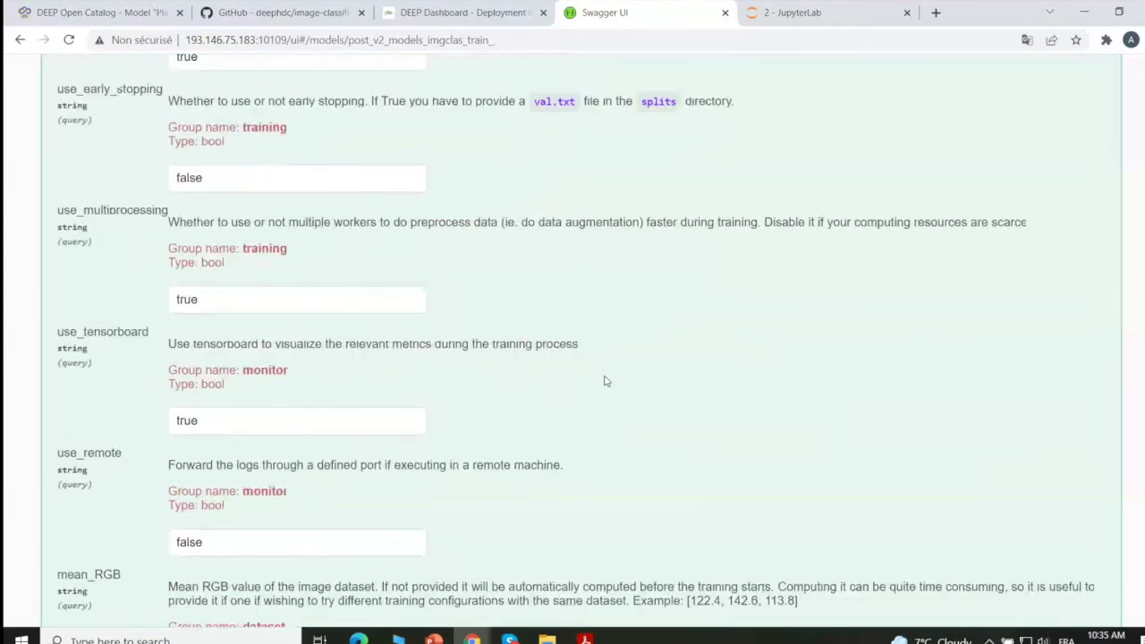
# Step: Switch to the DEEP Dashboard and open the Monitor access of the most recent plants-classification deployment
pyautogui.click(461, 12)
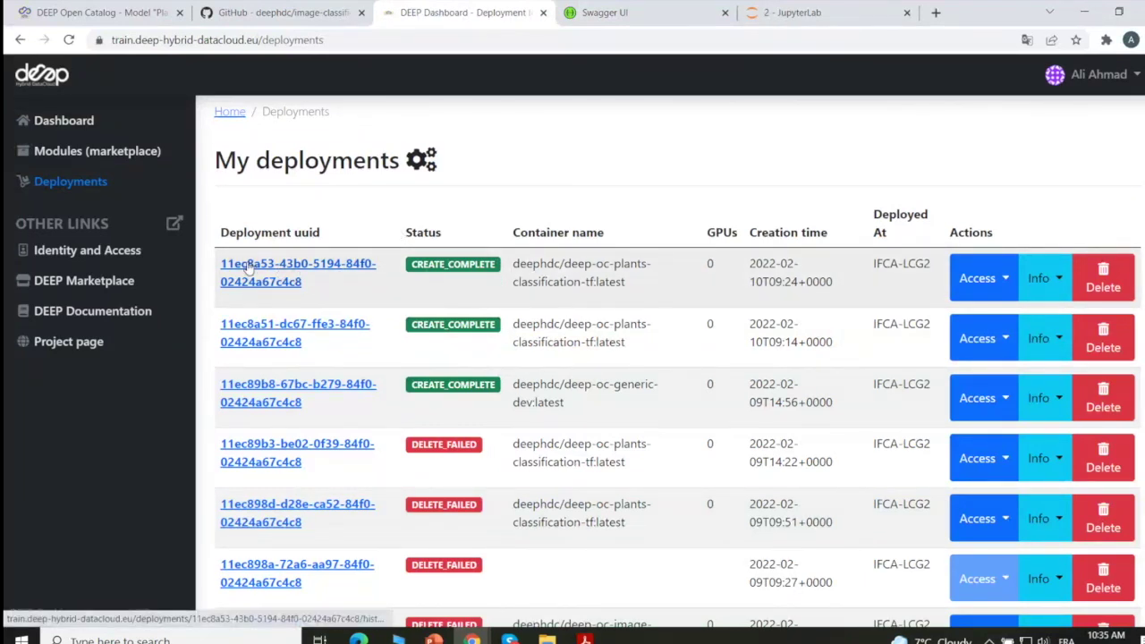
pyautogui.click(1005, 273)
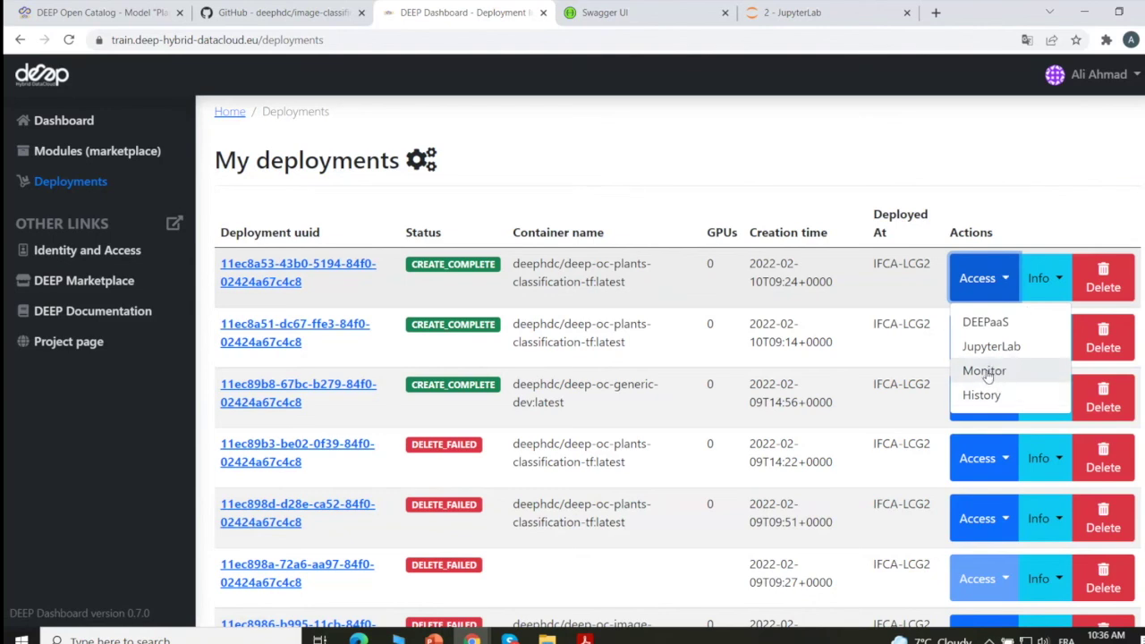
pyautogui.click(982, 377)
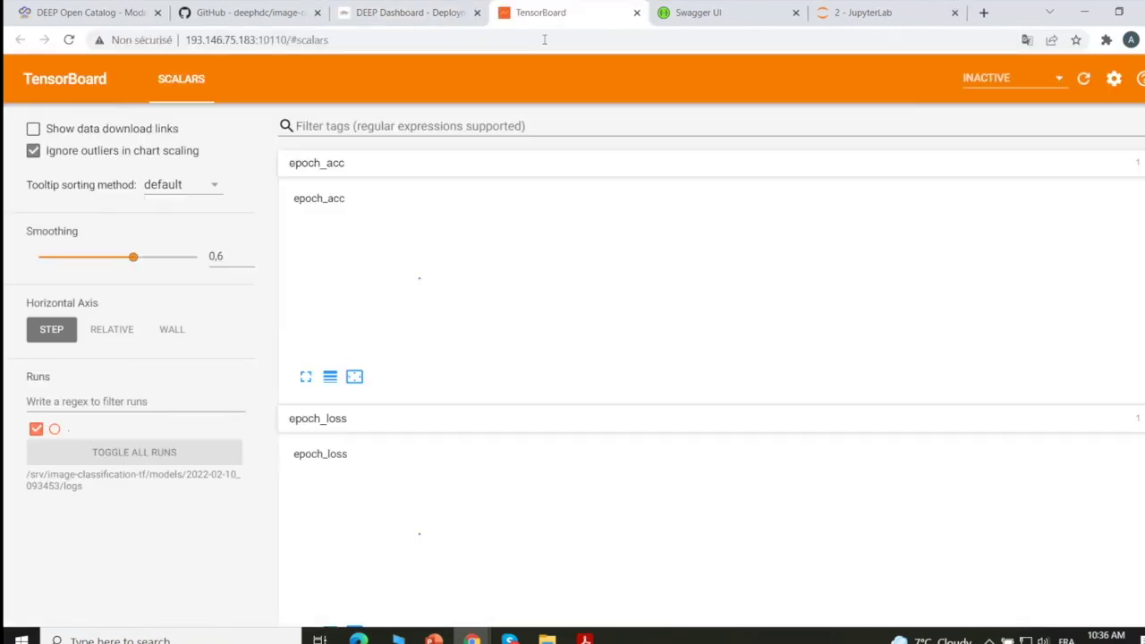
# Step: Examine the epoch_acc and epoch_loss charts of the training run in TensorBoard
pyautogui.moveTo(373, 265)
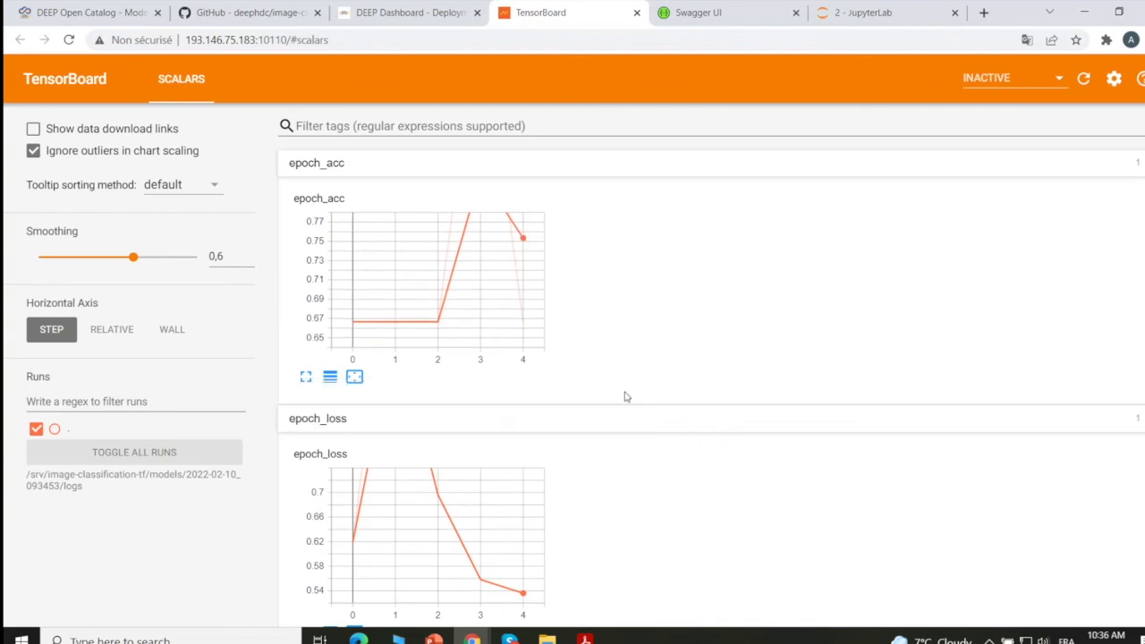
pyautogui.scroll(-1, 623, 396)
pyautogui.scroll(-1, 483, 483)
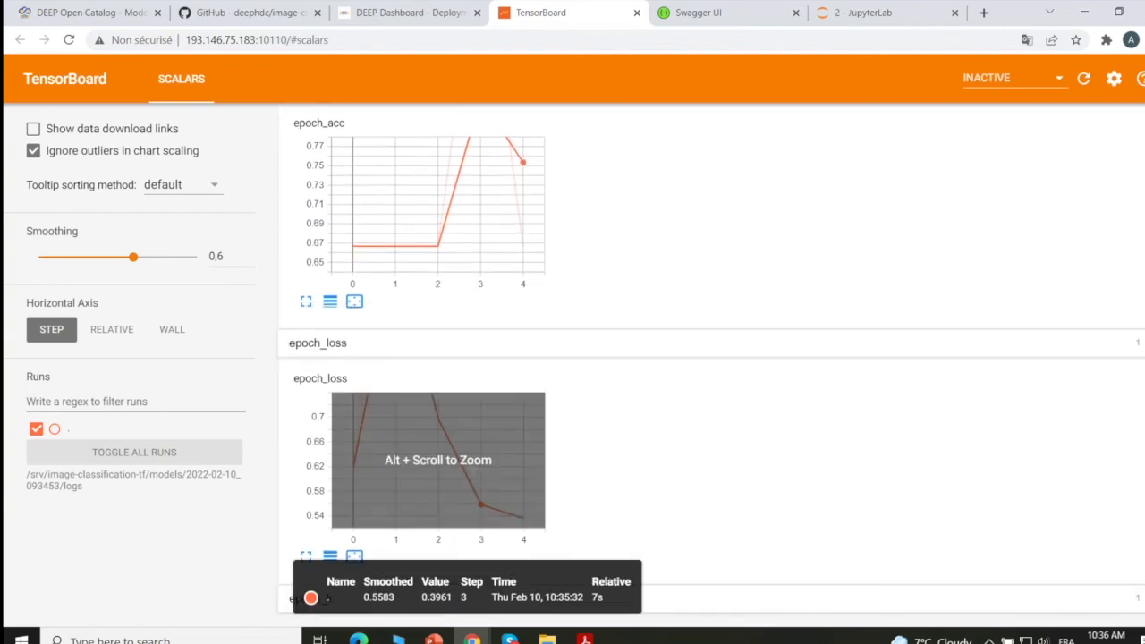
pyautogui.scroll(1, 493, 239)
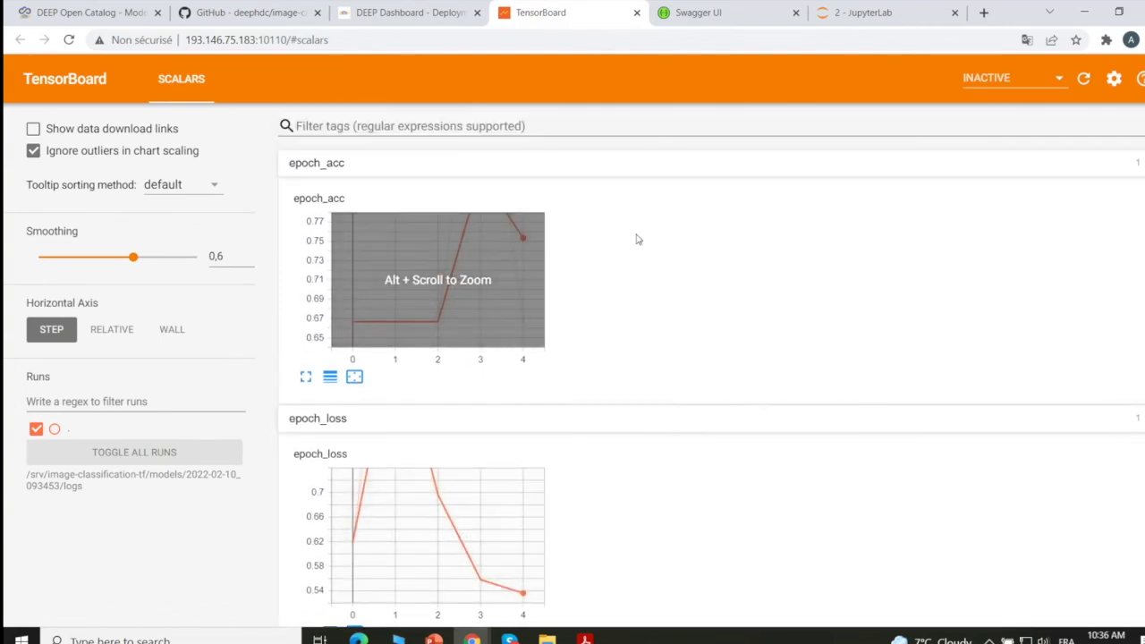
pyautogui.scroll(-1, 591, 280)
# Step: Return to the DEEP Dashboard, open the deployment's training history and display the arguments of the completed training
pyautogui.click(398, 11)
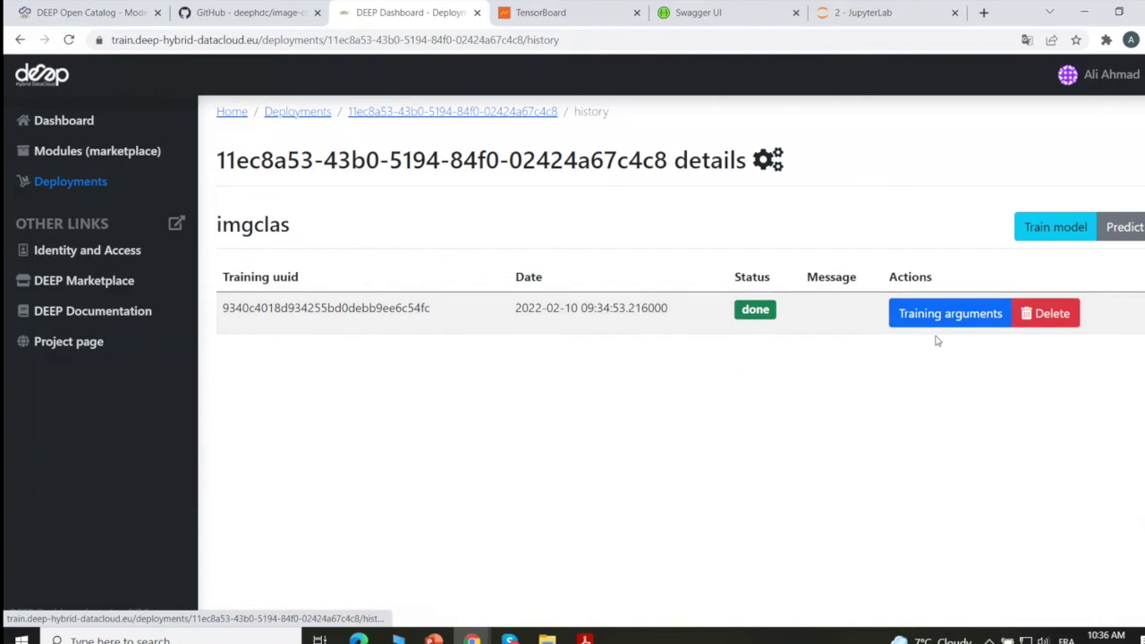
pyautogui.click(909, 324)
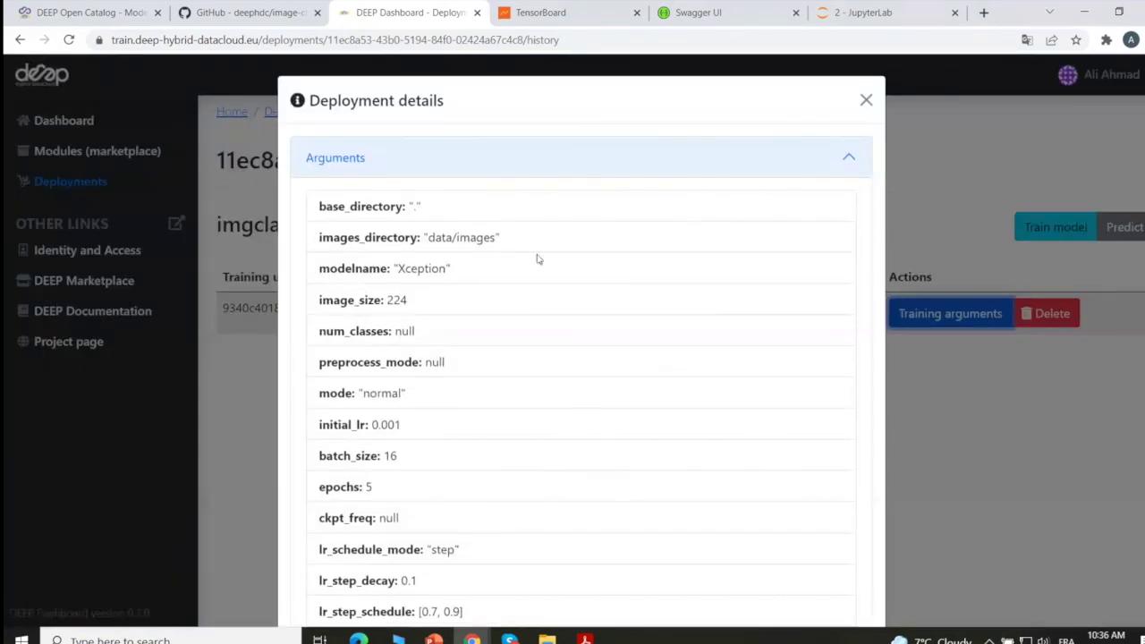
# Step: Review the remaining training arguments through train_mode and val_mode, and close the deployment details
pyautogui.scroll(-3, 564, 265)
pyautogui.scroll(-2, 562, 266)
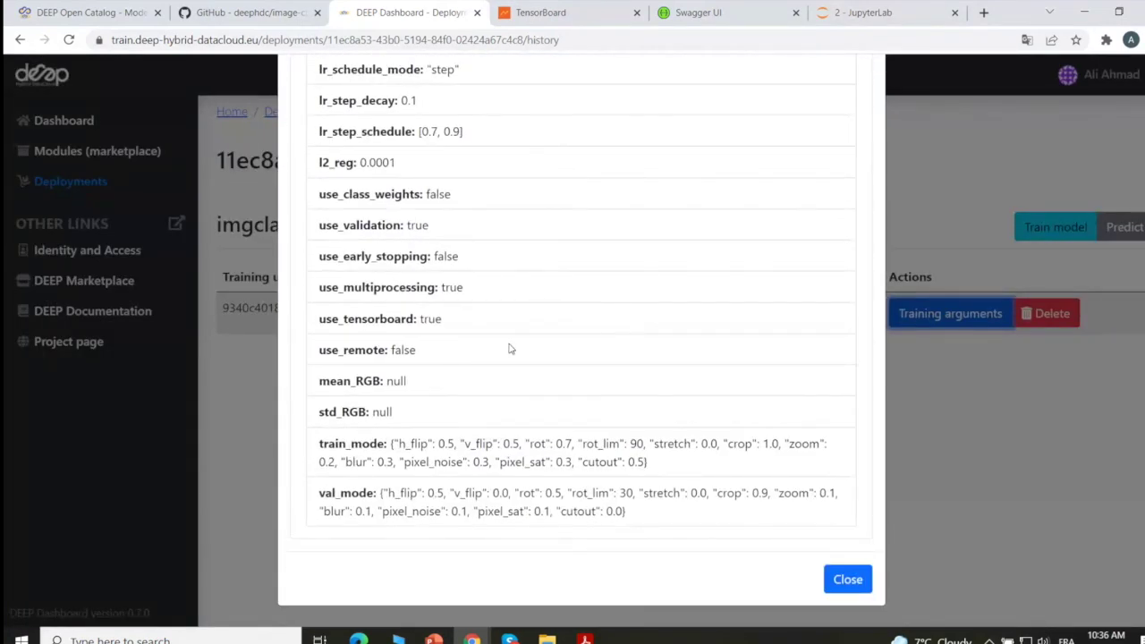
pyautogui.scroll(5, 501, 310)
pyautogui.scroll(-5, 501, 309)
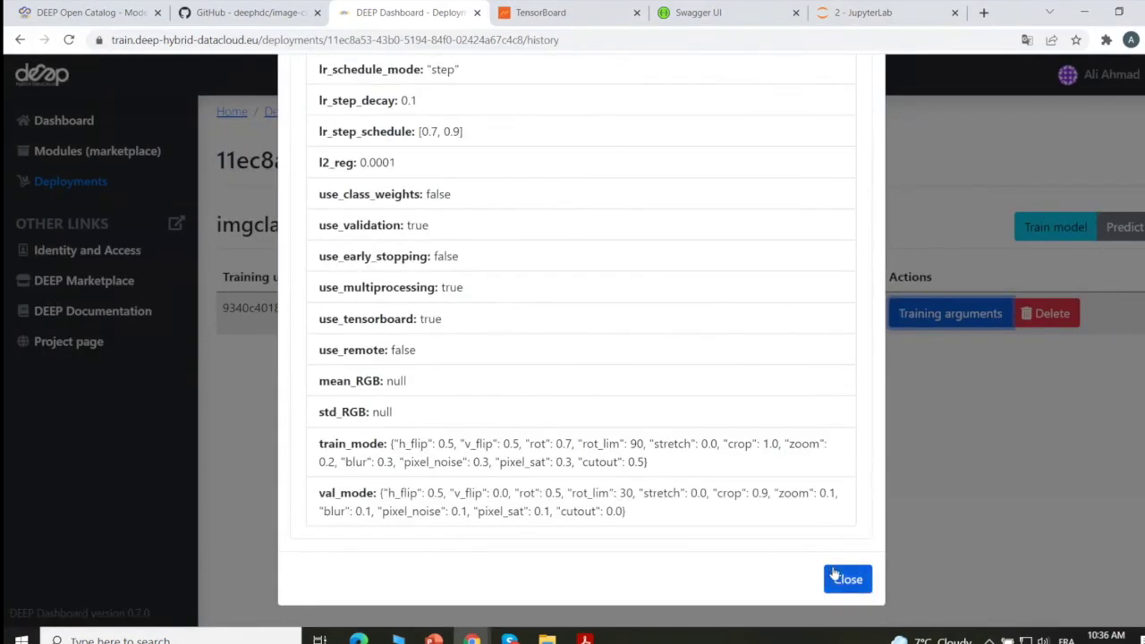
pyautogui.click(841, 579)
# Step: Switch to Swagger UI, collapse the train request and expand the POST /v2/models/imgclas/predict/ endpoint
pyautogui.click(698, 13)
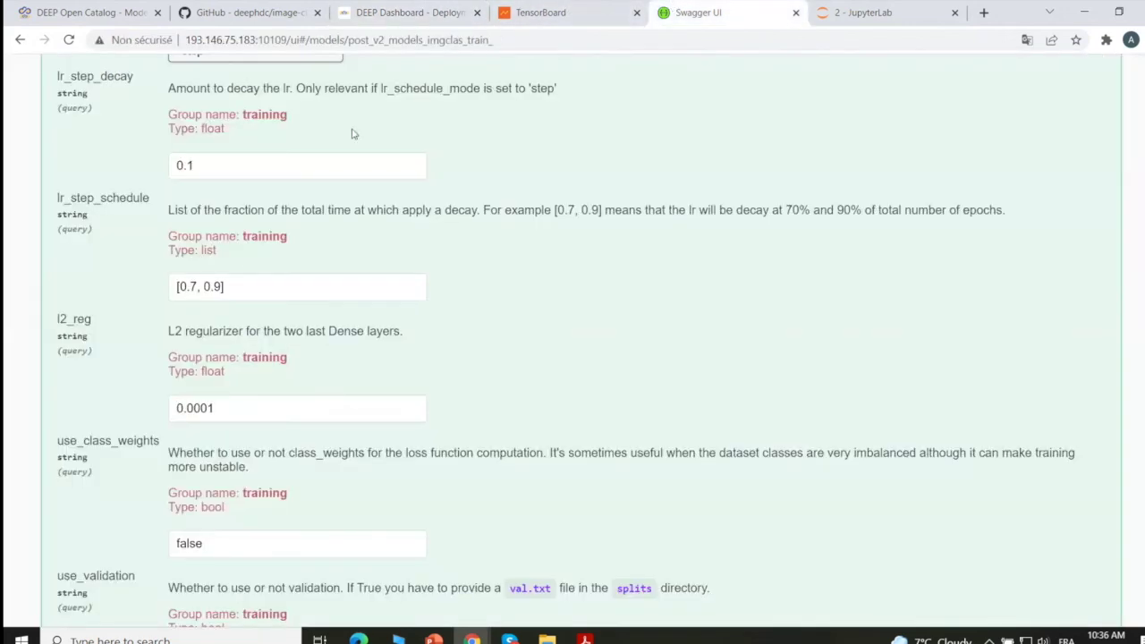
pyautogui.scroll(20, 353, 133)
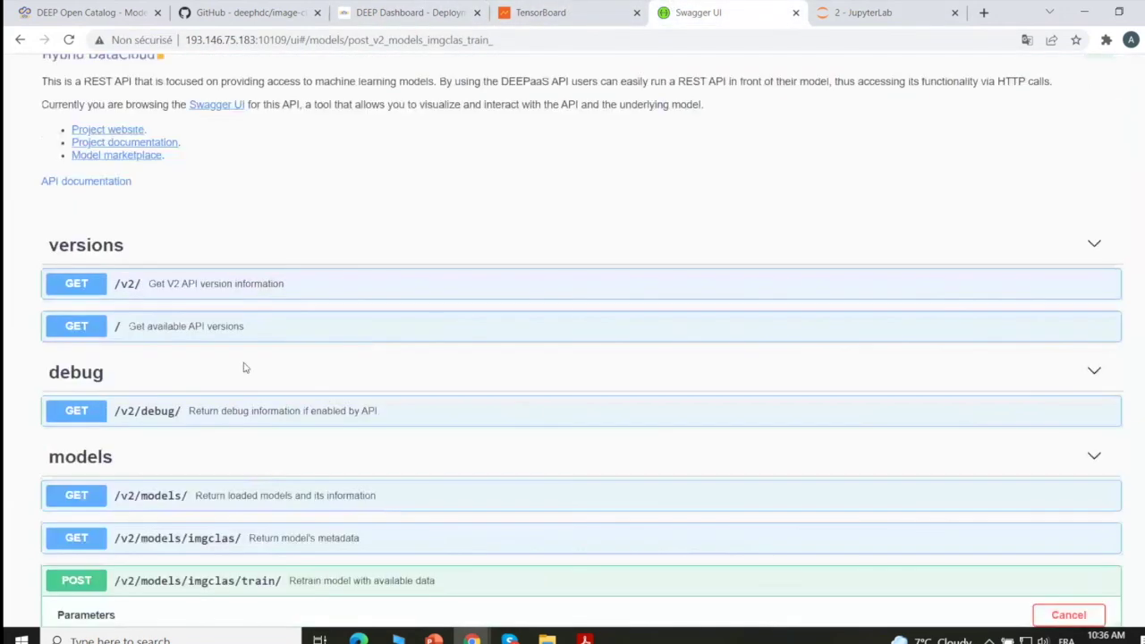
pyautogui.scroll(-1, 179, 447)
pyautogui.click(224, 477)
pyautogui.scroll(-3, 120, 429)
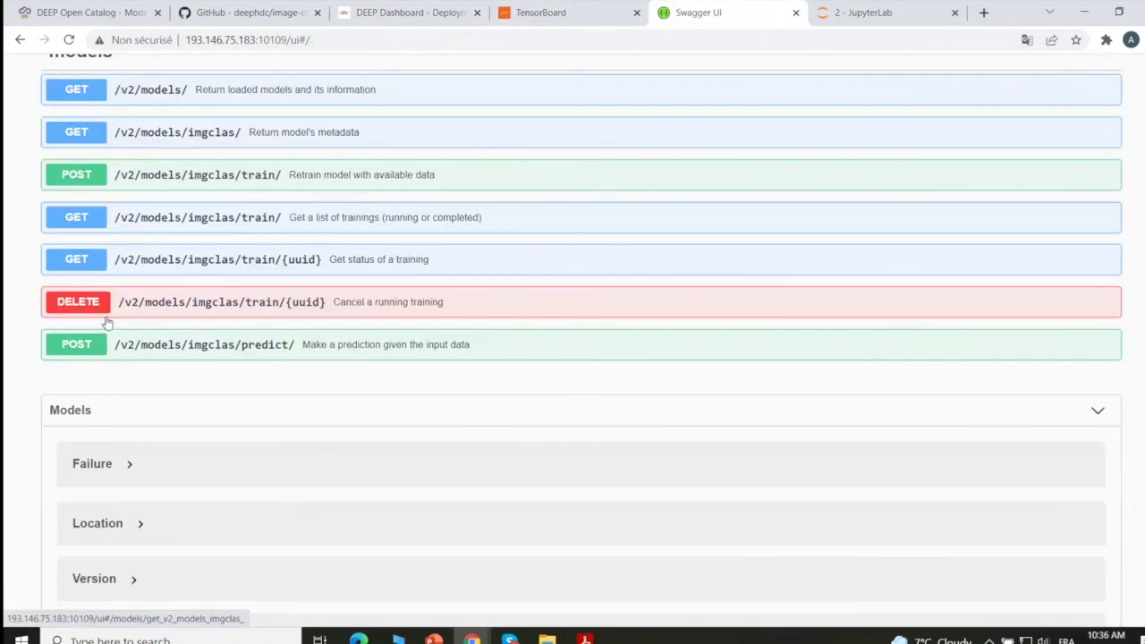
pyautogui.click(304, 345)
pyautogui.scroll(-1, 119, 315)
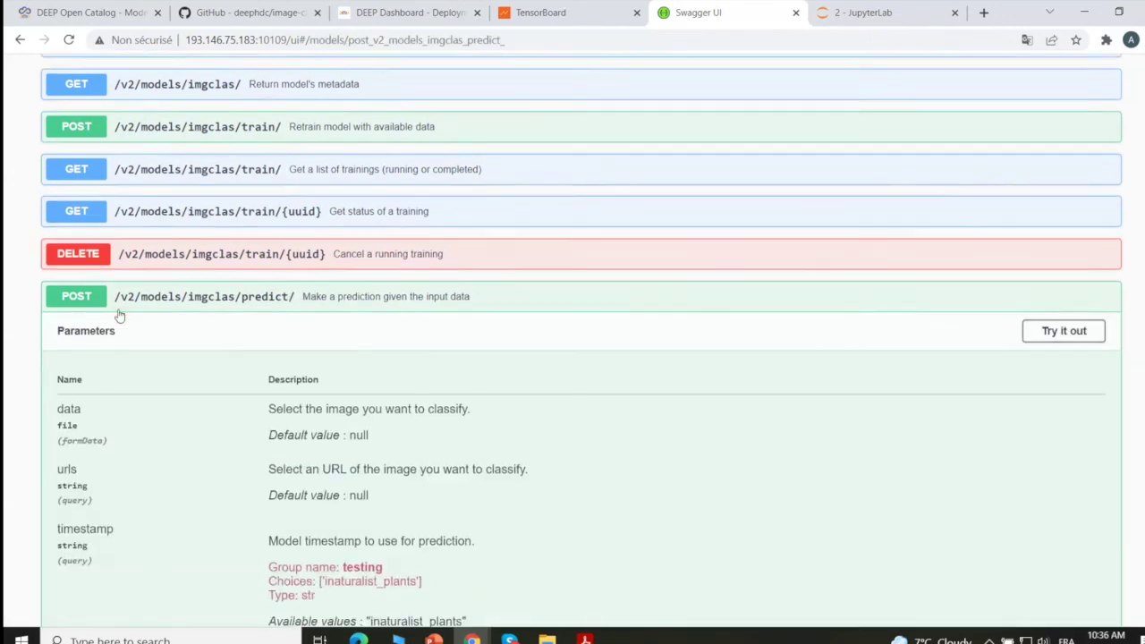
pyautogui.scroll(-4, 119, 315)
pyautogui.scroll(3, 1028, 303)
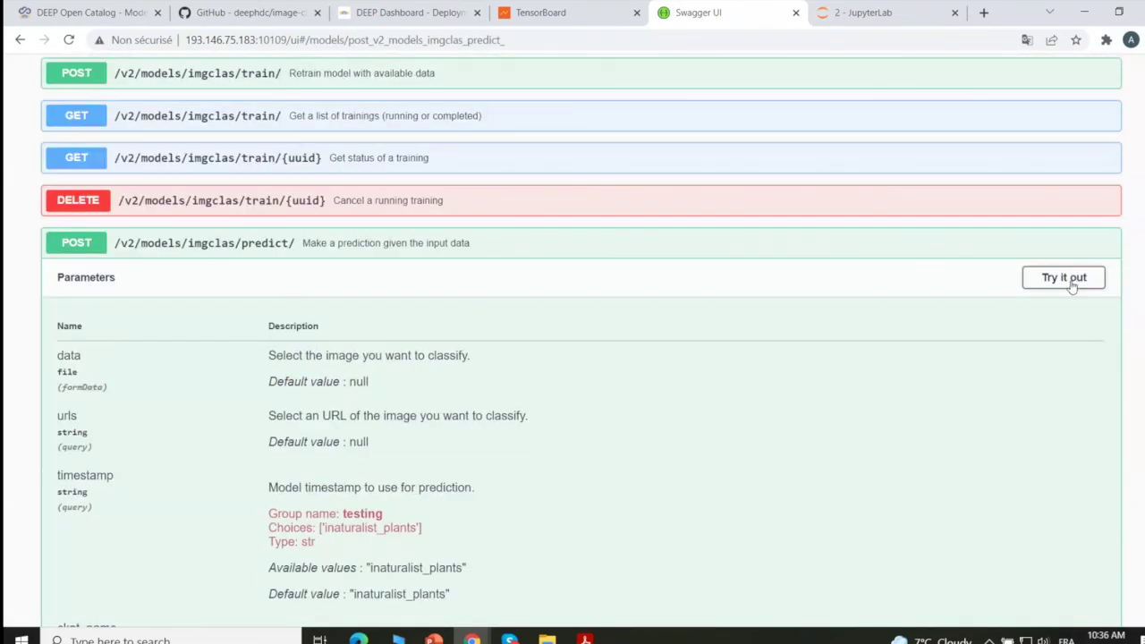
# Step: Make the predict request's parameters editable and inspect the model choices offered for timestamp
pyautogui.click(1064, 277)
pyautogui.scroll(-3, 626, 340)
pyautogui.click(432, 367)
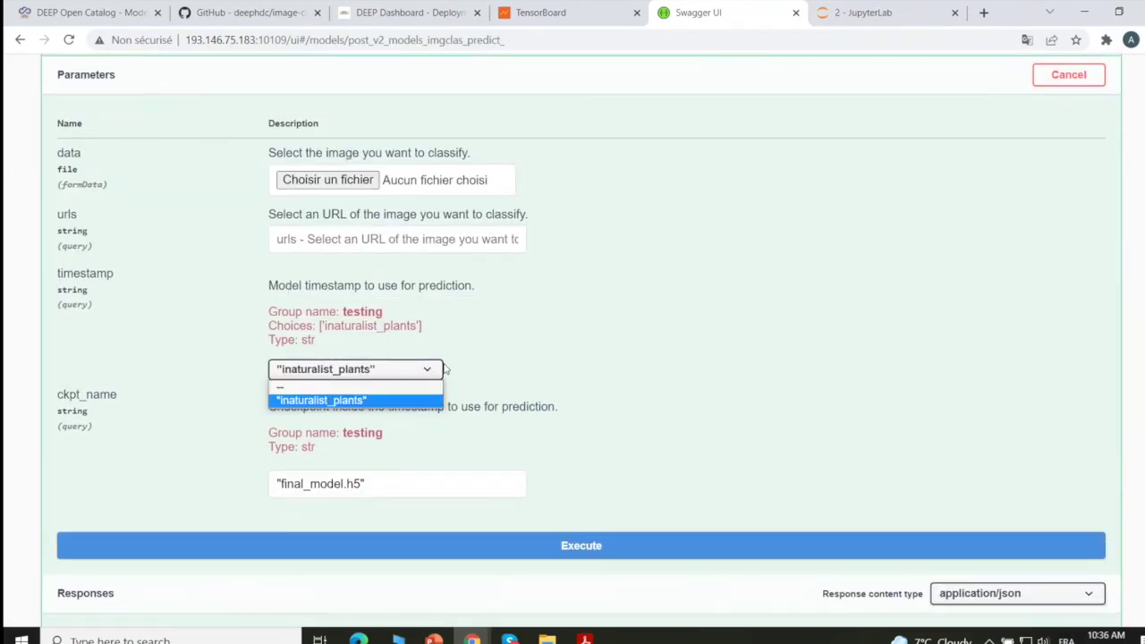
pyautogui.click(599, 384)
pyautogui.click(438, 374)
pyautogui.click(534, 374)
# Step: Switch to JupyterLab, review the training log and browse the models/2022-02-10_093453 folder, including its ckpts subfolder
pyautogui.click(862, 11)
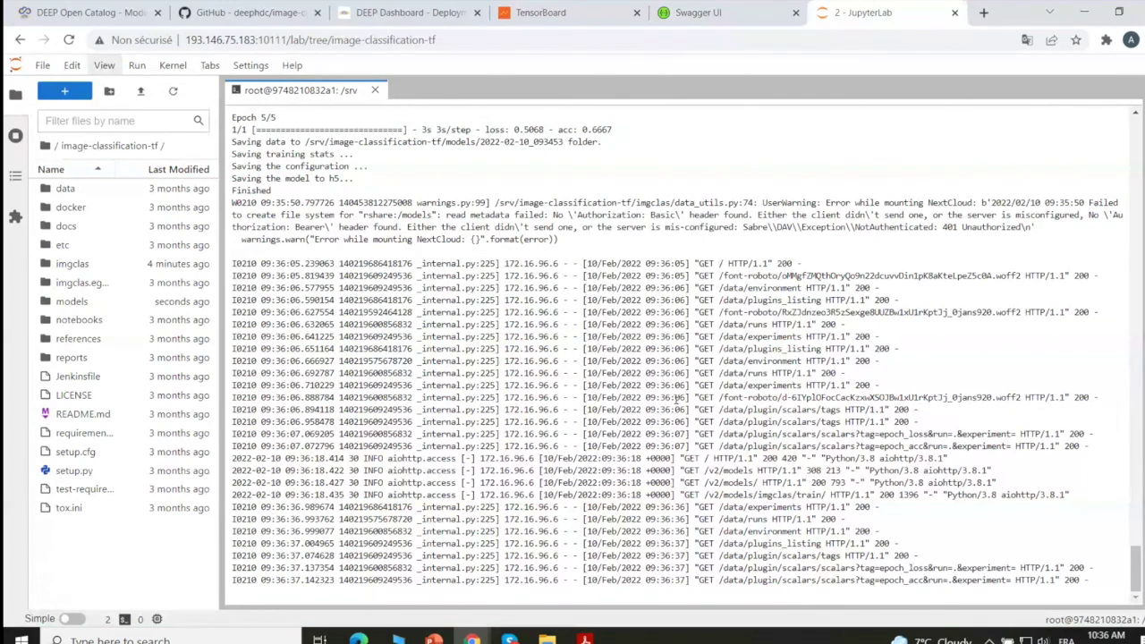
pyautogui.scroll(5, 677, 398)
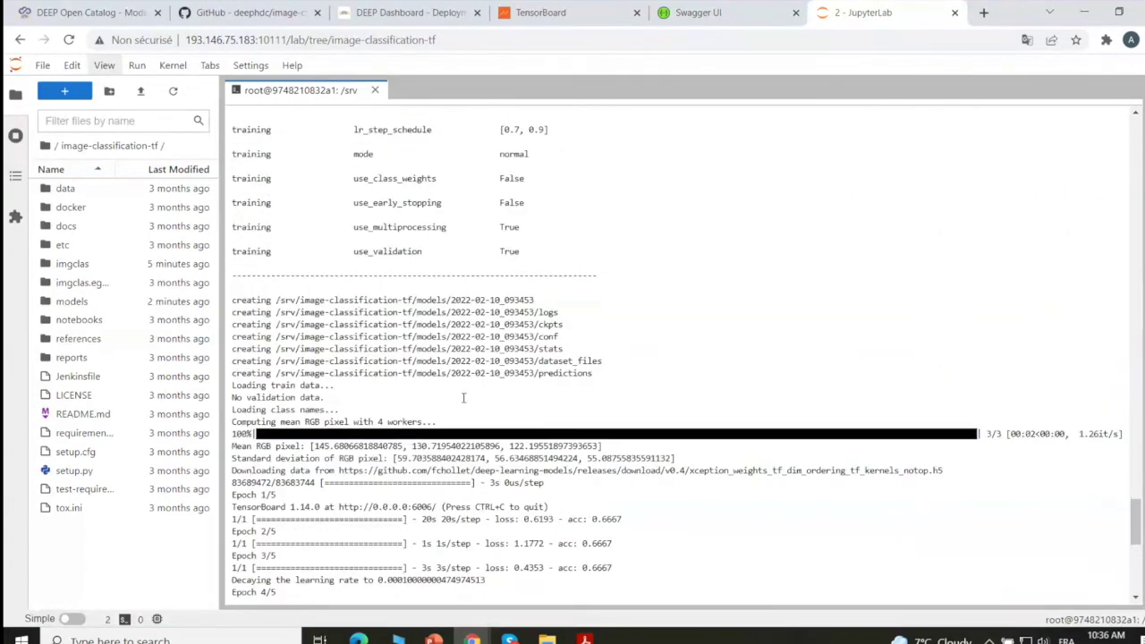
pyautogui.doubleClick(71, 301)
pyautogui.click(81, 188)
pyautogui.doubleClick(80, 188)
pyautogui.doubleClick(73, 202)
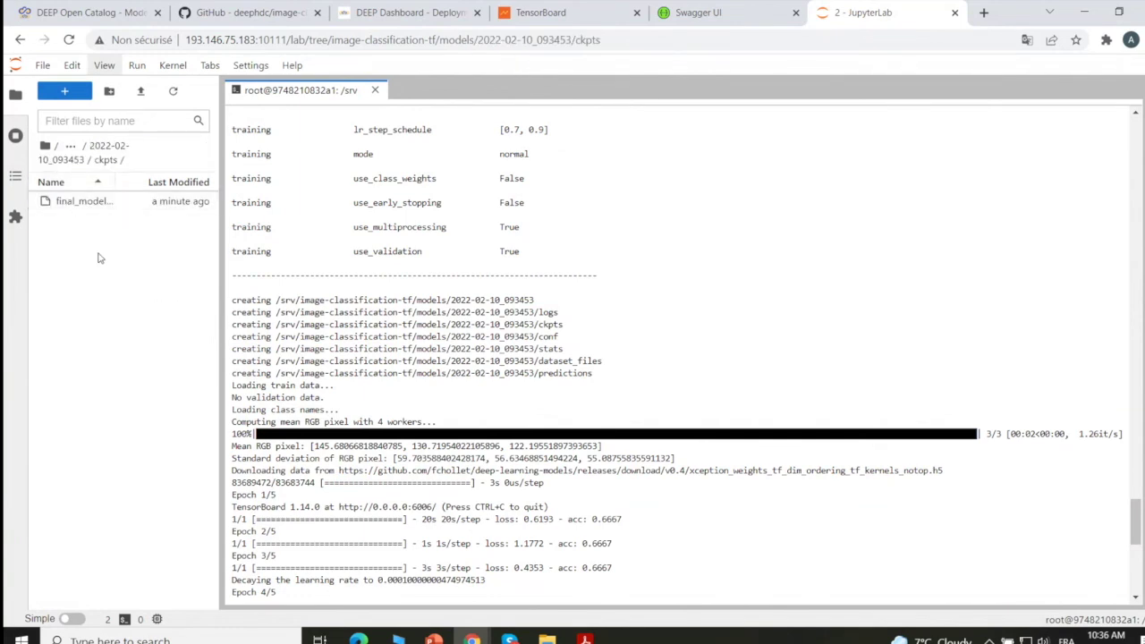
pyautogui.click(63, 159)
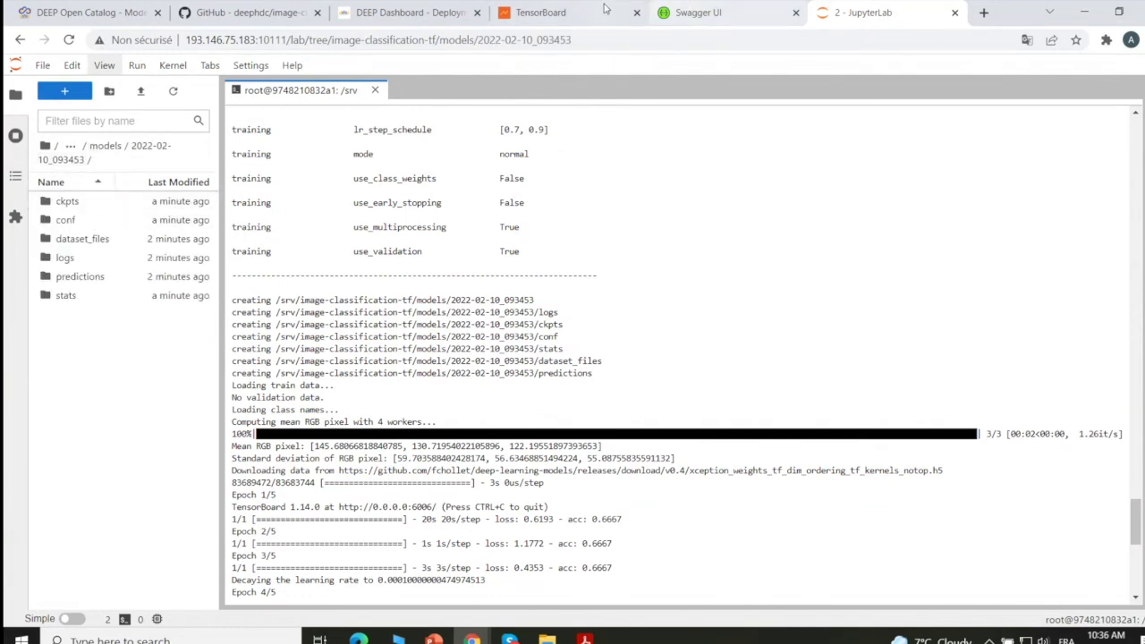
# Step: Return to Swagger UI, reload the page and make the predict request's parameters editable again
pyautogui.click(709, 10)
pyautogui.click(69, 42)
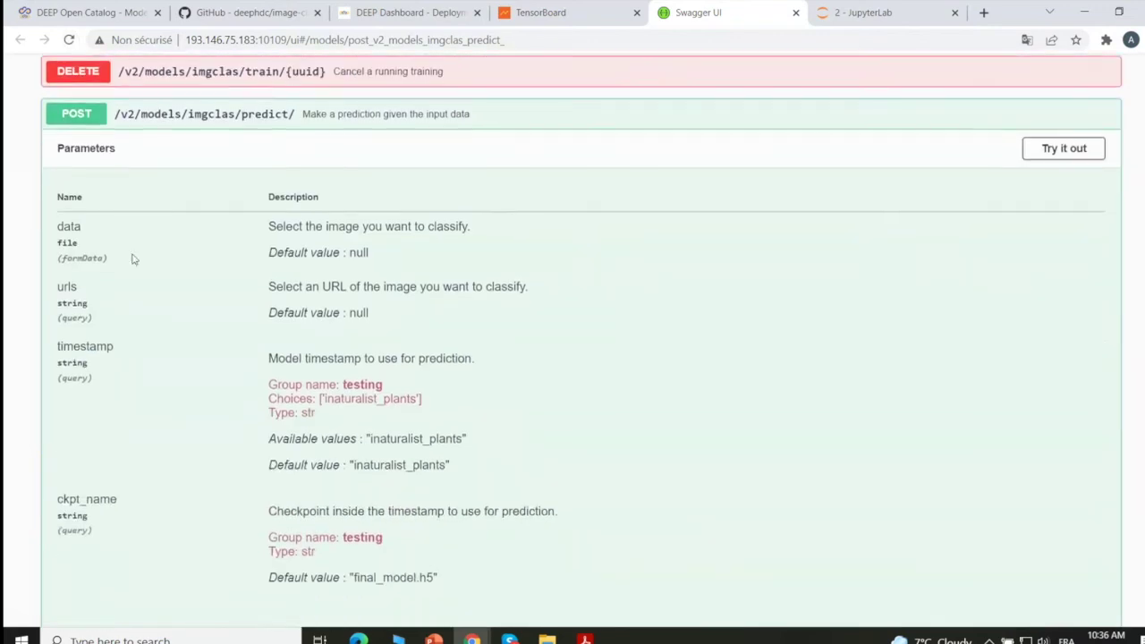
pyautogui.scroll(-4, 951, 281)
pyautogui.scroll(4, 1014, 230)
pyautogui.click(1053, 169)
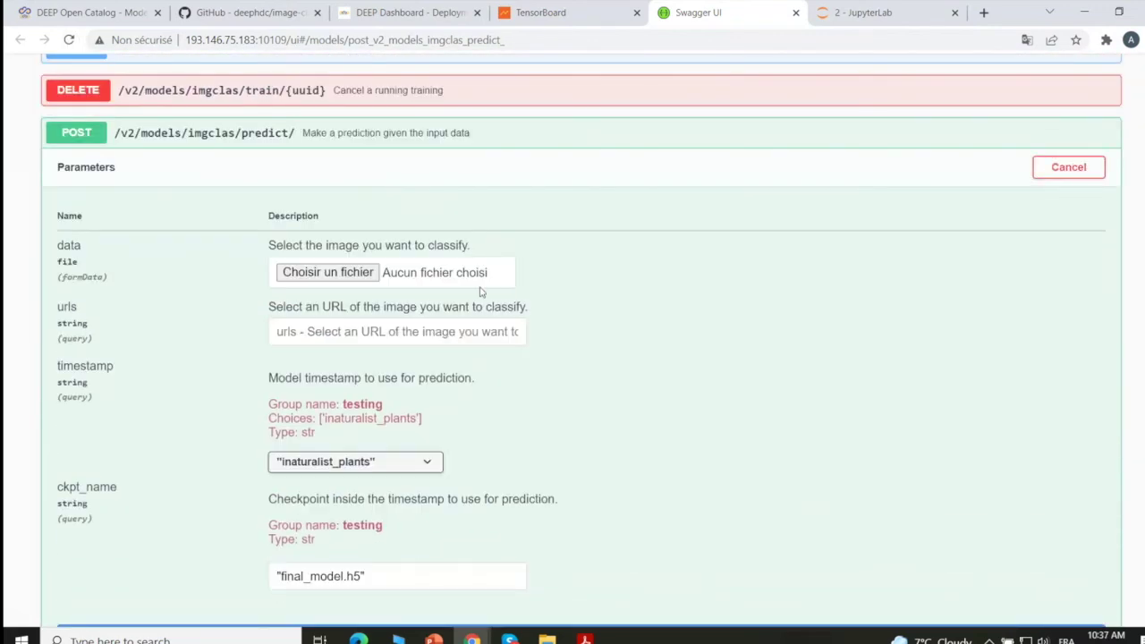
# Step: Set the predict request's timestamp to the empty option "--", recheck the available choices and cancel editing the request
pyautogui.scroll(-3, 481, 292)
pyautogui.click(427, 158)
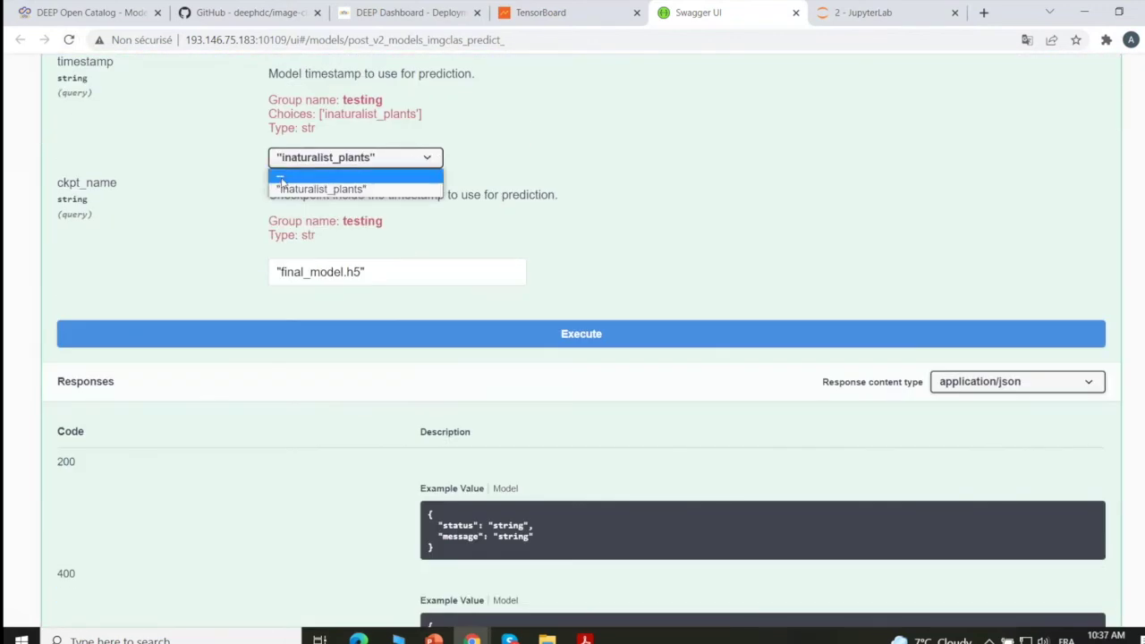
pyautogui.click(285, 176)
pyautogui.scroll(1, 441, 277)
pyautogui.click(436, 261)
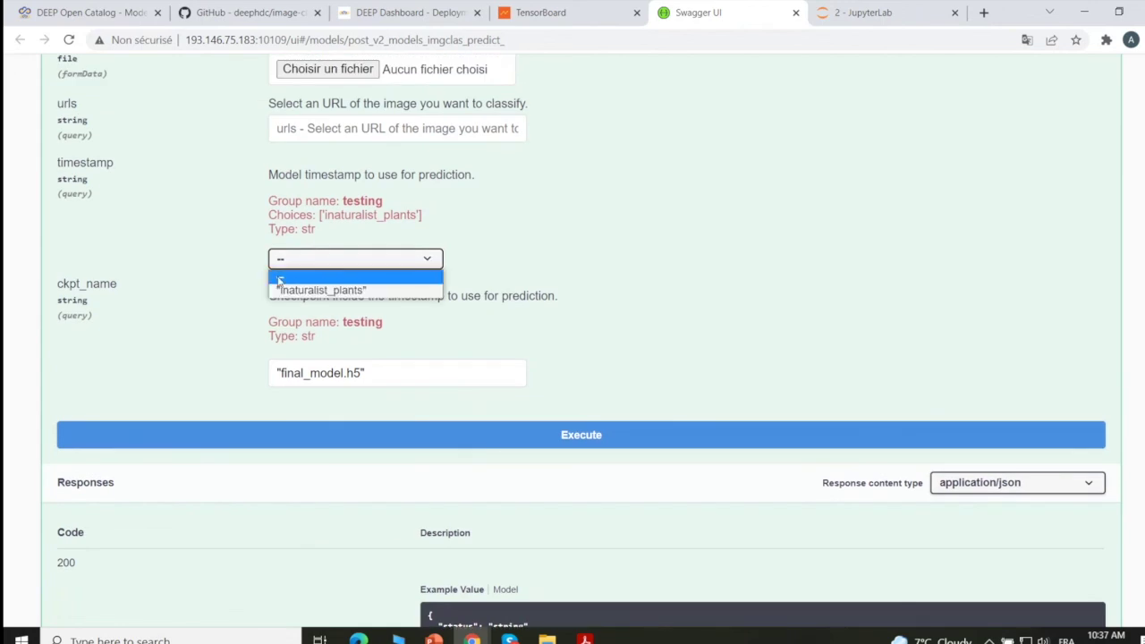
pyautogui.scroll(2, 626, 300)
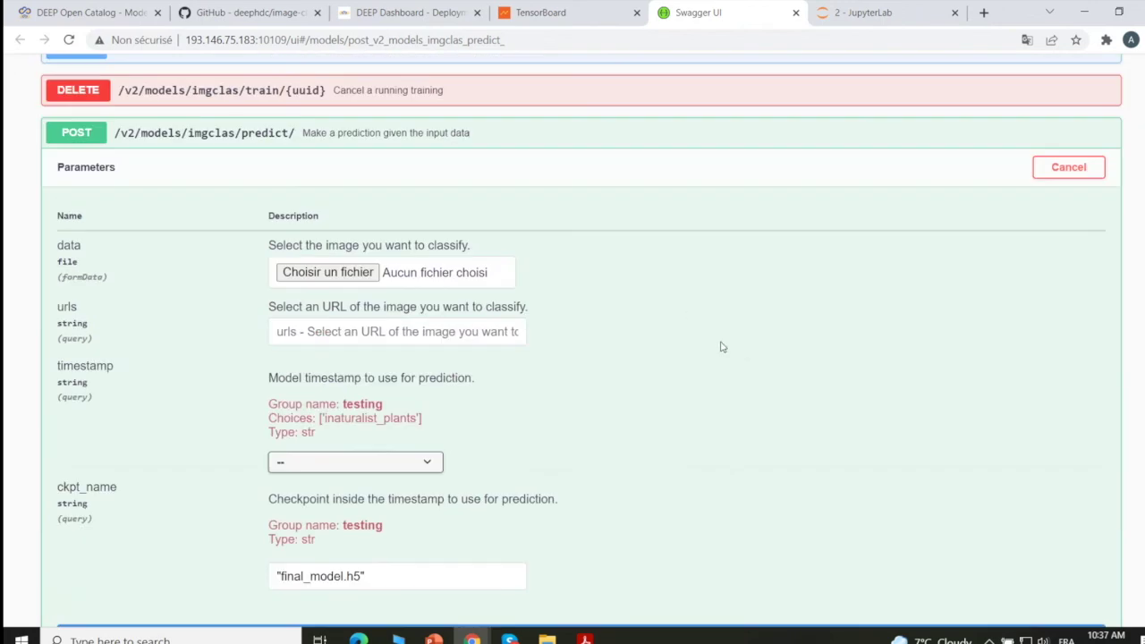
pyautogui.scroll(-1, 621, 281)
pyautogui.click(1059, 73)
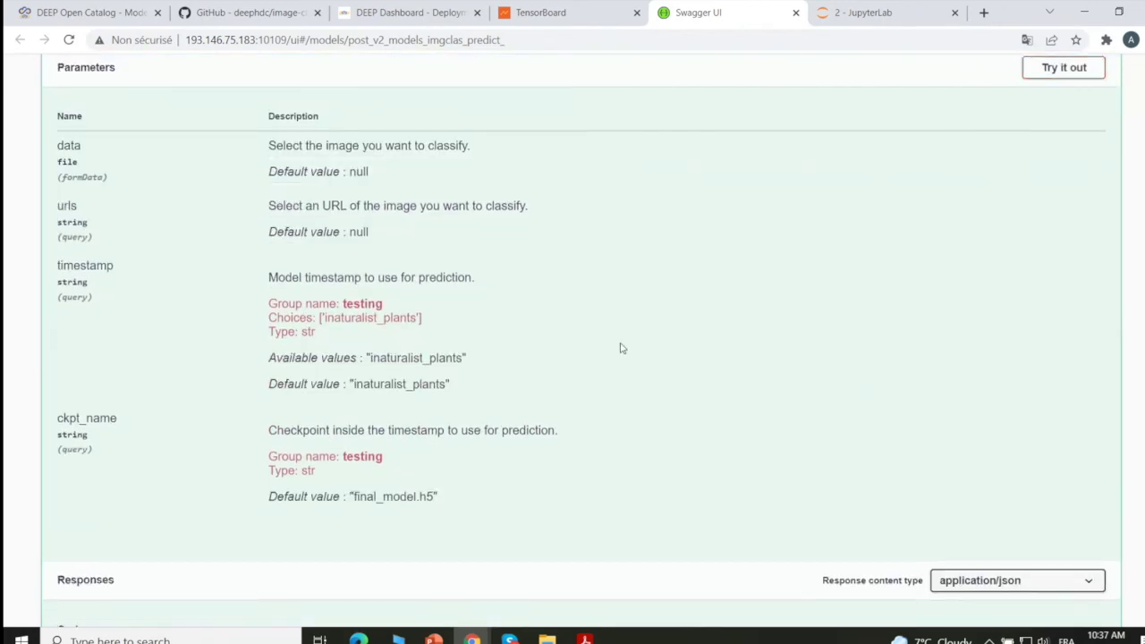
# Step: Close the Swagger UI page and reopen the prediction API from the imgclas training history in the DEEP Dashboard
pyautogui.scroll(3, 621, 348)
pyautogui.click(794, 13)
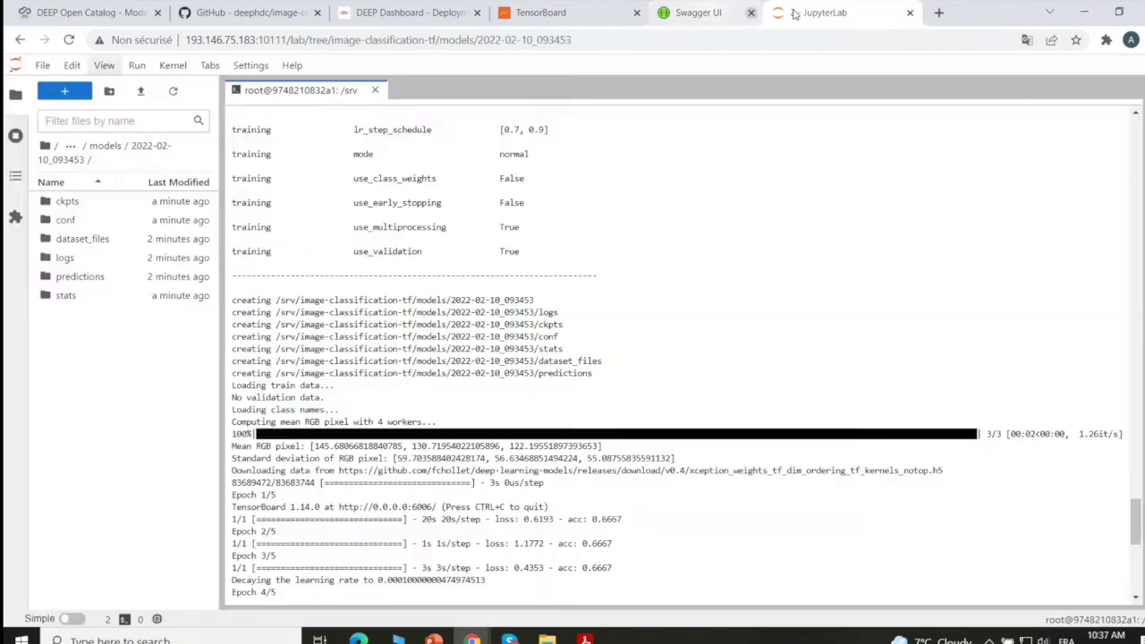
pyautogui.click(554, 12)
pyautogui.click(420, 12)
pyautogui.click(1120, 227)
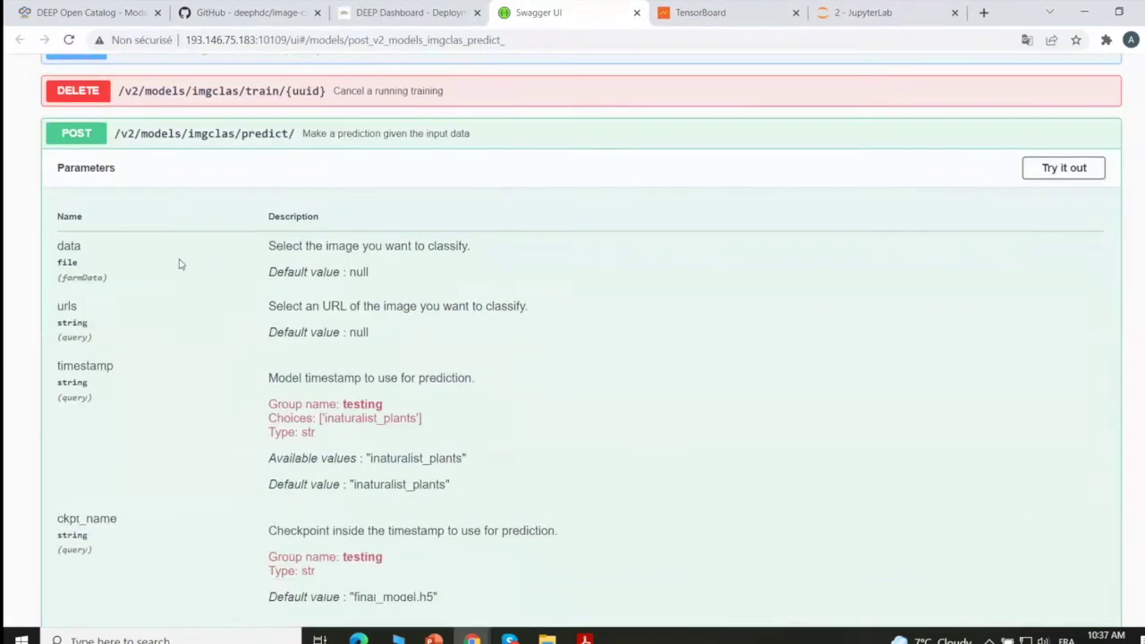
# Step: Make the reopened predict request editable, inspect its timestamp choices and endpoint list, and close Swagger UI
pyautogui.scroll(-2, 826, 220)
pyautogui.scroll(2, 1056, 163)
pyautogui.click(1060, 165)
pyautogui.scroll(-1, 662, 257)
pyautogui.click(434, 358)
pyautogui.click(304, 374)
pyautogui.scroll(3, 783, 332)
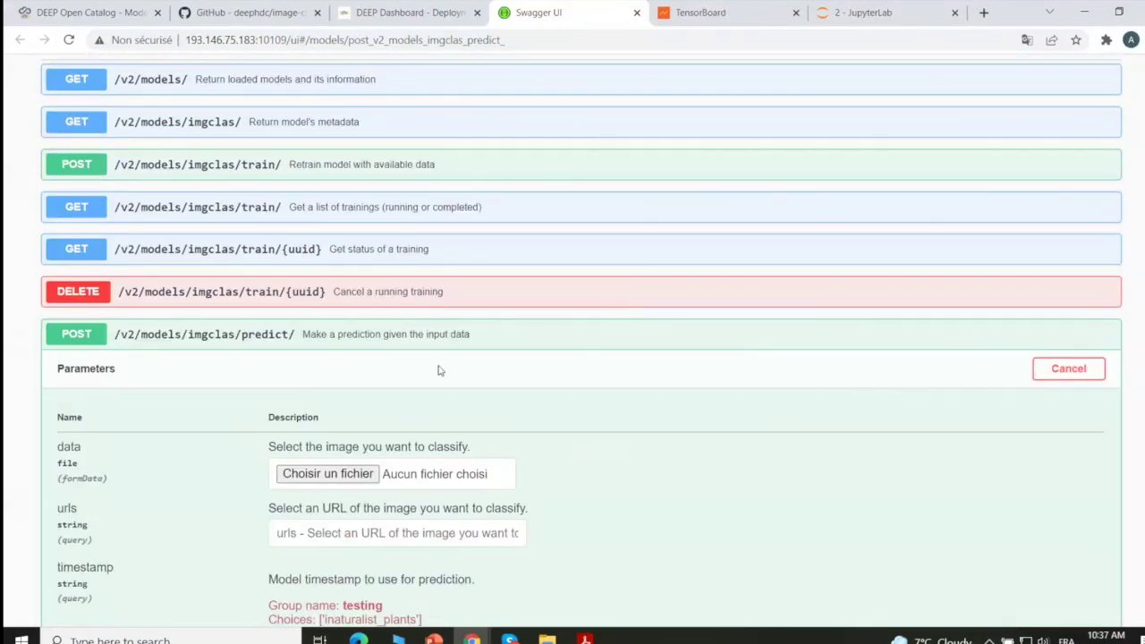
pyautogui.scroll(1, 334, 308)
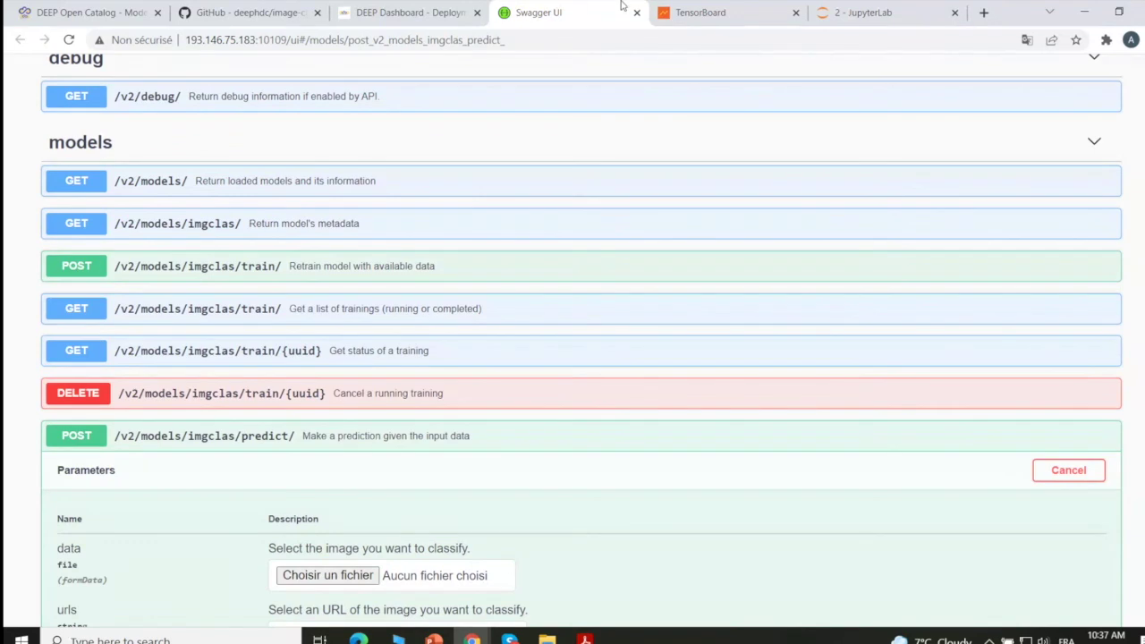
pyautogui.click(637, 13)
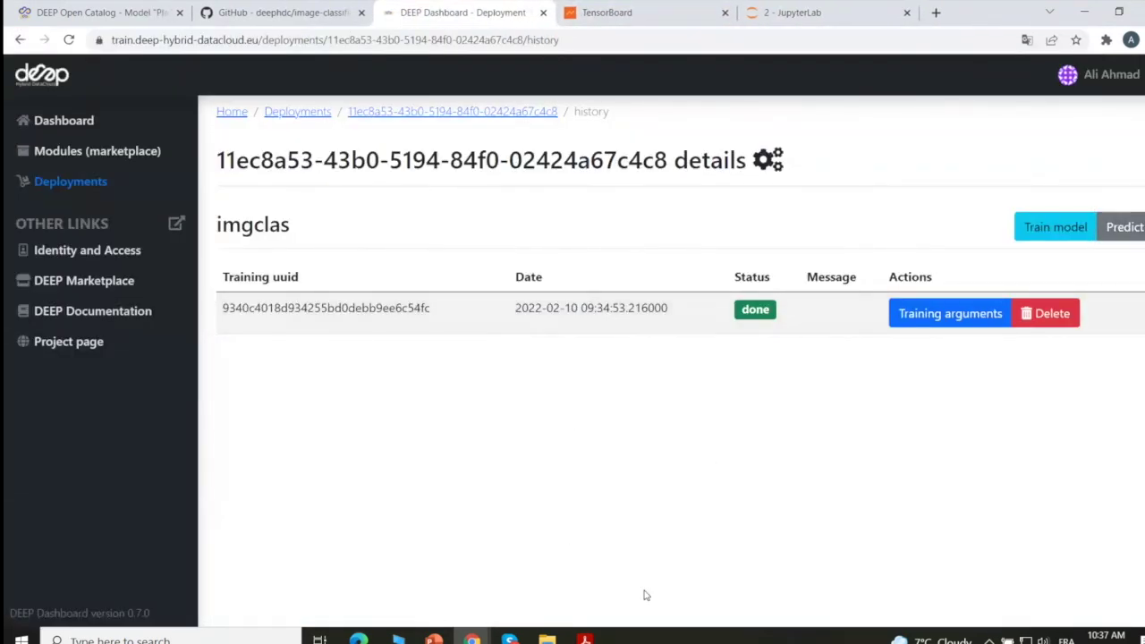
# Step: Switch to Adobe Acrobat Reader and display the "EGI solution for DL users" slide of PPT_EGI_Solution_vers1.pdf
pyautogui.moveTo(585, 637)
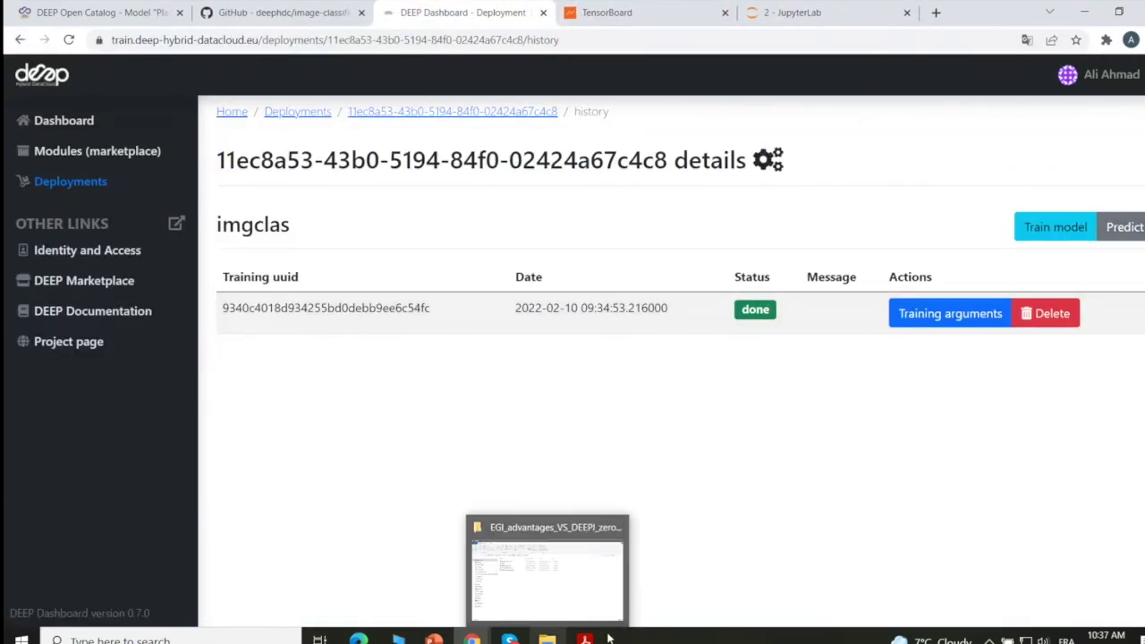
pyautogui.click(536, 573)
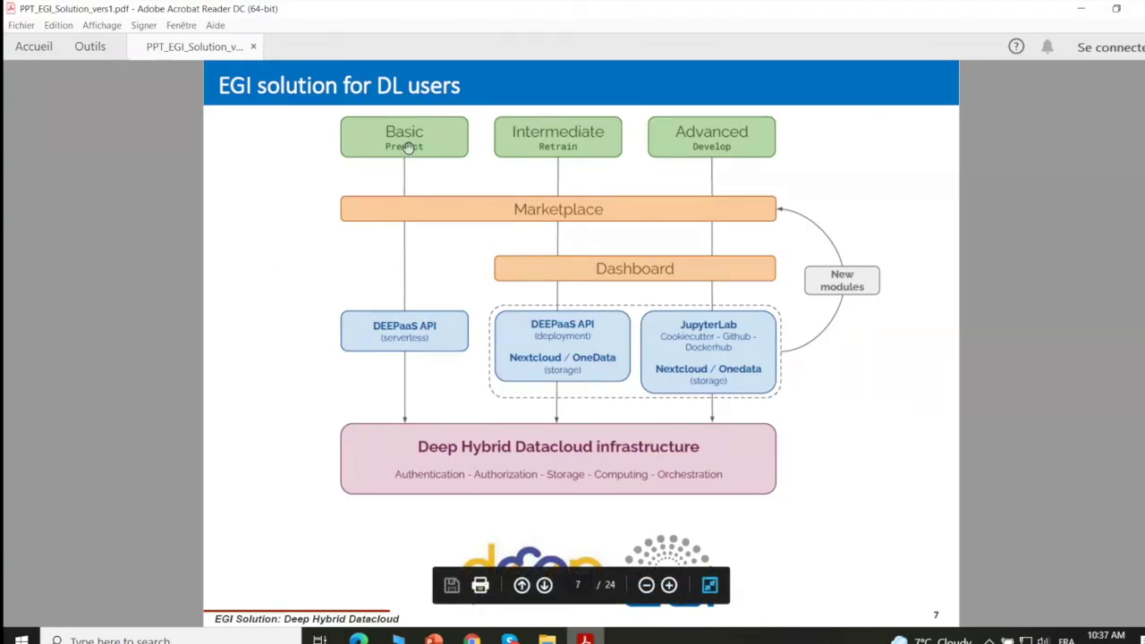